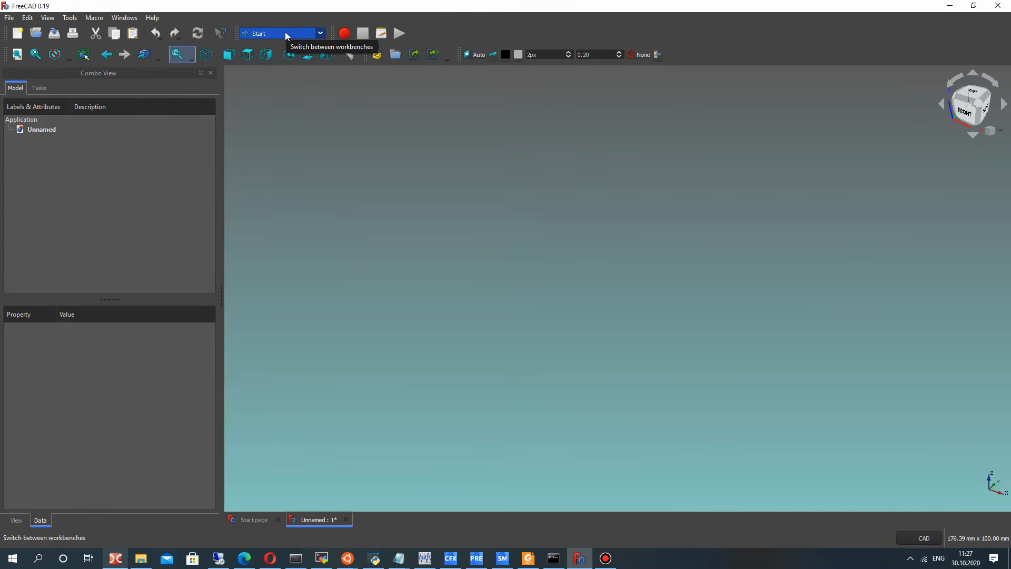
Switch to the Part workbench and add a tube primitive to the document
click(286, 34)
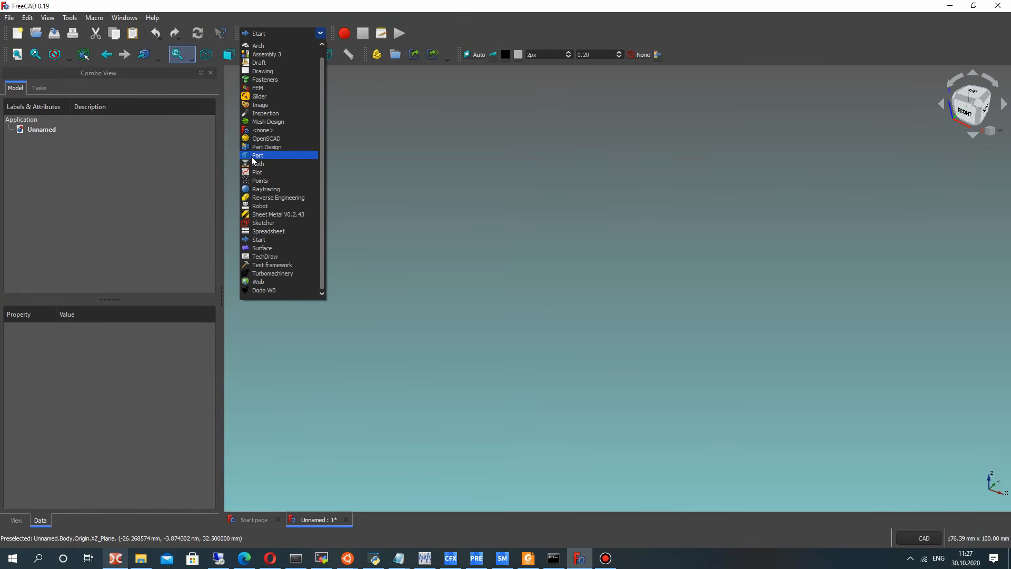
click(257, 156)
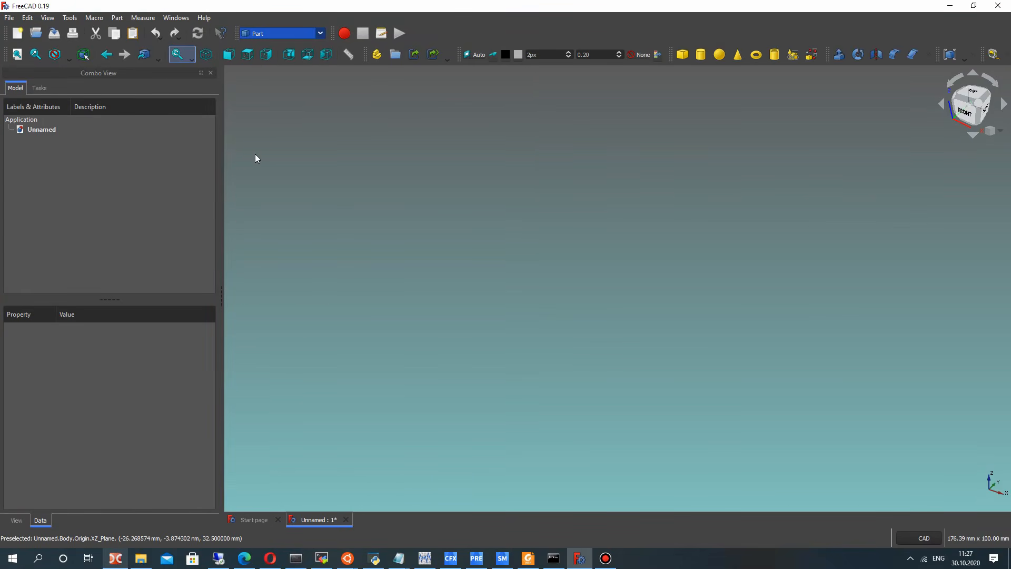
click(775, 55)
click(45, 141)
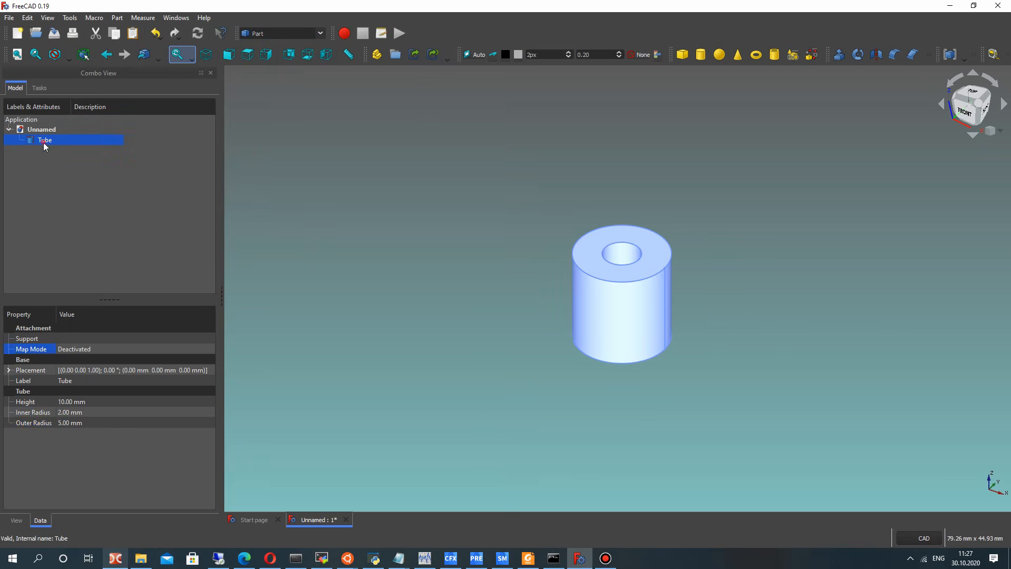
Set the tube's outer radius to 10 mm, inner radius to 9 mm and height to 150 mm
click(65, 423)
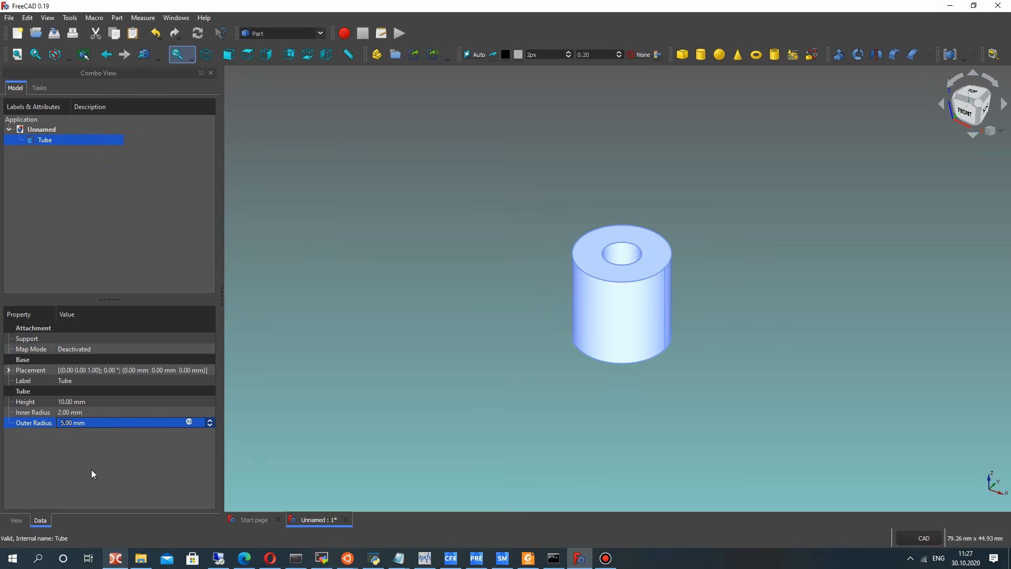
text(10)
click(70, 413)
text(9)
click(63, 402)
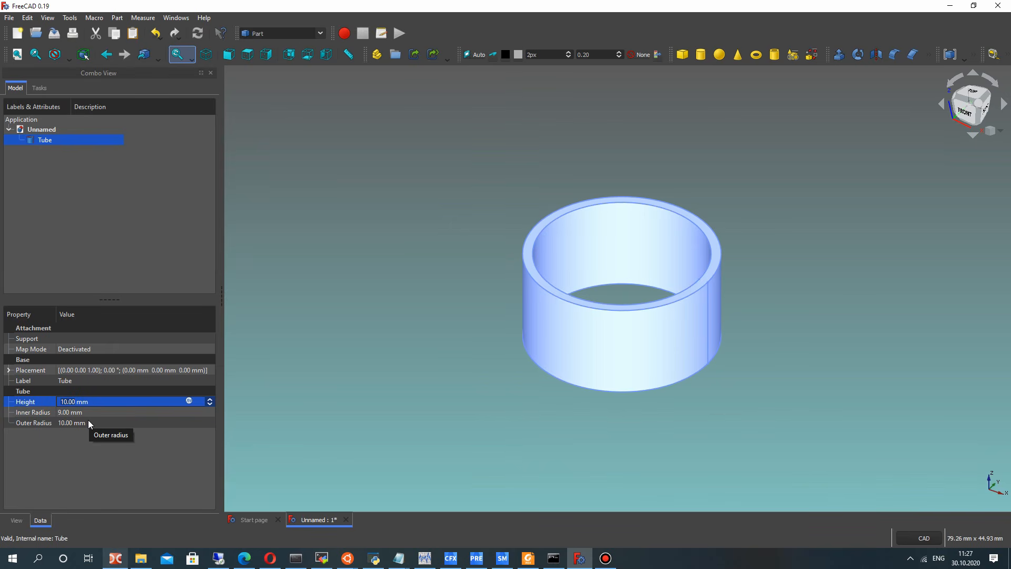
text(180)
click(349, 294)
scroll(485, 224, down, 5)
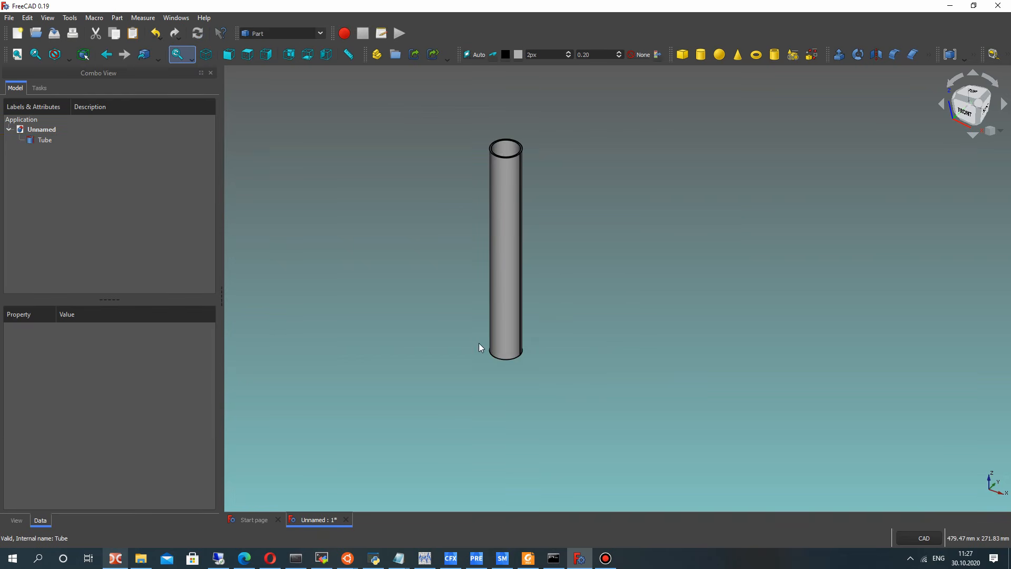
middle_drag(479, 342, 484, 293)
scroll(545, 320, up, 2)
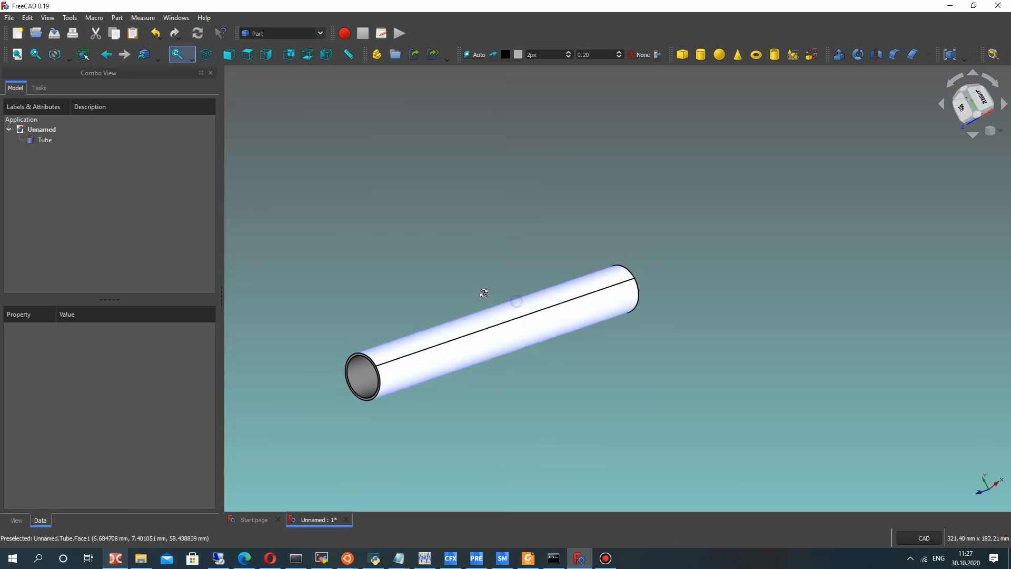
Duplicate the 150 mm tube in the document
click(45, 140)
right_click(46, 142)
click(33, 141)
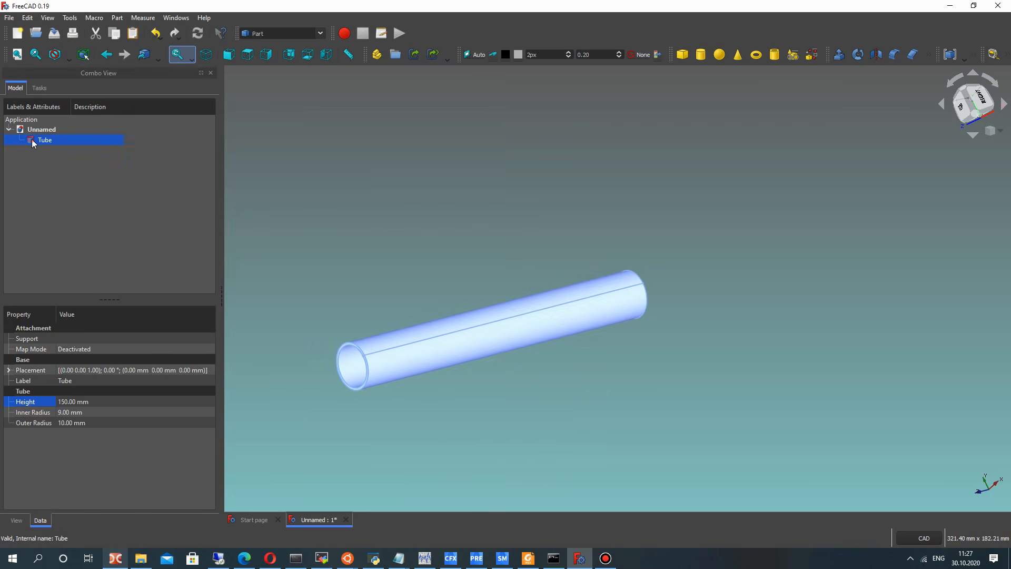
key(ctrl+v)
Rotate the copied tube 90° about the Y axis by setting its placement axis to 0, 1, 0
click(45, 150)
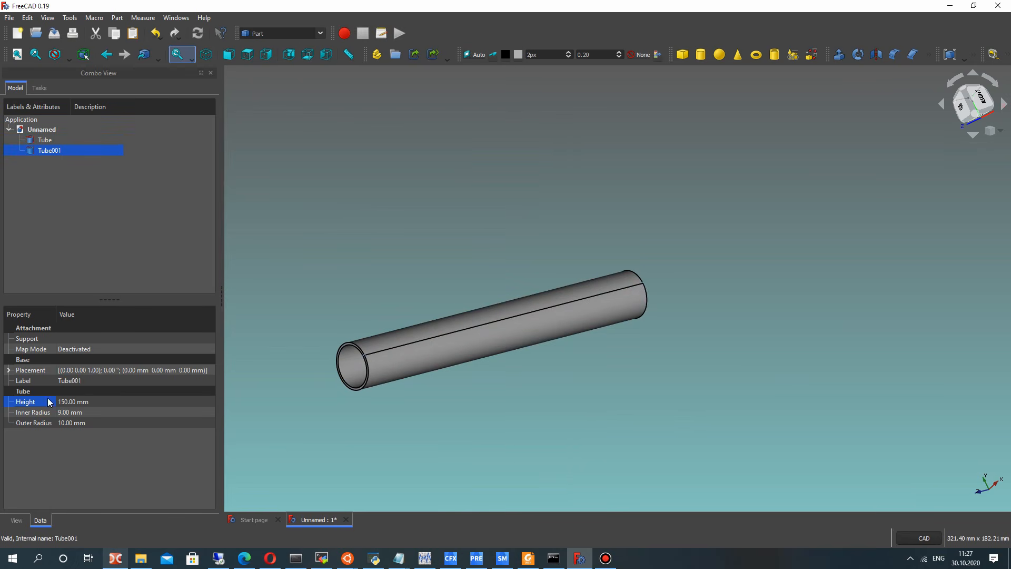
click(9, 370)
click(19, 390)
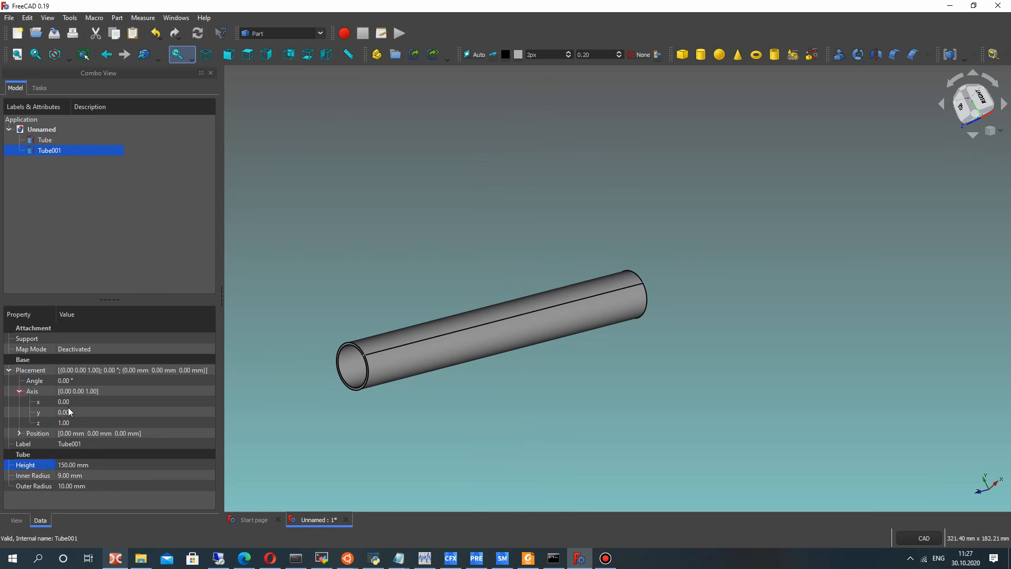
click(85, 422)
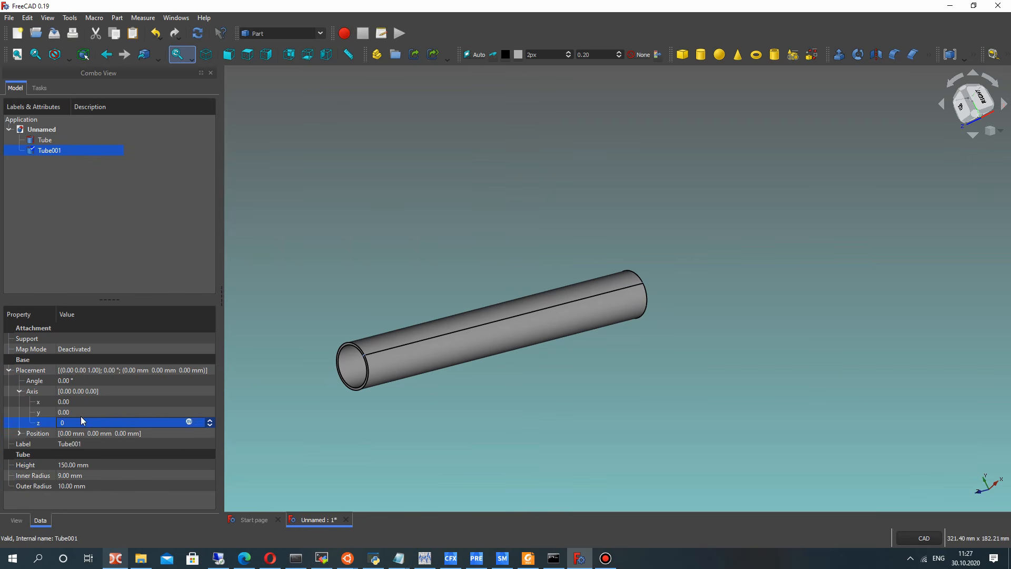
click(82, 413)
text(1)
click(63, 380)
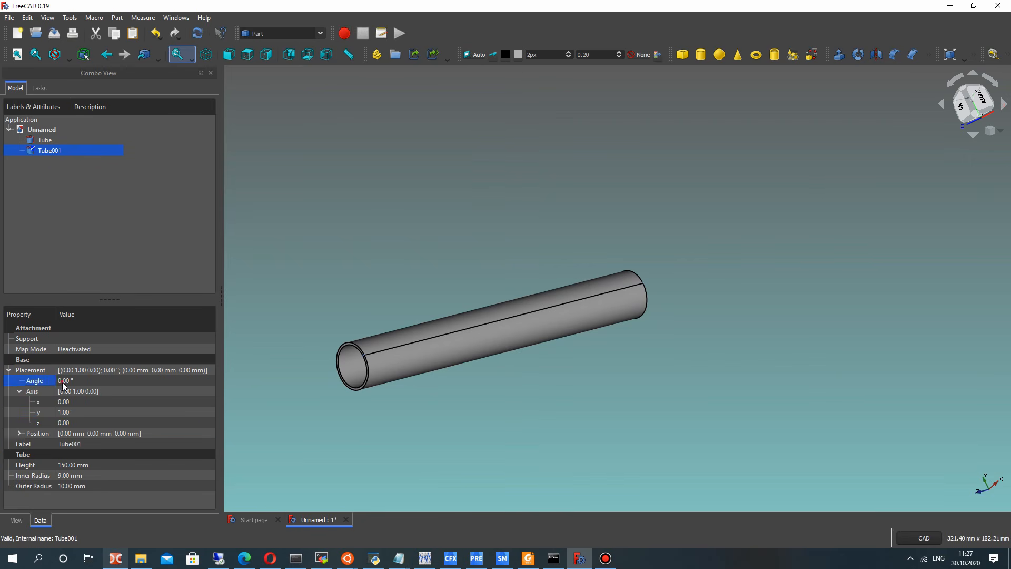
text(90)
middle_drag(584, 277, 624, 303)
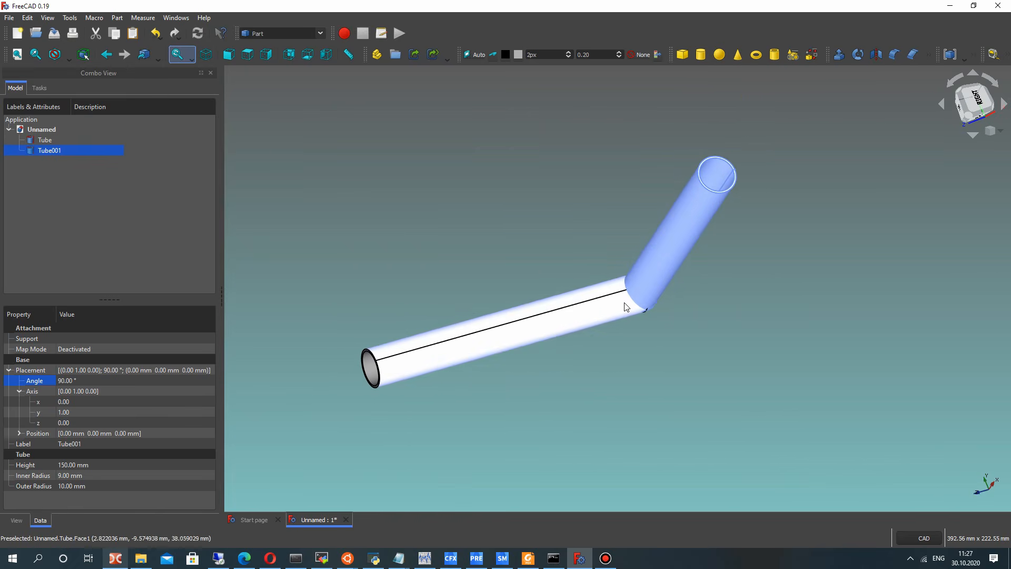
Set the Z position of the rotated tube to 100 mm along the main tube
click(19, 434)
click(74, 465)
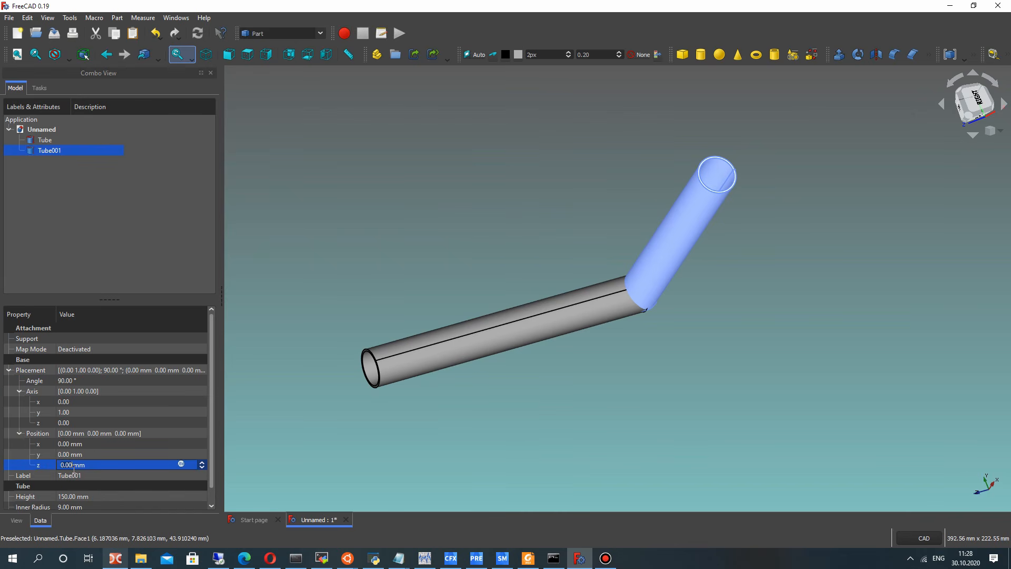
text(100)
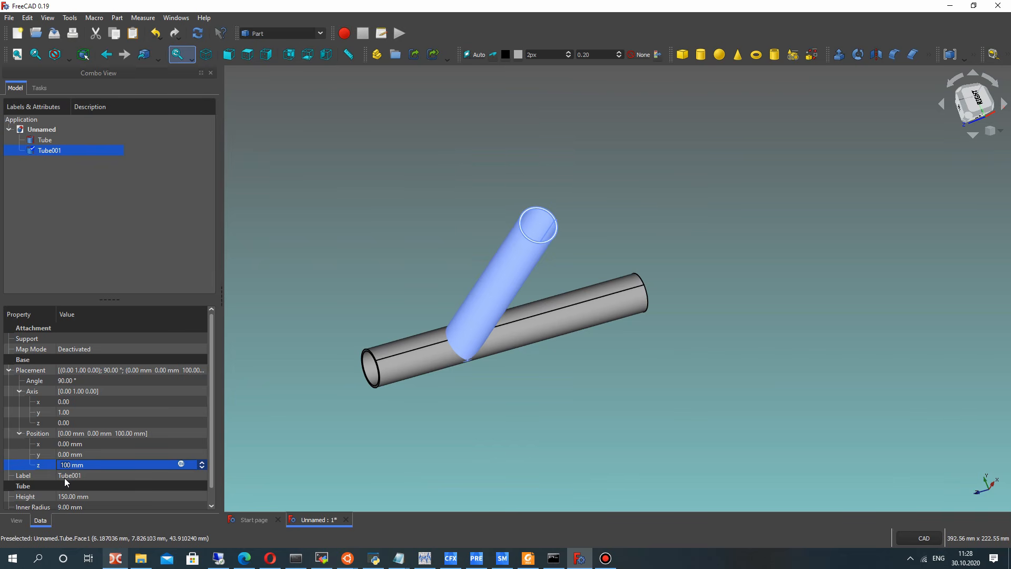
key(BackSpace)
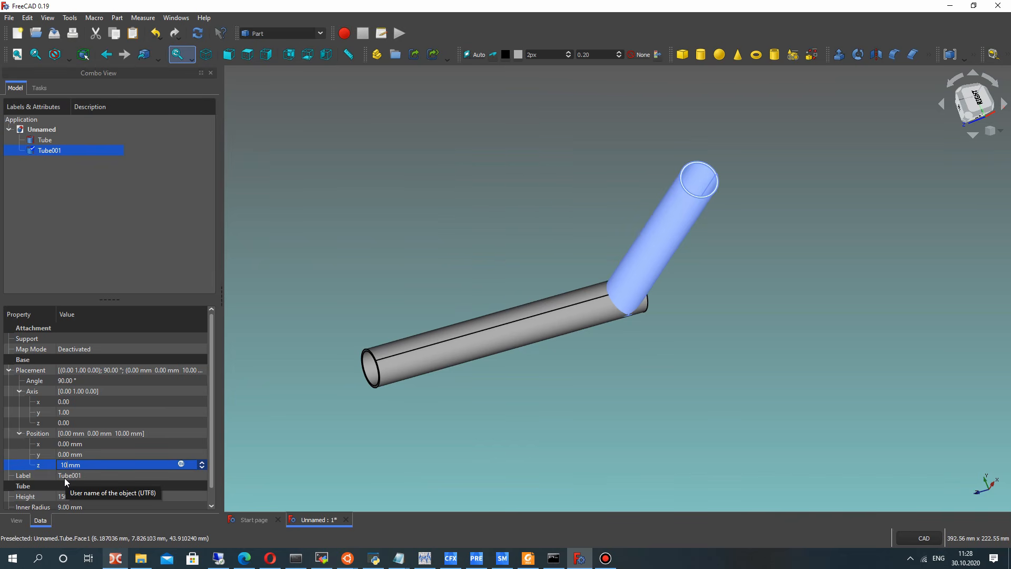
text(0)
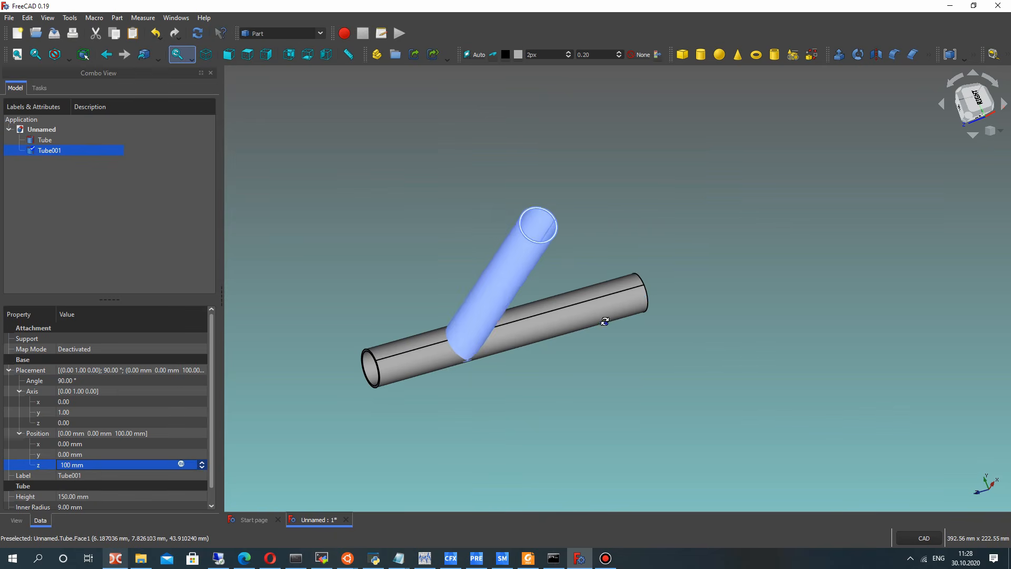
middle_drag(602, 318, 560, 250)
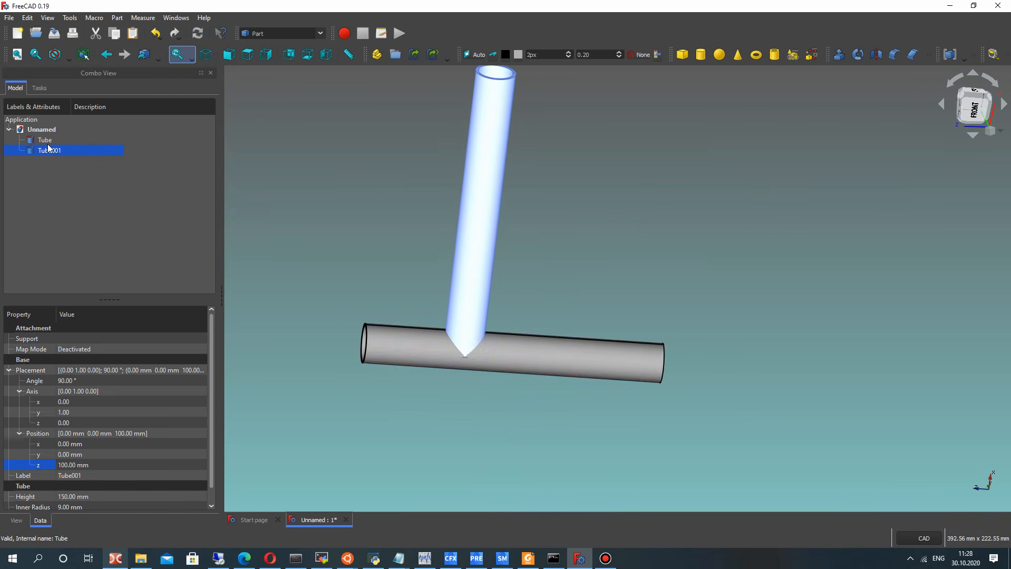
middle_drag(548, 311, 591, 318)
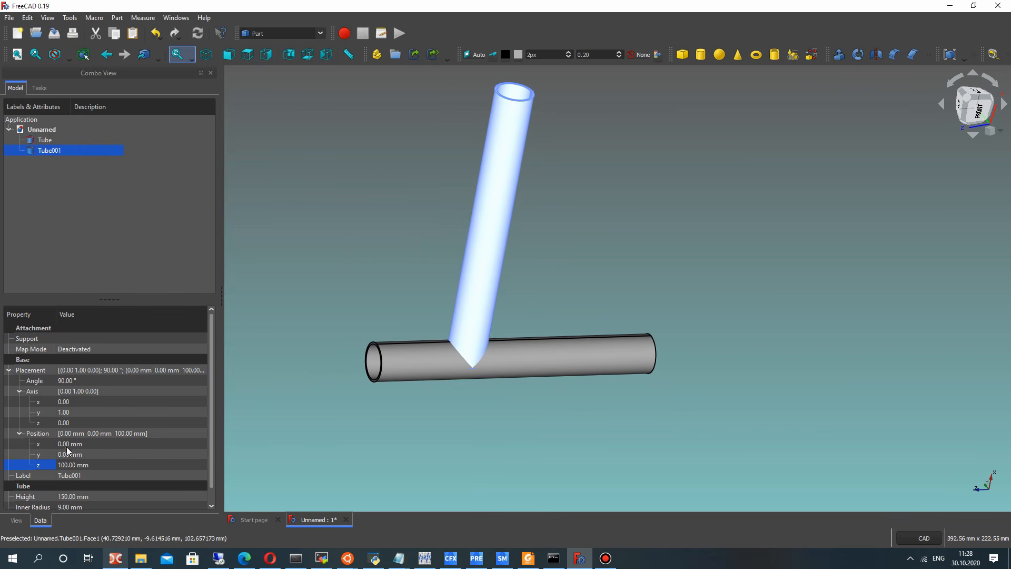
Set the height of the perpendicular branch tube to 35 mm
scroll(62, 473, down, 1)
click(74, 483)
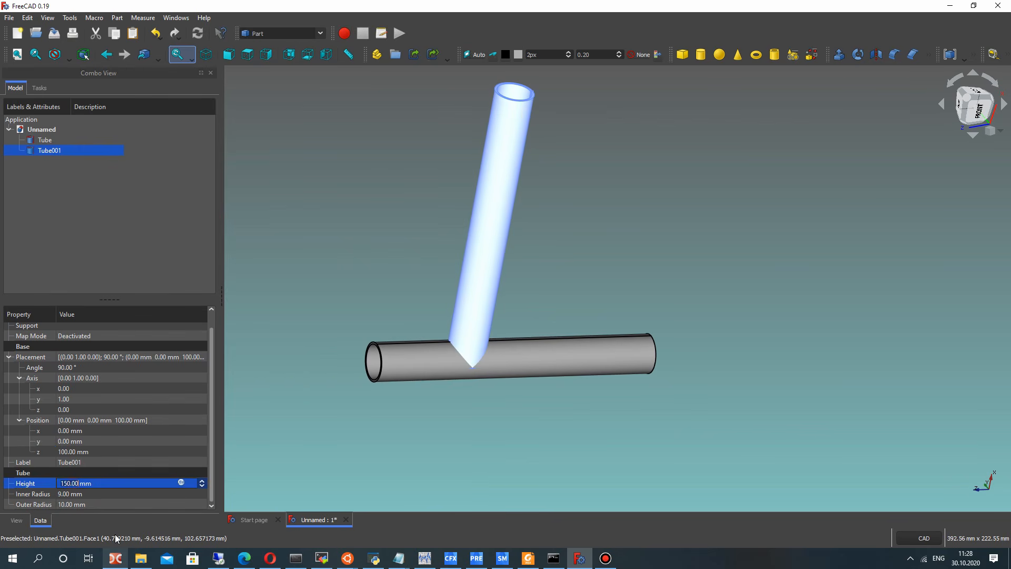
text(35)
key(Return)
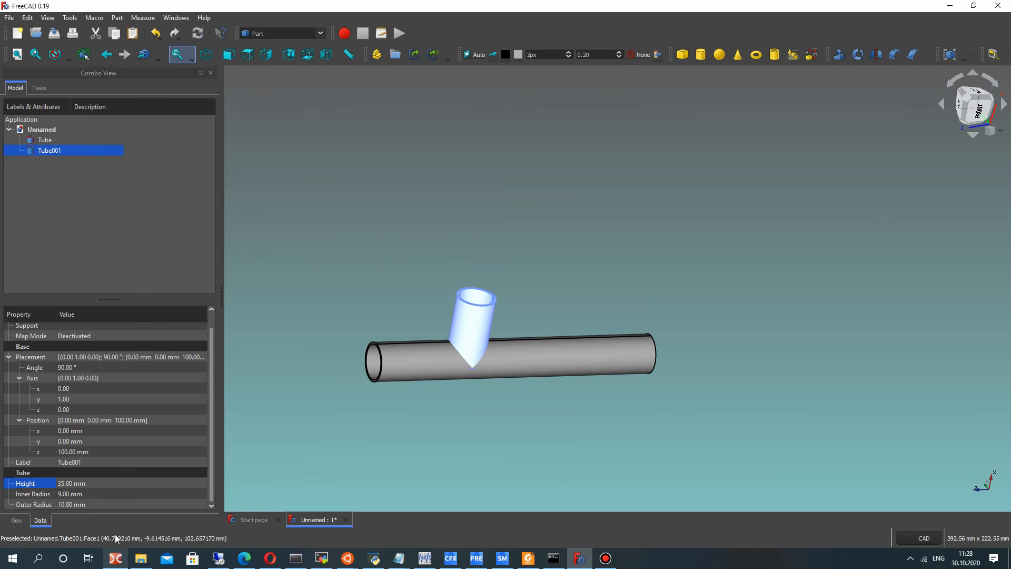
middle_drag(607, 335, 574, 253)
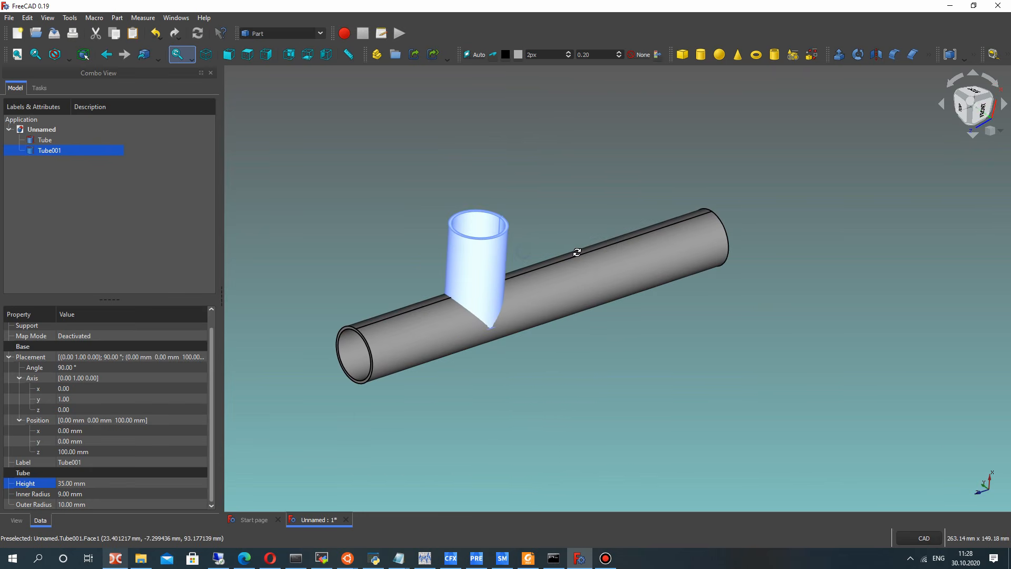
Set the height of the perpendicular branch tube to 40 mm
click(62, 483)
text(40)
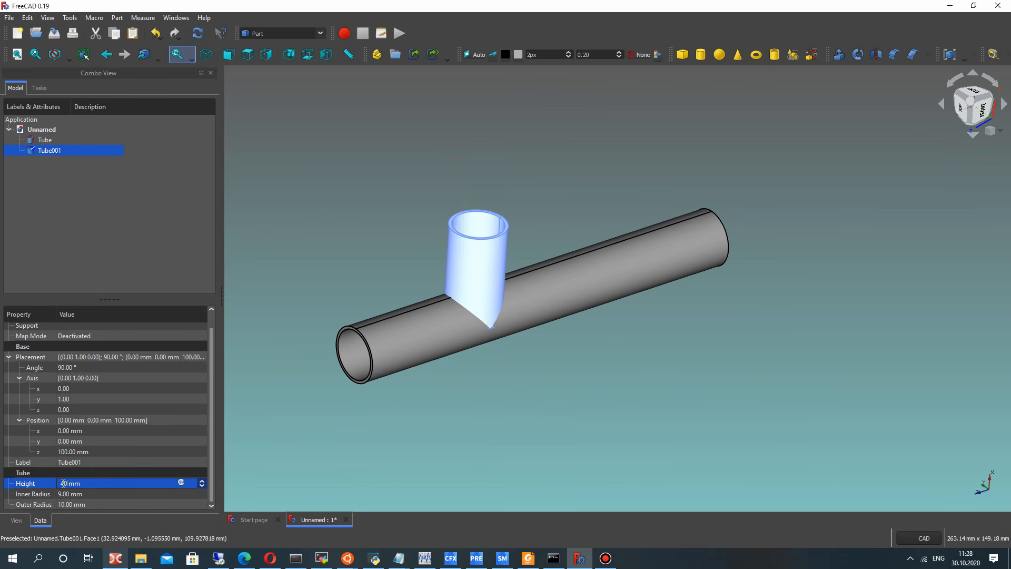
click(285, 422)
middle_drag(524, 300, 549, 260)
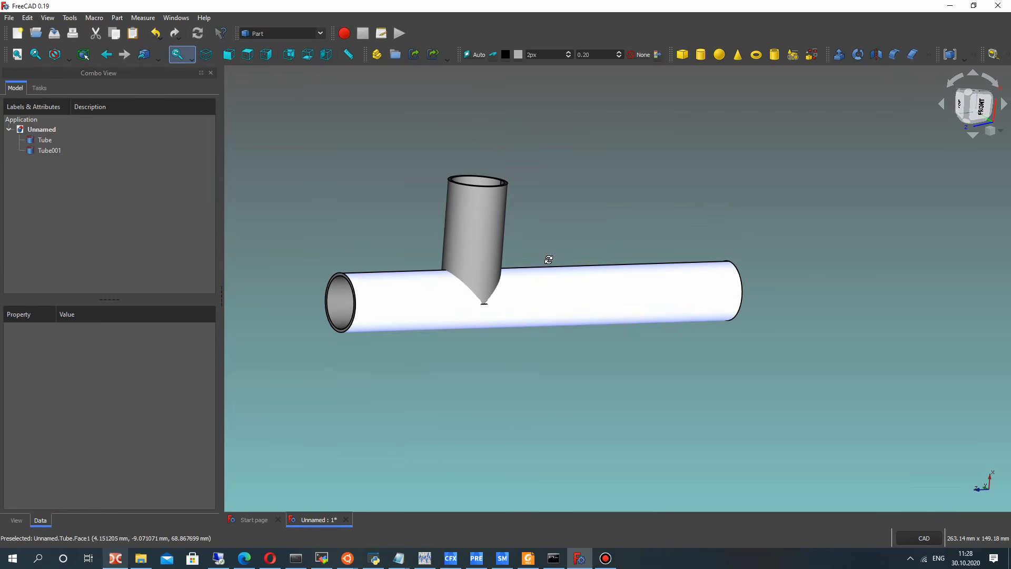
Duplicate the branch tube and set the copy's Z position to 60 mm
click(50, 151)
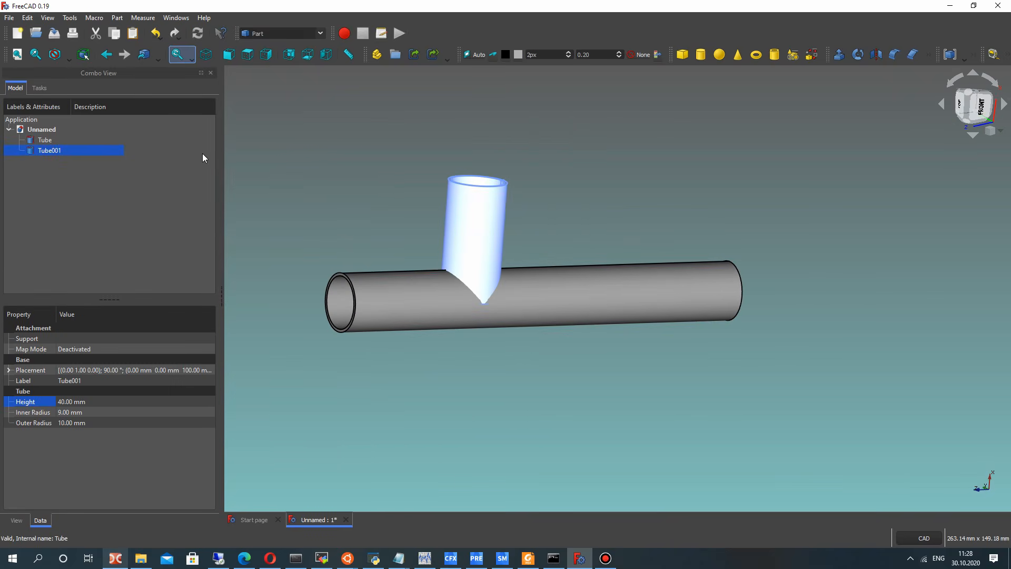
key(ctrl+c)
key(ctrl+v)
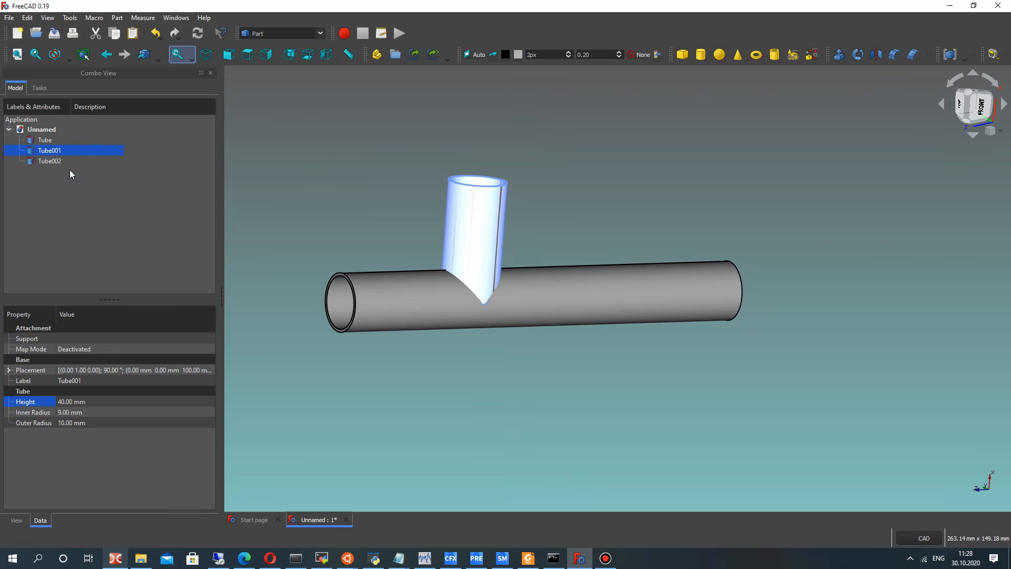
click(50, 161)
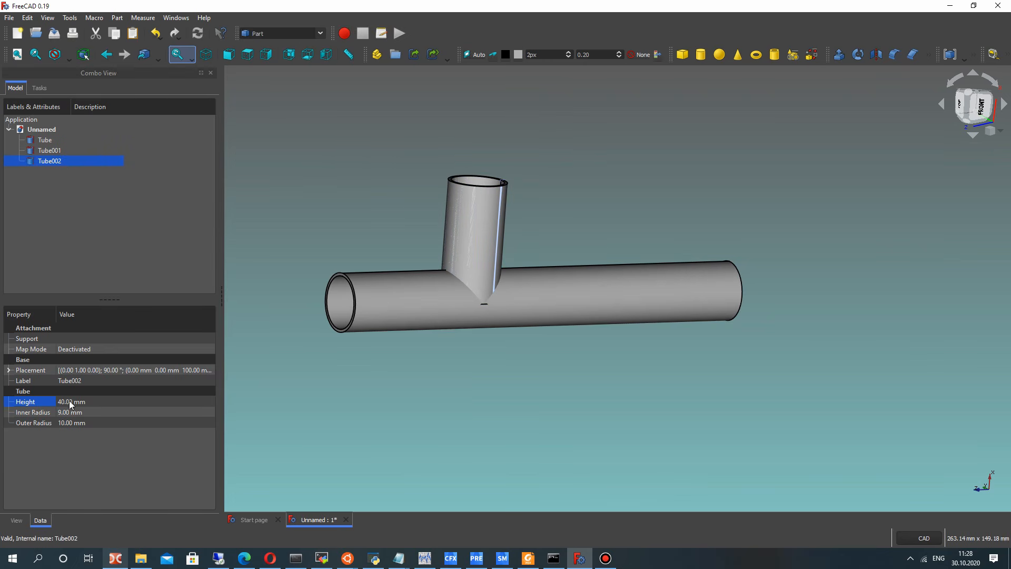
click(9, 371)
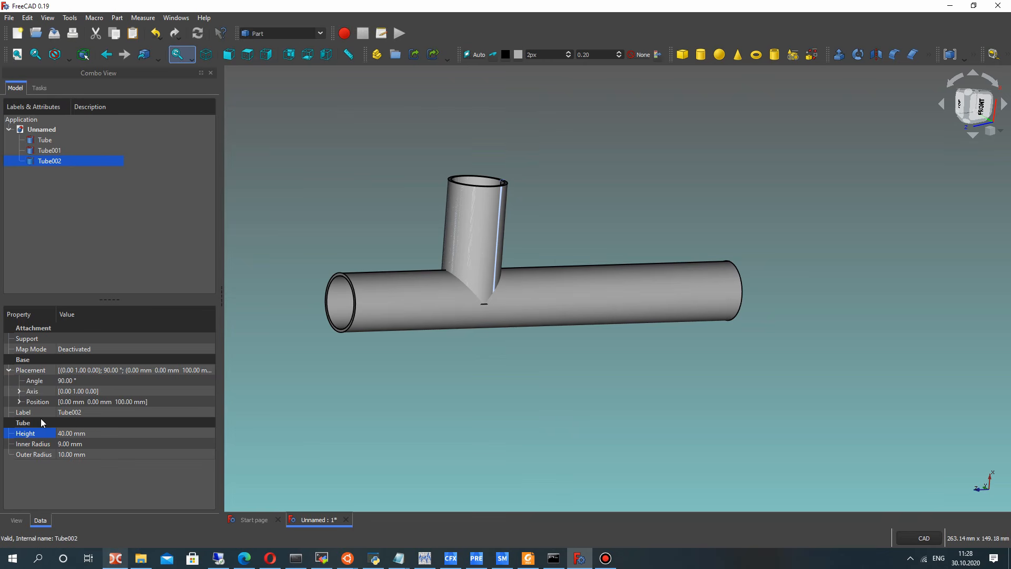
click(19, 402)
click(67, 433)
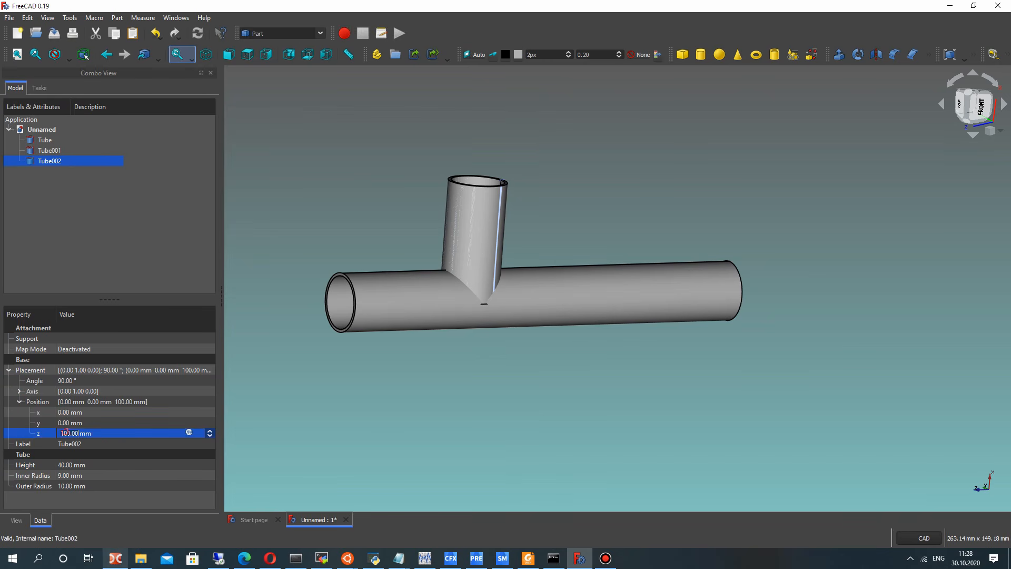
text(80)
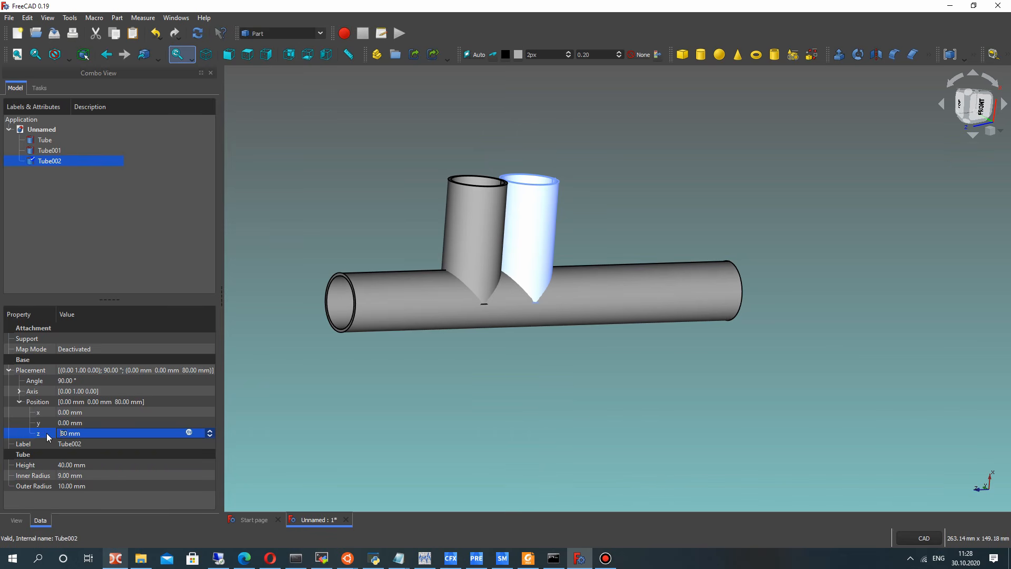
text(60)
Duplicate the second branch tube and set the new copy's Z position to 20 mm
click(53, 162)
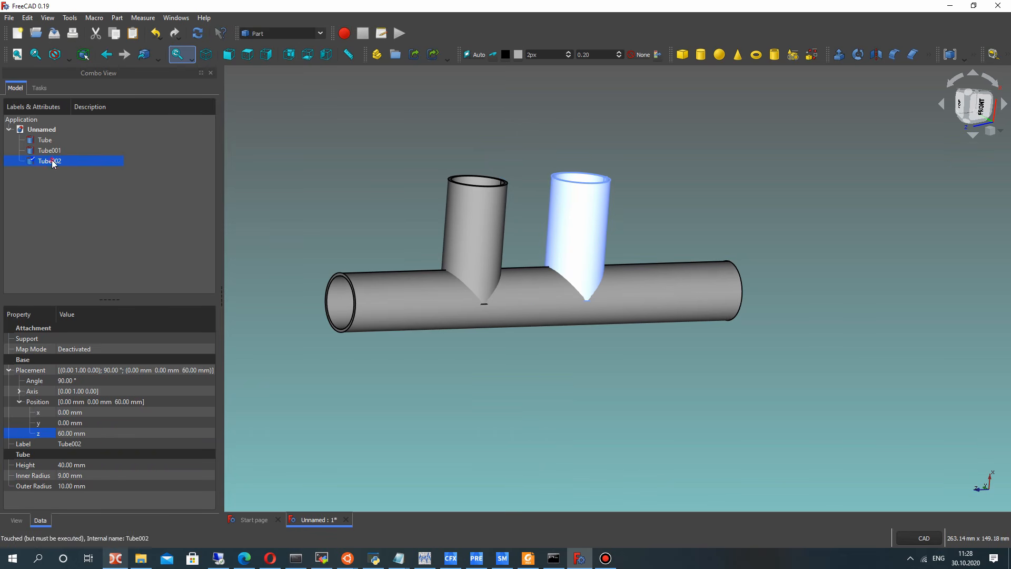
key(ctrl+v)
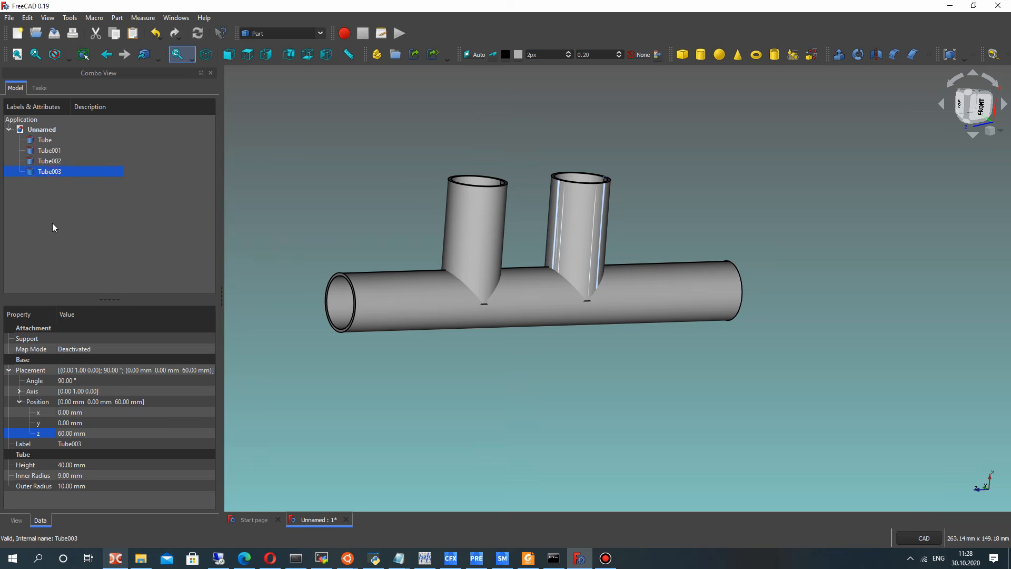
click(63, 433)
text(40)
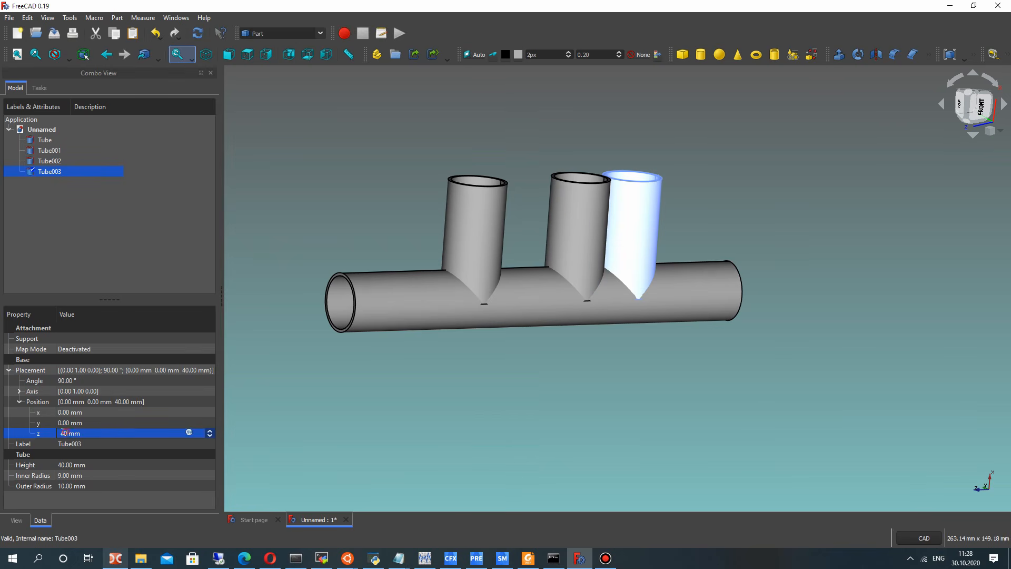
key(BackSpace)
key(BackSpace)
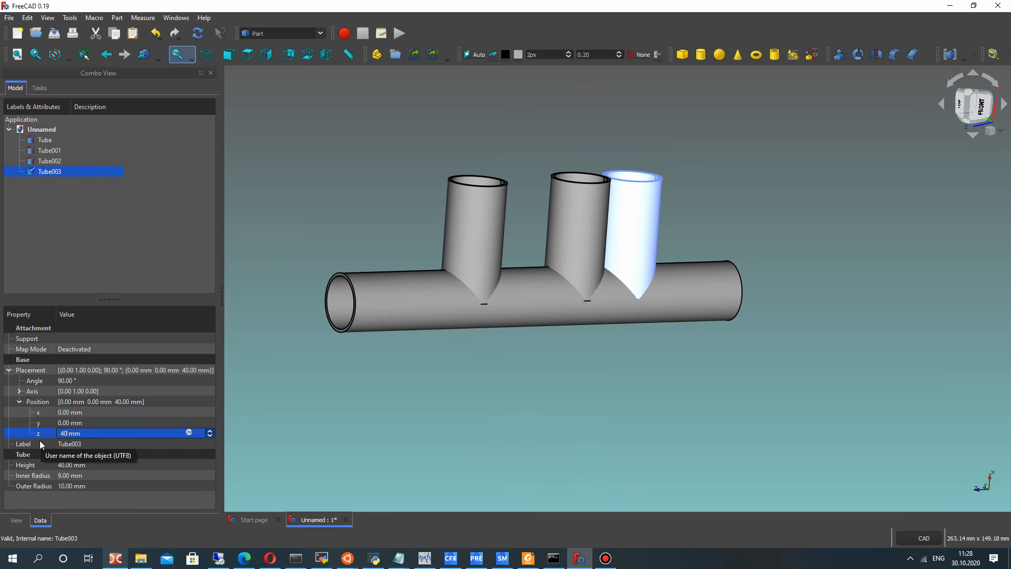
text(1)
key(BackSpace)
text(20)
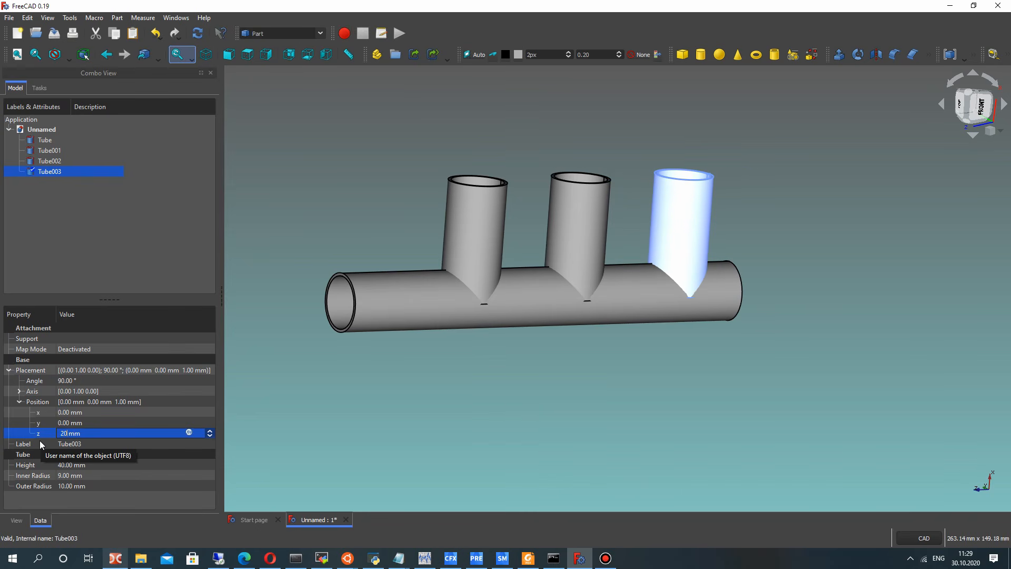
Join the main tube and all three branch tubes into one object with Connect objects
click(422, 175)
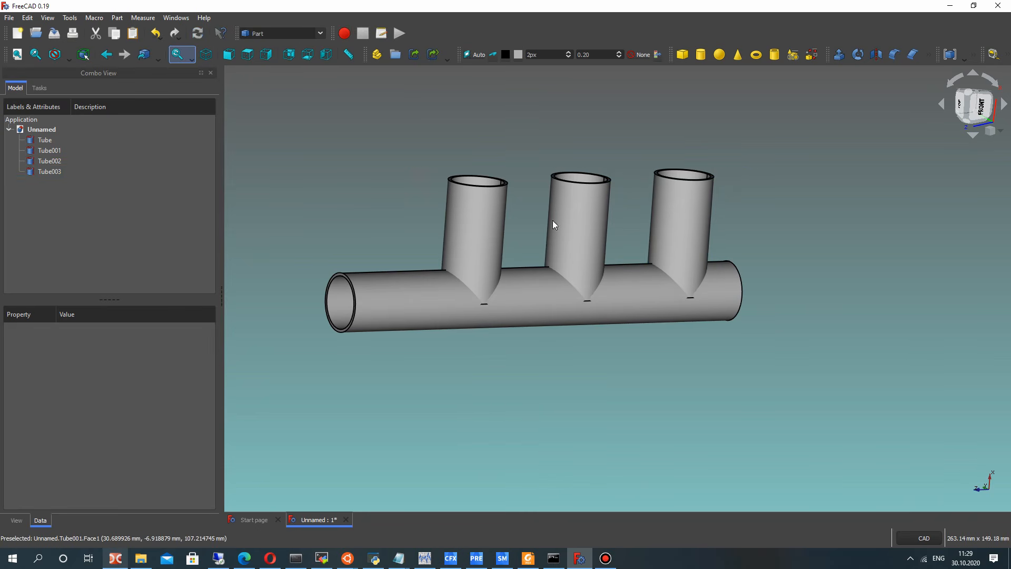
middle_drag(678, 236, 634, 259)
click(51, 139)
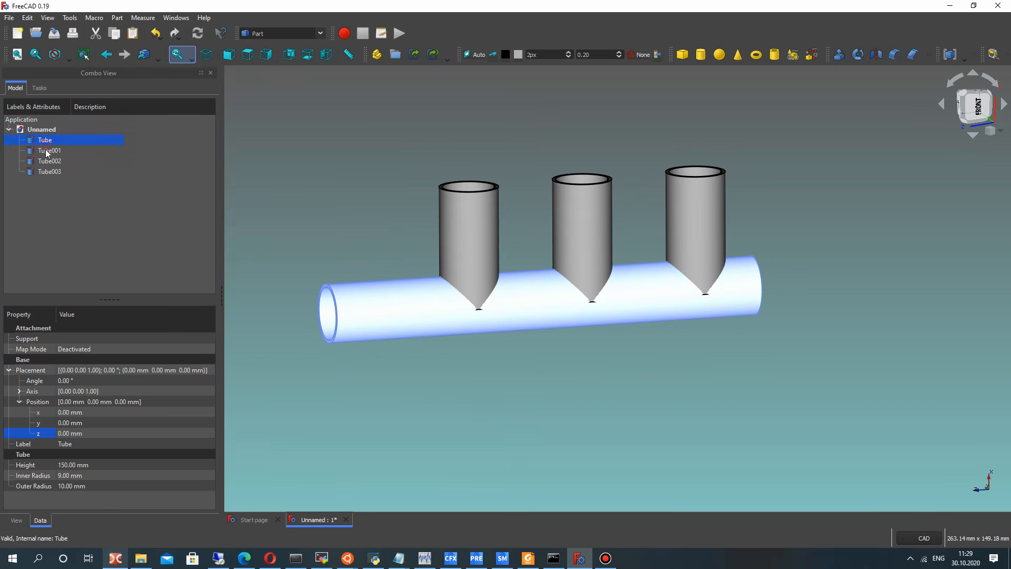
shift+click(50, 171)
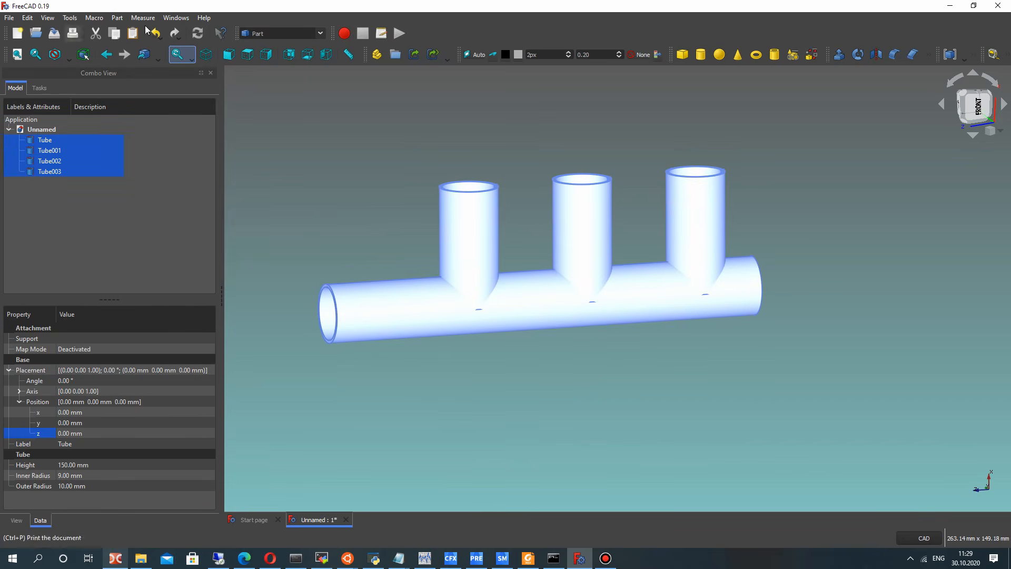
click(117, 18)
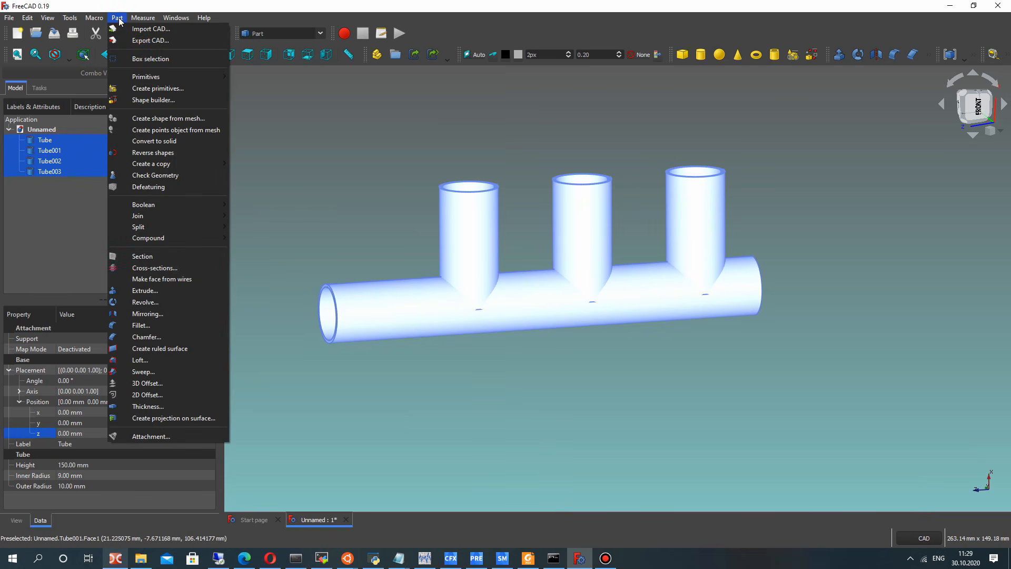
mouse_move(140, 217)
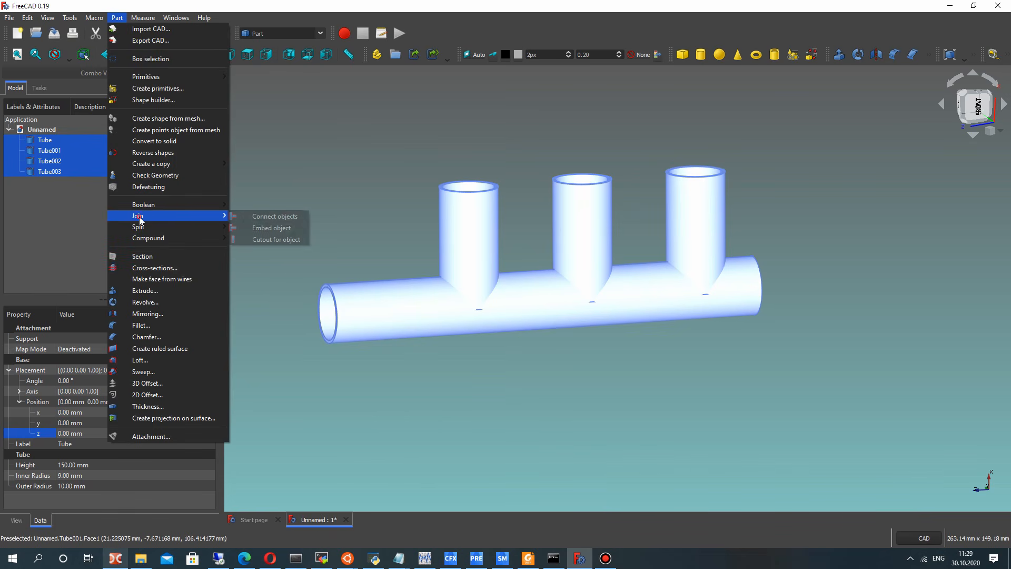
click(250, 222)
middle_drag(614, 332, 843, 282)
scroll(566, 327, up, 8)
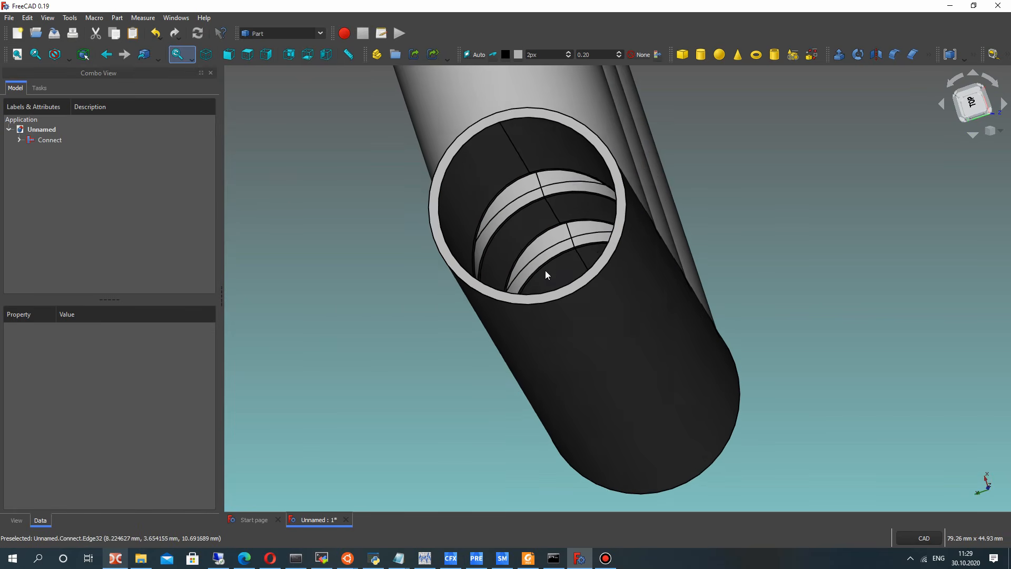
scroll(623, 250, down, 8)
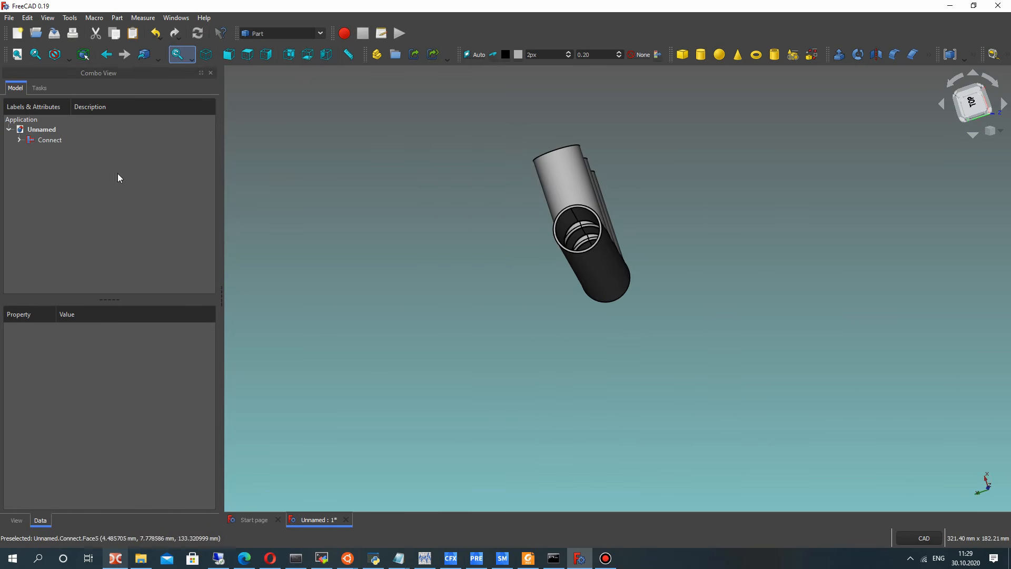
Set the Refine property of the connected tube object to true
click(59, 141)
click(73, 444)
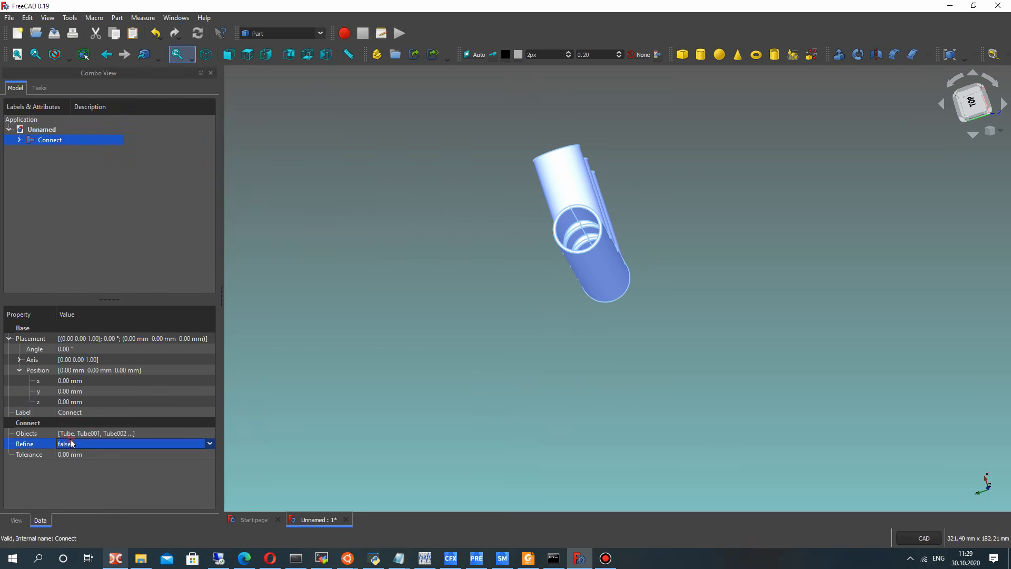
click(71, 445)
click(65, 453)
click(541, 273)
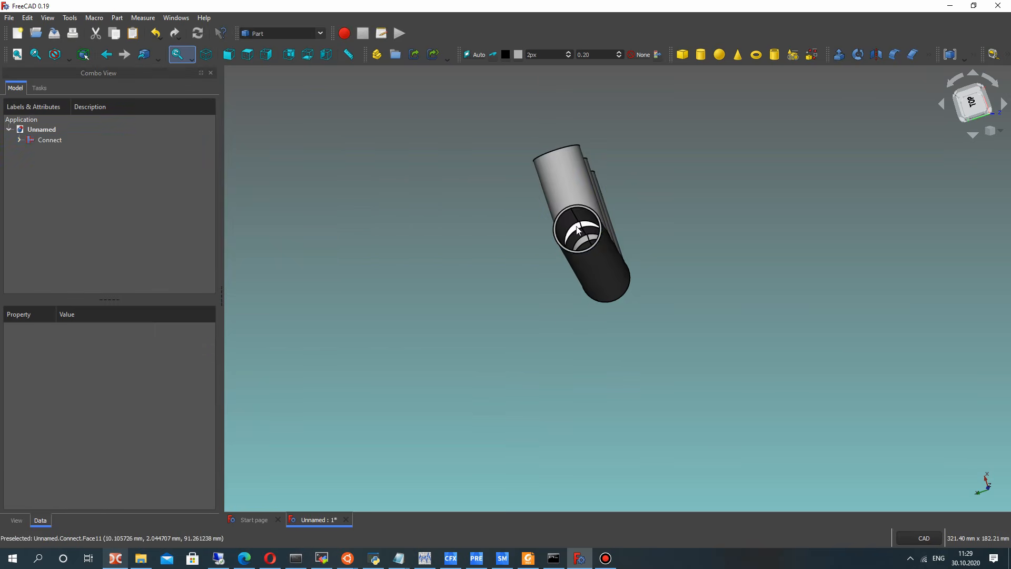
Examine the inner walls of the connected tubes and the outer joints between the branches and main tube
scroll(578, 226, up, 10)
scroll(578, 225, up, 1)
click(599, 254)
scroll(708, 285, down, 7)
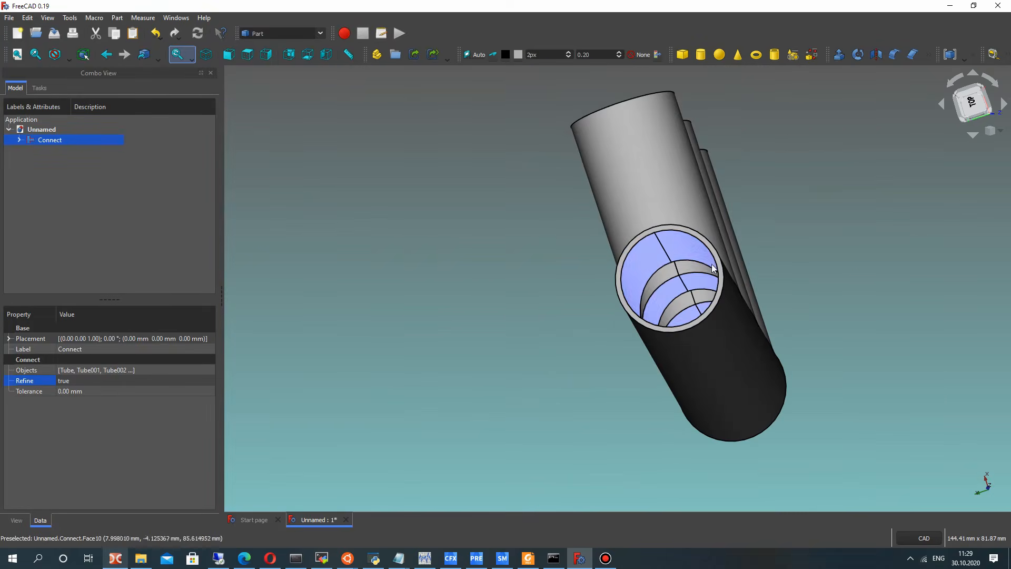
middle_drag(856, 274, 858, 315)
scroll(761, 316, down, 5)
middle_drag(696, 361, 497, 301)
scroll(470, 249, up, 2)
middle_drag(496, 257, 537, 264)
middle_drag(432, 228, 418, 226)
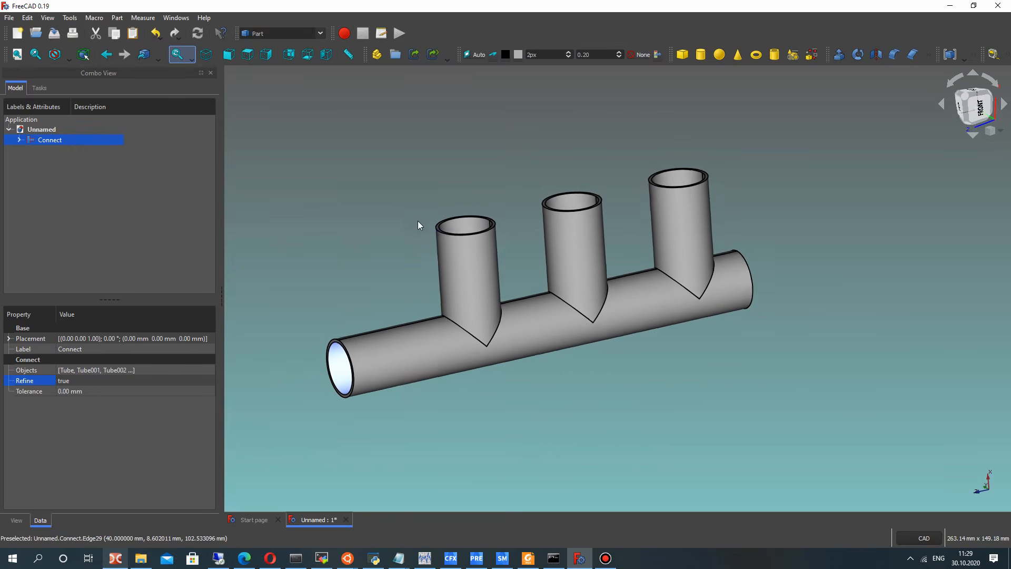
Switch to the Part Design workbench and create a body that uses the connected tubes as its base feature
click(253, 33)
click(269, 147)
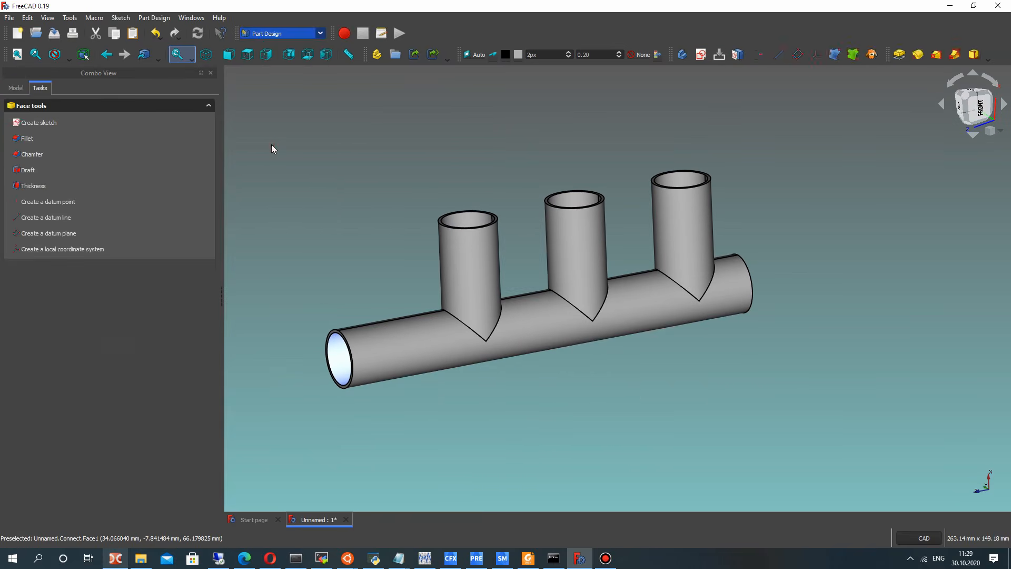
click(16, 87)
click(41, 140)
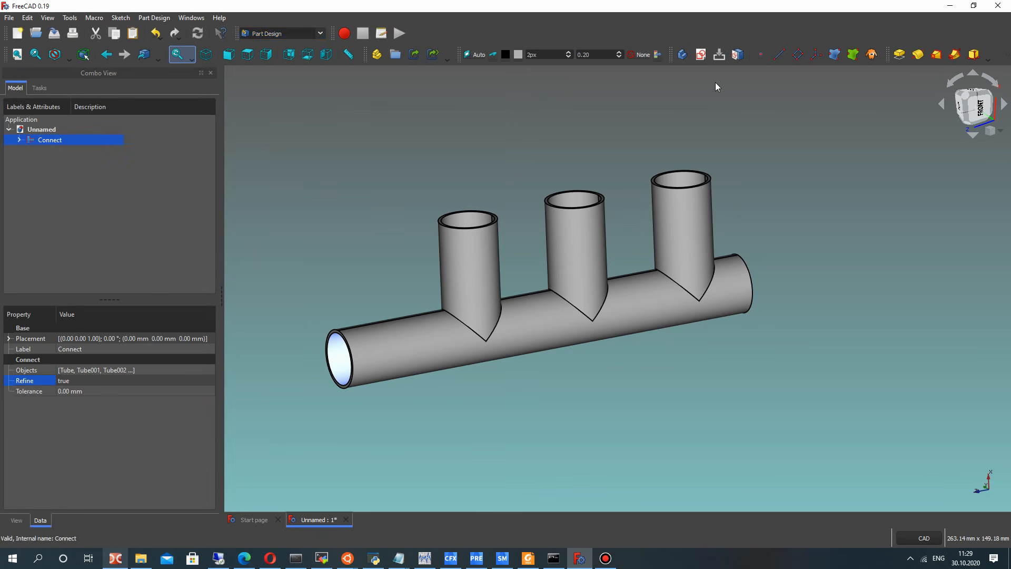
click(682, 54)
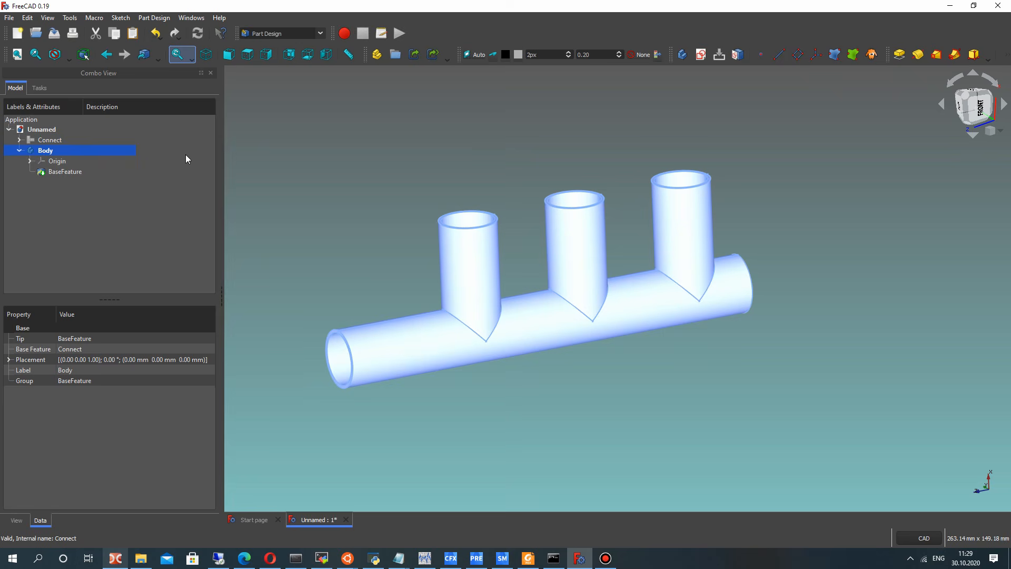
click(44, 150)
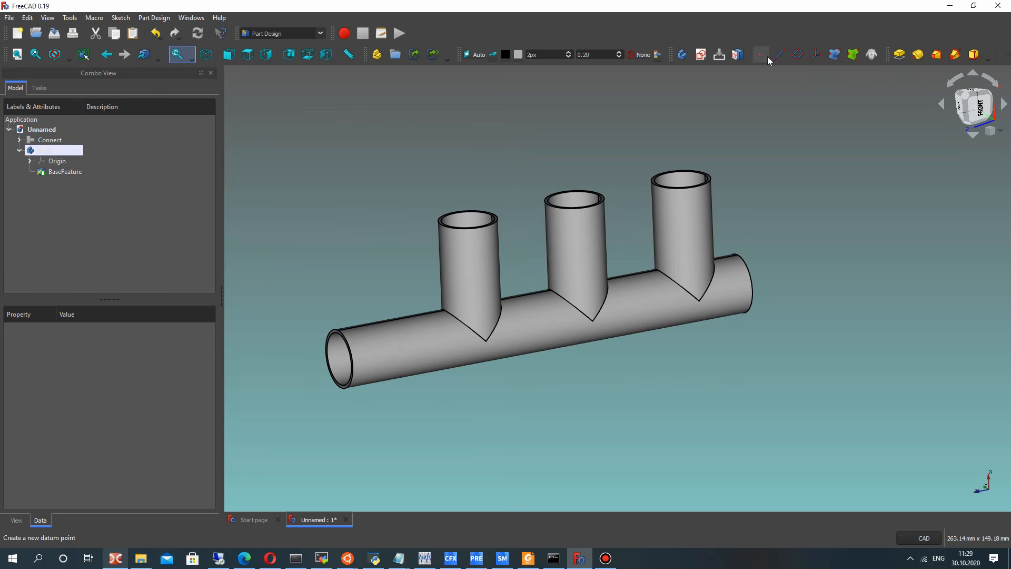
Create a datum plane in the body and attach it to the origin's XY plane with the Object's XY mode
click(796, 55)
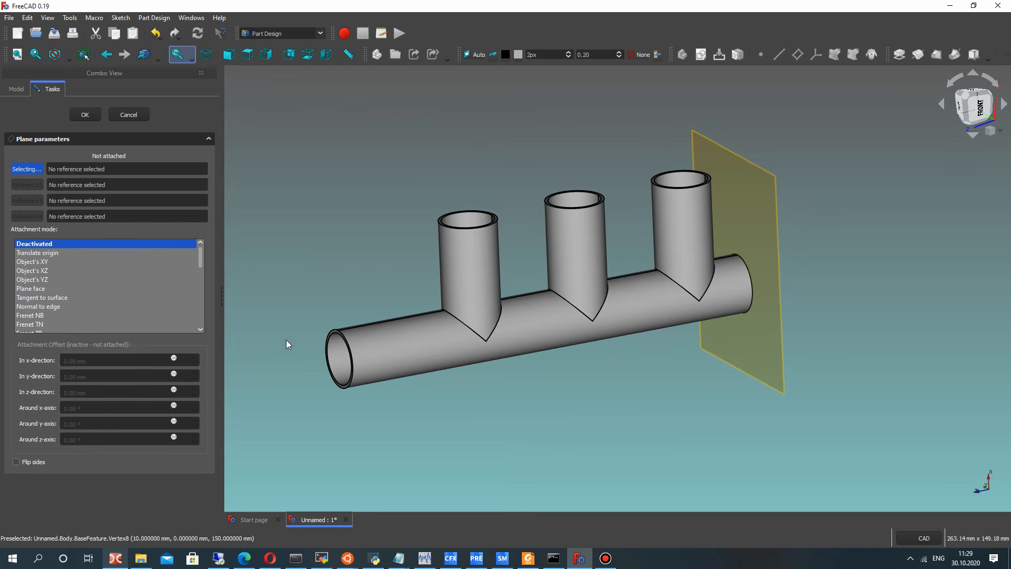
mouse_move(686, 354)
middle_down()
mouse_move(624, 357)
mouse_move(2, 272)
middle_up()
click(36, 263)
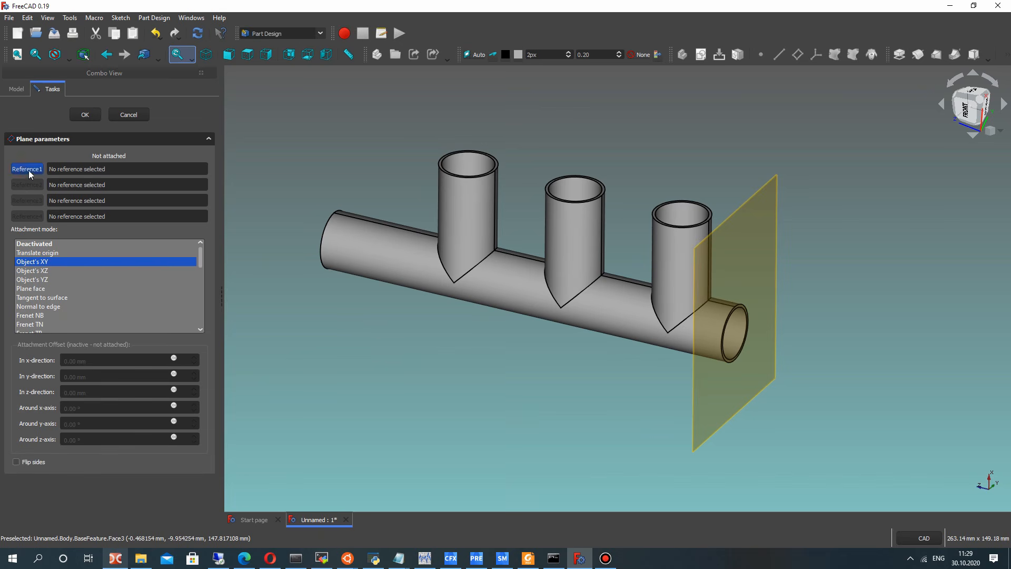
click(20, 89)
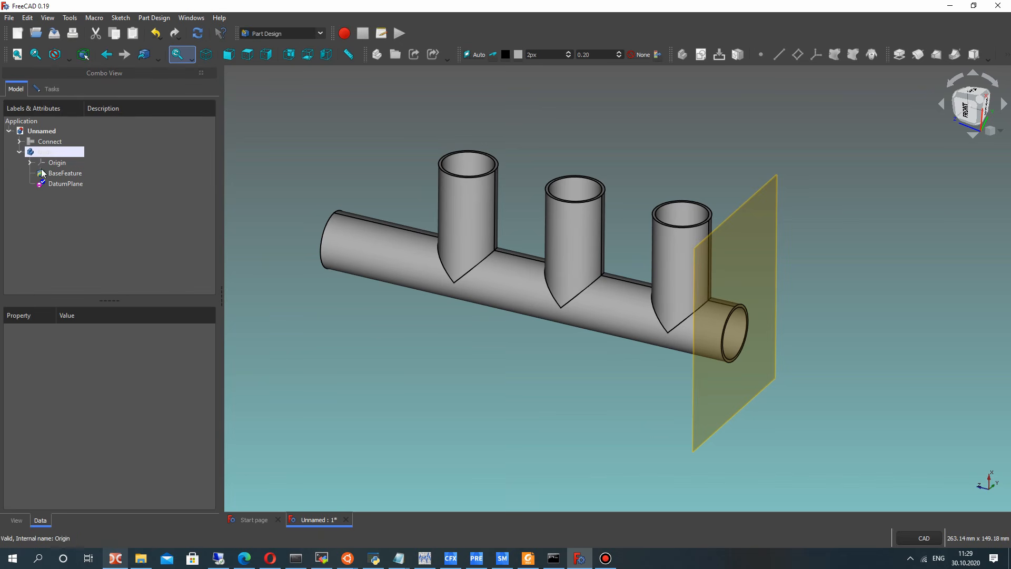
click(30, 162)
click(70, 206)
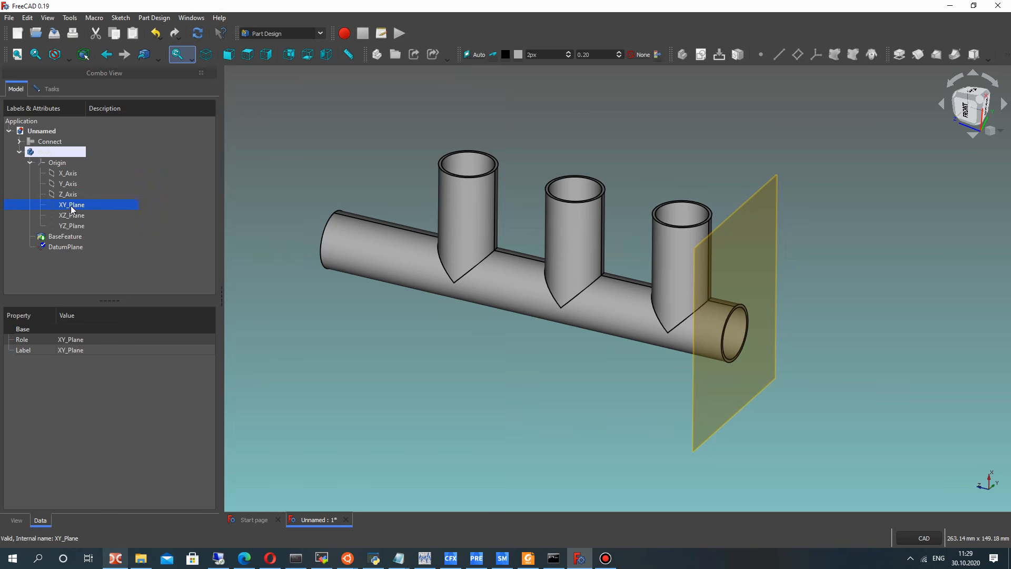
click(46, 93)
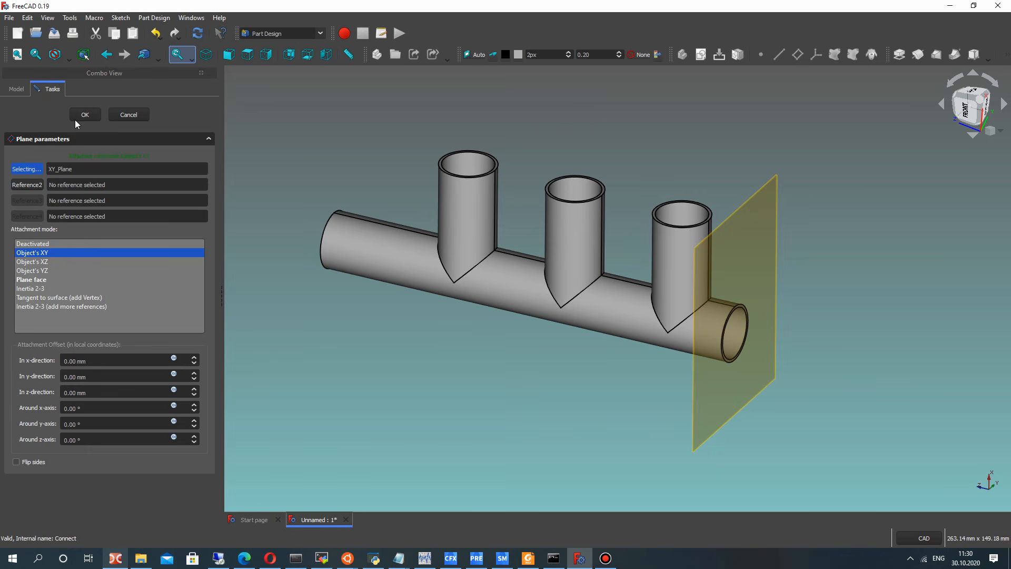
Offset the datum plane 150 mm in the z-direction and accept it
click(68, 393)
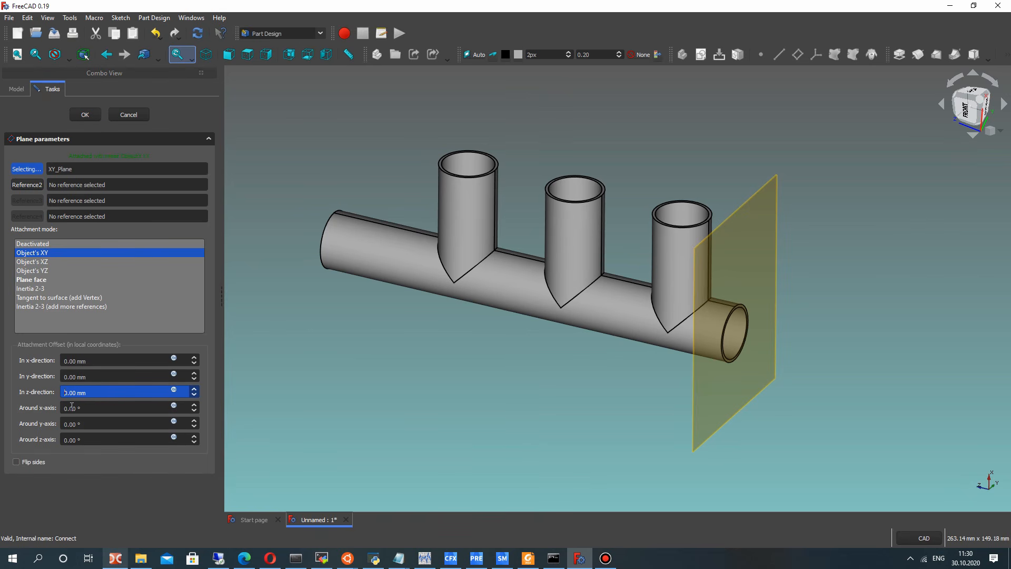
text(15)
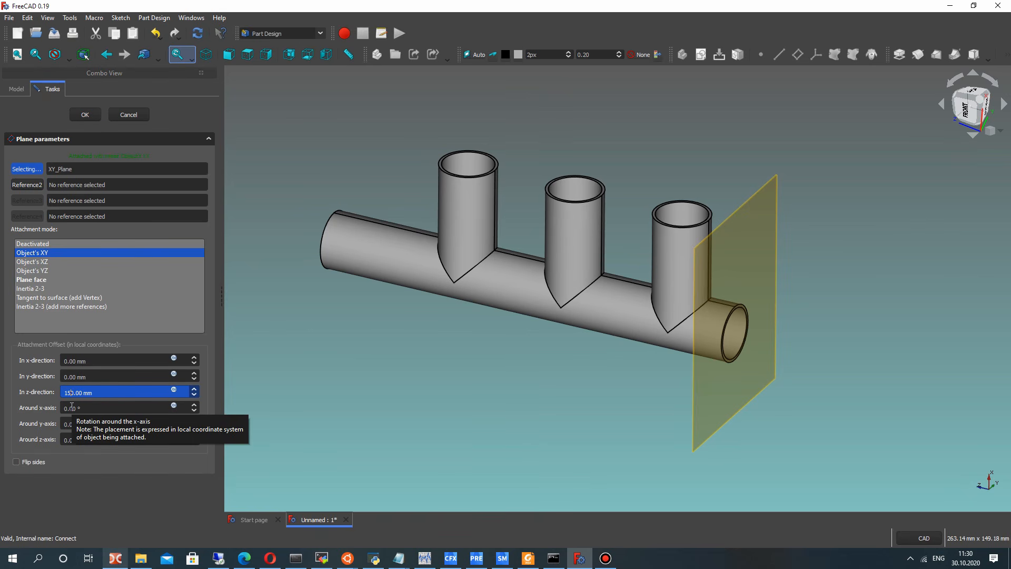
key(Return)
Sketch two concentric circles at the origin on the datum plane, following the main tube's inner and outer edges, the outer about 10 mm in radius
mouse_move(470, 291)
middle_down()
mouse_move(578, 285)
mouse_move(645, 260)
middle_up()
click(62, 246)
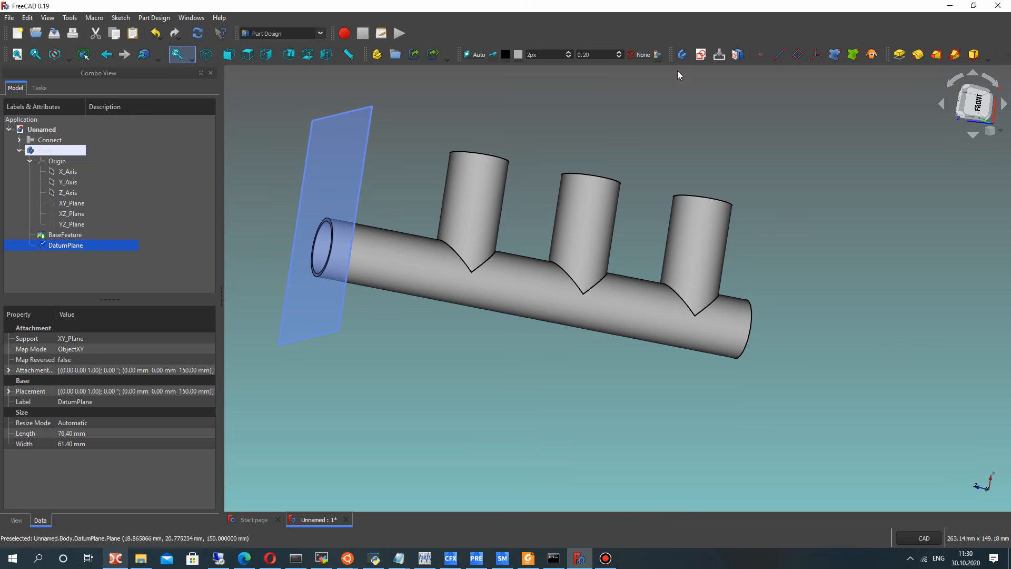
click(701, 54)
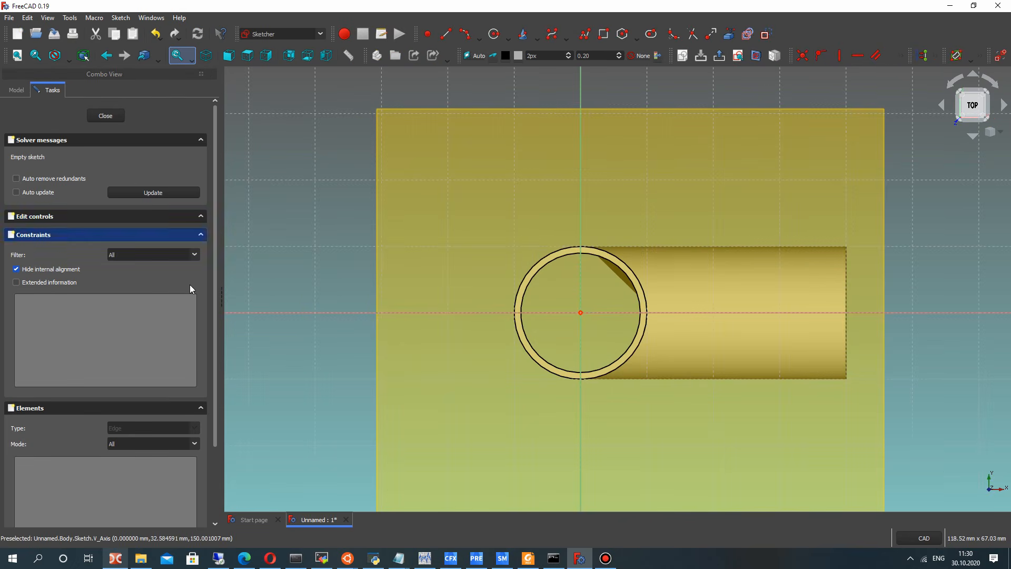
click(495, 34)
click(581, 312)
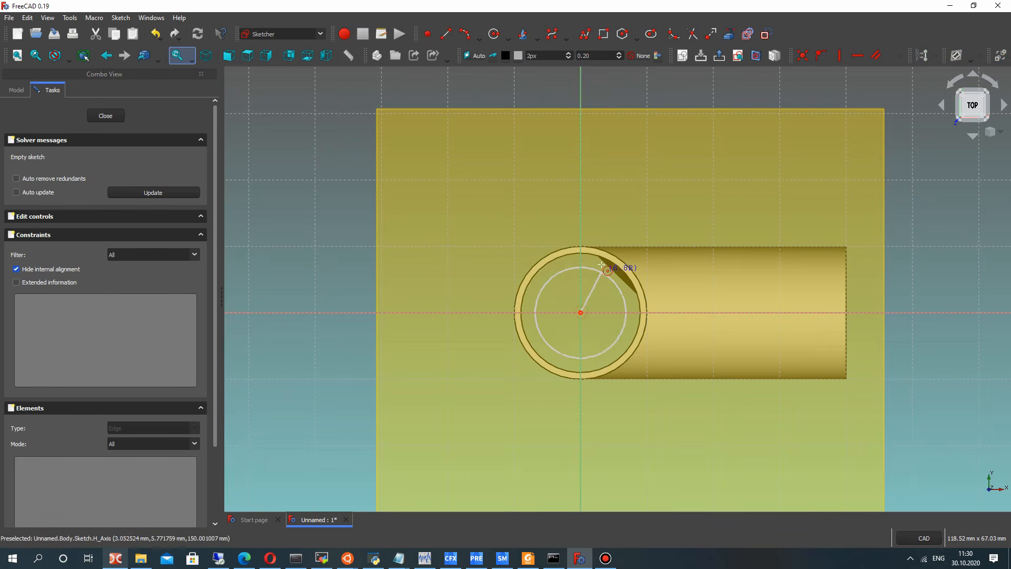
click(614, 264)
click(582, 313)
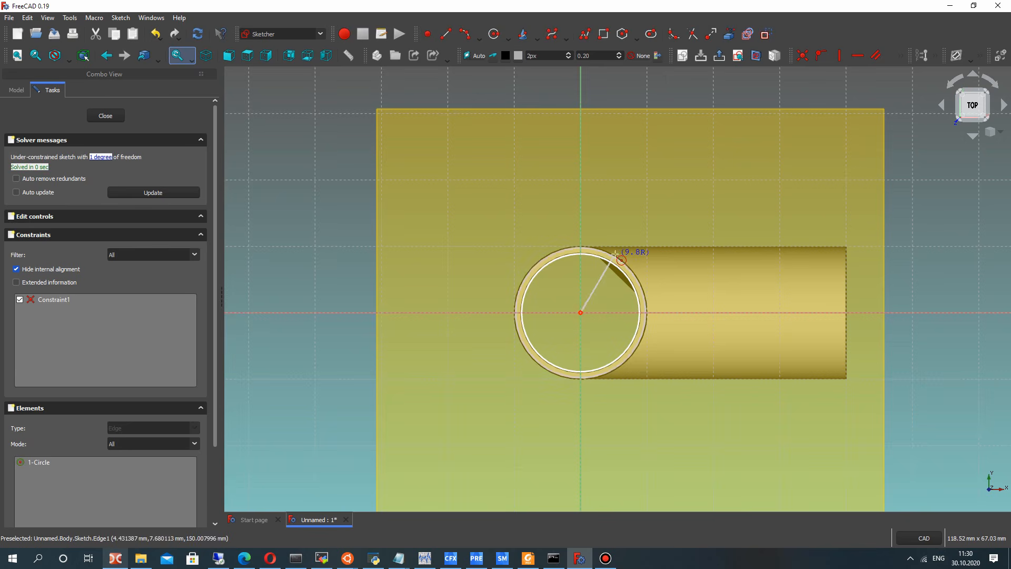
click(617, 255)
Constrain the outer circle's radius to 10 mm
scroll(598, 291, up, 3)
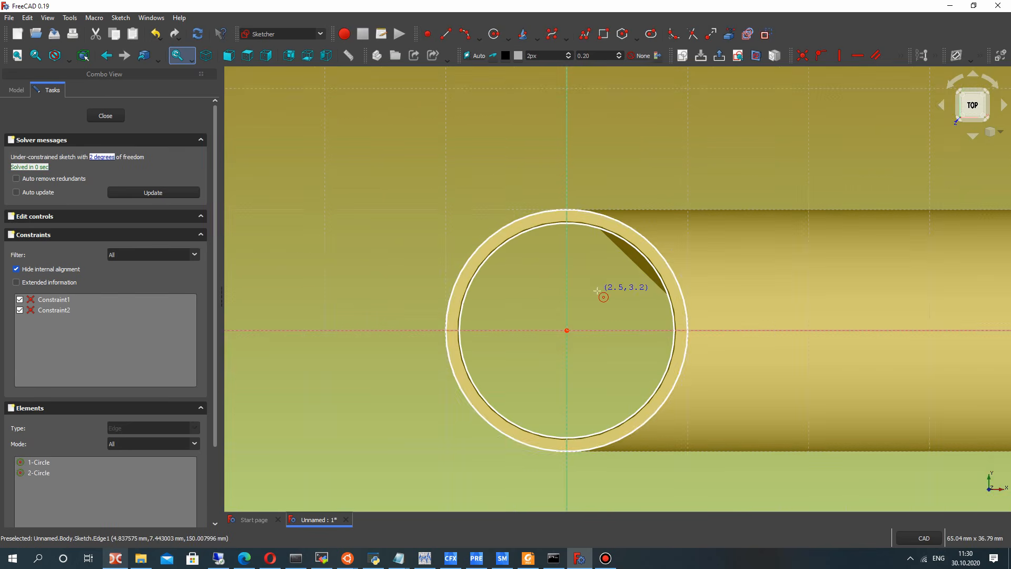
click(598, 214)
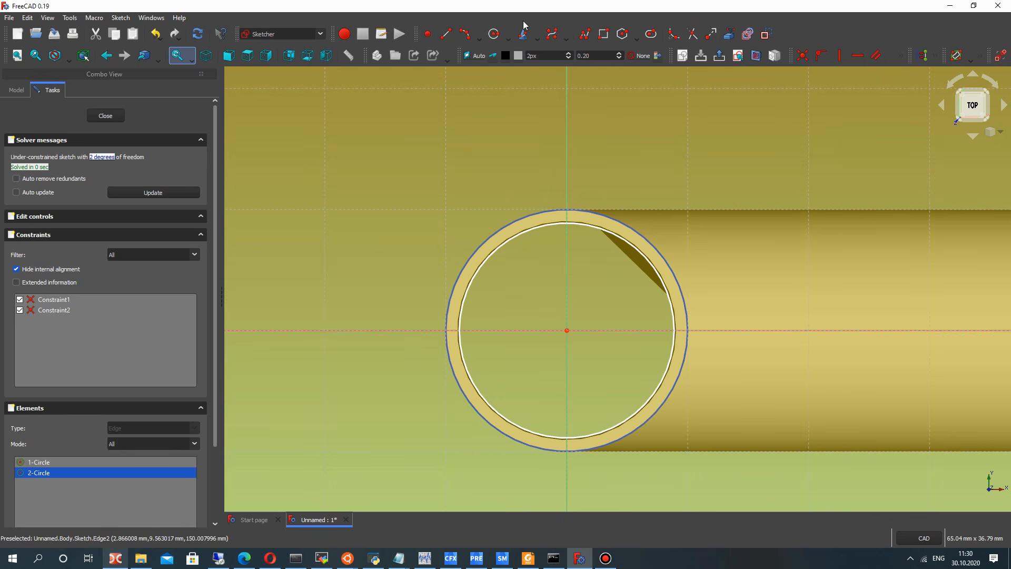
click(899, 55)
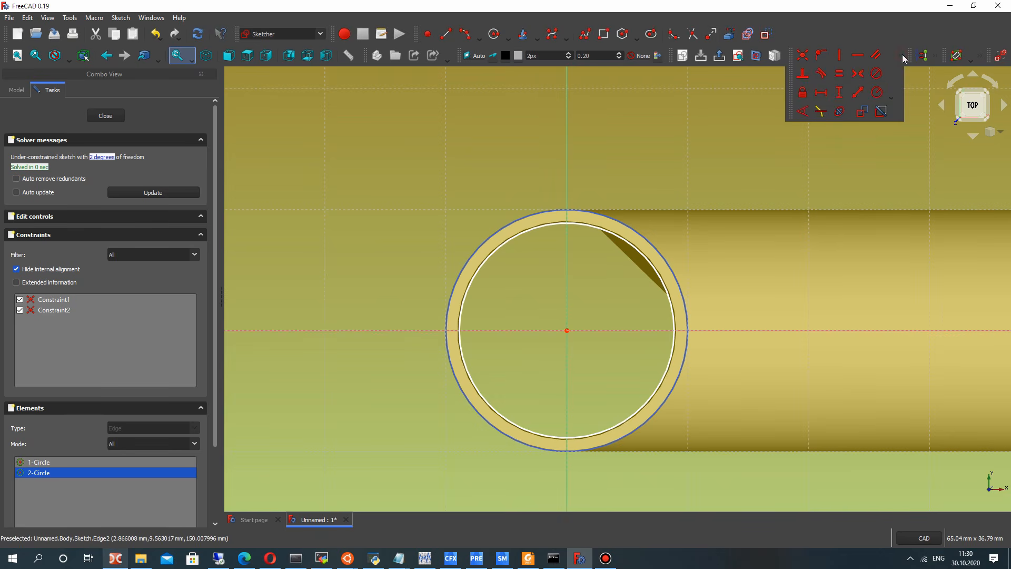
click(877, 91)
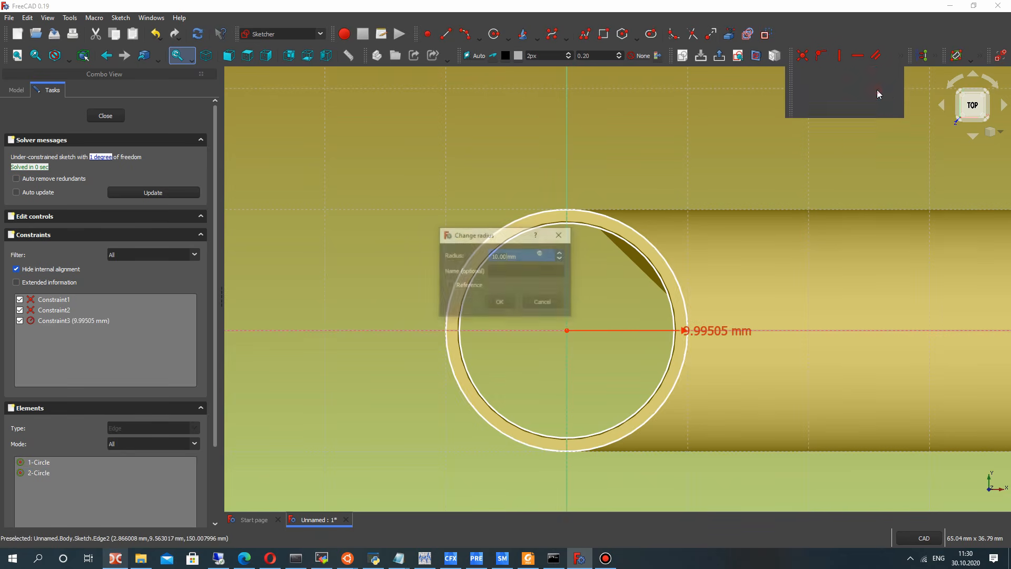
text(10)
key(Return)
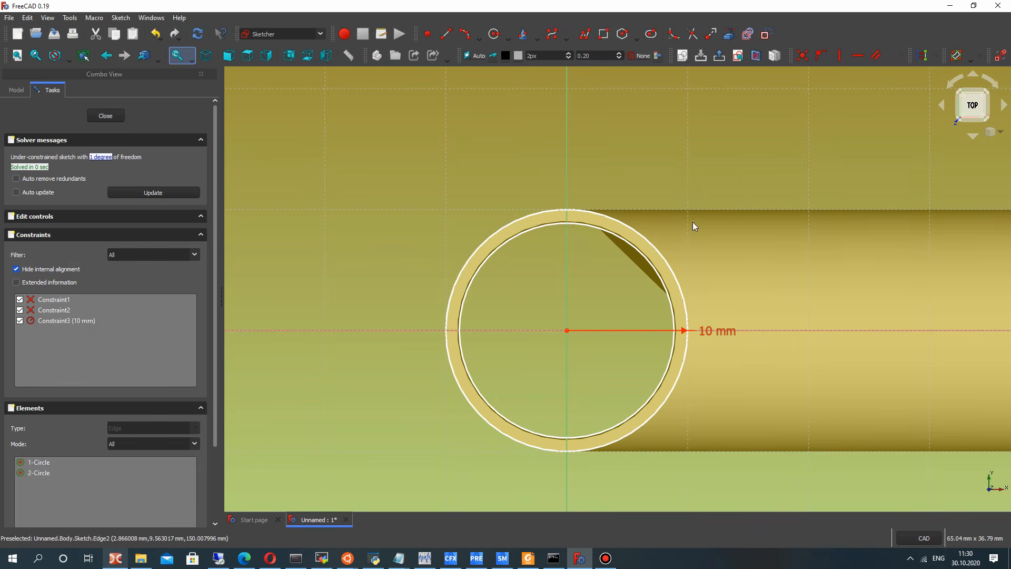
Constrain the inner circle's radius to 9 mm and finish the sketch
click(653, 276)
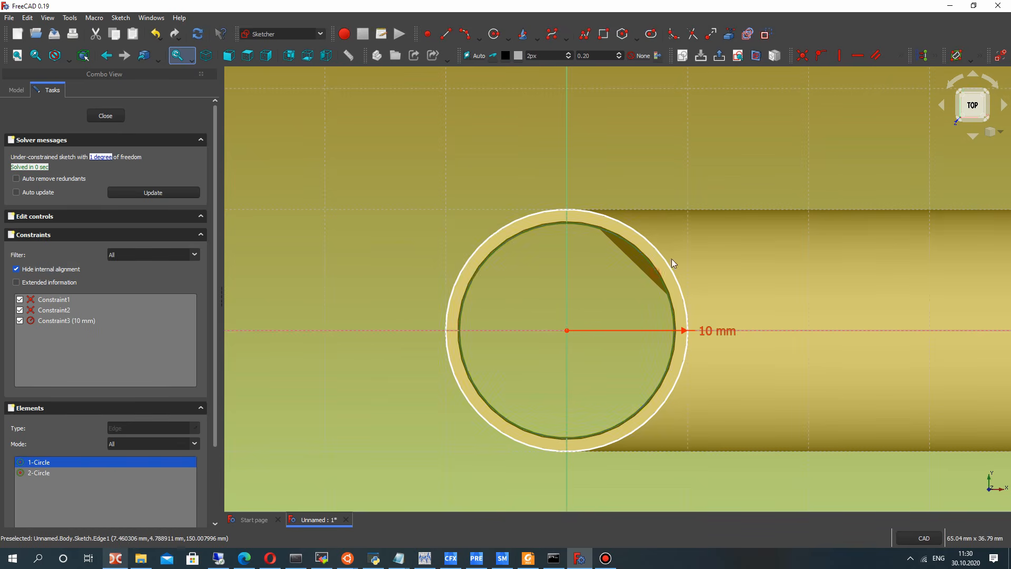
click(904, 56)
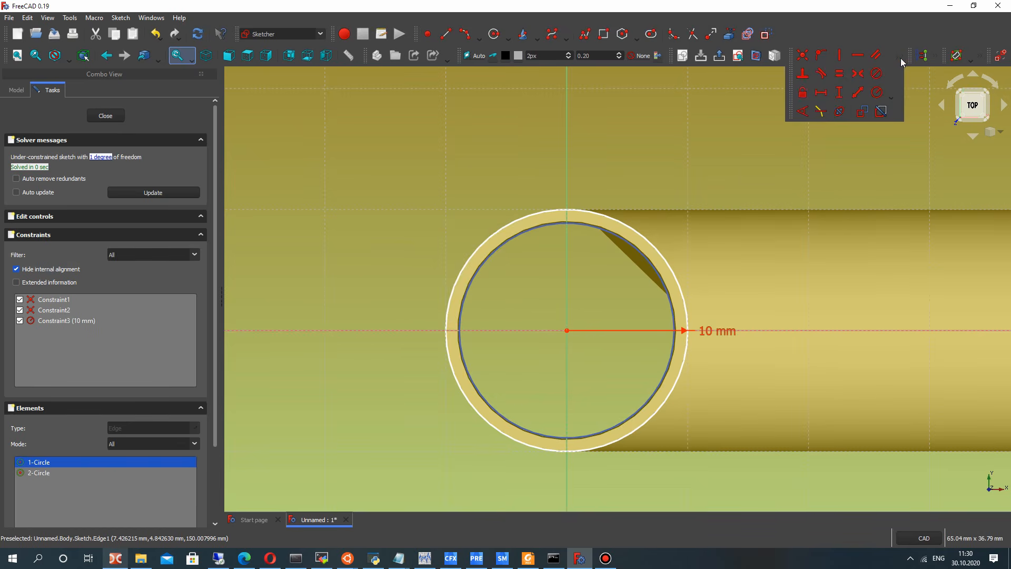
click(874, 90)
text(9)
key(Return)
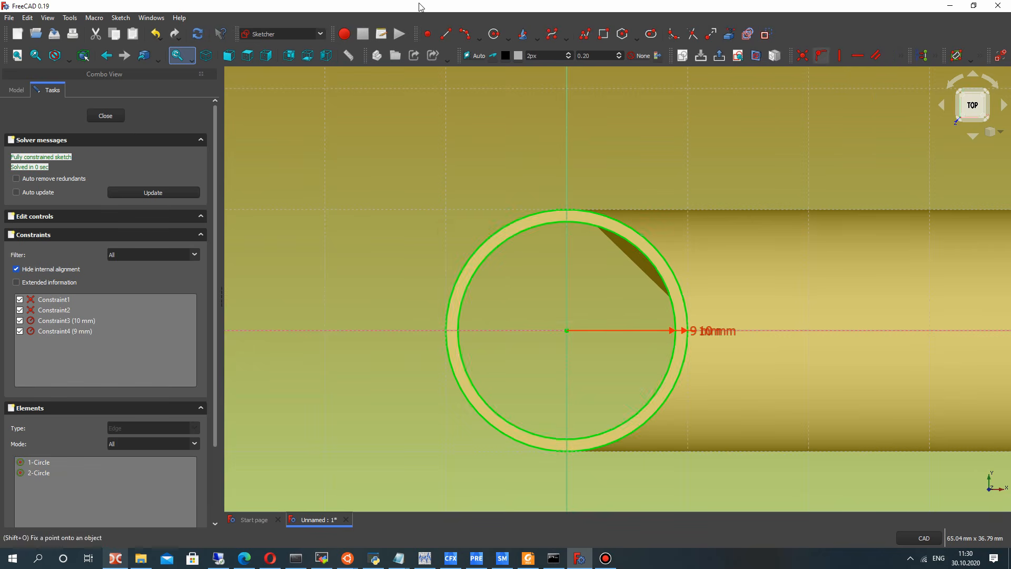
click(105, 115)
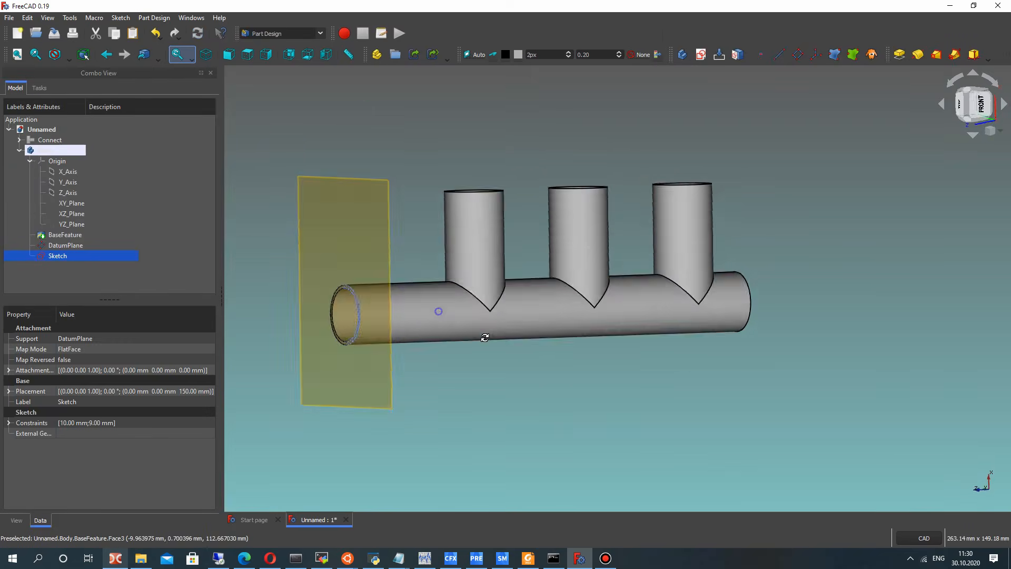
Hide the datum plane at the end of the main tube
right_click(65, 246)
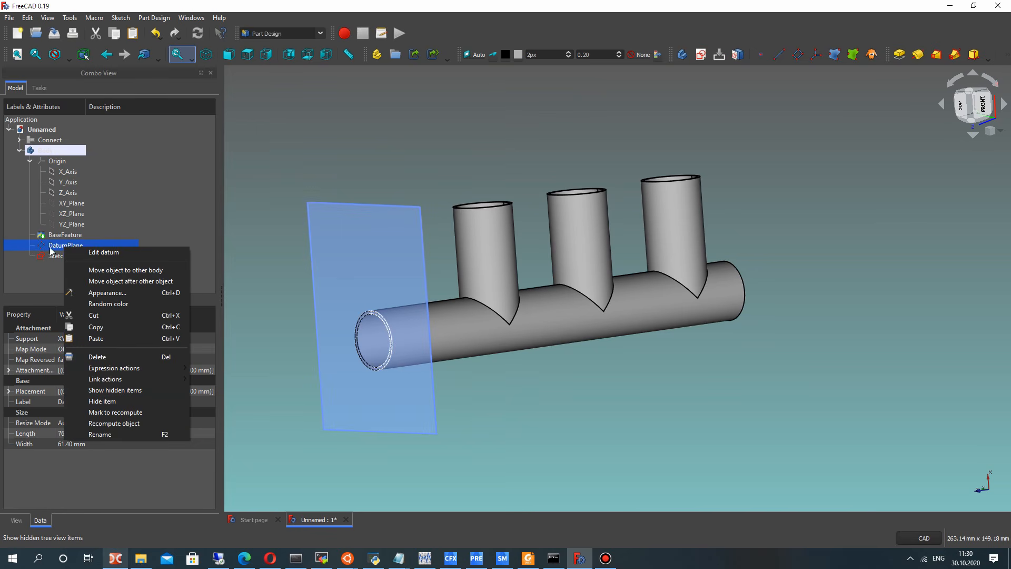
click(51, 249)
key(space)
click(540, 413)
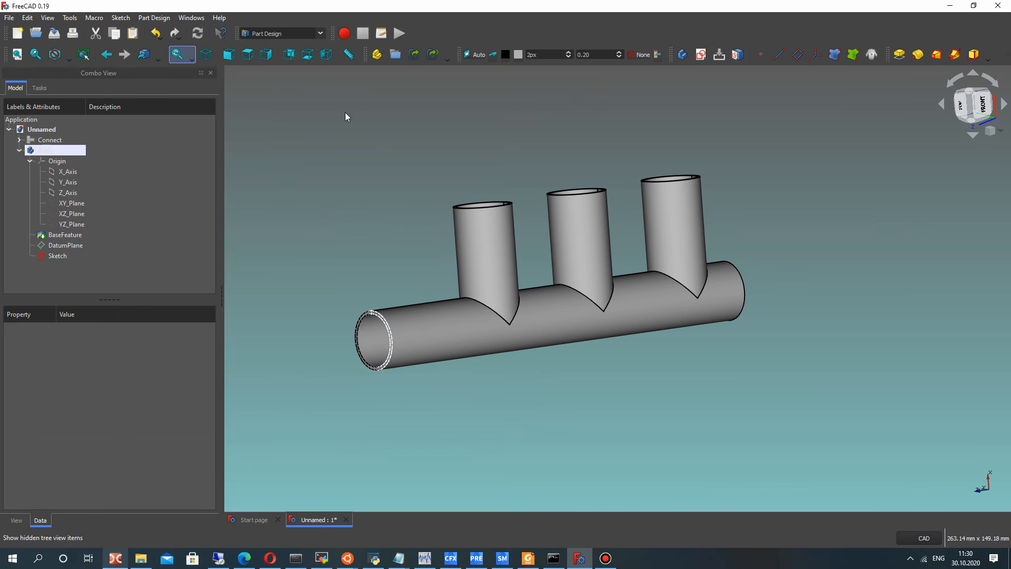
Create a second datum plane attached to the body's XZ_Plane in Plane face mode without any offset
click(796, 57)
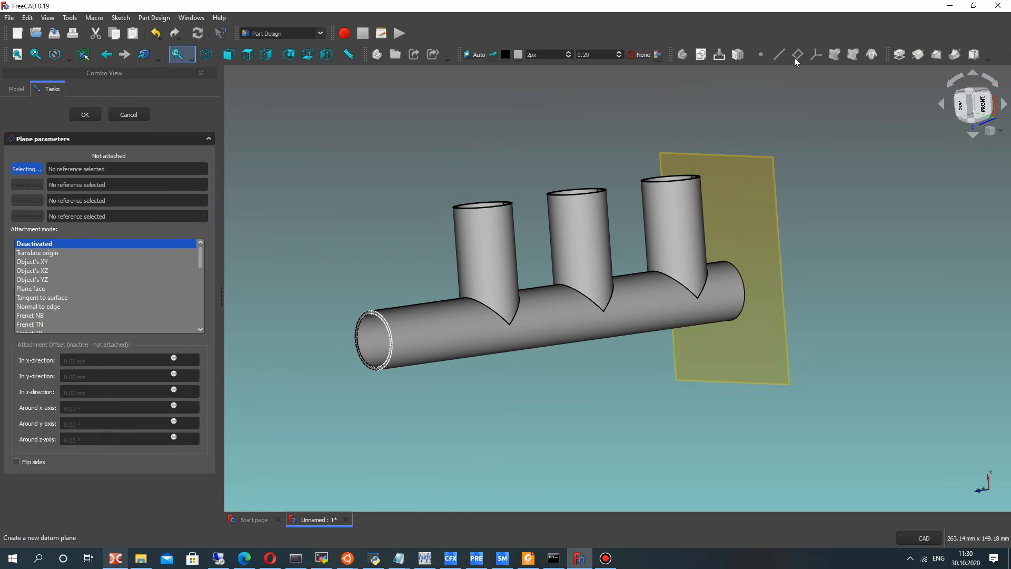
click(16, 89)
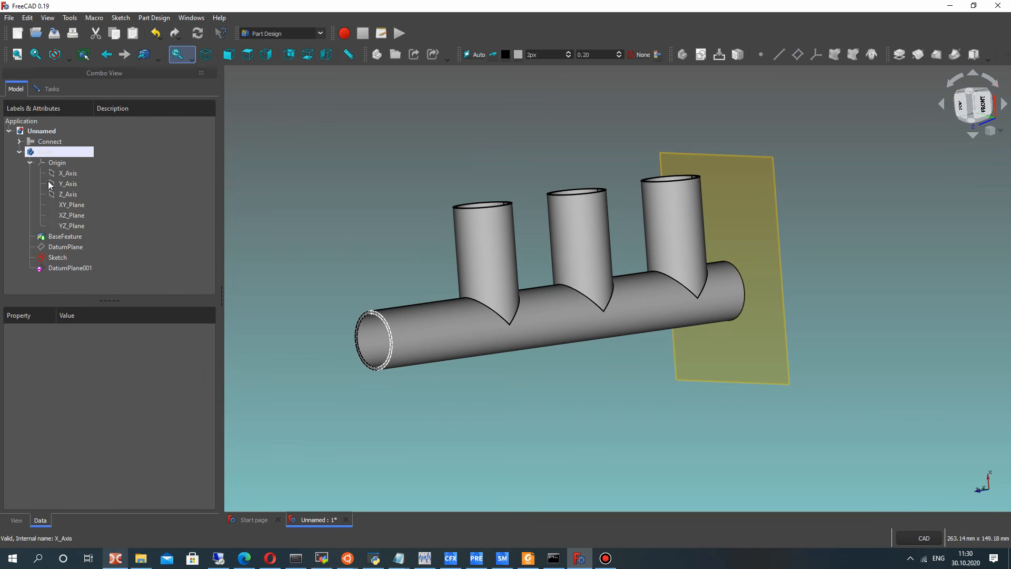
click(67, 216)
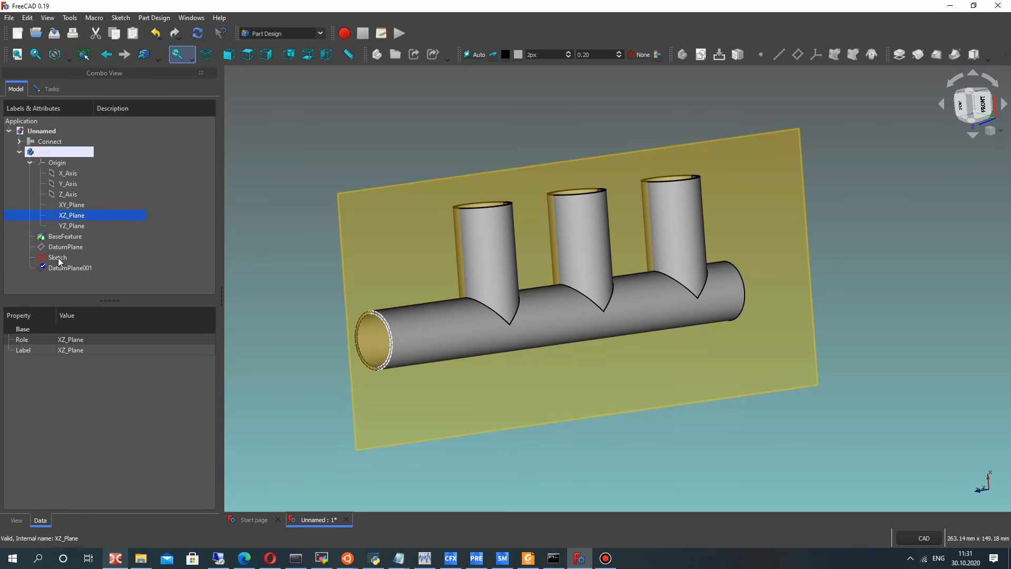
click(59, 279)
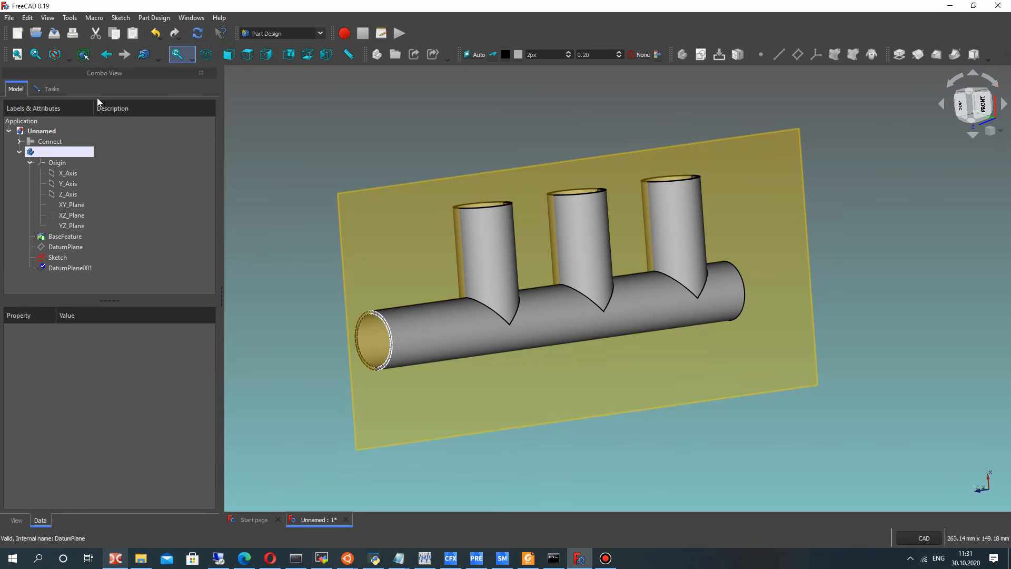
click(51, 90)
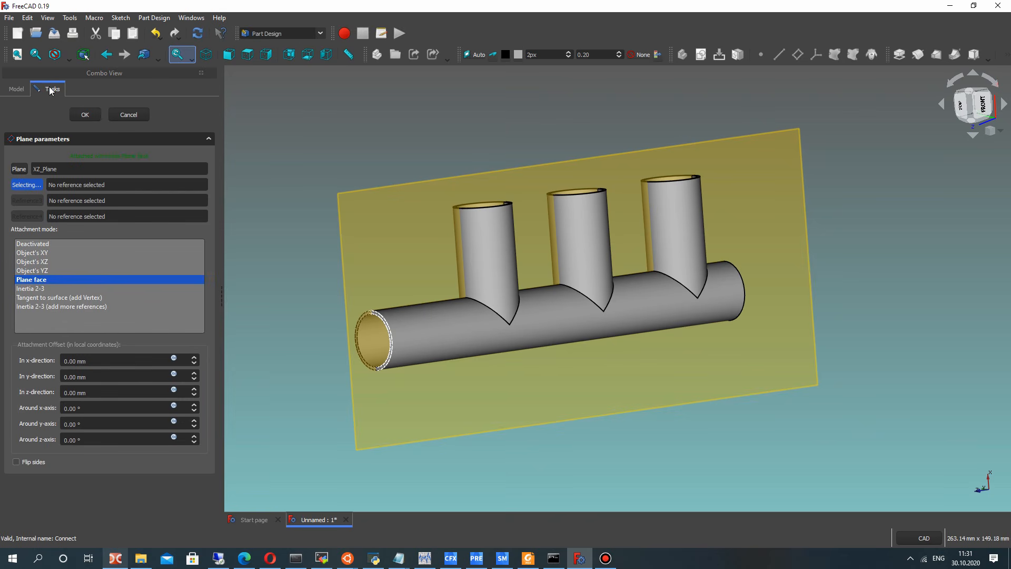
click(74, 114)
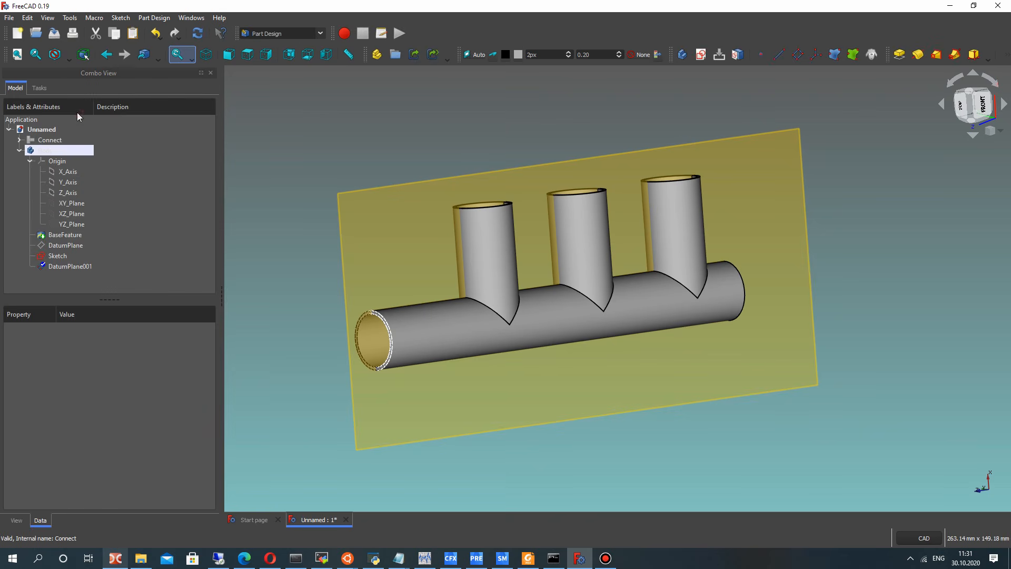
Start a new sketch on the datum plane that runs lengthwise through the manifold
click(68, 269)
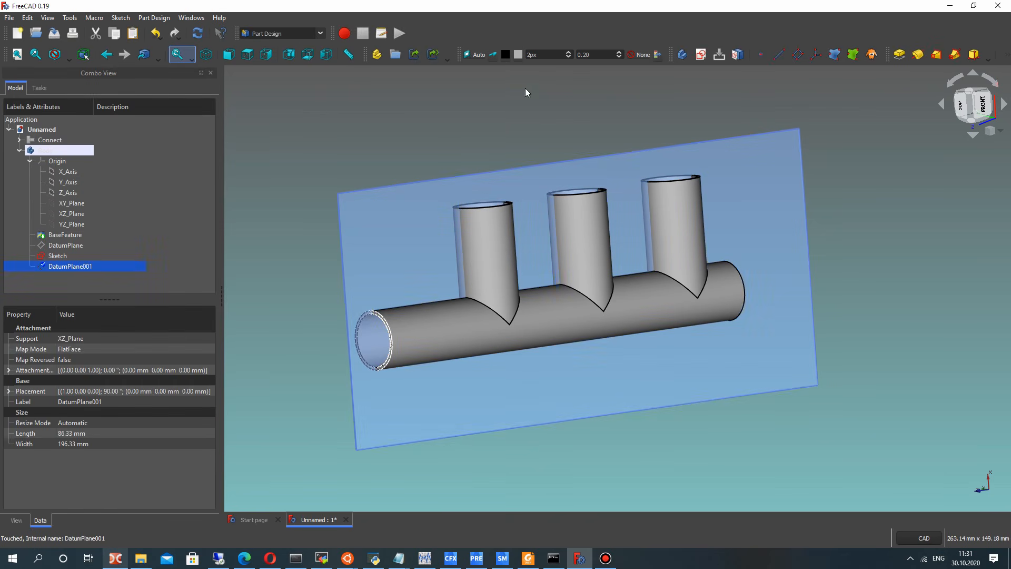
click(701, 55)
scroll(576, 232, down, 3)
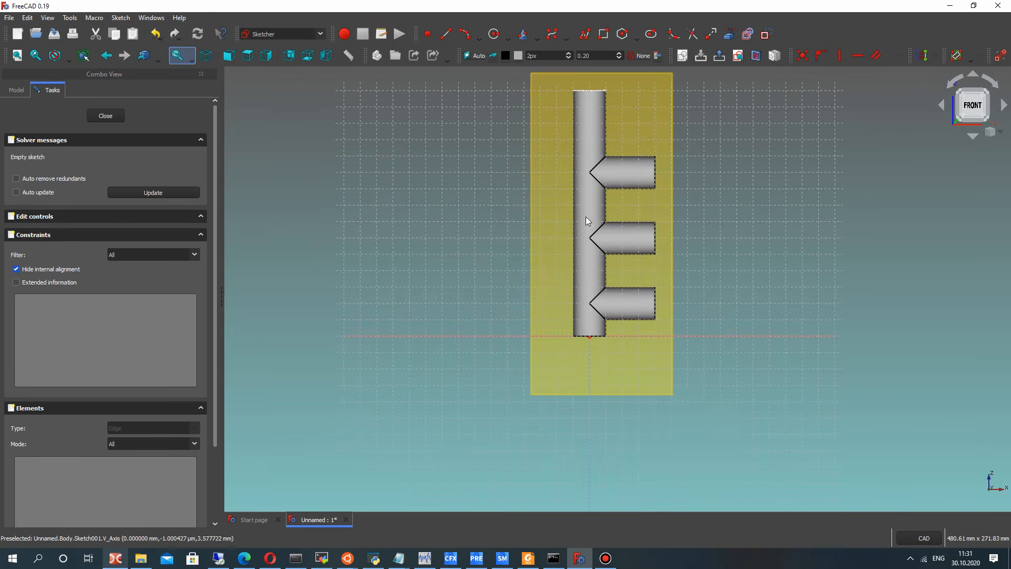
scroll(557, 239, up, 4)
scroll(558, 239, up, 1)
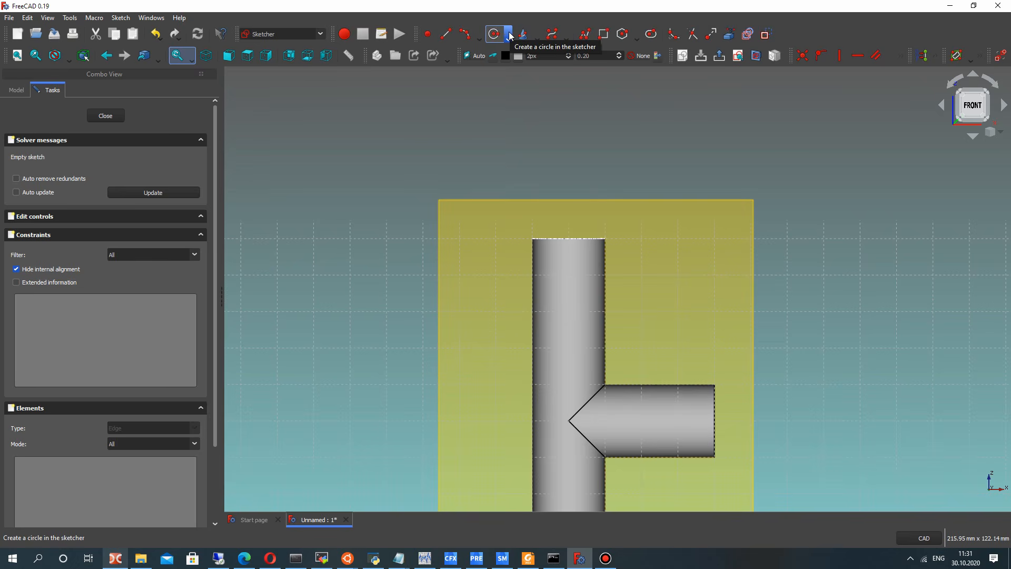
scroll(666, 283, down, 6)
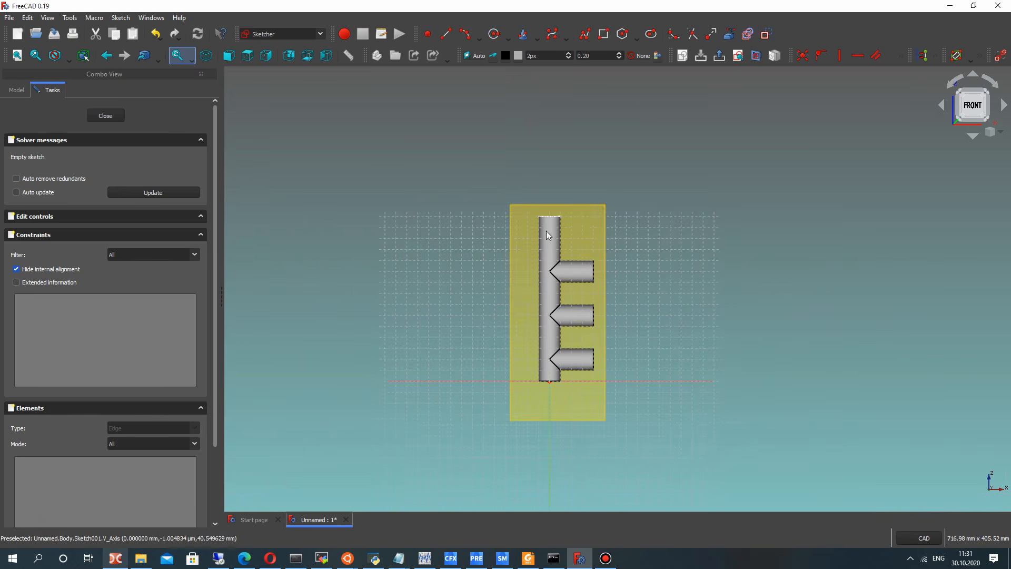
scroll(546, 266, up, 8)
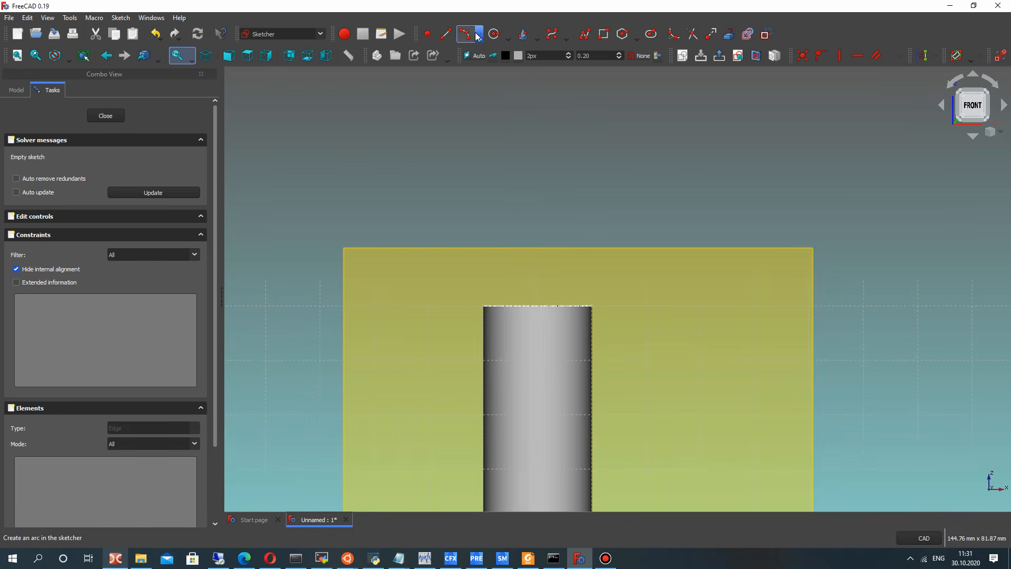
click(537, 301)
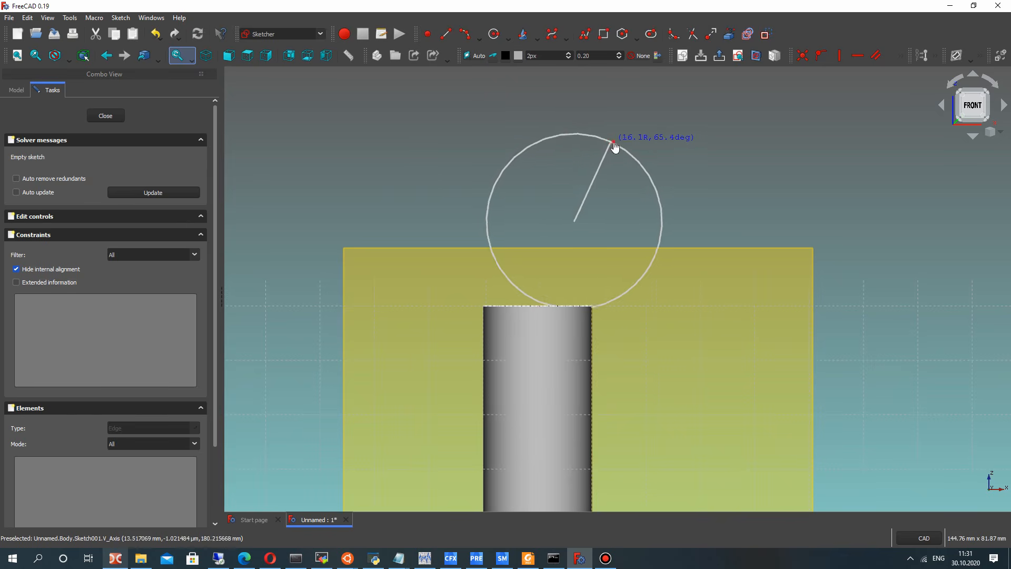
click(613, 143)
scroll(547, 218, down, 5)
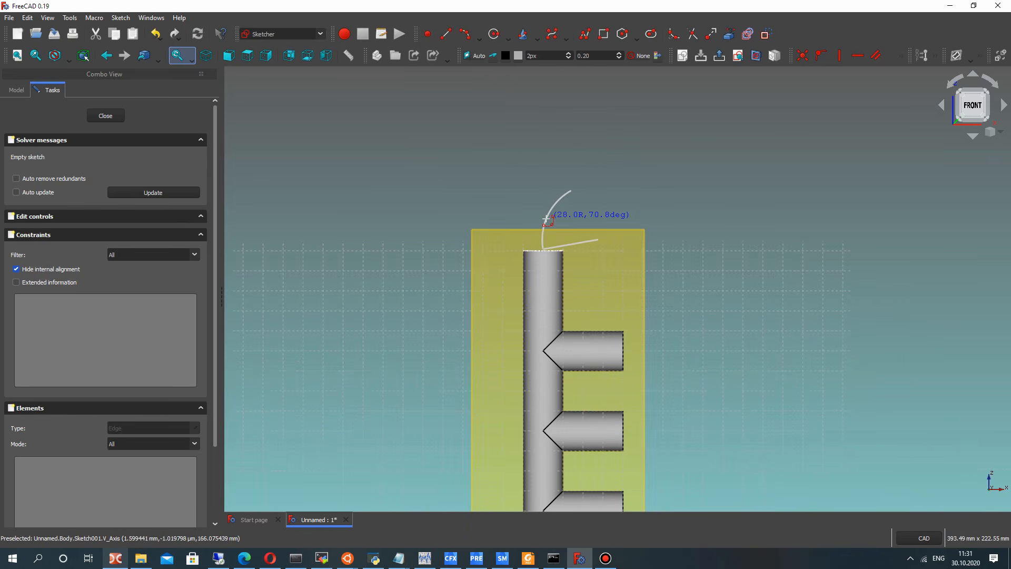
right_click(546, 218)
Sketch a three-point arc of about 60 mm radius from the main tube's open end, bending away from the branch side
scroll(542, 222, up, 4)
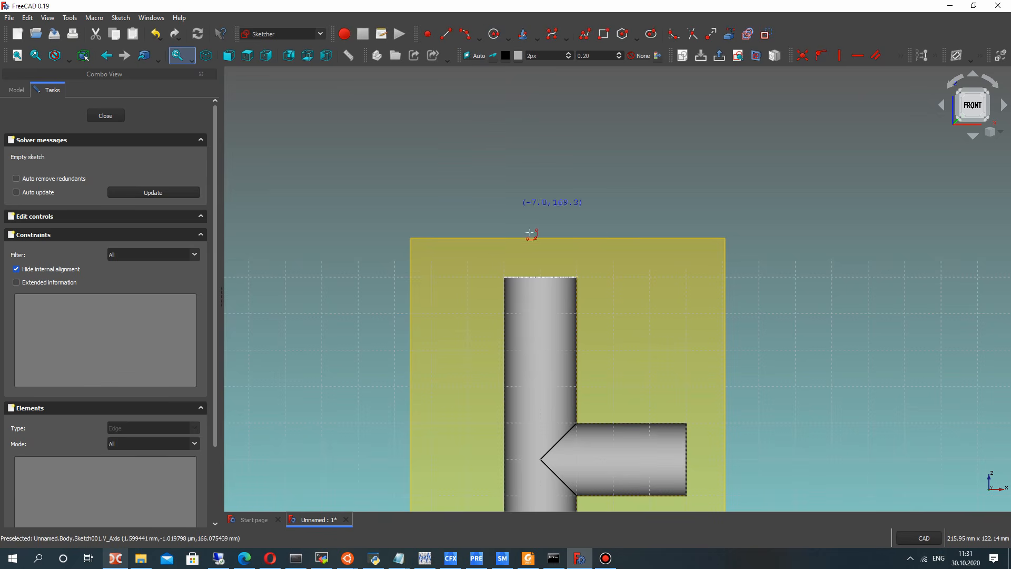
click(543, 268)
click(492, 154)
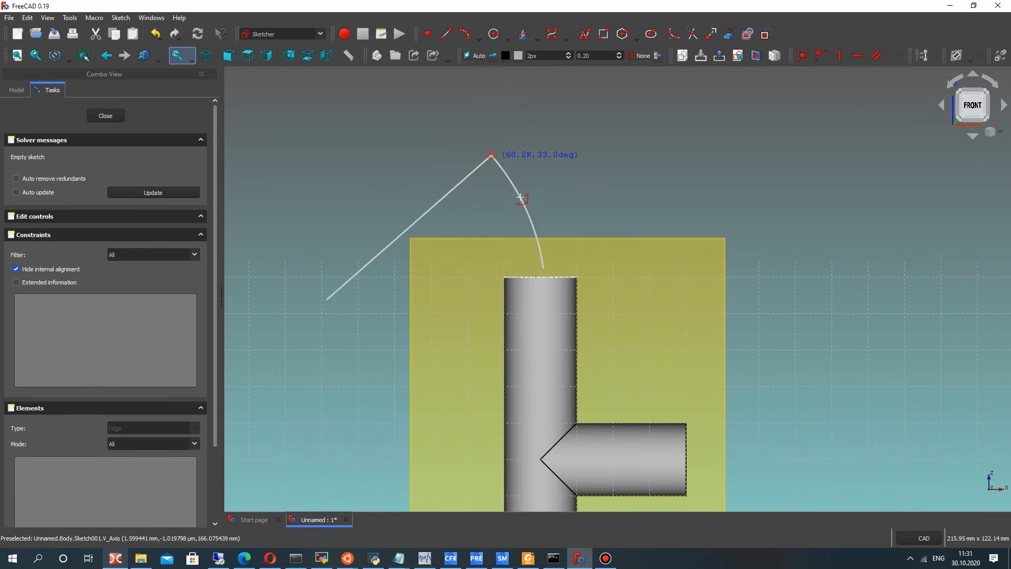
click(521, 198)
scroll(534, 264, down, 3)
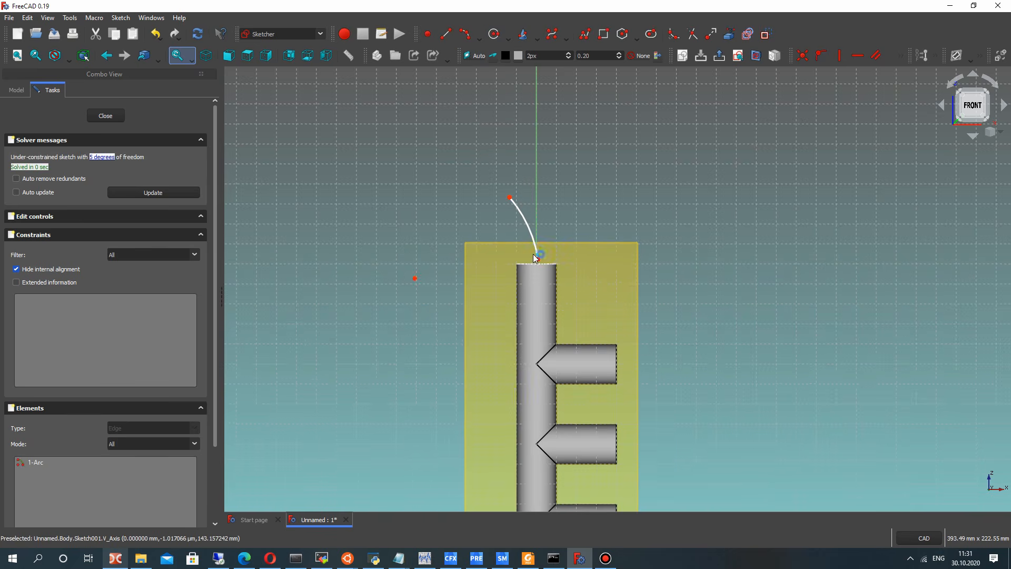
Move the arc's lower endpoint clear of the tube end and constrain it onto the sketch's vertical axis
scroll(535, 257, up, 3)
drag(537, 252, 524, 244)
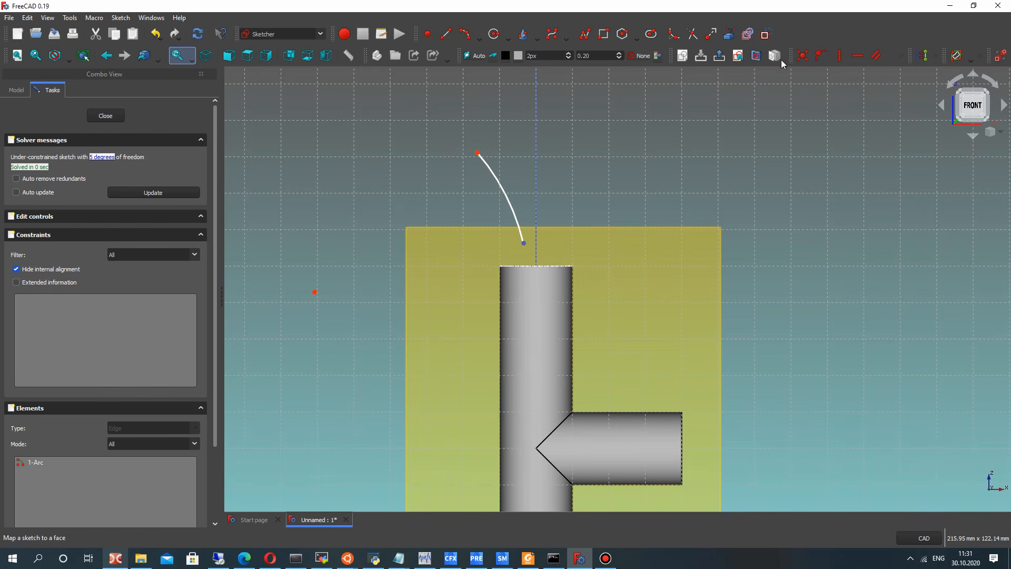
click(820, 56)
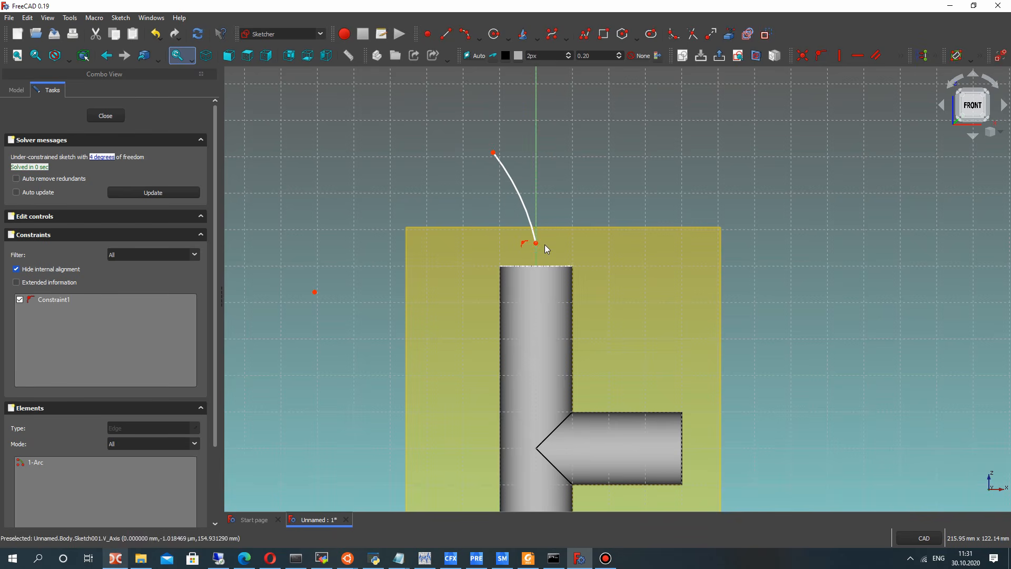
Constrain the vertical distance between the arc's lower endpoint and the horizontal axis to 150 mm
scroll(578, 296, down, 8)
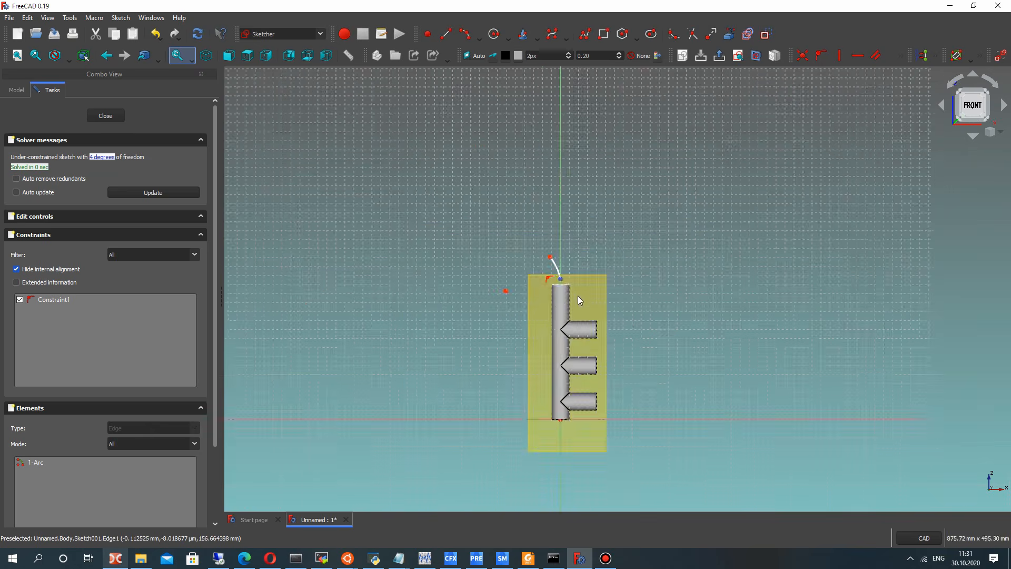
click(621, 382)
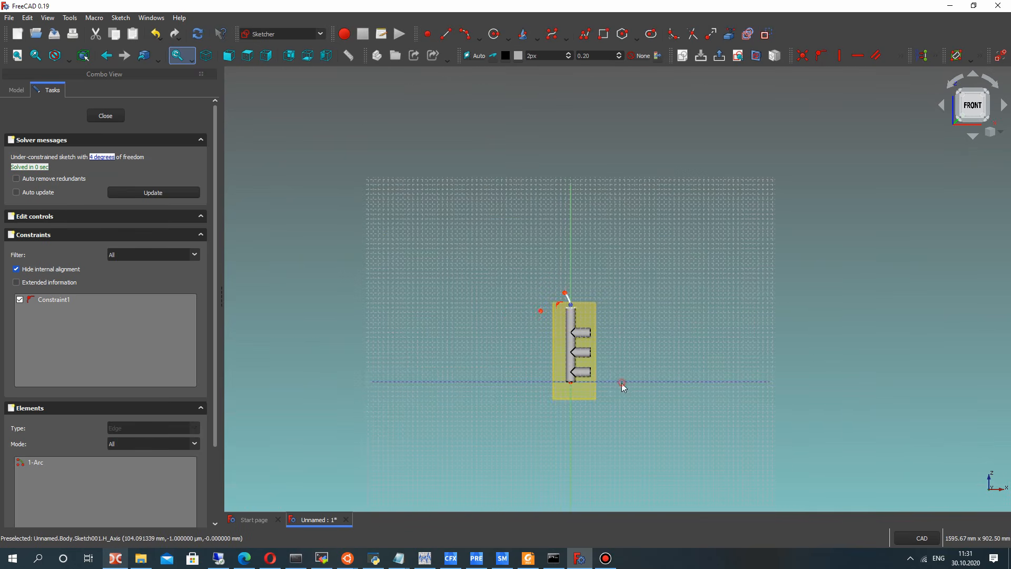
click(902, 57)
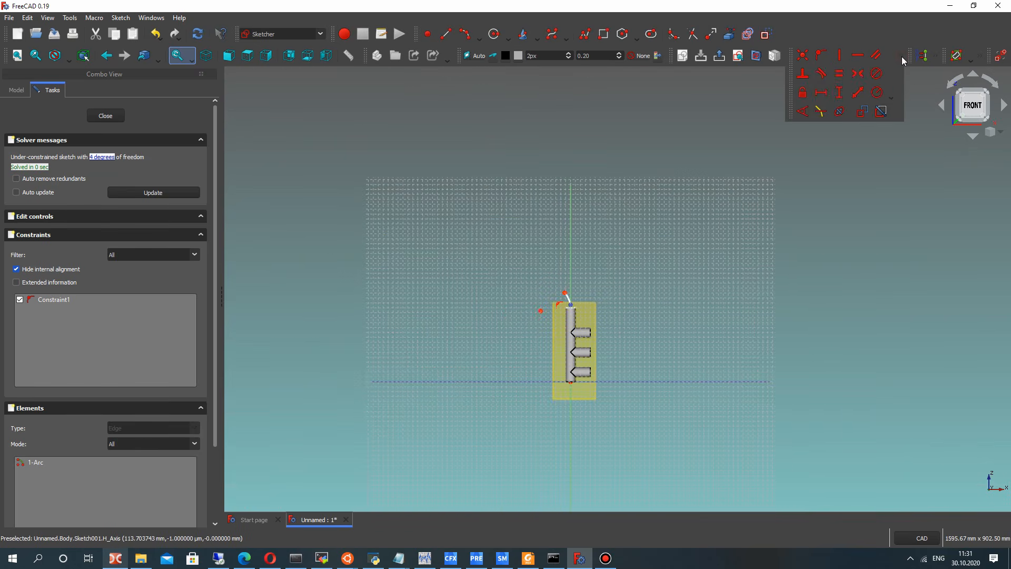
click(837, 91)
text(150)
key(Return)
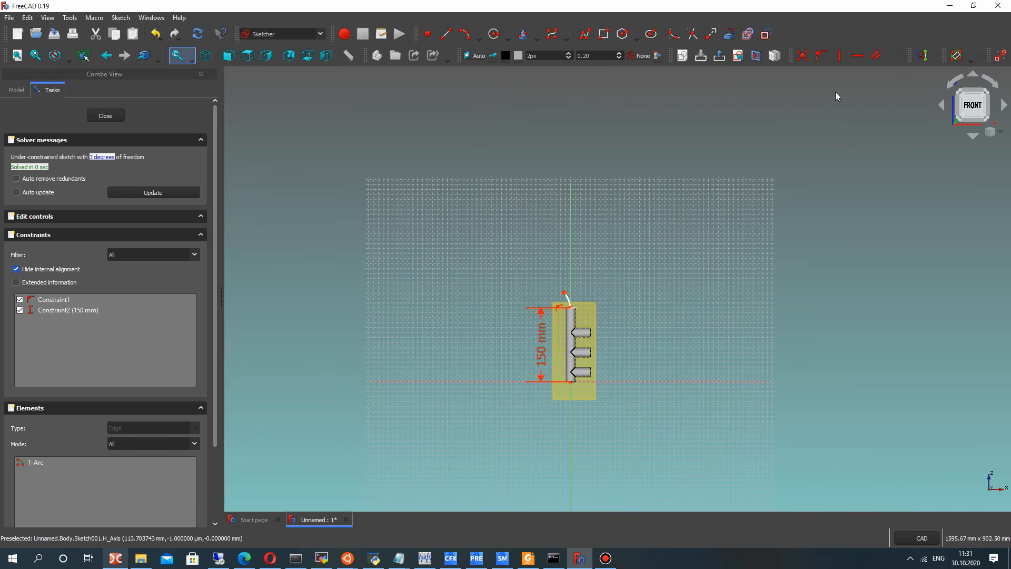
Adjust the arc's upper endpoint and constrain the vertical distance between both arc endpoints to 25 mm
scroll(501, 297, up, 4)
scroll(527, 337, up, 4)
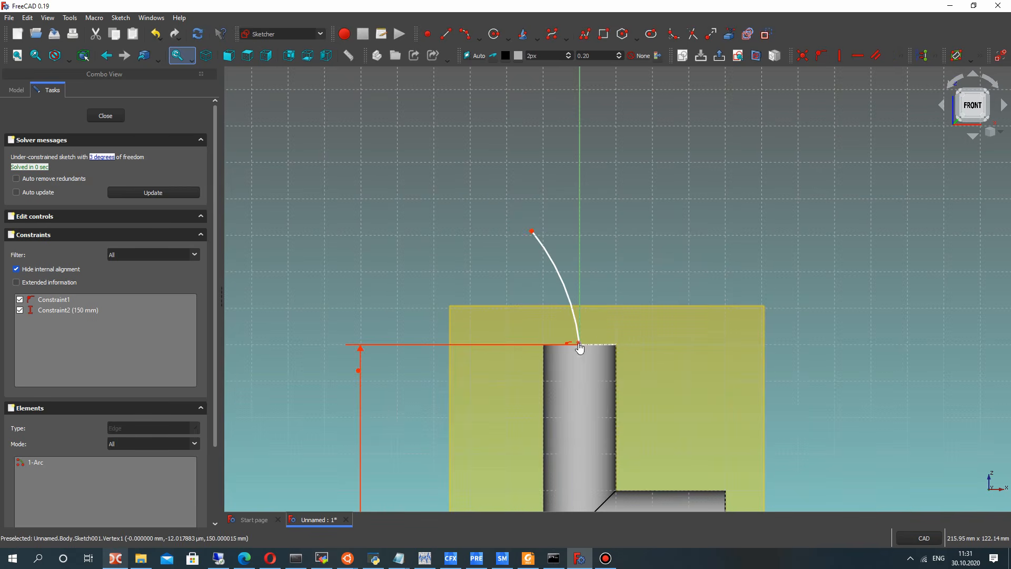
drag(532, 231, 543, 232)
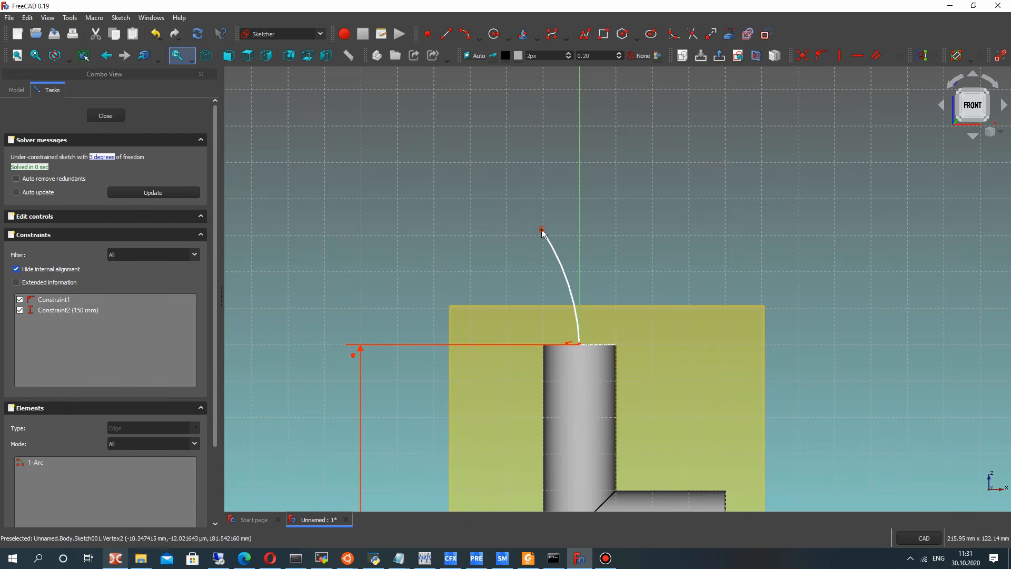
click(901, 59)
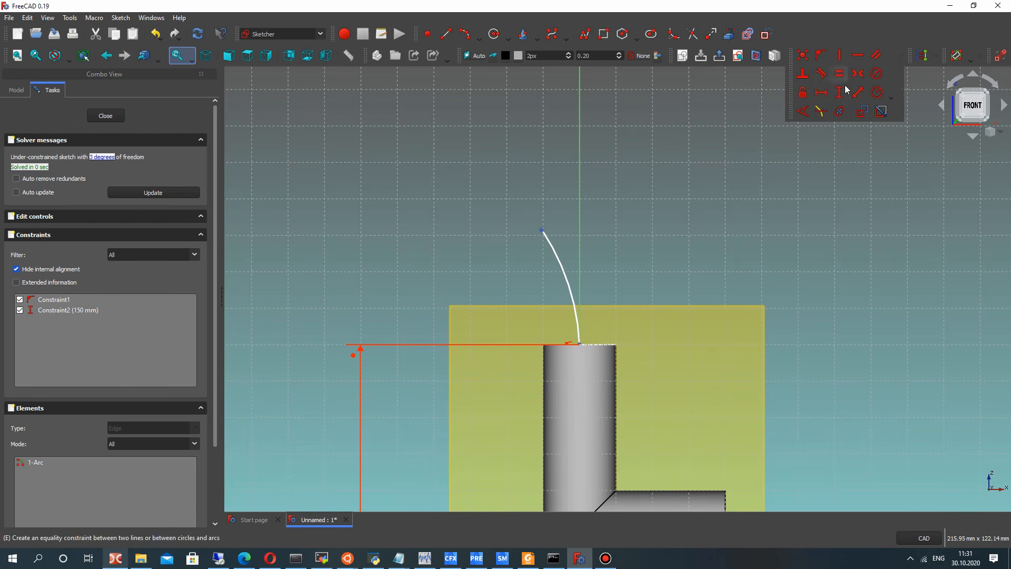
click(843, 94)
text(25)
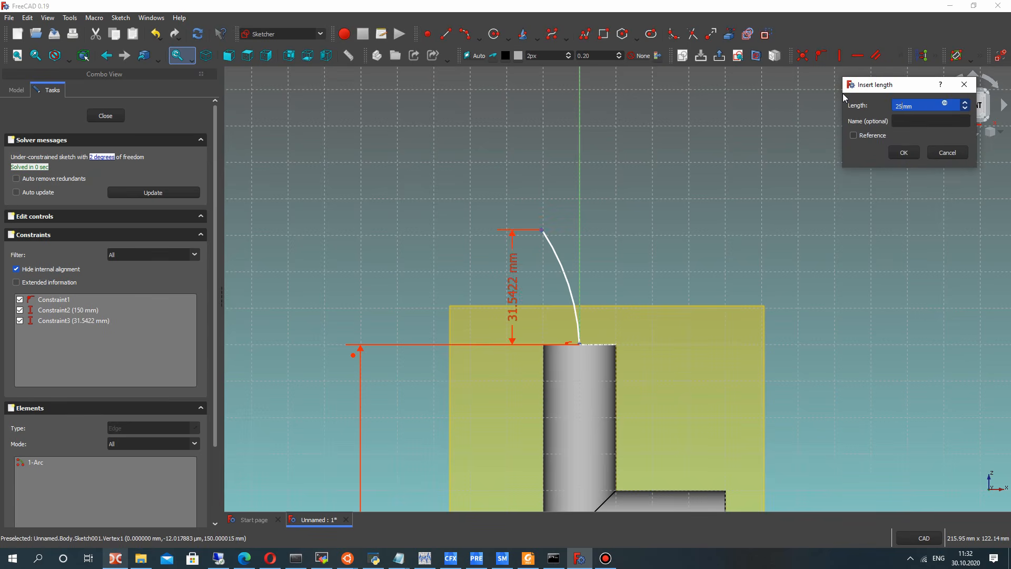
key(Return)
Constrain the arc's upper endpoint to a horizontal distance of 10 mm from the vertical axis
scroll(622, 300, down, 2)
scroll(563, 306, up, 2)
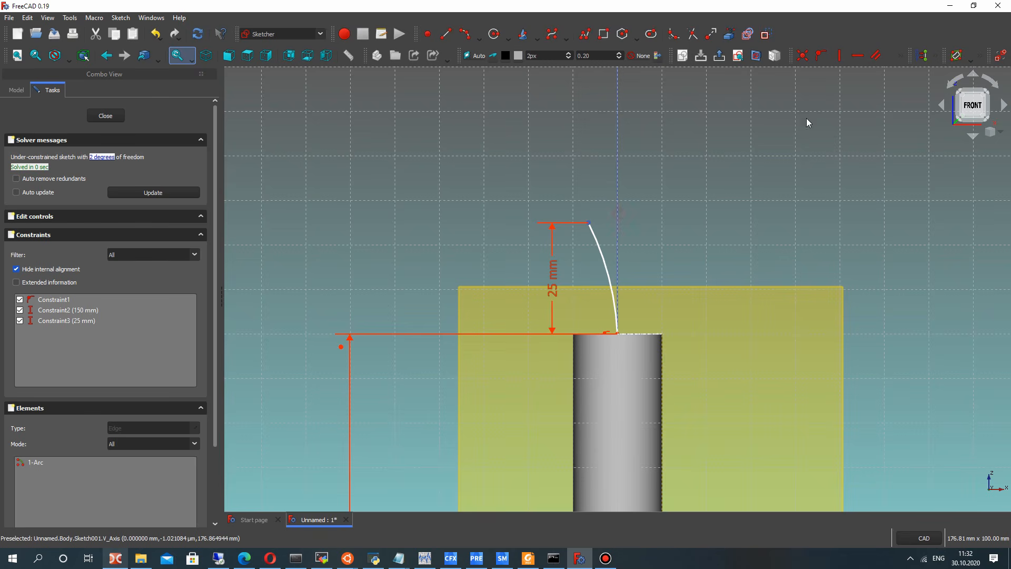
click(904, 61)
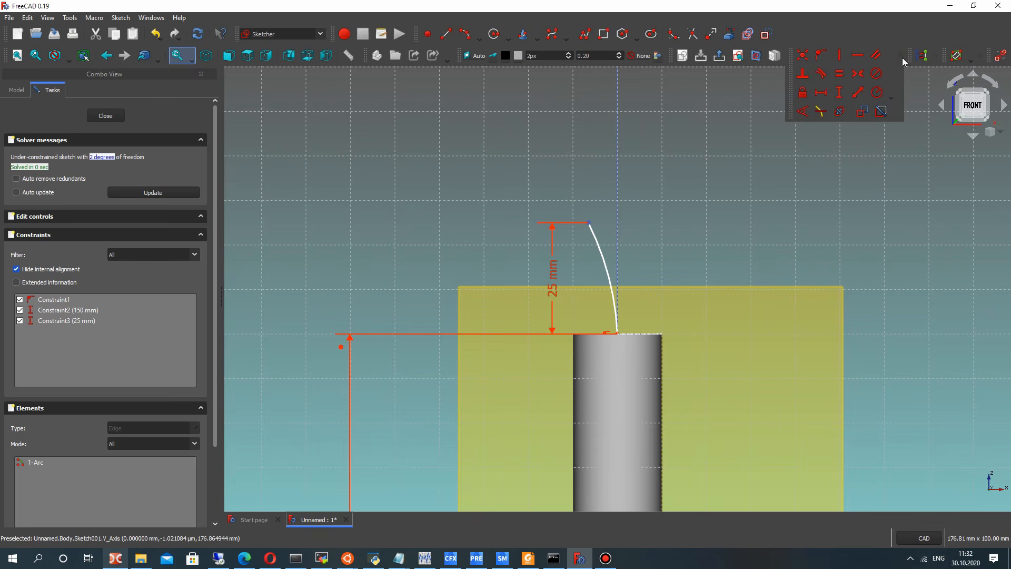
click(838, 92)
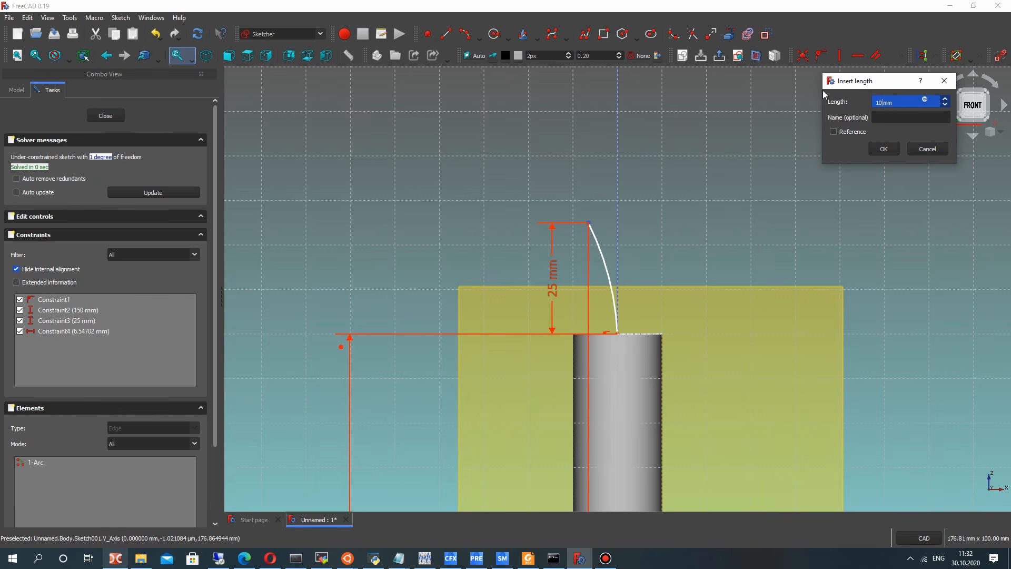
key(Return)
Change the vertical distance between the arc's endpoints to 30 mm
scroll(749, 200, down, 5)
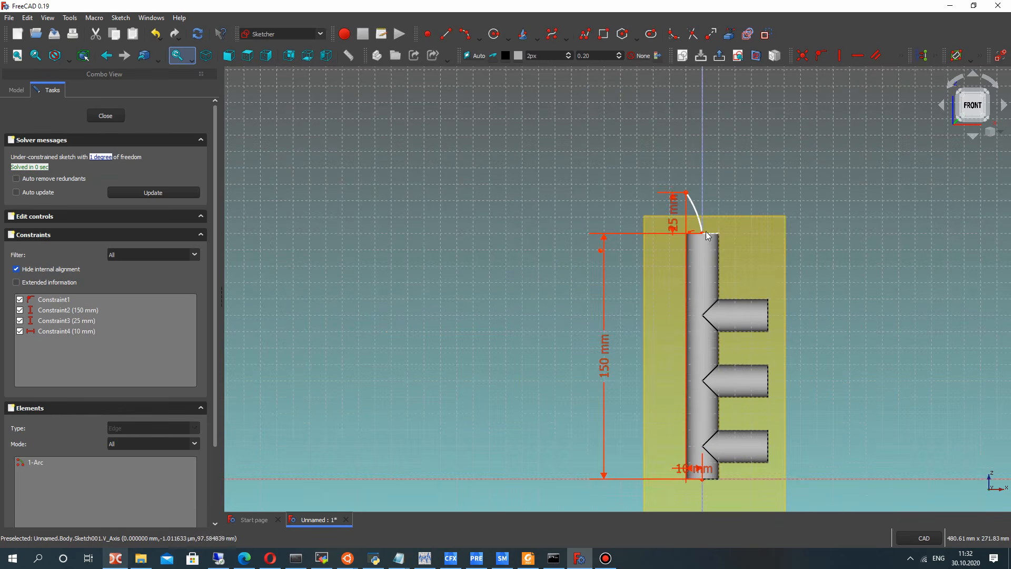
scroll(704, 223, up, 2)
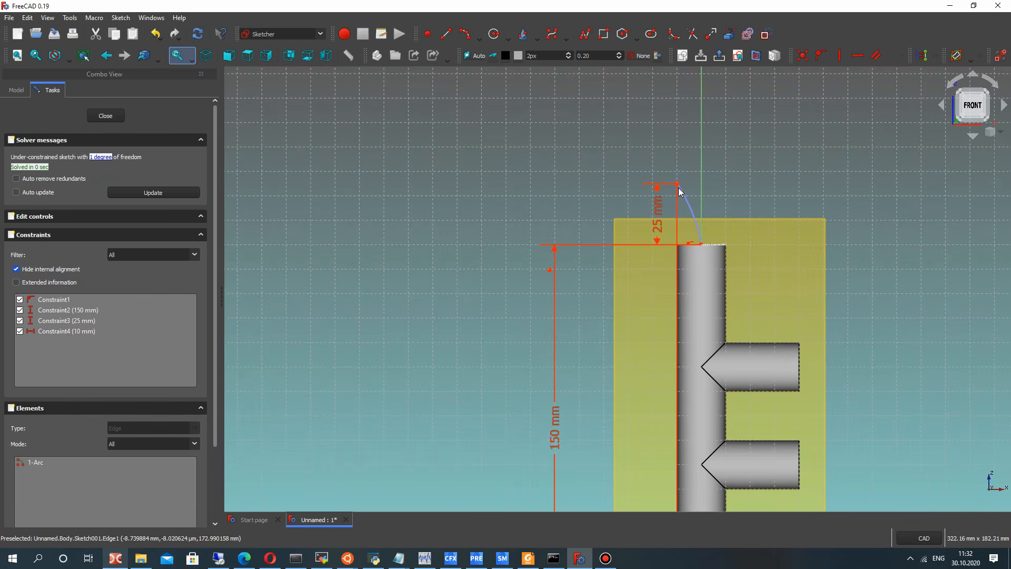
double_click(659, 206)
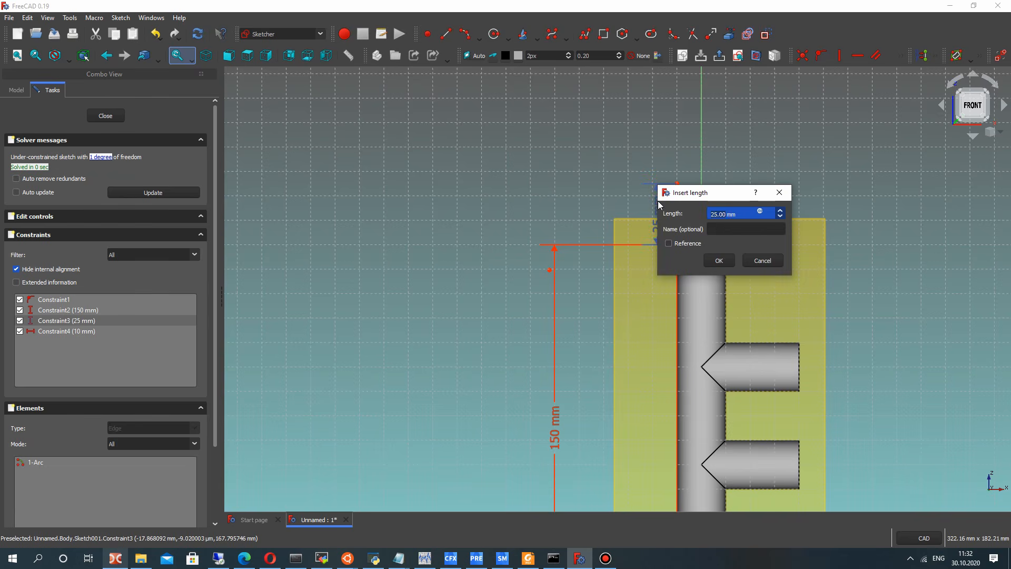
key(Return)
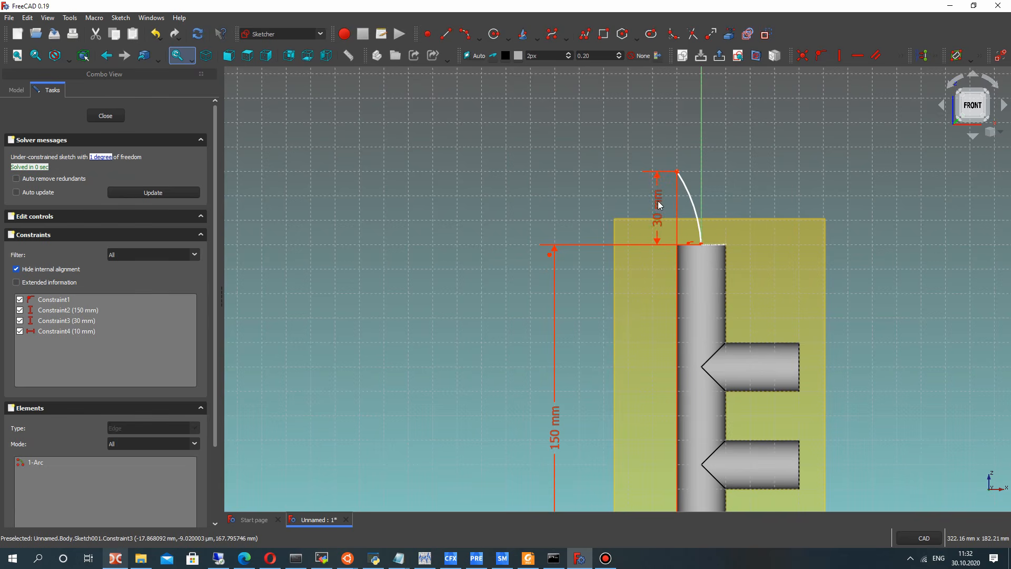
Finish the arc sketch and hide the datum plane it is drawn on
click(122, 115)
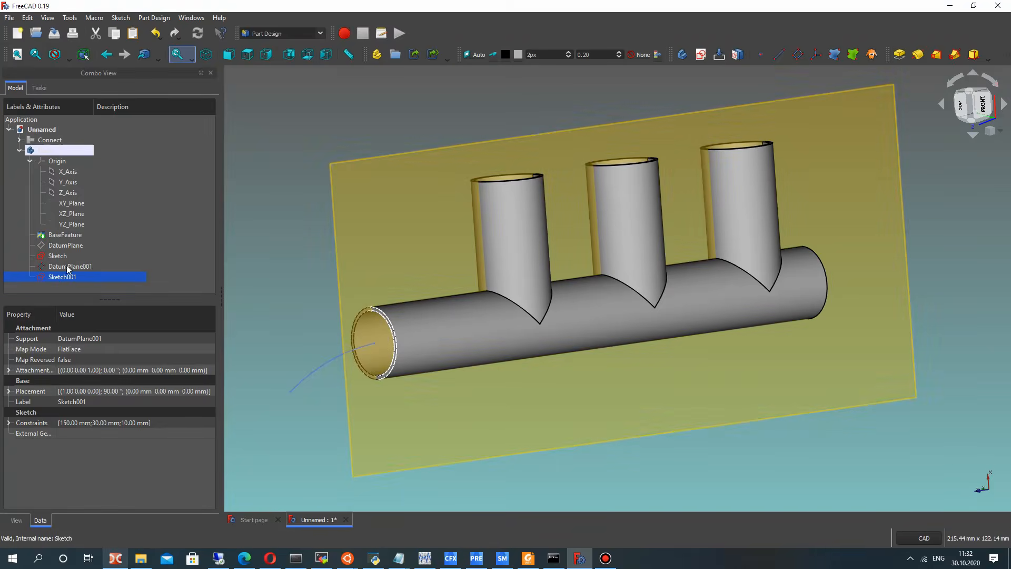
click(61, 267)
right_click(55, 268)
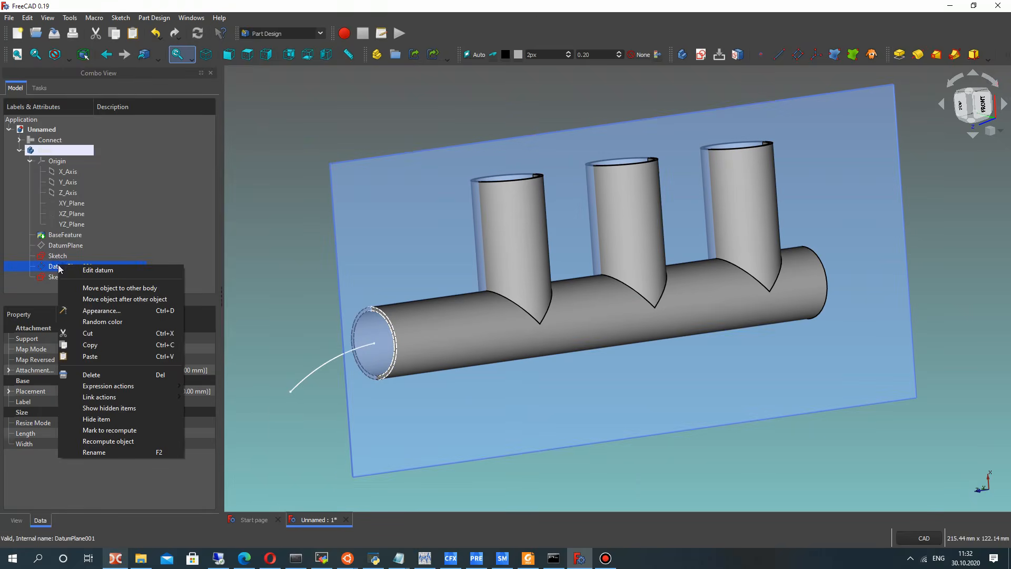
key(Escape)
key(space)
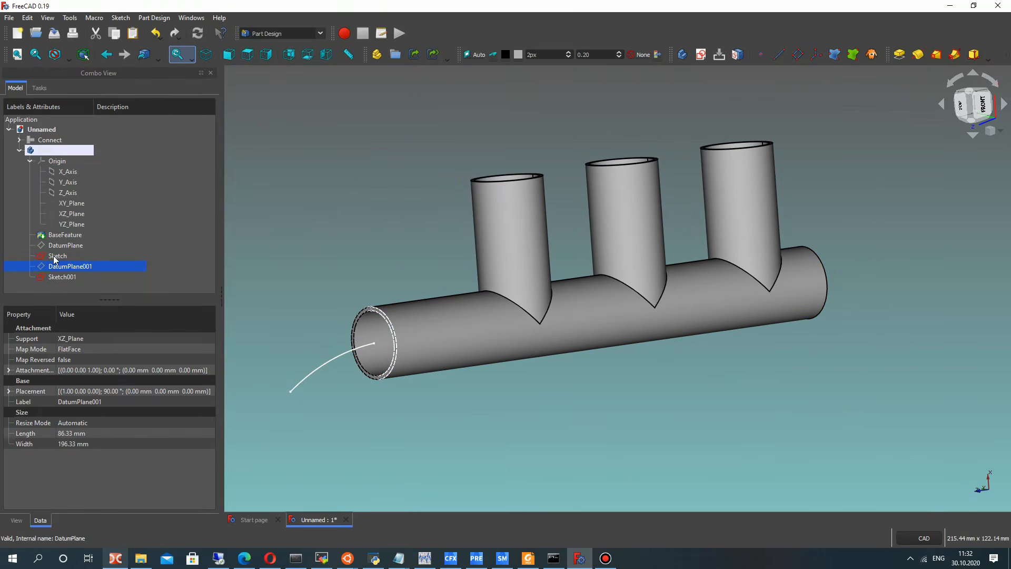
Create an additive pipe by sweeping the ring sketch along the arc sketch, with standard orientation and constant transformation
click(55, 257)
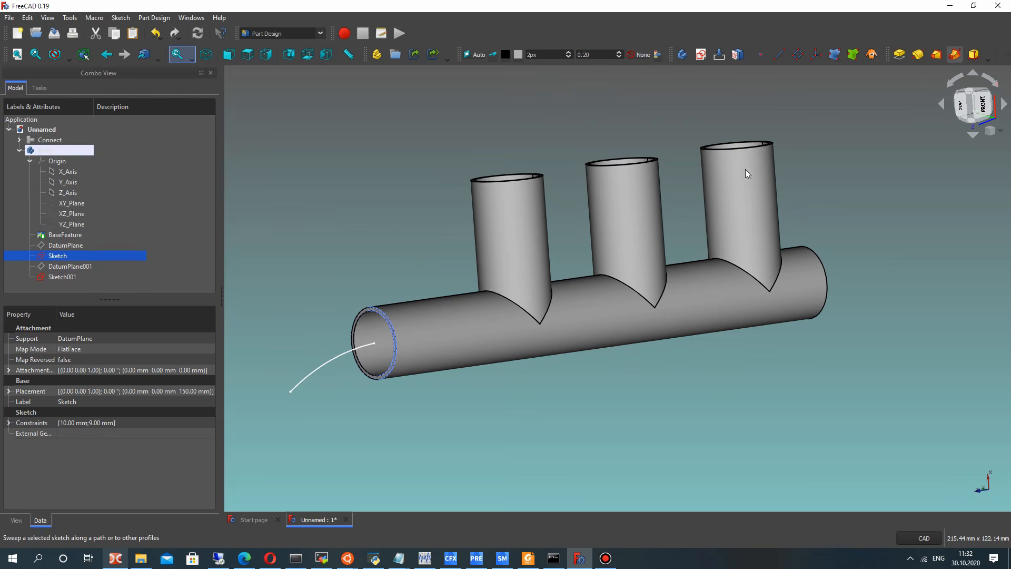
click(955, 54)
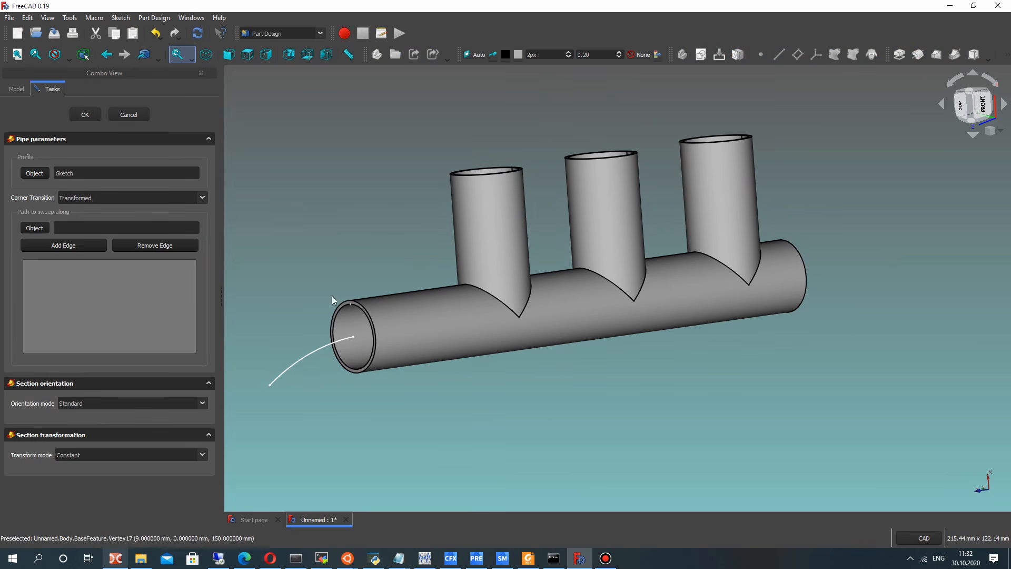
click(309, 357)
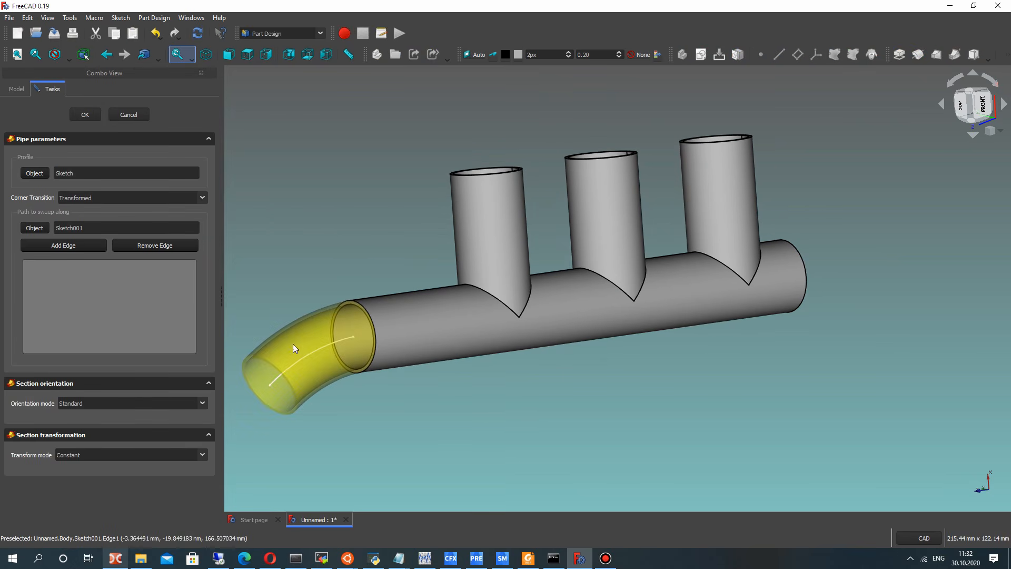
click(85, 115)
scroll(587, 372, down, 3)
middle_drag(618, 350, 574, 296)
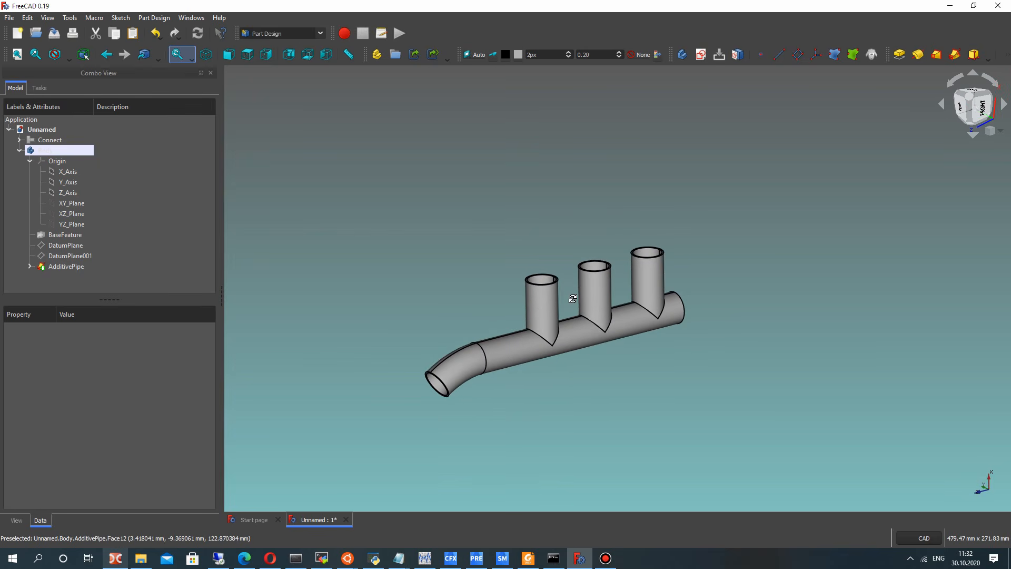
scroll(579, 347, up, 3)
middle_drag(601, 370, 629, 210)
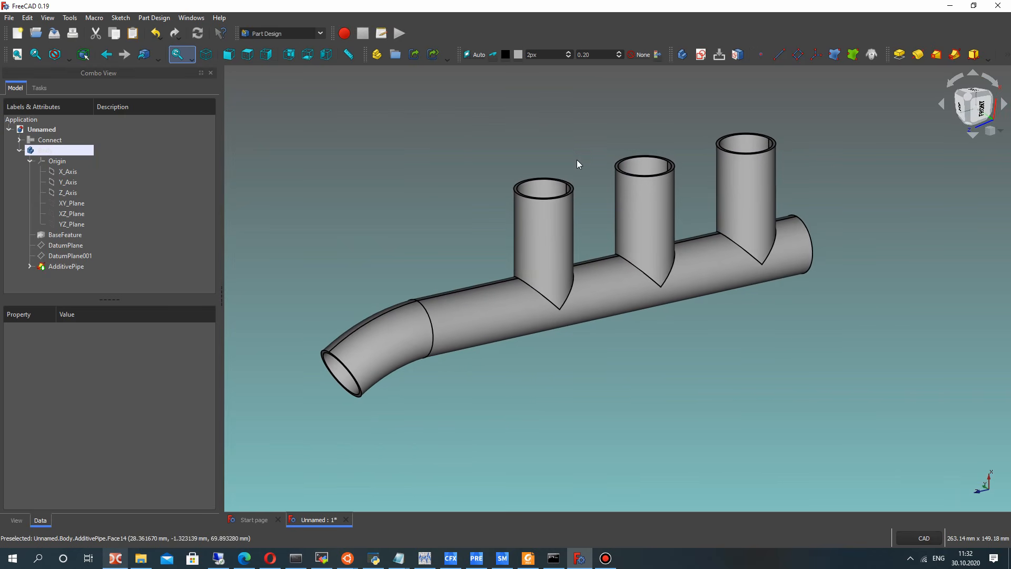
Create a datum plane attached to the body's XY plane with a 20 mm offset in the z-direction
middle_drag(790, 189, 649, 250)
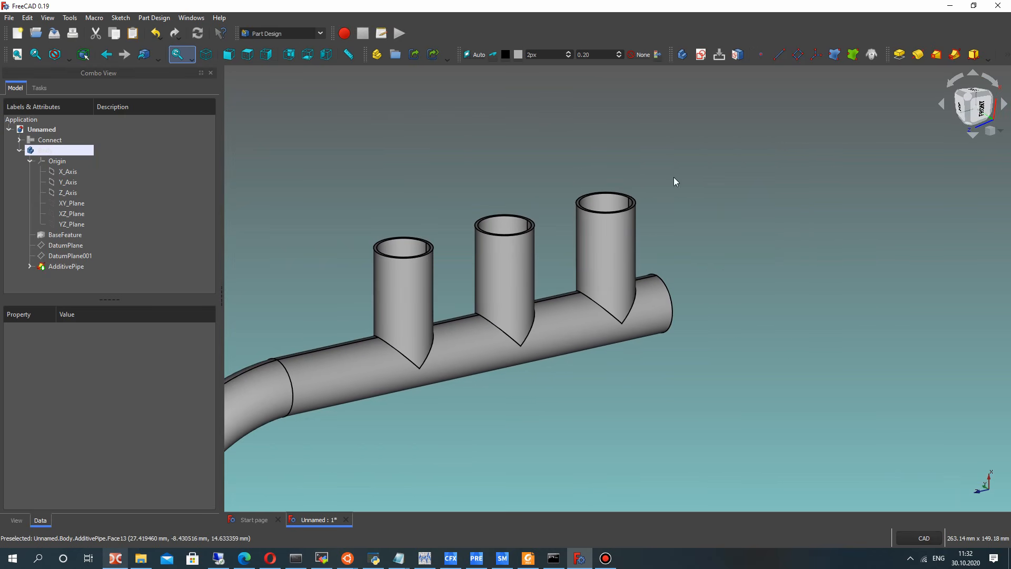
click(797, 54)
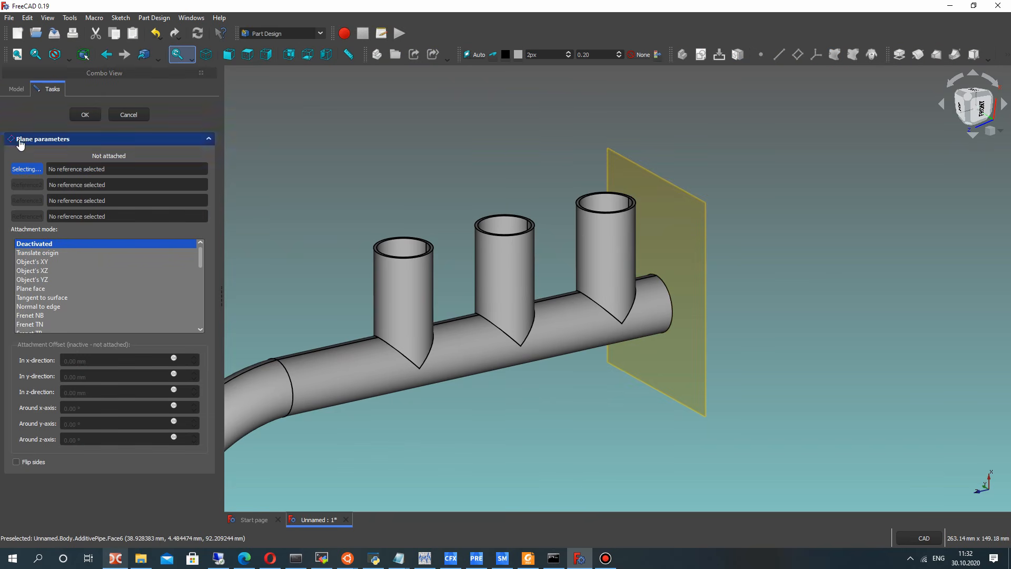
click(4, 87)
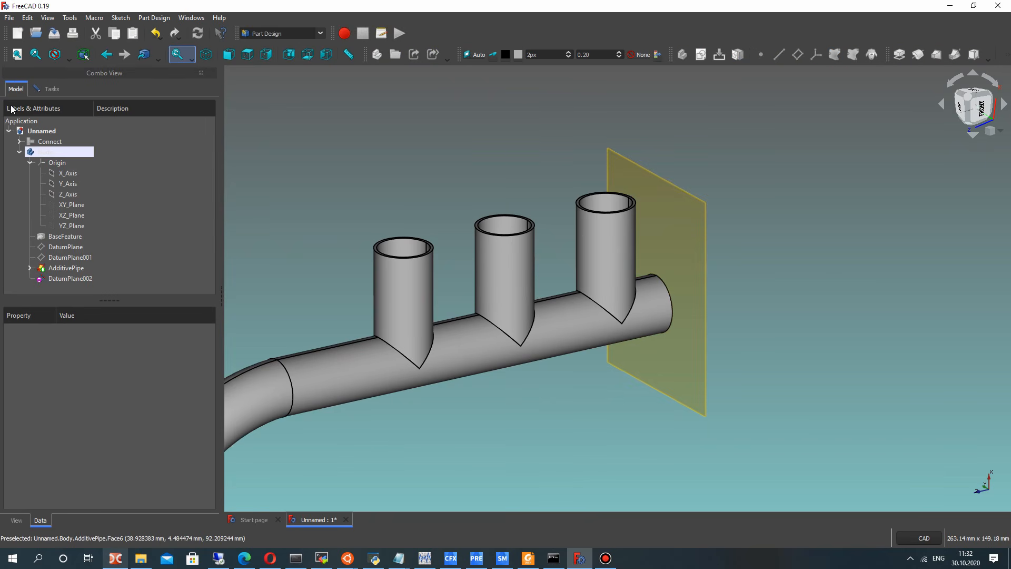
click(74, 206)
click(52, 88)
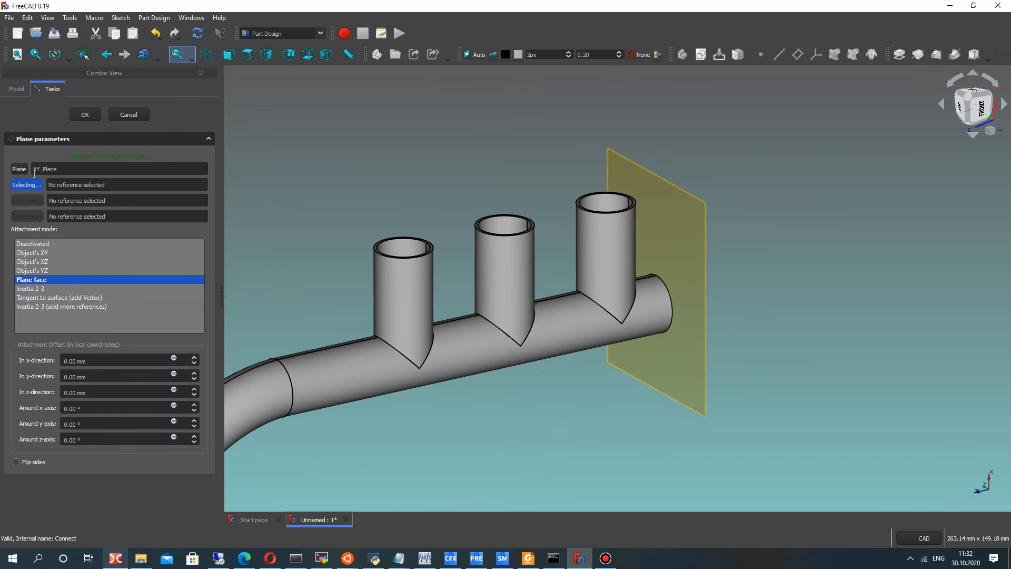
click(67, 391)
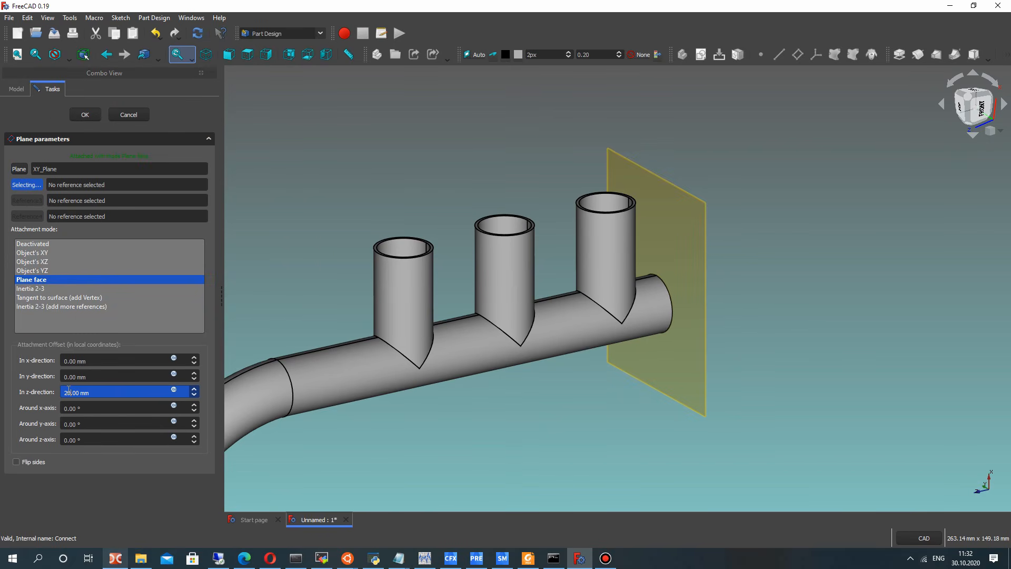
click(106, 470)
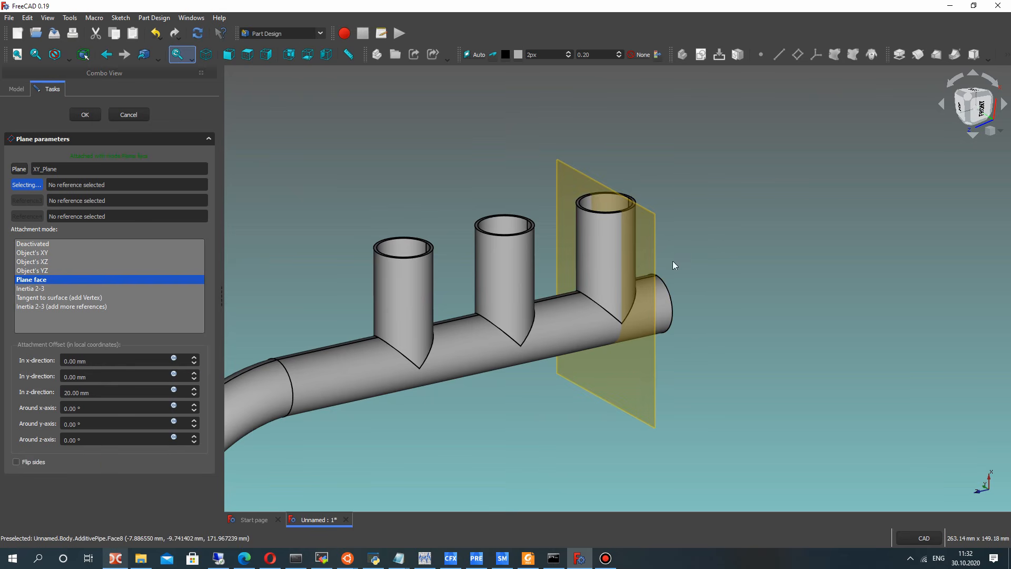
middle_drag(673, 265, 588, 245)
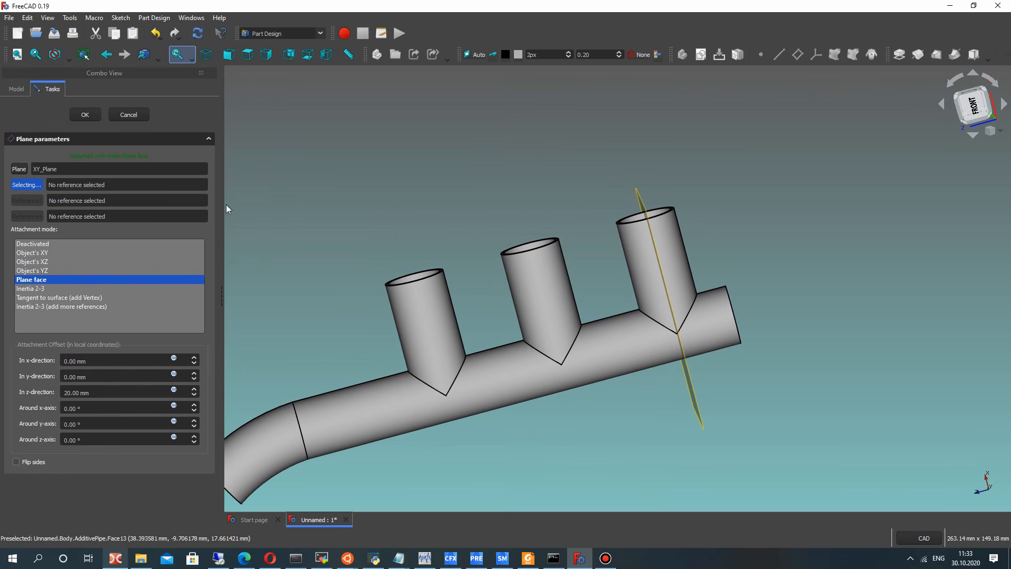
click(85, 115)
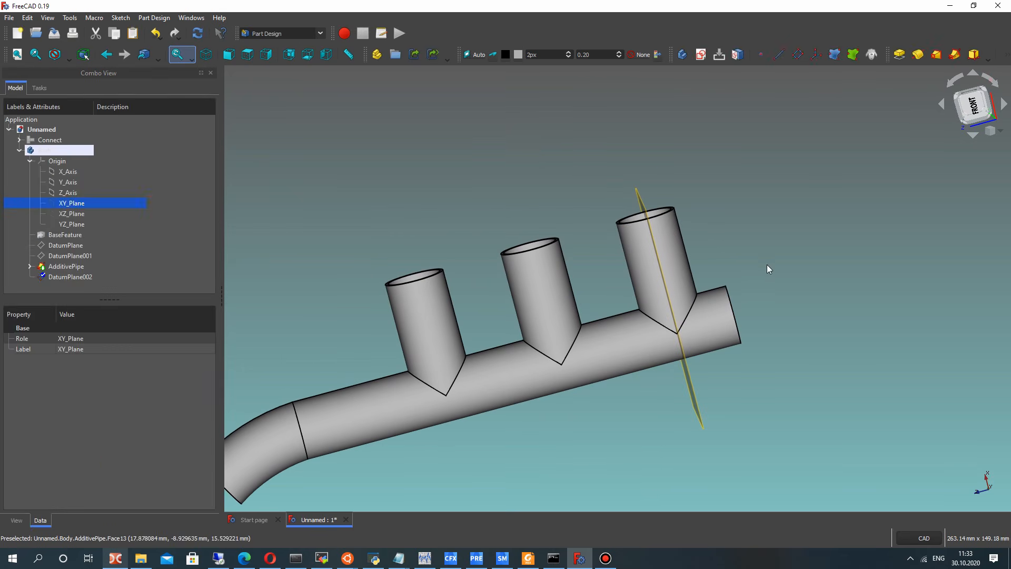
Start a new sketch on the datum plane offset 20 mm from the XY plane and face it from above
click(68, 279)
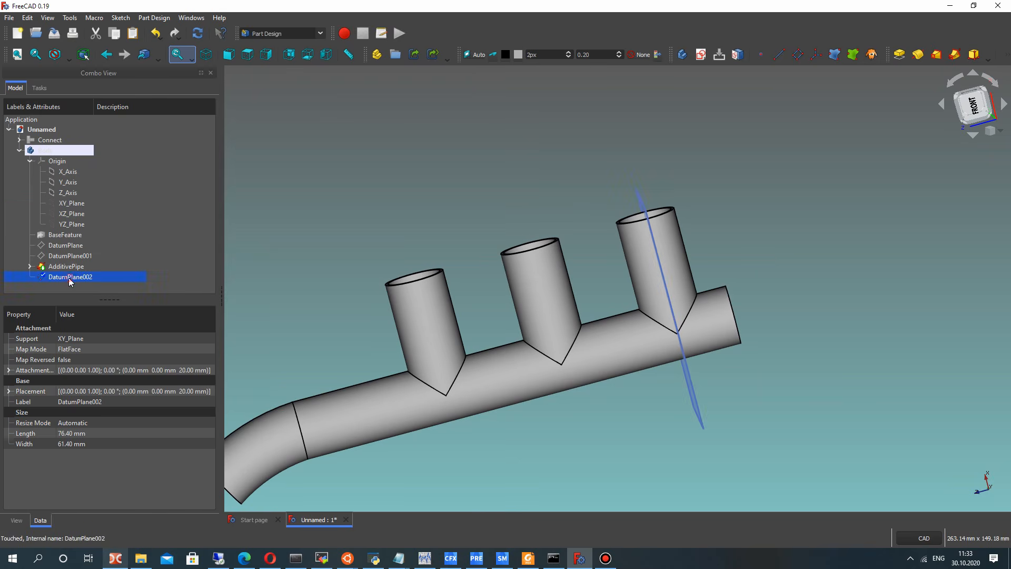
click(701, 54)
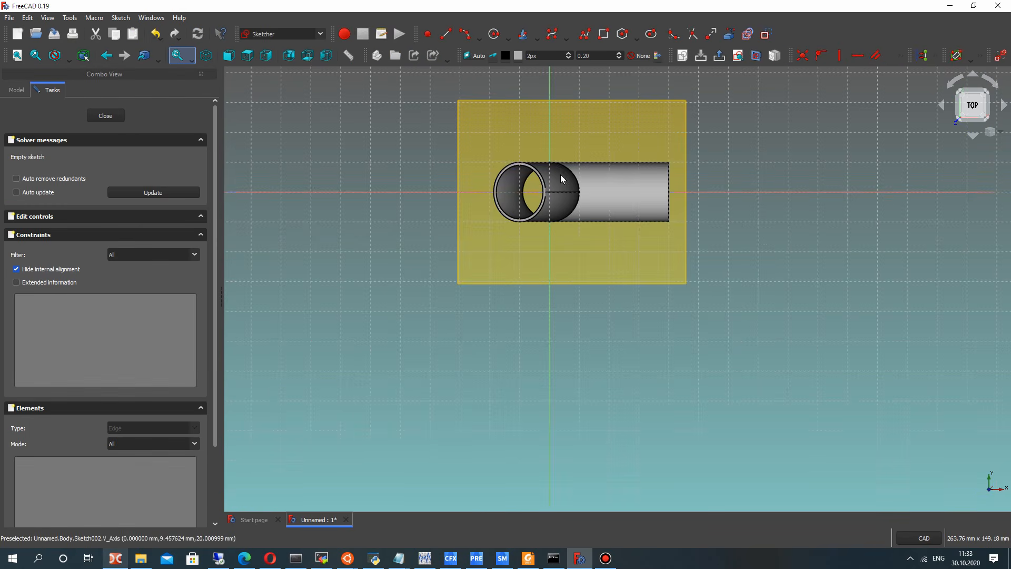
mouse_move(571, 276)
middle_down()
mouse_move(567, 321)
mouse_move(569, 187)
mouse_move(581, 217)
mouse_move(582, 298)
middle_up()
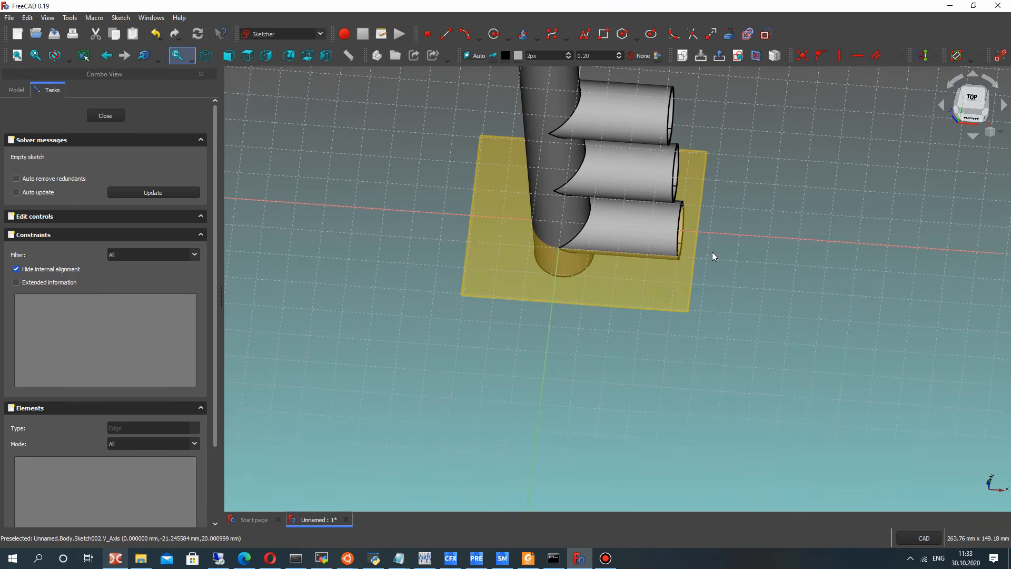
click(974, 102)
scroll(680, 197, up, 3)
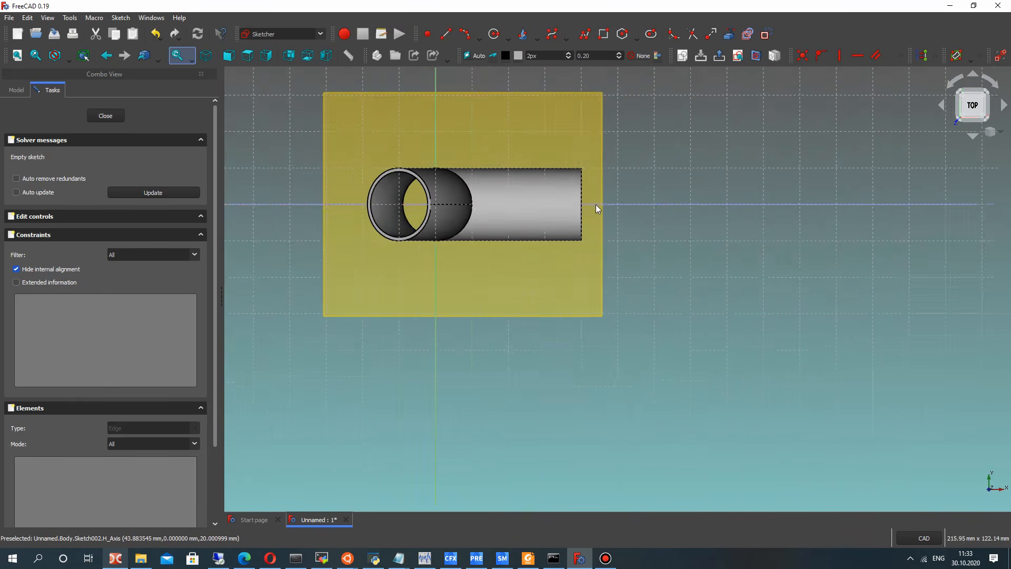
middle_drag(458, 201, 519, 215)
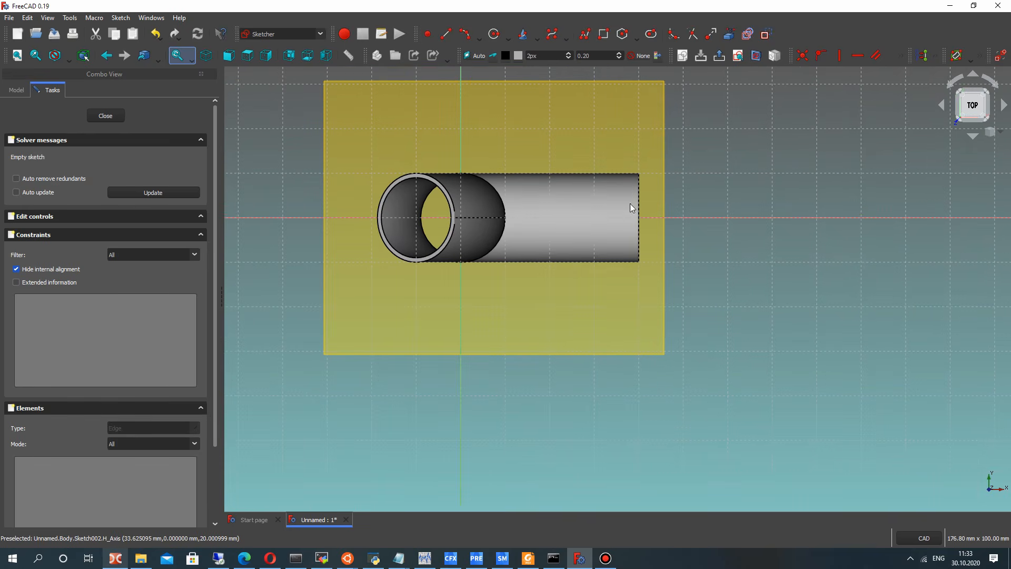
middle_drag(606, 170, 567, 184)
scroll(567, 184, up, 1)
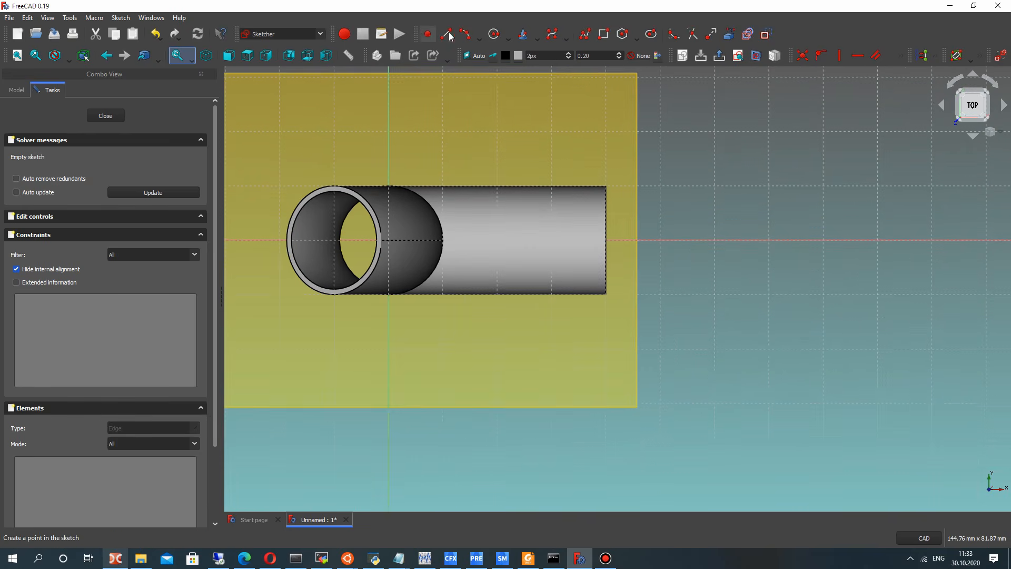
middle_drag(619, 231, 621, 318)
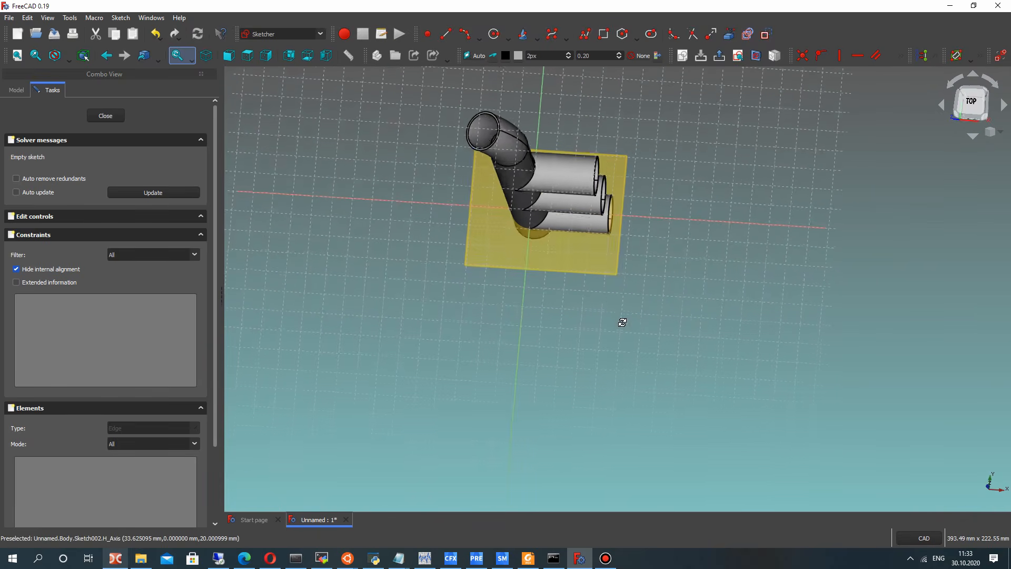
click(971, 108)
scroll(684, 181, up, 3)
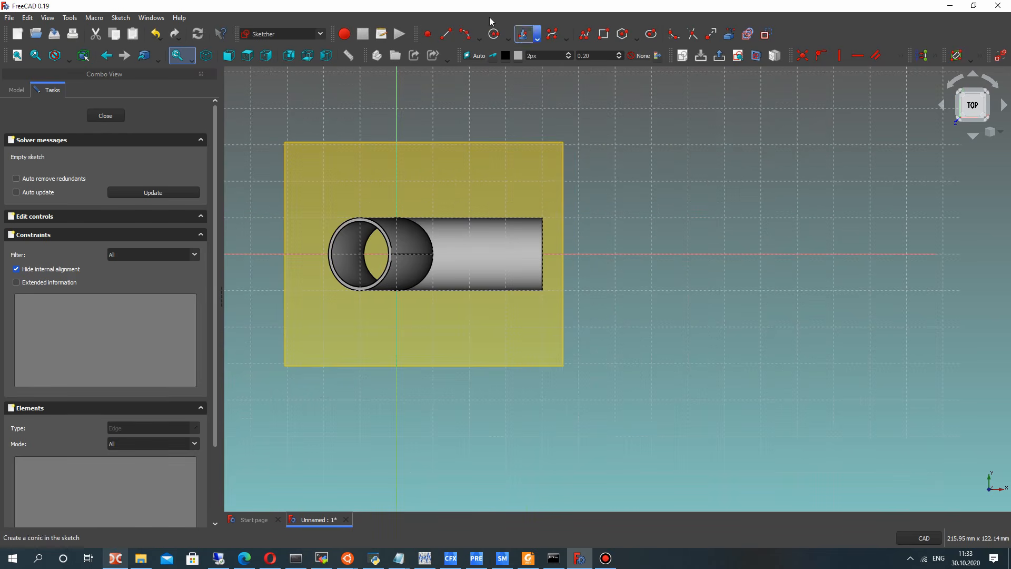
Sketch a line along the horizontal axis starting about 43 mm from the origin, plus a vertical line about 37 mm down from its outer end
click(446, 34)
click(553, 254)
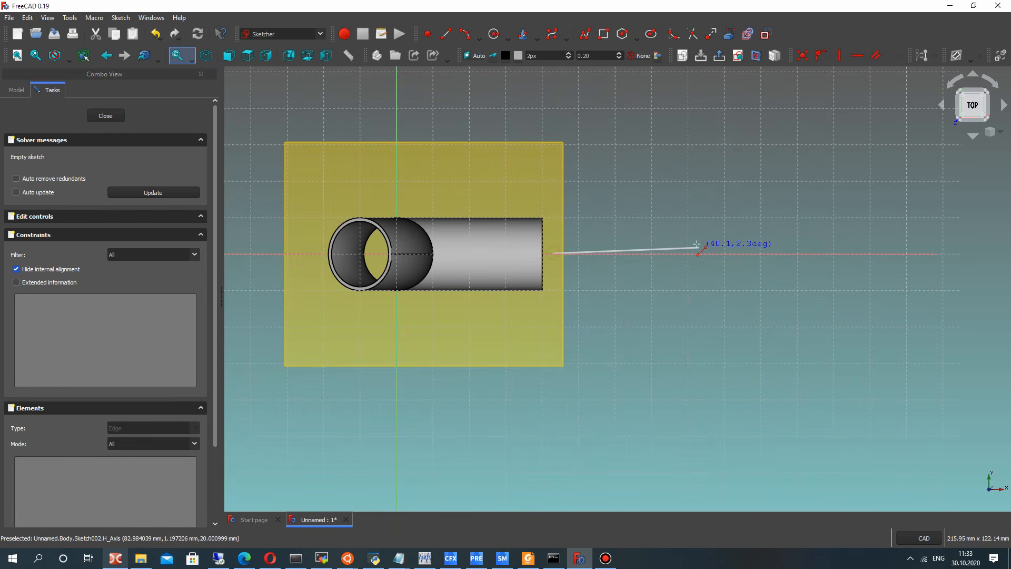
click(685, 254)
click(687, 254)
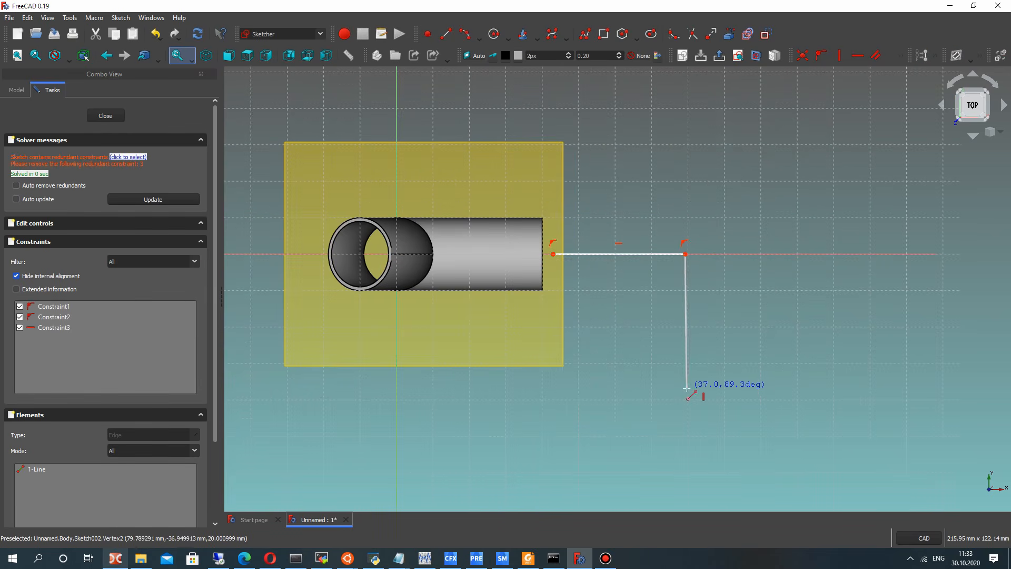
click(686, 385)
Try to constrain the horizontal line's inner endpoint to a horizontal distance of 40 mm from the vertical axis
scroll(629, 286, up, 1)
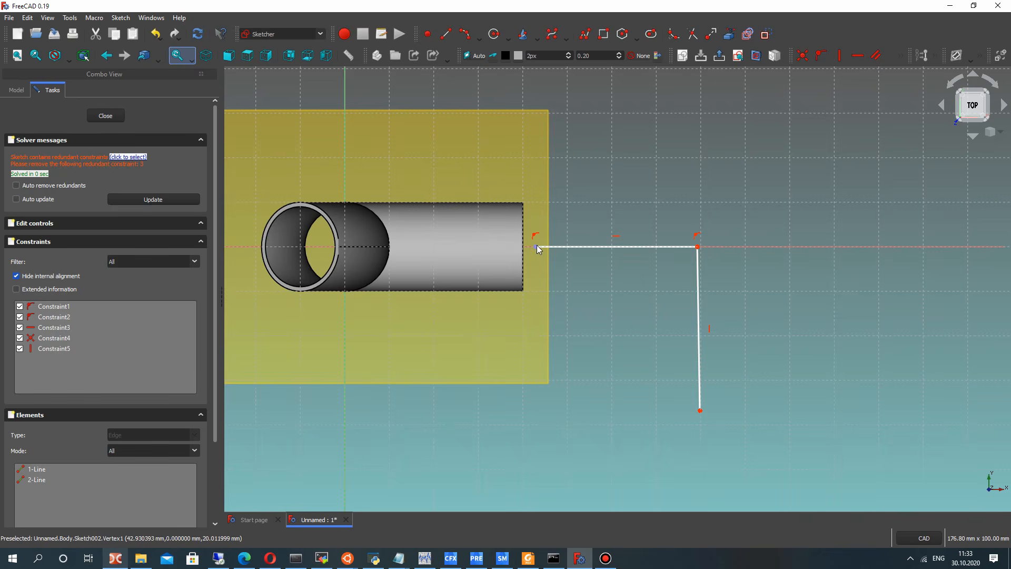
scroll(527, 242, down, 1)
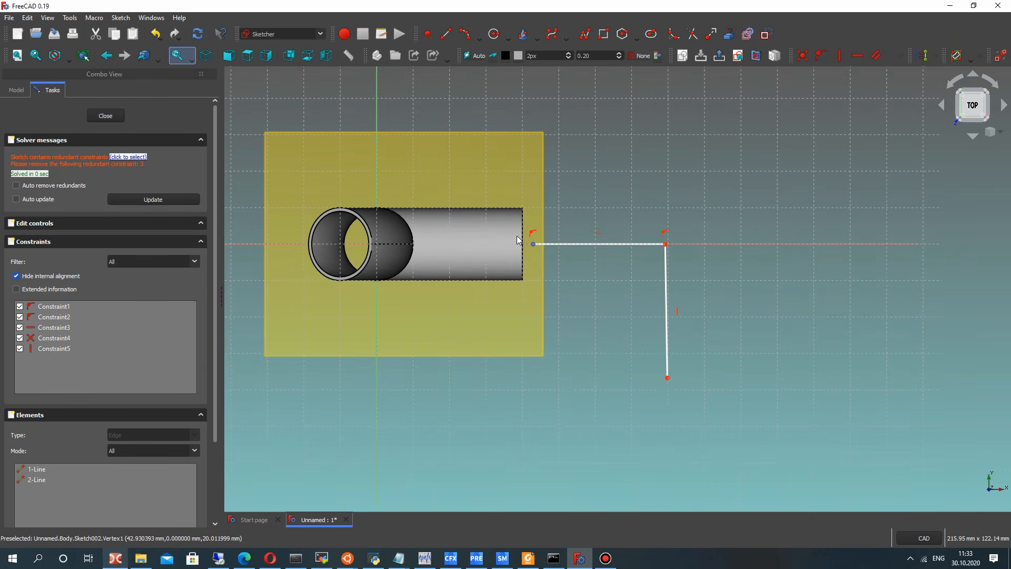
click(376, 173)
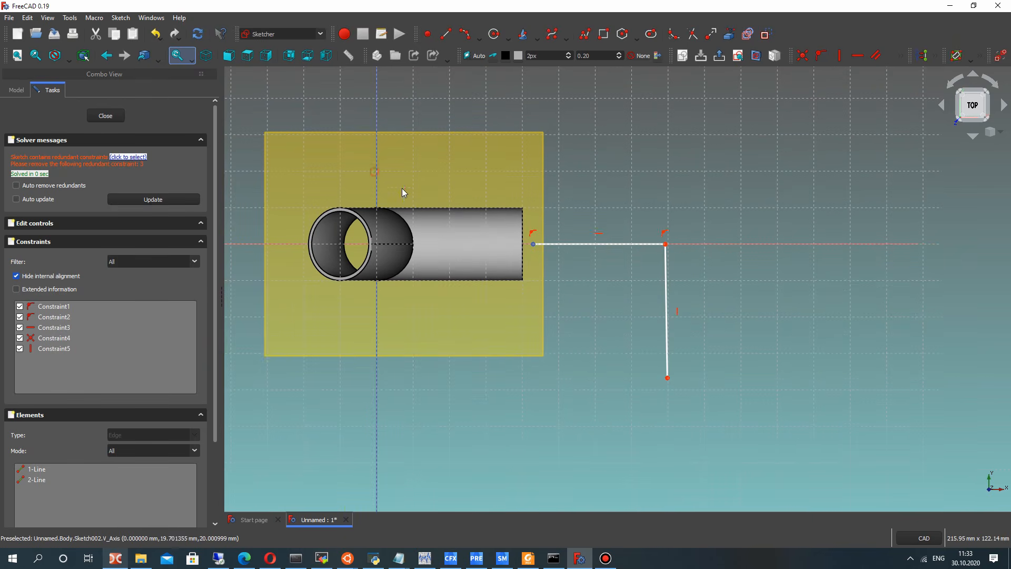
click(903, 56)
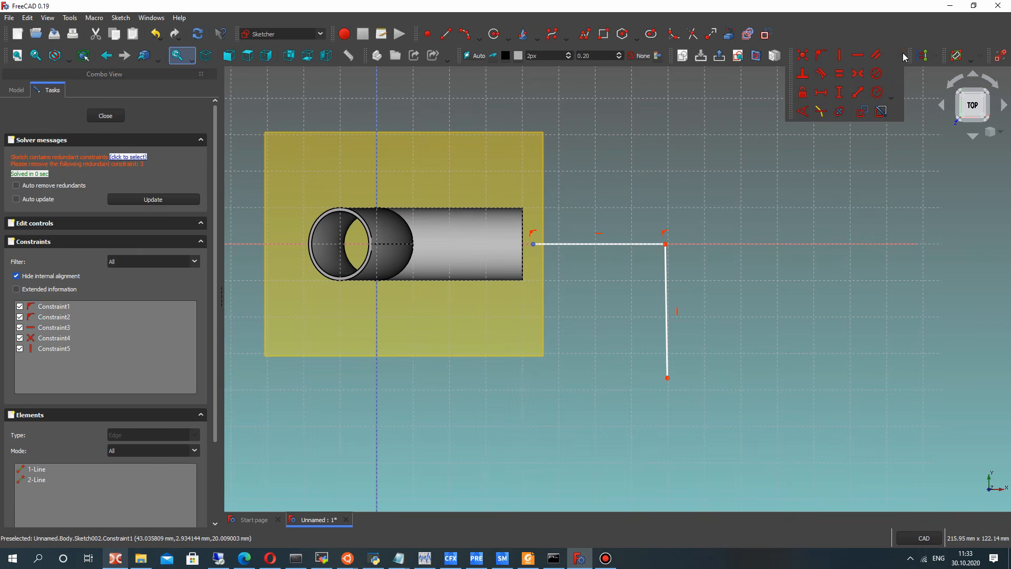
click(822, 93)
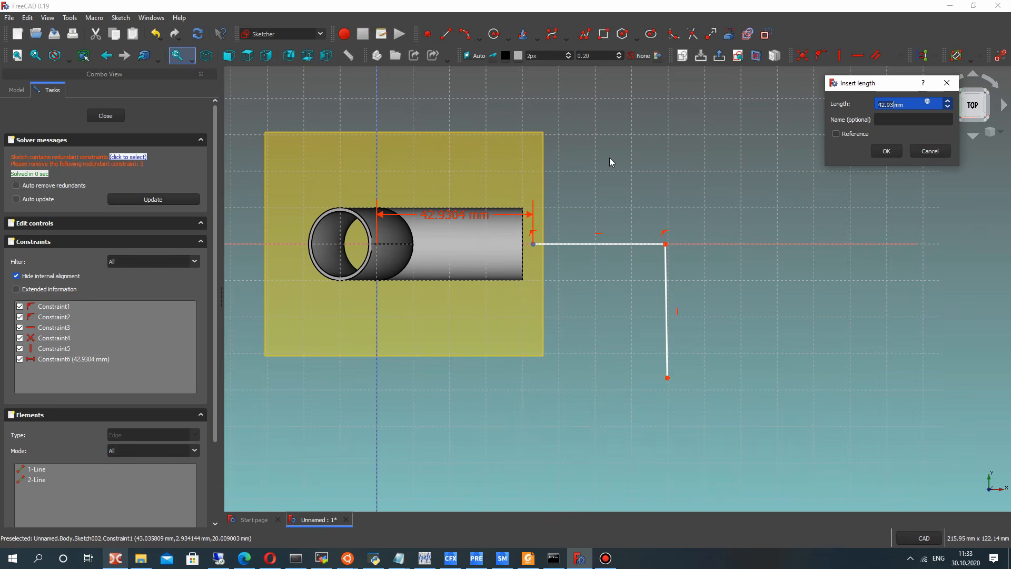
text(0)
key(Return)
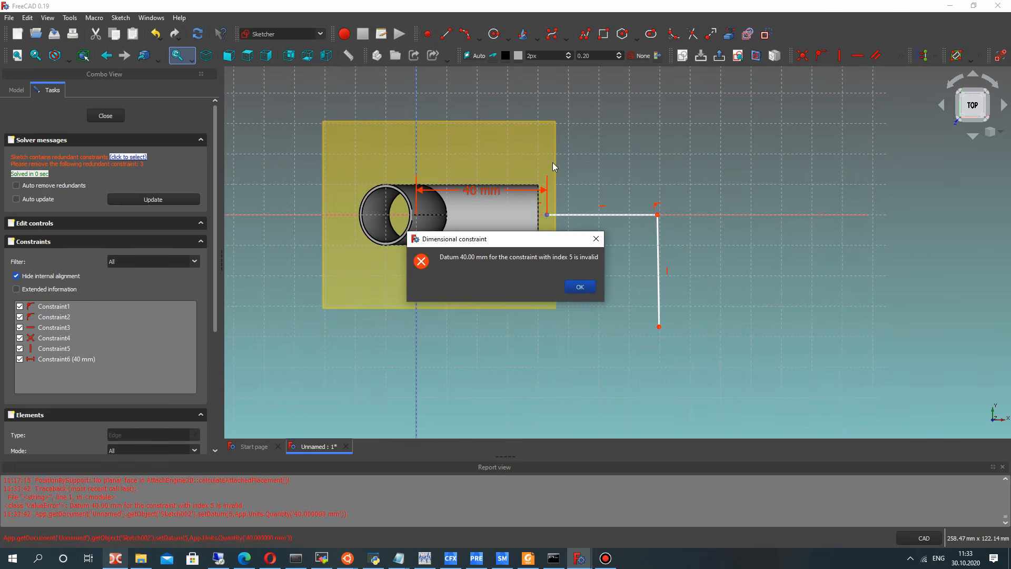
click(581, 286)
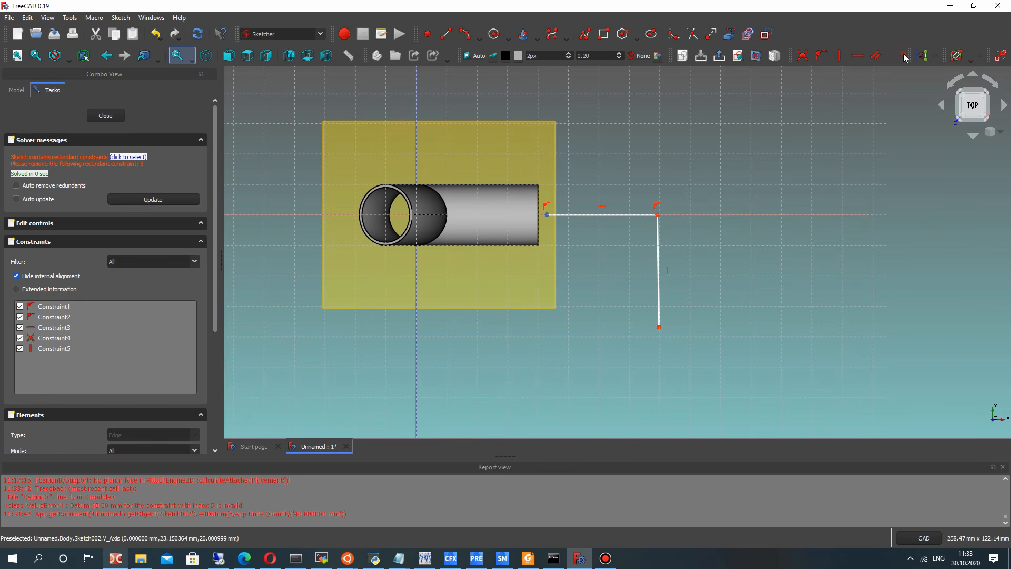
Delete the redundant horizontal constraint from the line lying on the horizontal axis
click(903, 56)
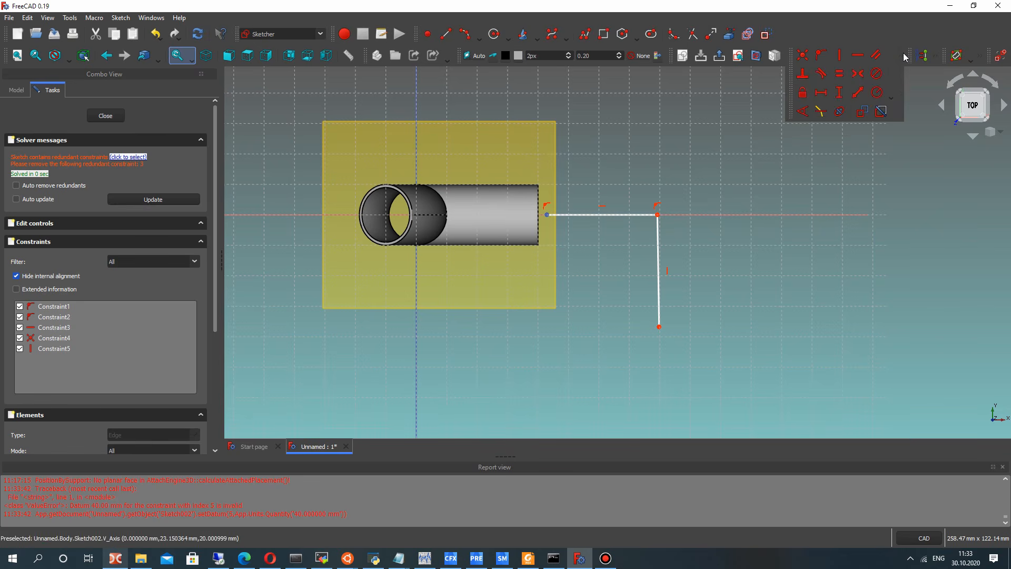
right_click(56, 323)
click(90, 431)
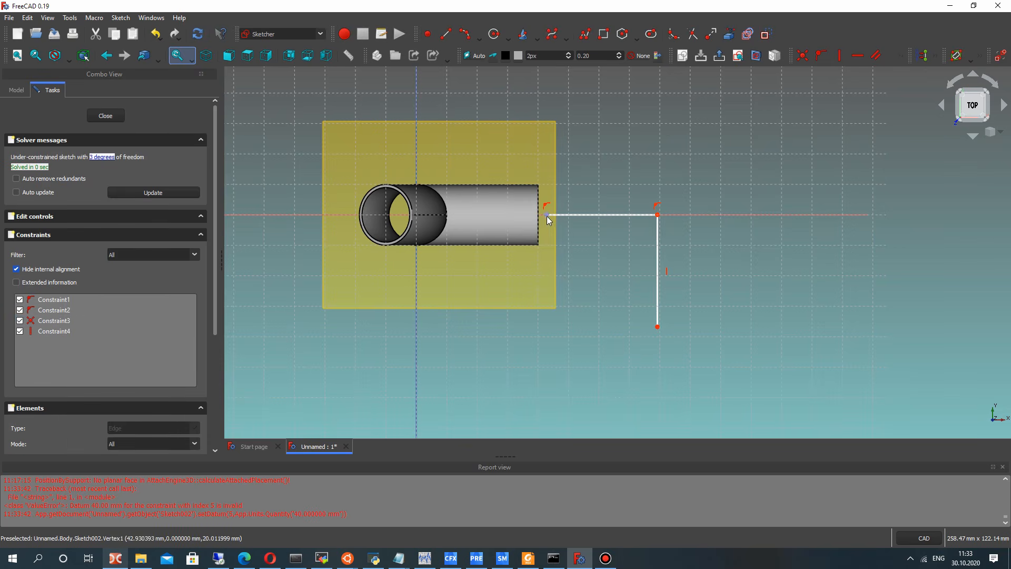
Constrain the horizontal line's inner endpoint to a horizontal distance of 40 mm from the vertical axis
click(904, 57)
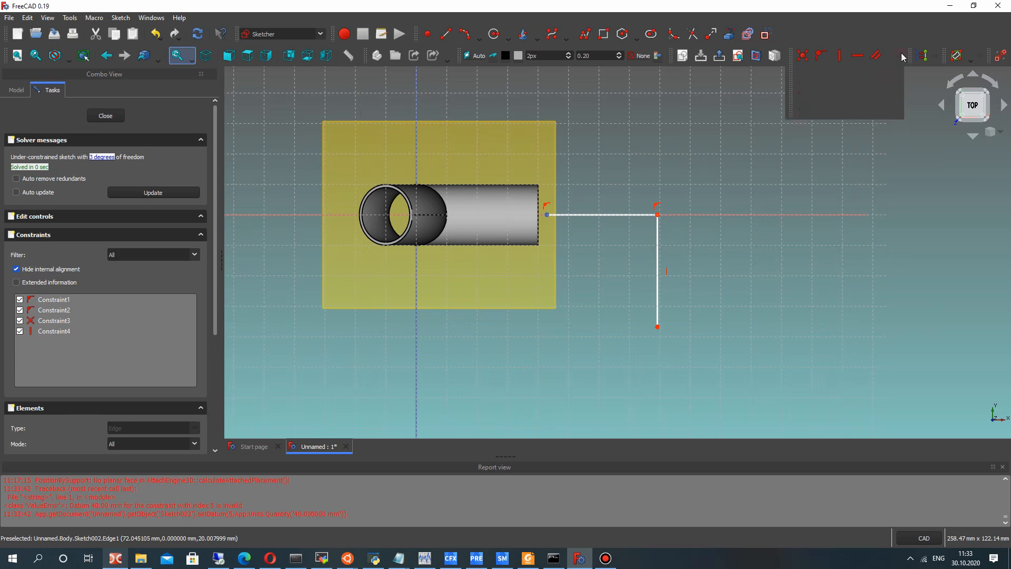
click(820, 94)
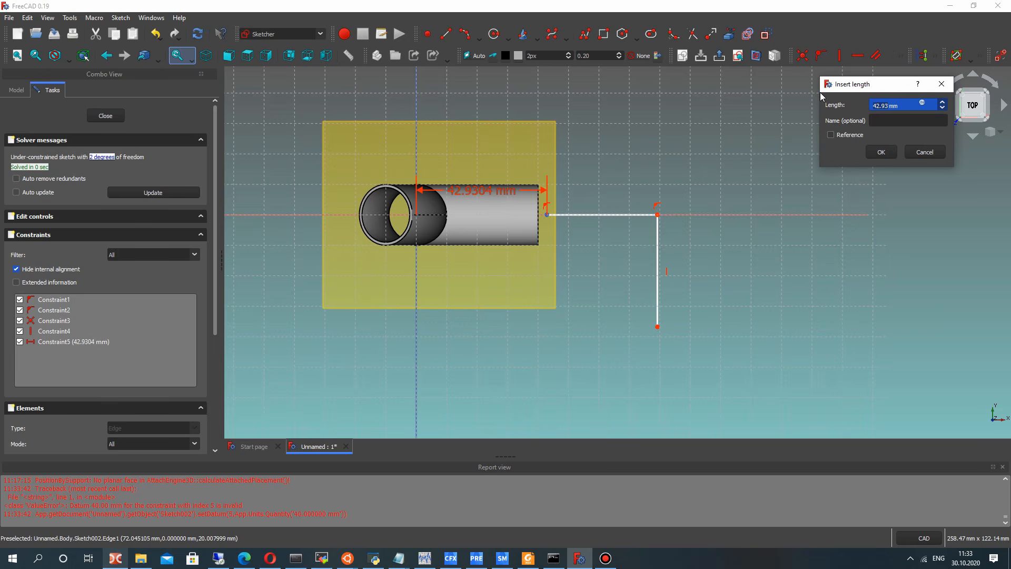
text(40)
key(Return)
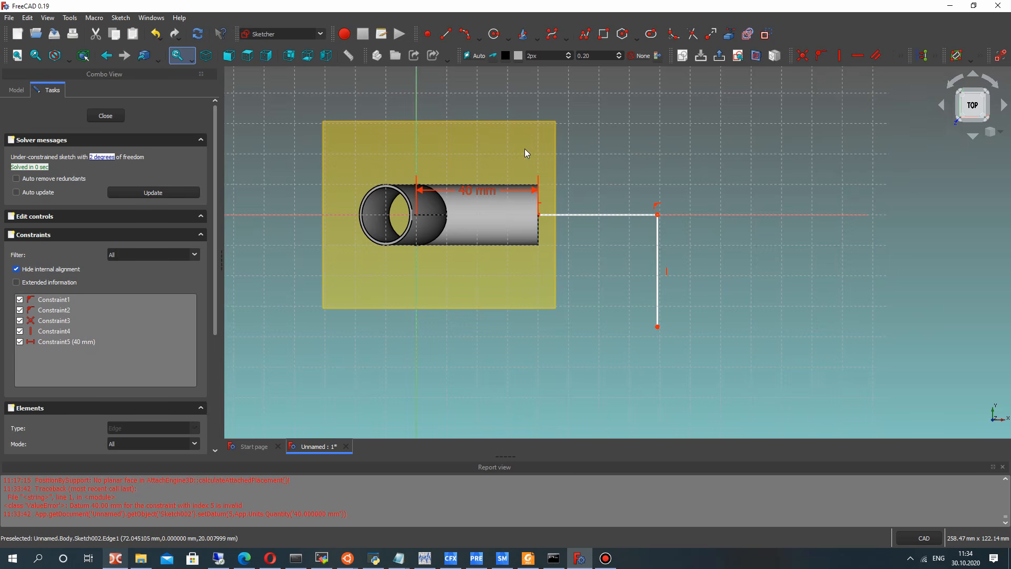
Constrain the lengths of the horizontal line and the vertical line to 25 mm each
scroll(527, 150, up, 1)
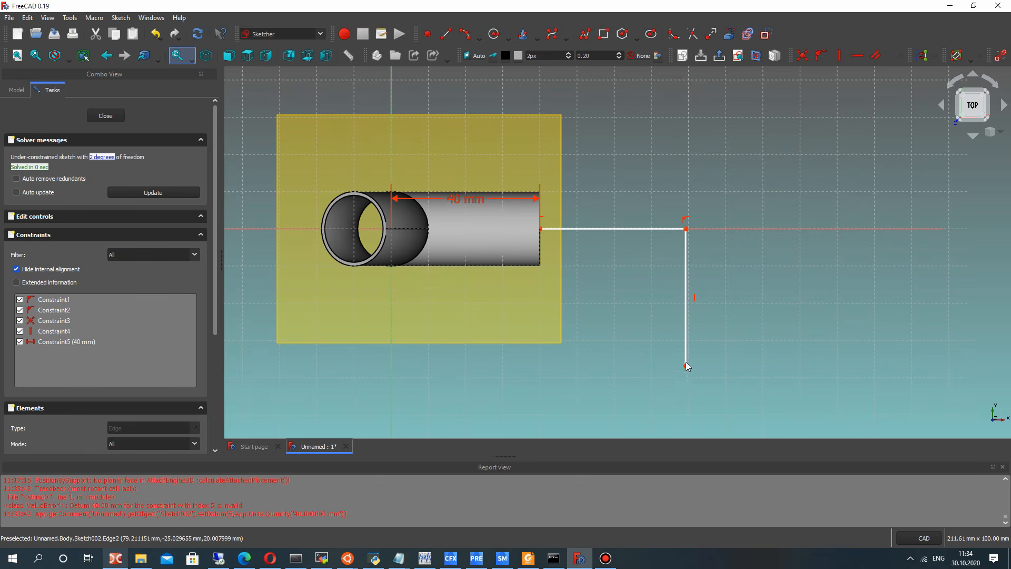
click(904, 57)
click(858, 92)
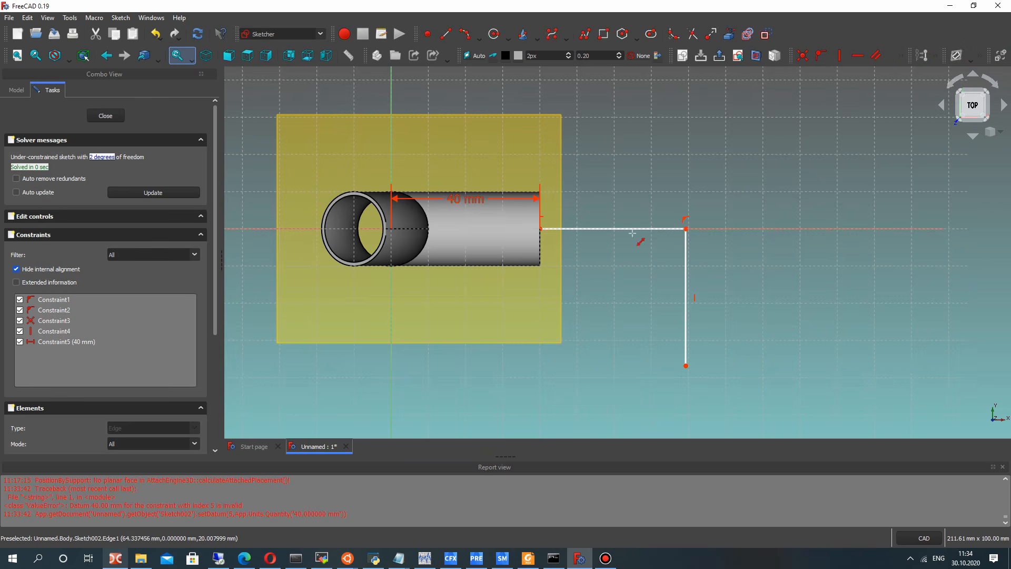
click(632, 232)
text(25)
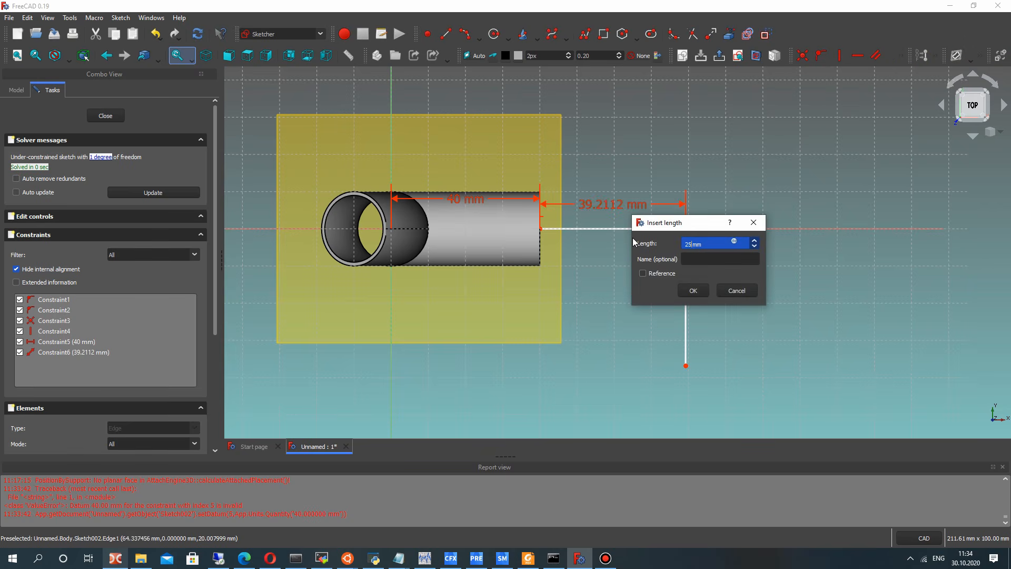
key(Return)
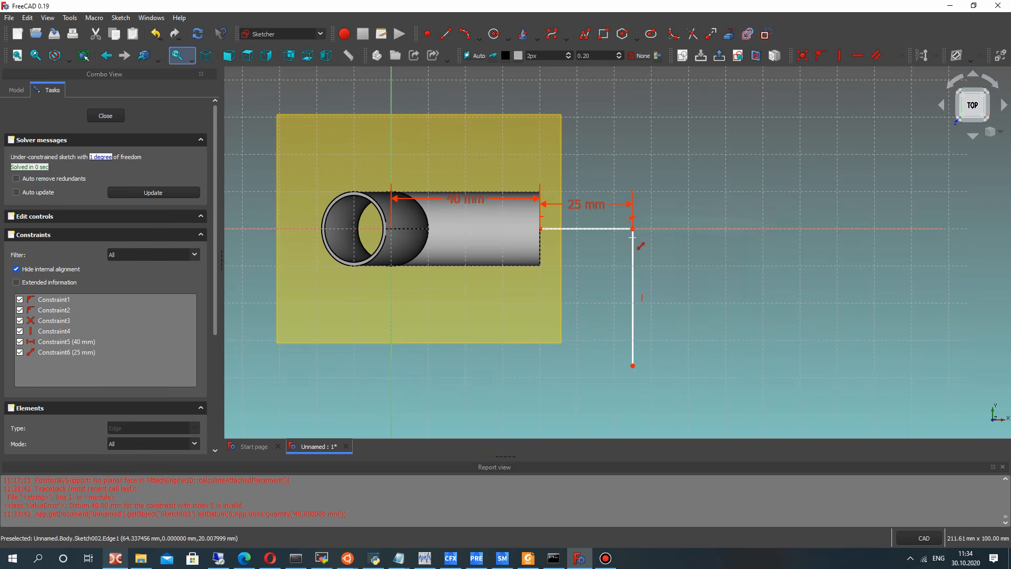
click(636, 274)
key(Return)
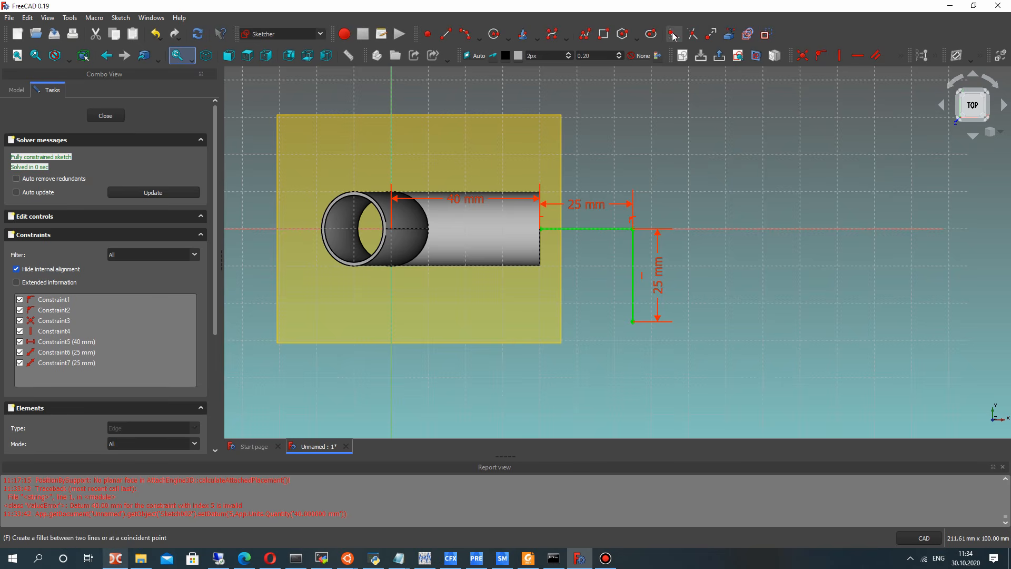
Fillet the corner between the two lines and constrain the vertical distance between the path's endpoints to 25 mm
click(634, 258)
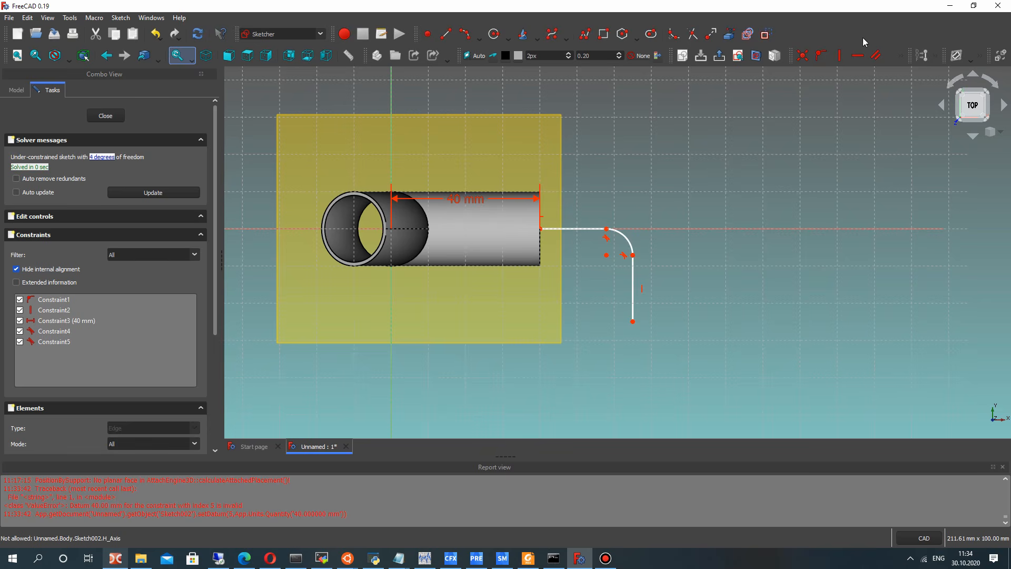
click(899, 52)
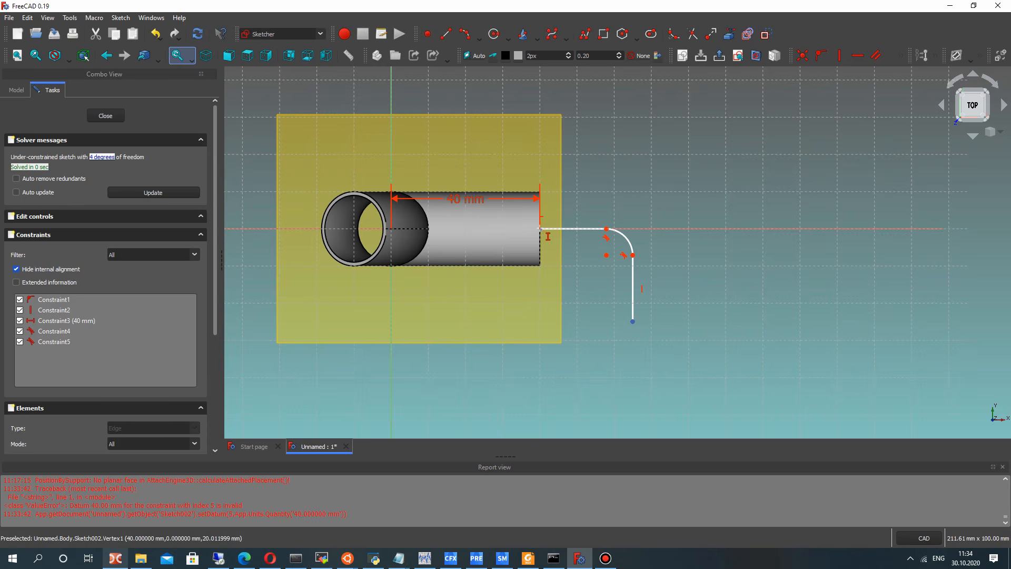
click(541, 229)
click(602, 288)
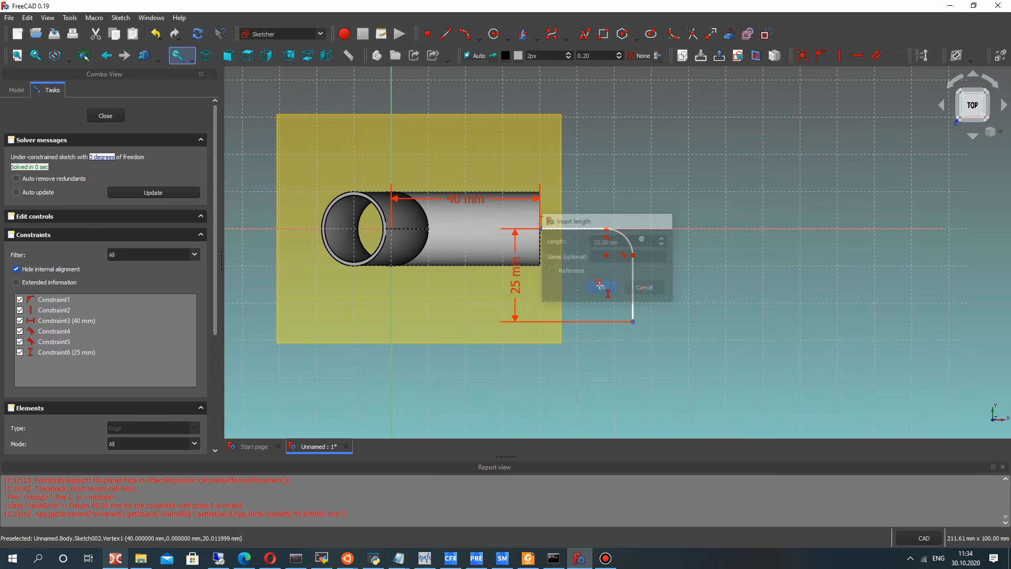
Try to add a second 25 mm vertical distance between the path's two endpoints
click(632, 322)
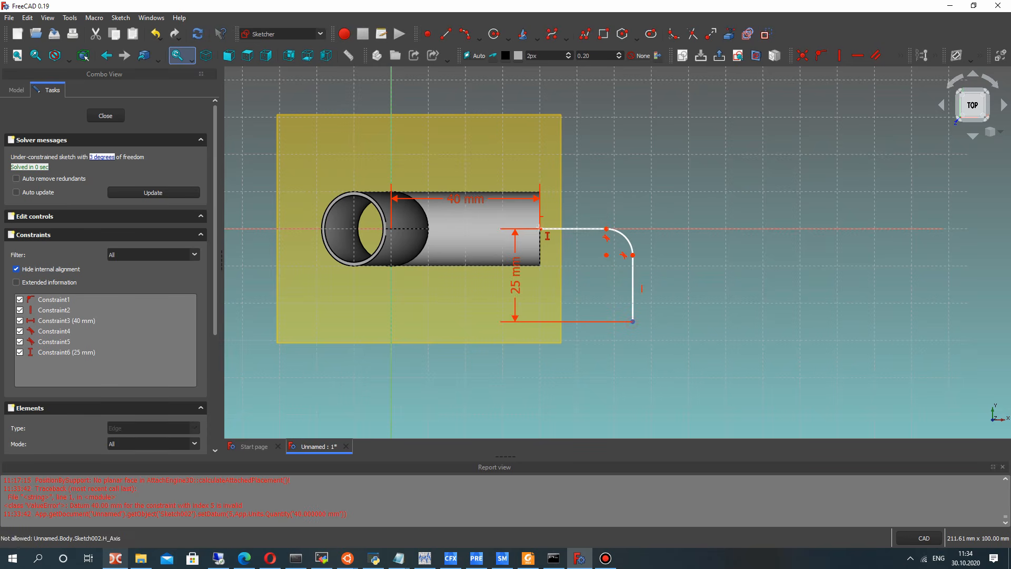
click(540, 230)
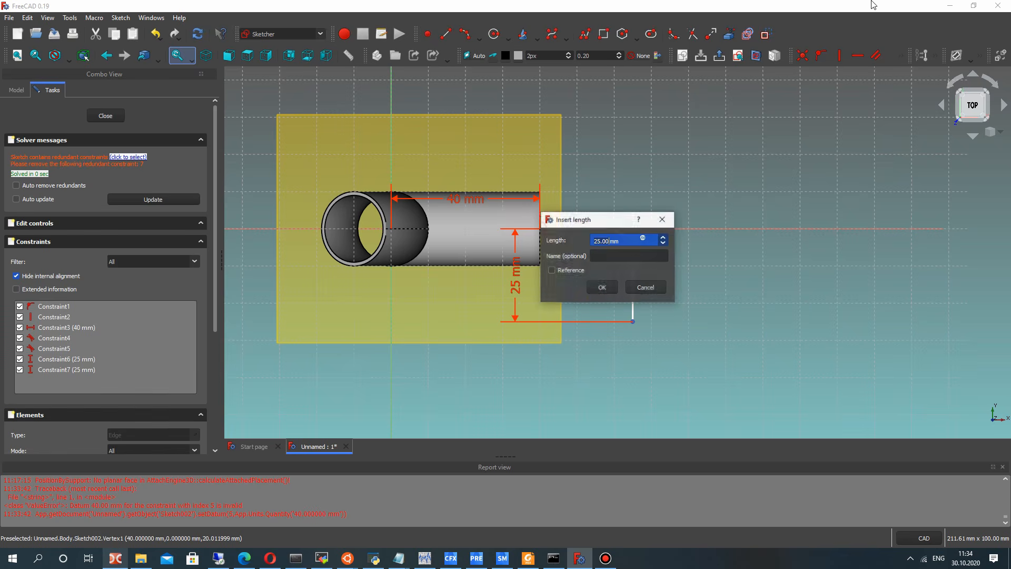
click(602, 287)
click(579, 286)
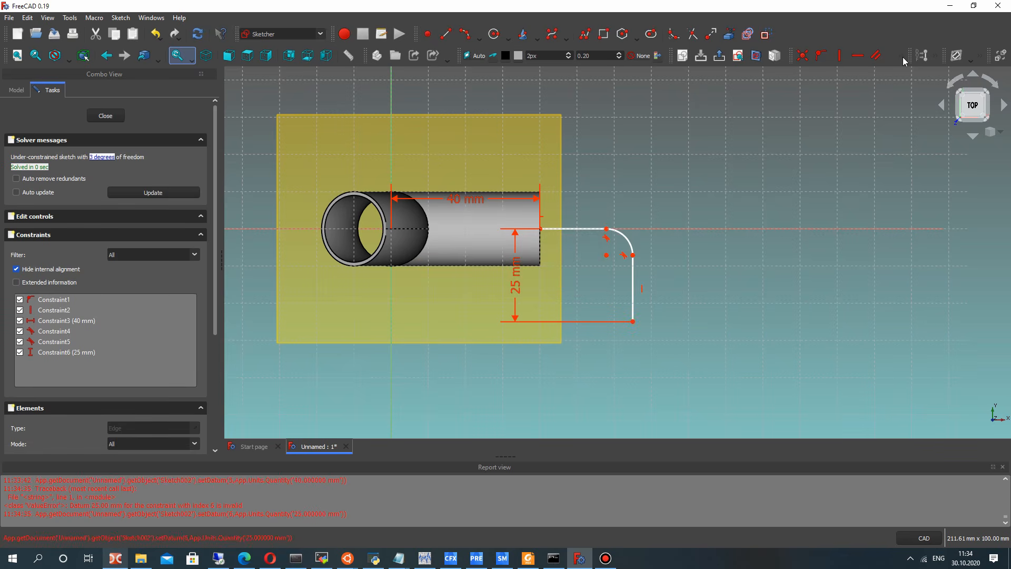
Constrain the horizontal distance between the path's two endpoints to 25 mm
click(903, 57)
click(837, 93)
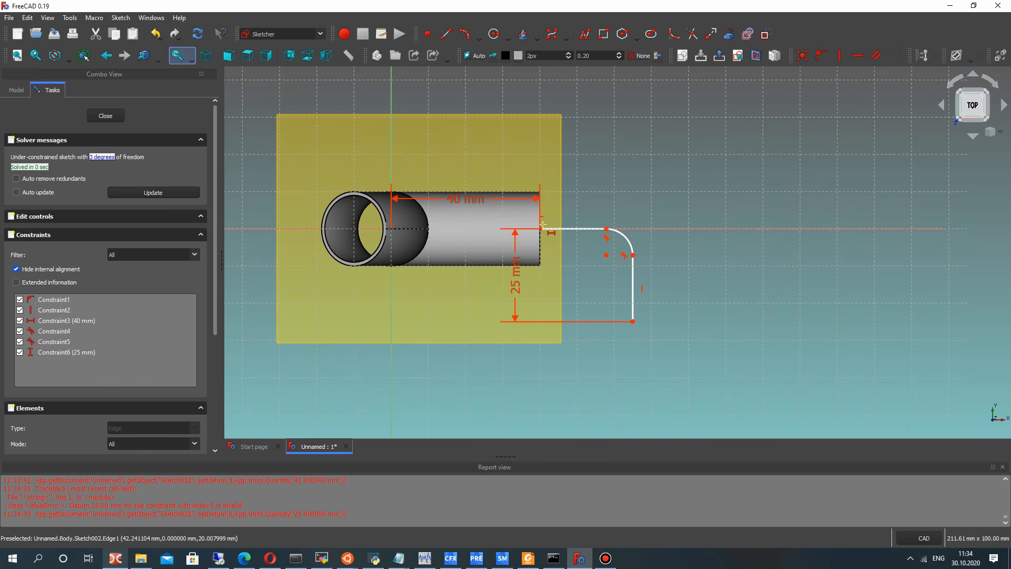
click(633, 322)
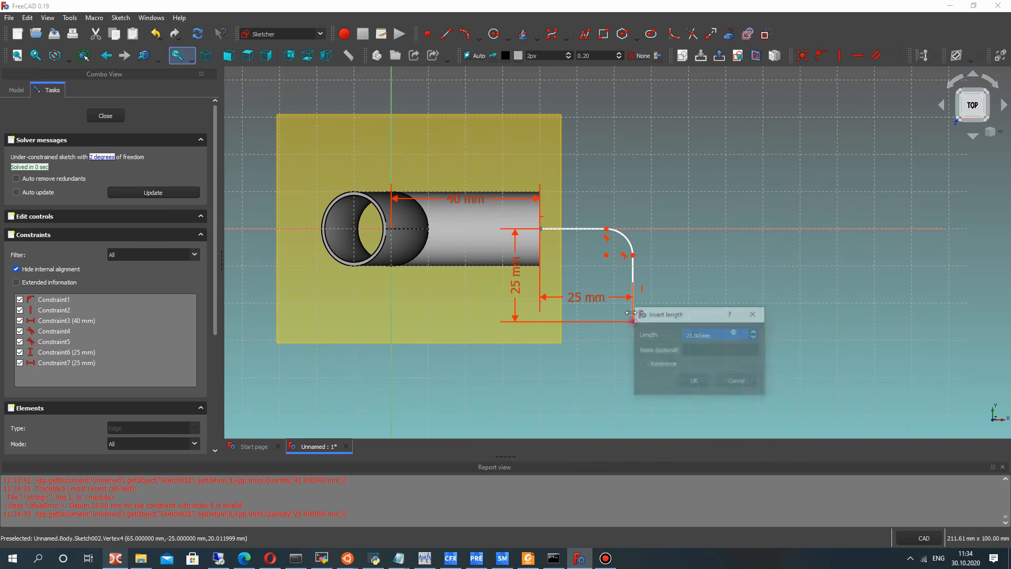
click(698, 382)
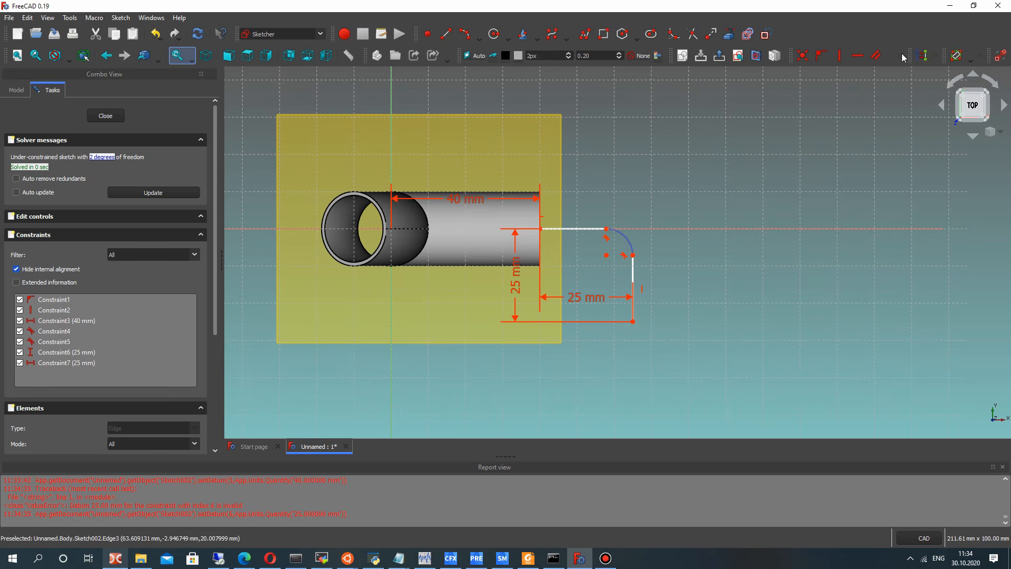
Try a 20 mm radius constraint on the fillet arc, then undo it
click(902, 53)
click(872, 91)
text(2mm)
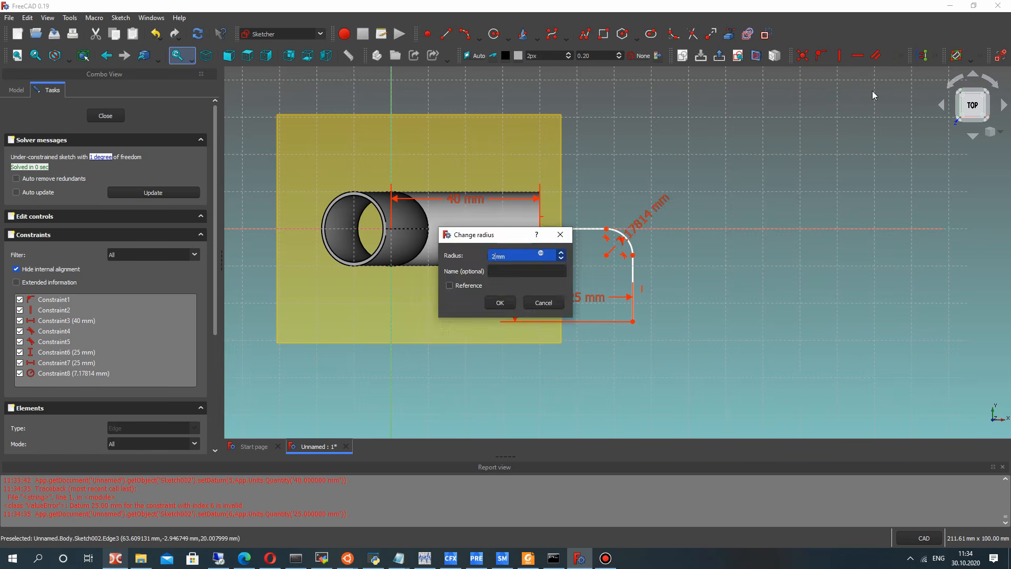
text(0)
key(Return)
scroll(860, 89, down, 3)
scroll(829, 87, up, 5)
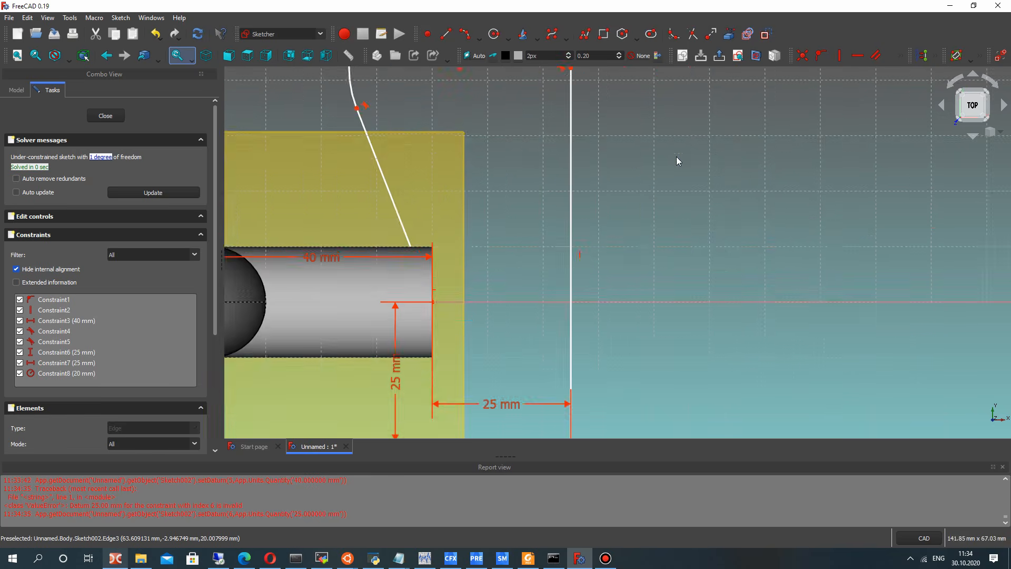
scroll(610, 184, down, 3)
key(ctrl+z)
Move the arc's lower tangent point slightly down and constrain the line from the tube's end to be horizontal
scroll(561, 291, up, 3)
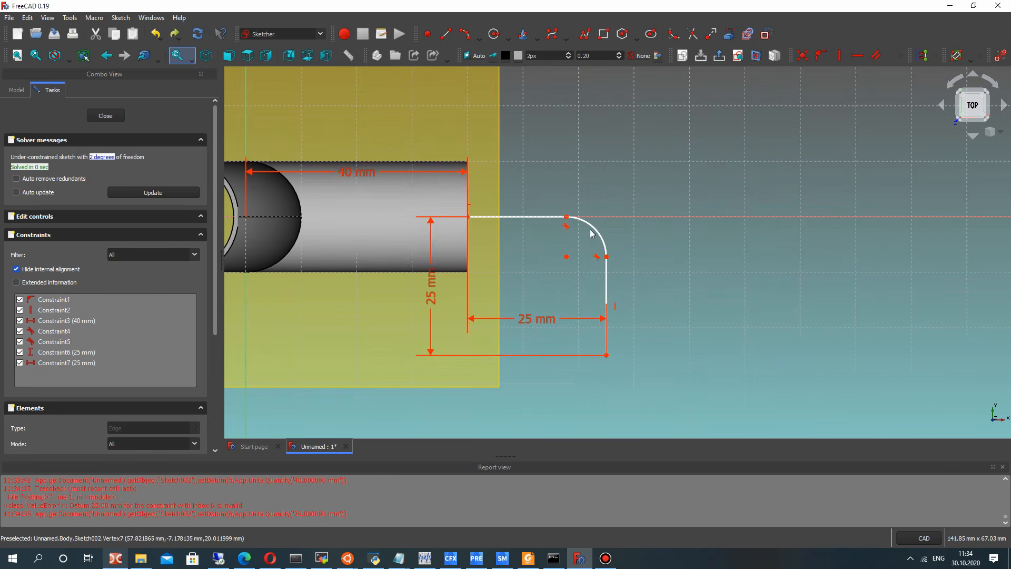
mouse_move(606, 257)
mouse_down()
mouse_move(605, 285)
mouse_move(579, 242)
mouse_move(604, 267)
mouse_up()
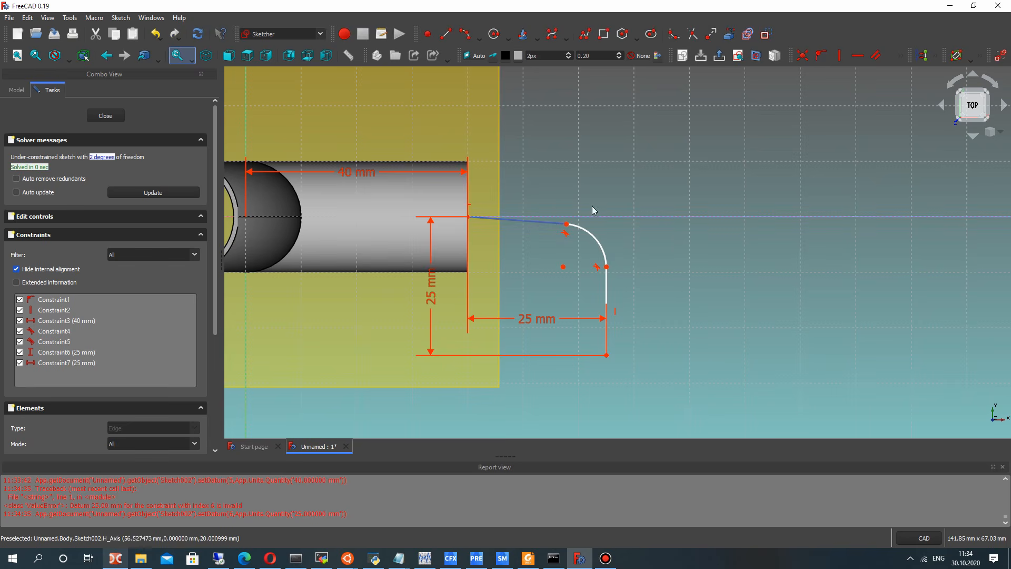
click(858, 56)
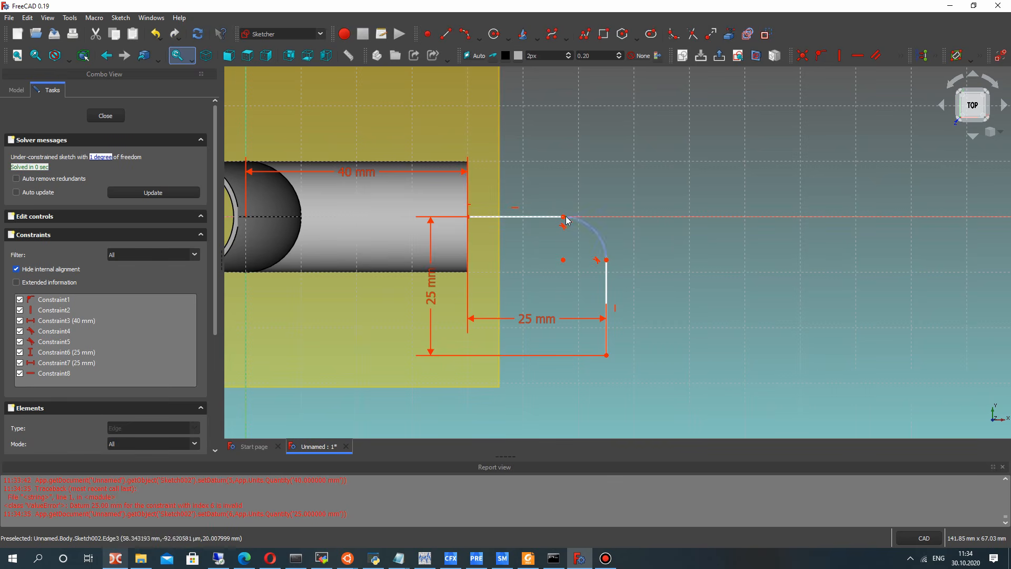
Enlarge the bend arc freehand to a radius of about 18 mm by moving its upper tangent point toward the tube
drag(567, 220, 515, 208)
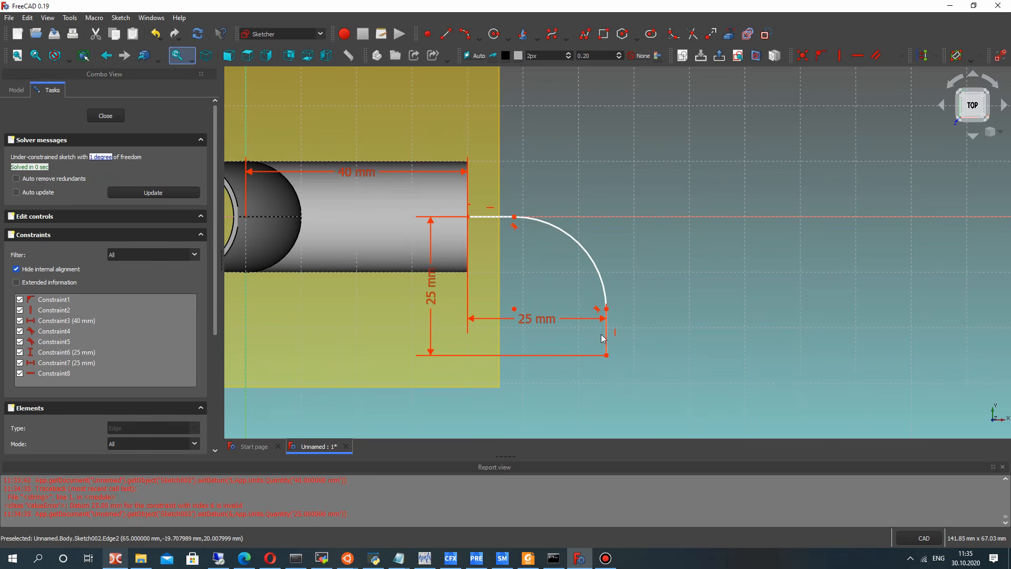
scroll(603, 339, up, 5)
scroll(632, 287, down, 4)
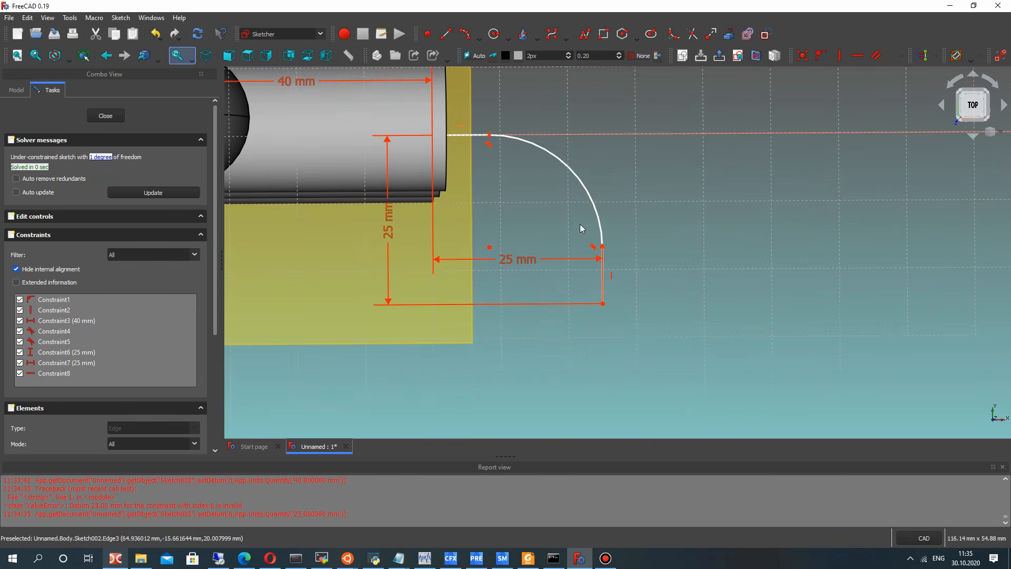
drag(491, 135, 436, 144)
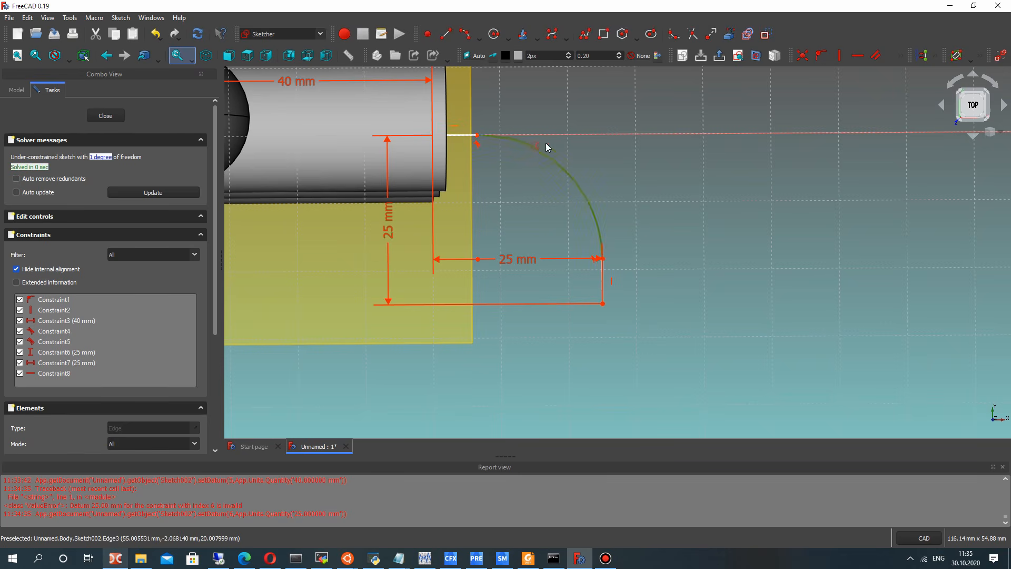
Constrain the bend arc's radius to 20 mm
click(904, 57)
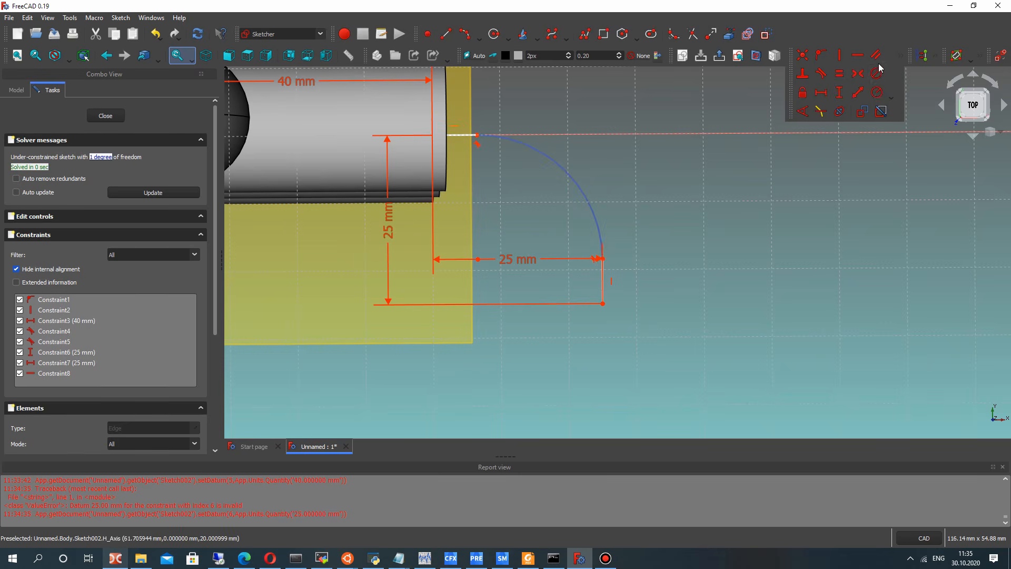
click(879, 110)
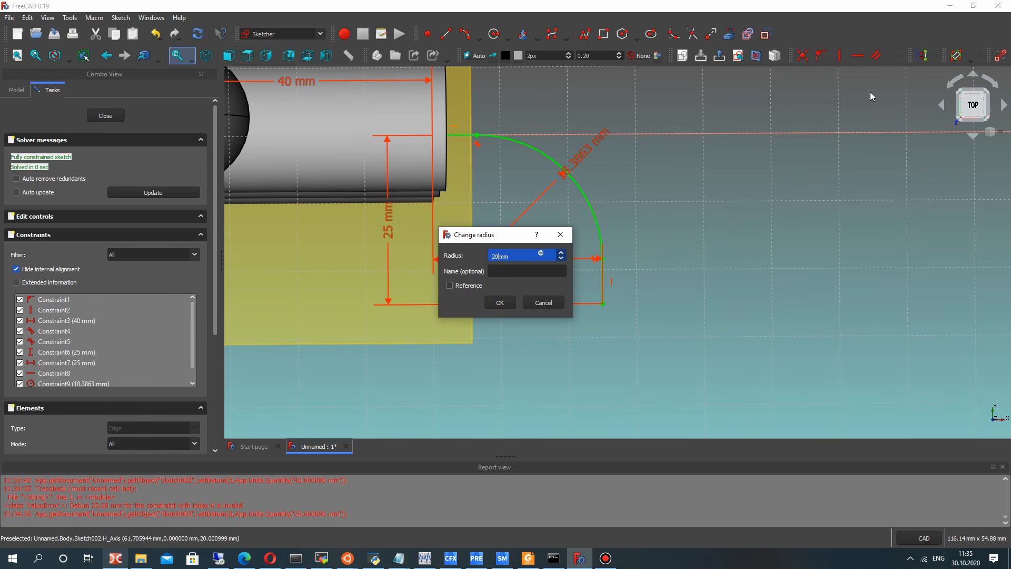
key(Return)
scroll(648, 216, down, 2)
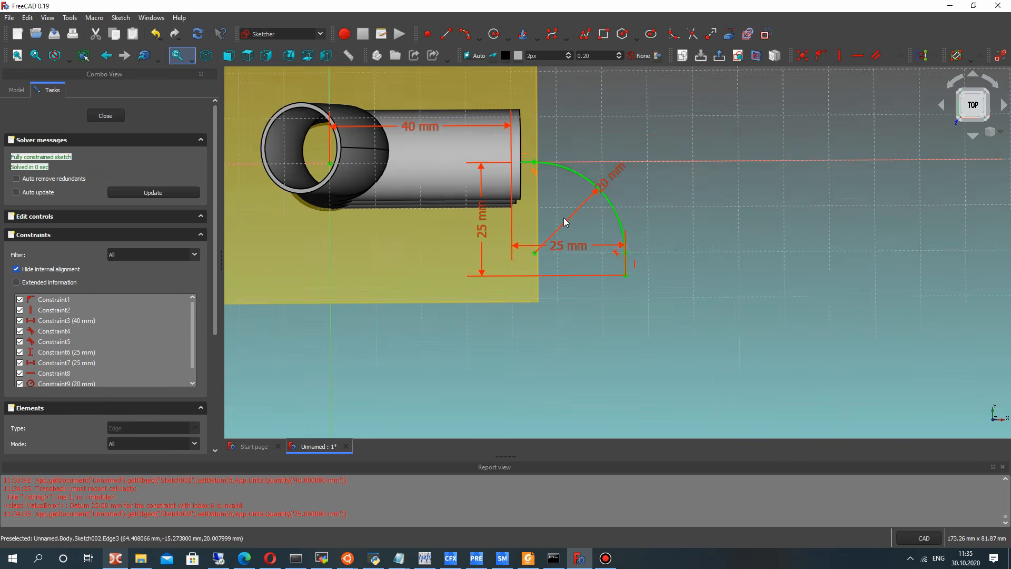
Close the finished path sketch and hide the datum plane it was drawn on
scroll(564, 222, down, 2)
mouse_move(592, 269)
middle_down()
mouse_move(464, 230)
mouse_move(635, 314)
mouse_move(594, 284)
mouse_move(658, 303)
mouse_move(514, 294)
mouse_move(432, 263)
middle_up()
middle_drag(587, 314, 348, 279)
click(104, 119)
middle_drag(588, 301, 442, 201)
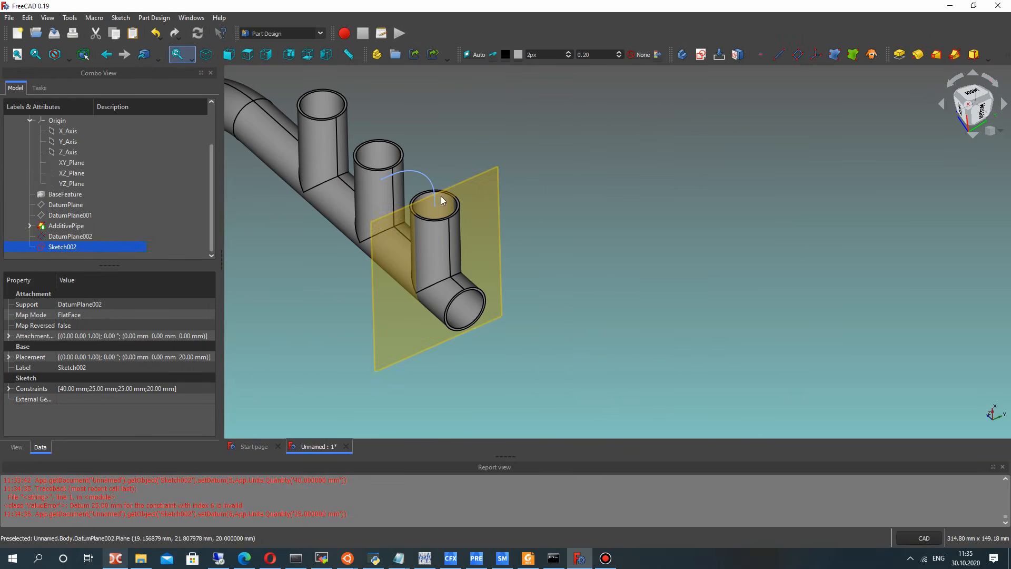
right_click(62, 226)
click(70, 236)
key(space)
middle_drag(531, 218, 637, 210)
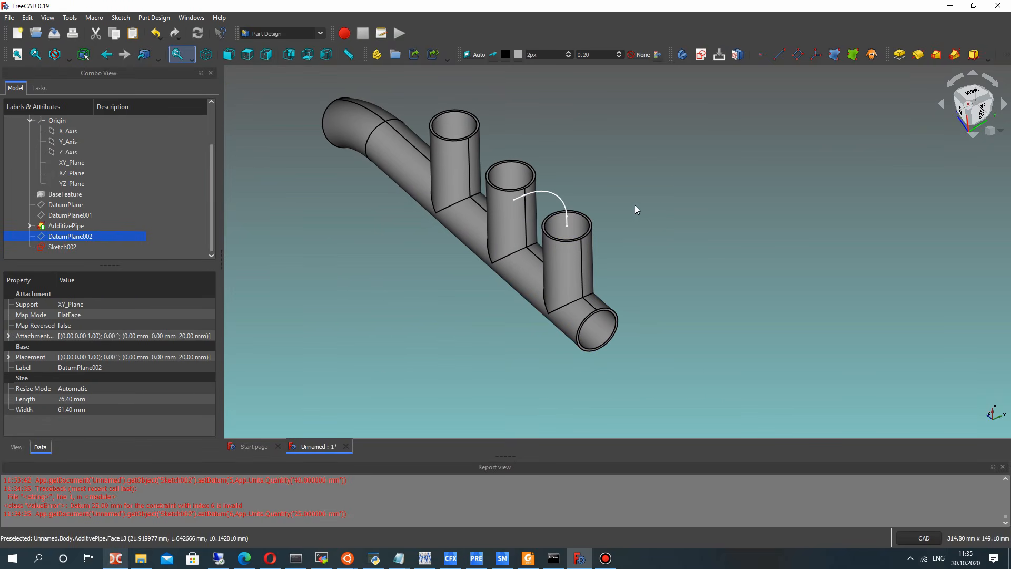
Create a datum plane attached to the YZ_Plane in Object's XY mode
click(798, 54)
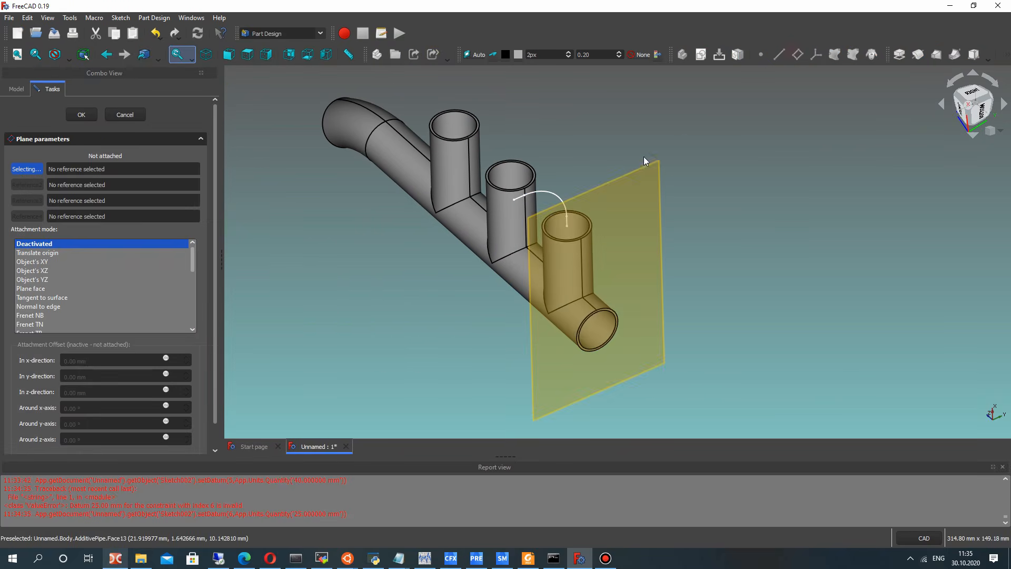
click(30, 262)
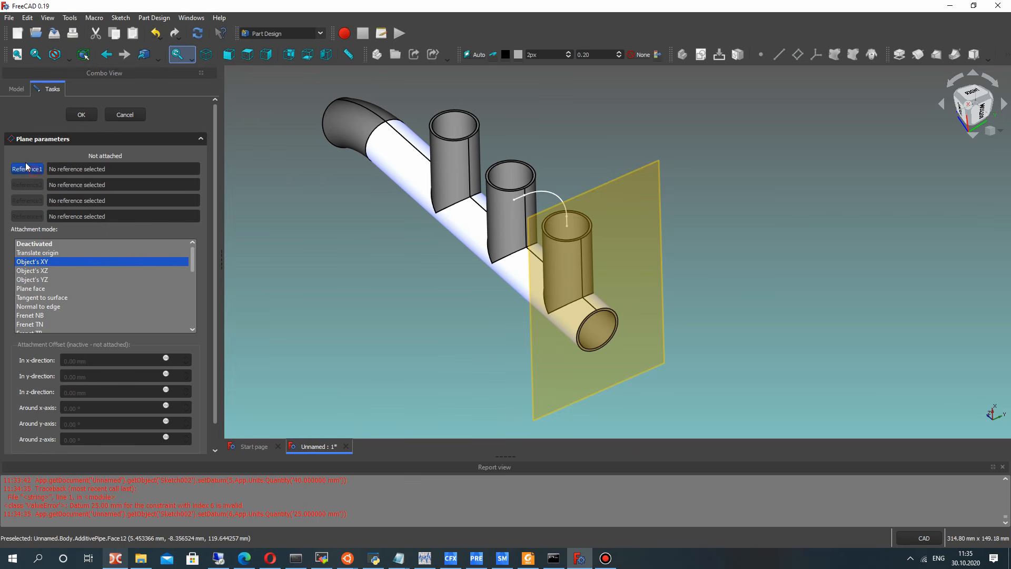
click(18, 87)
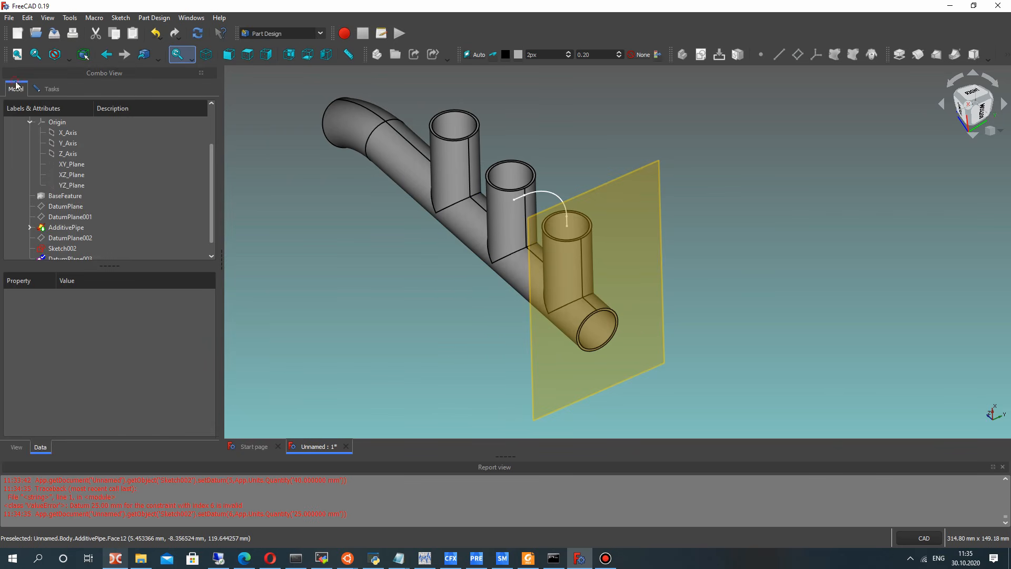
click(67, 165)
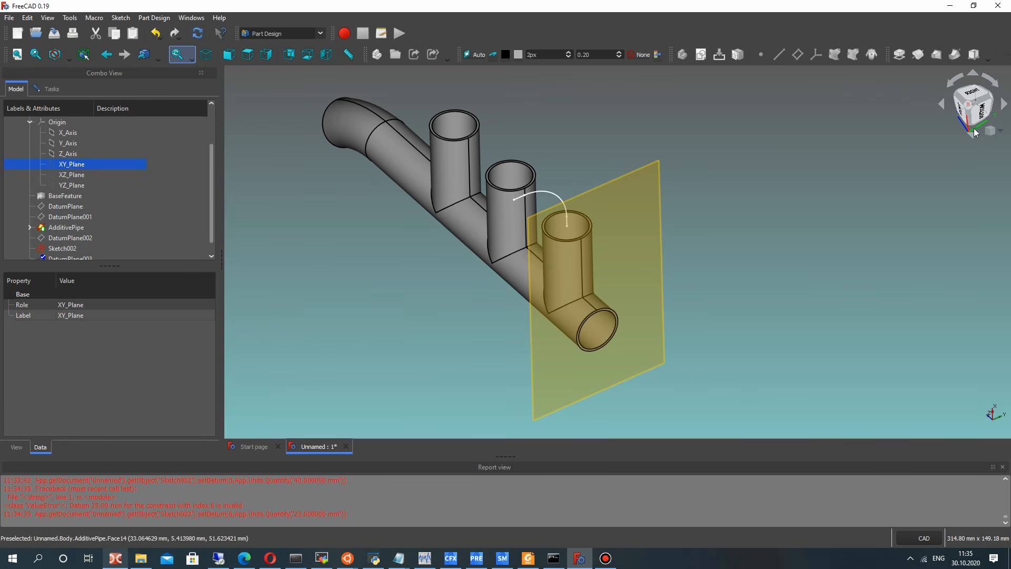
click(72, 186)
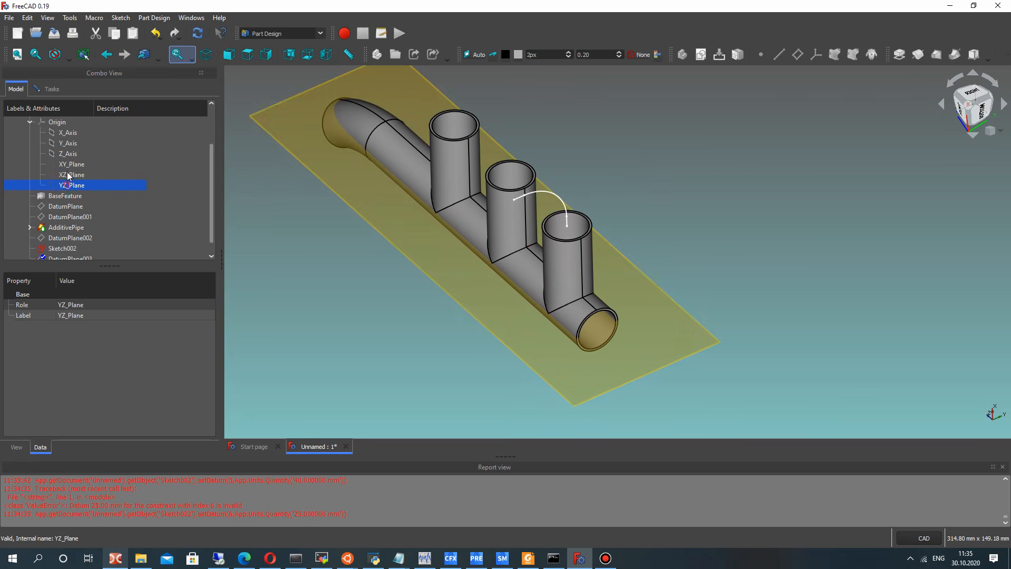
click(48, 90)
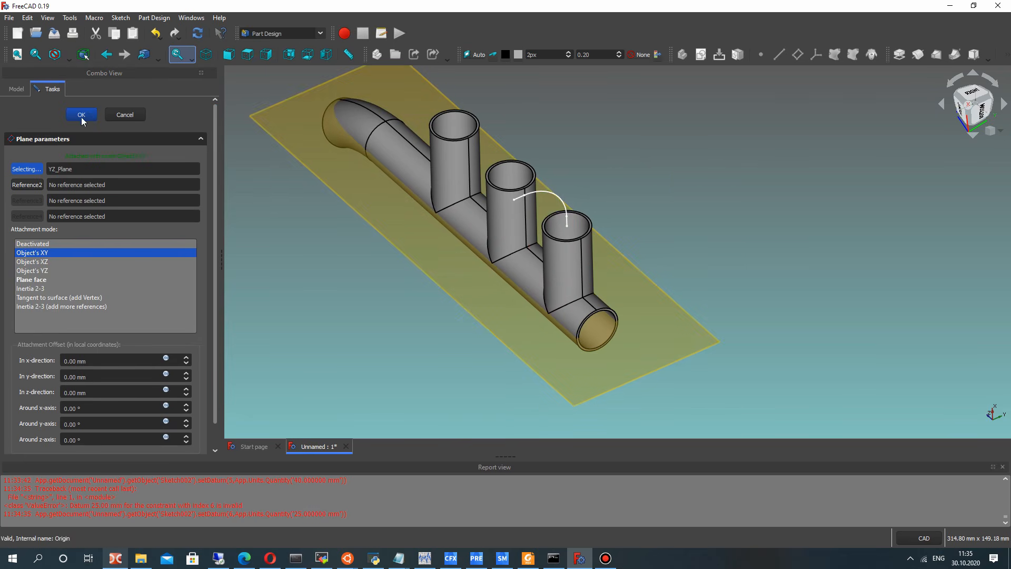
Offset the datum plane 40 mm in its z-direction and accept it
click(64, 394)
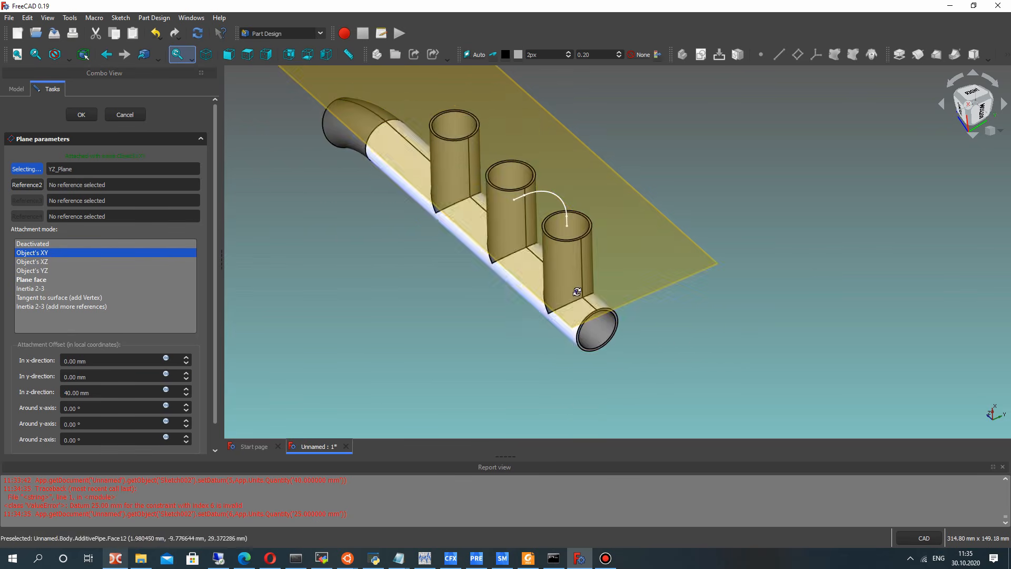
middle_drag(578, 290, 599, 273)
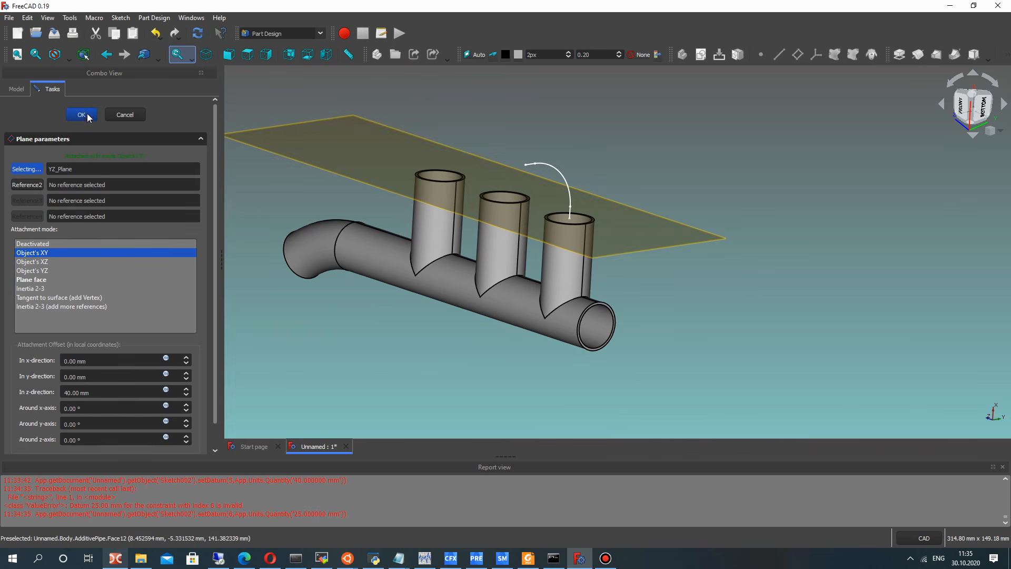
click(86, 116)
Start a sketch on the new datum plane and link the path's end point at the tube centre as external geometry
click(630, 230)
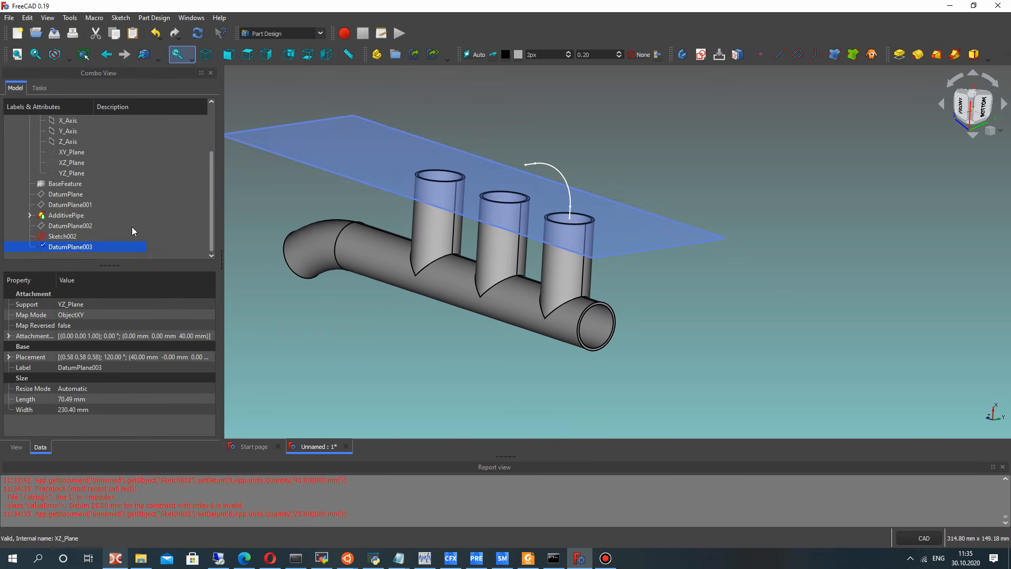
click(701, 54)
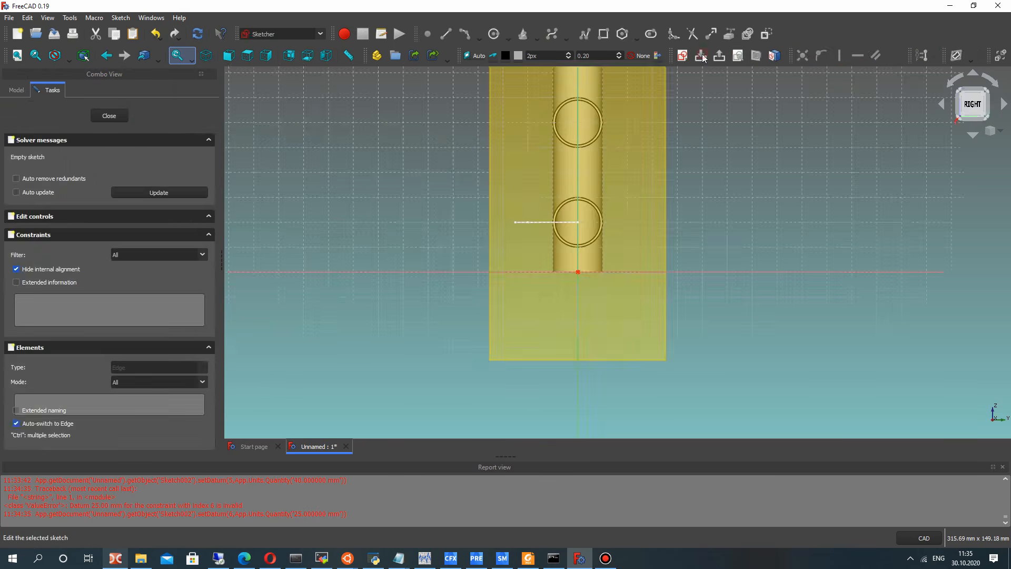
click(493, 34)
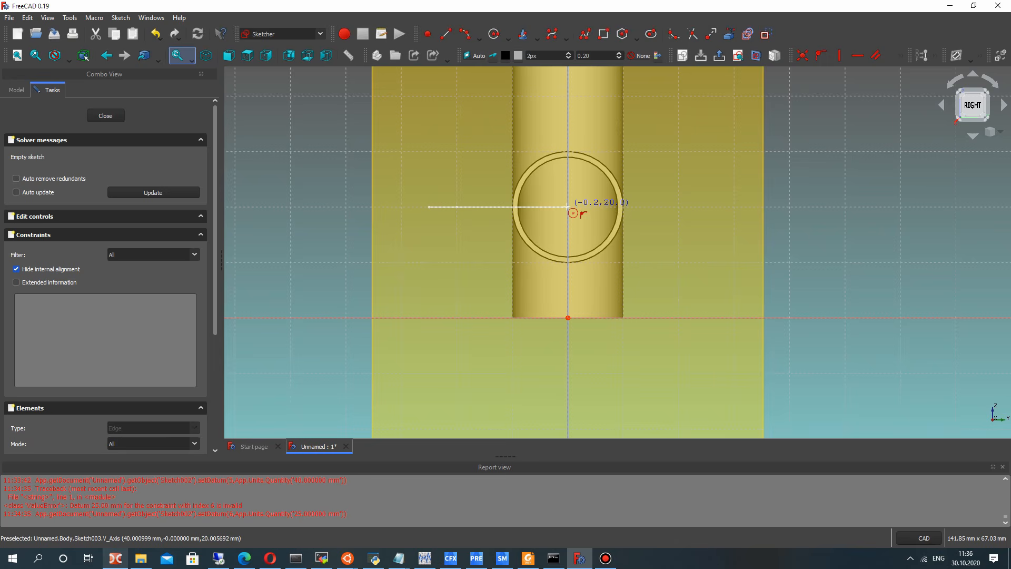
click(746, 36)
click(569, 207)
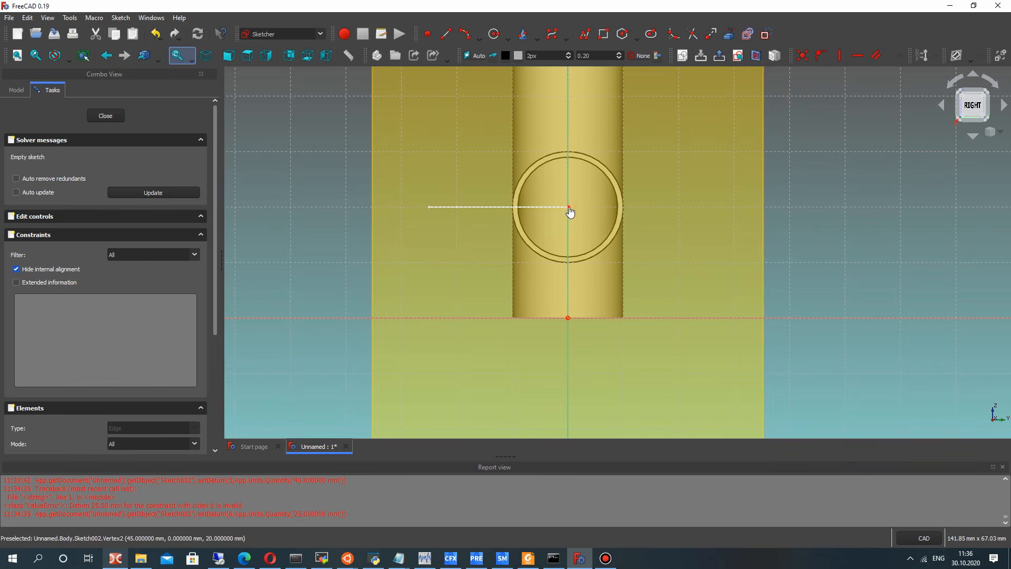
Draw two concentric circles centred on the linked path end point, with radii of about 9.3 mm and 10.4 mm
click(491, 32)
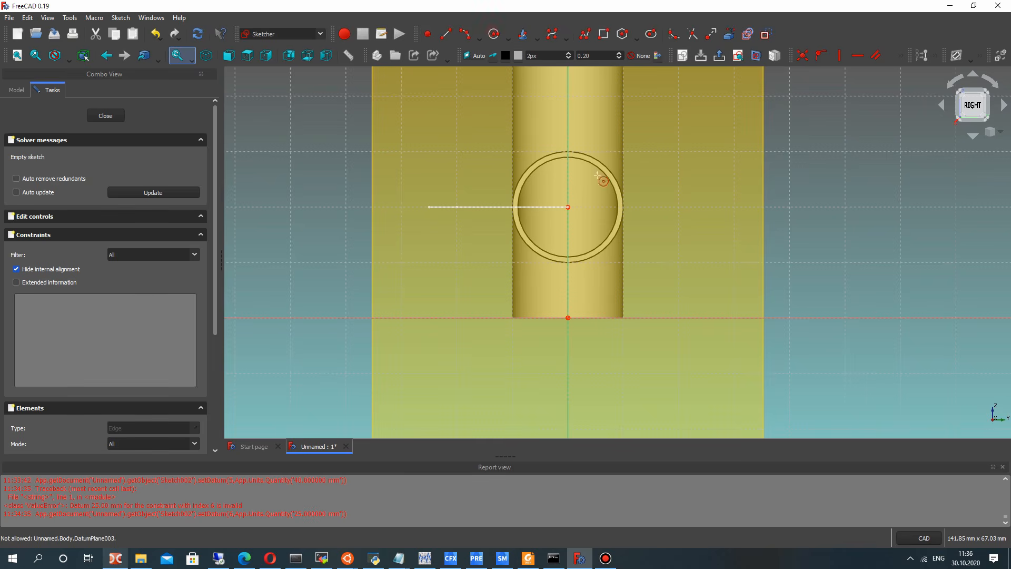
middle_drag(617, 218, 597, 206)
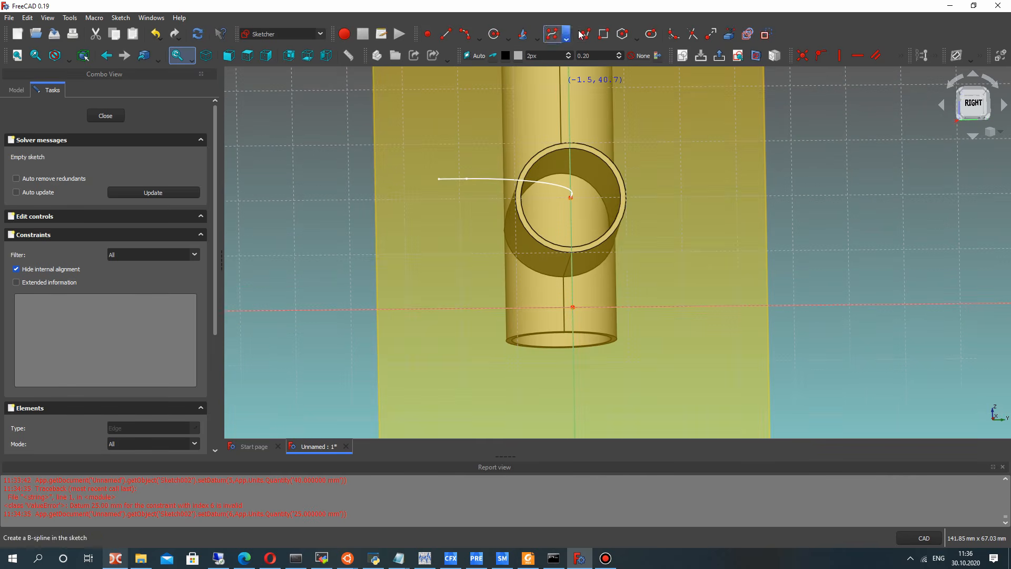
click(493, 34)
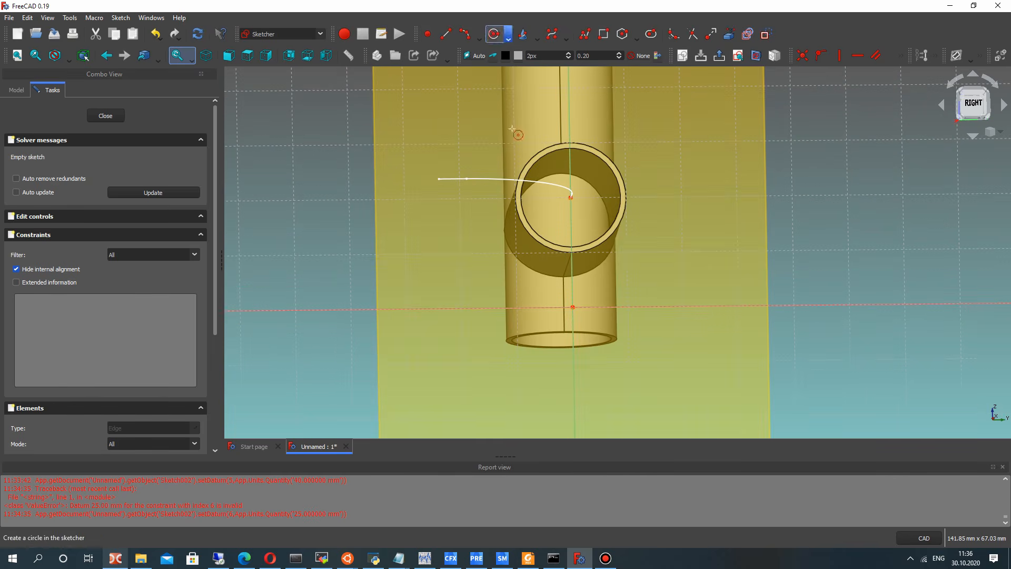
click(570, 197)
click(591, 150)
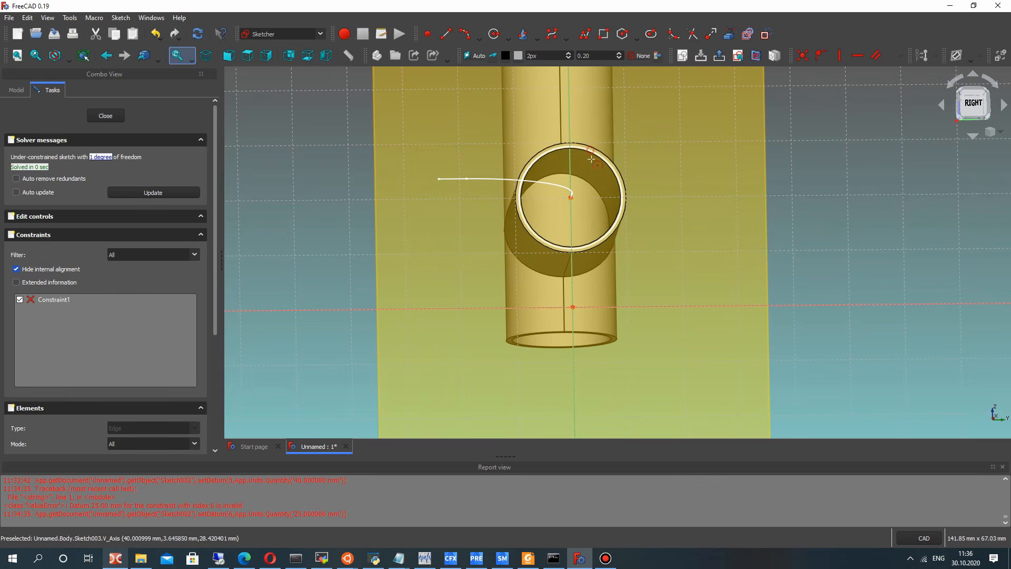
click(570, 197)
click(614, 156)
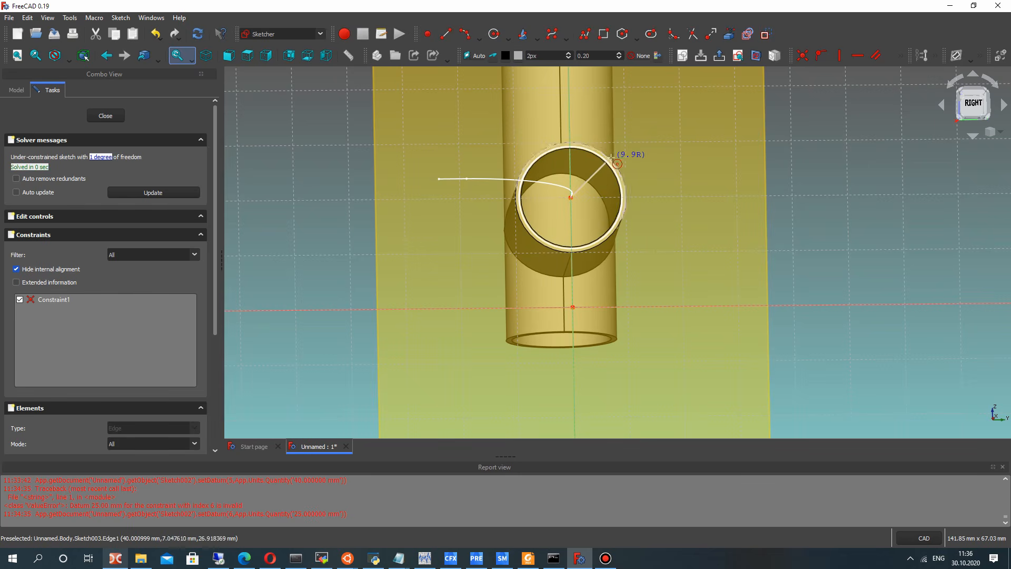
Constrain the inner circle's radius to 9 mm and the outer circle's radius to 10 mm
scroll(599, 171, up, 1)
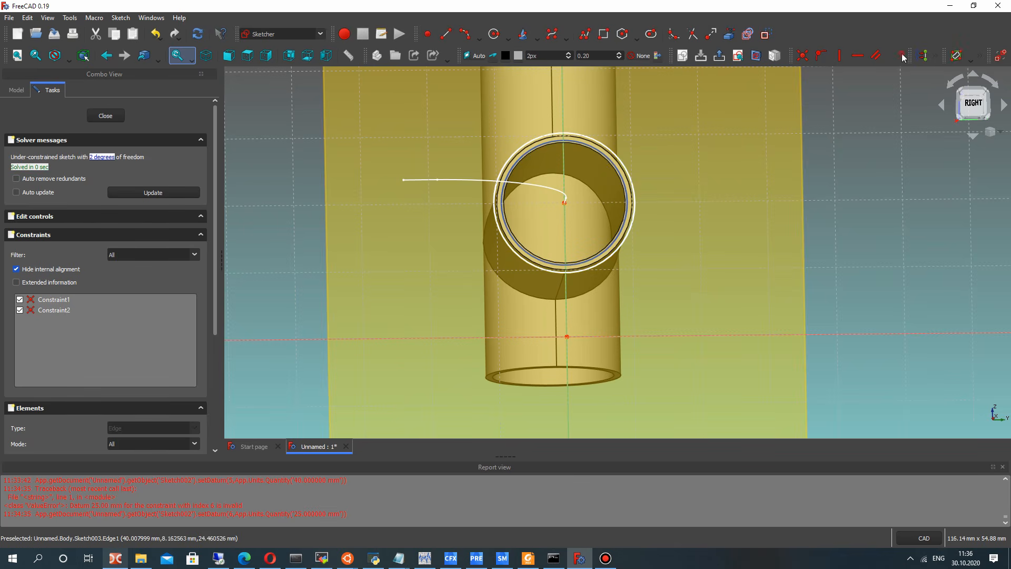
click(904, 58)
click(877, 90)
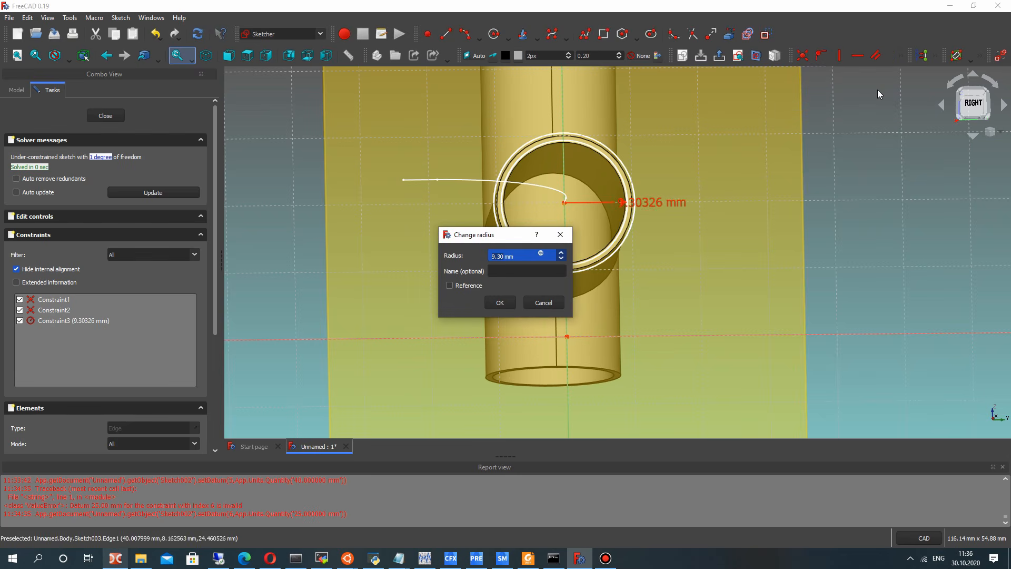
key(Return)
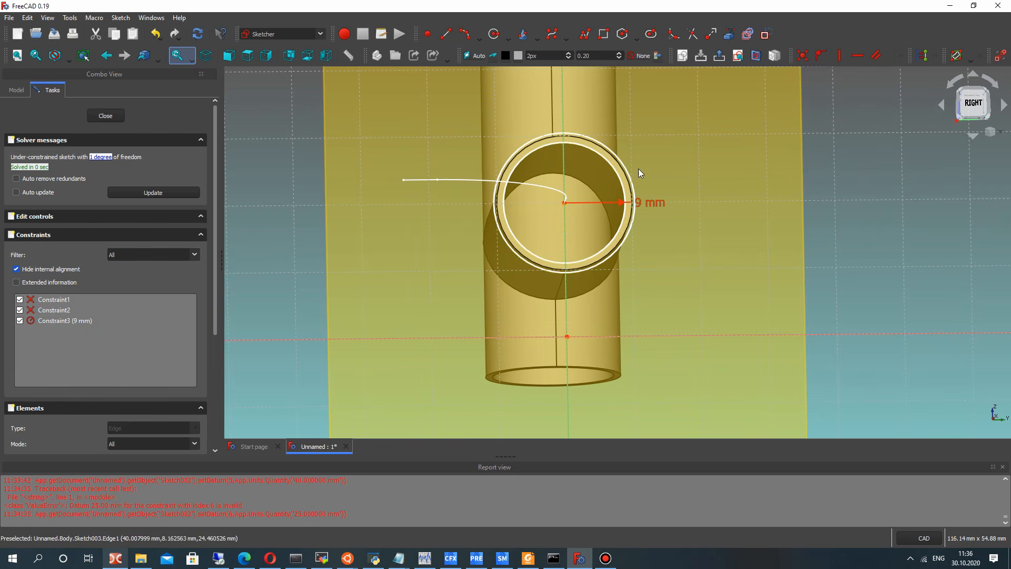
click(903, 57)
click(876, 87)
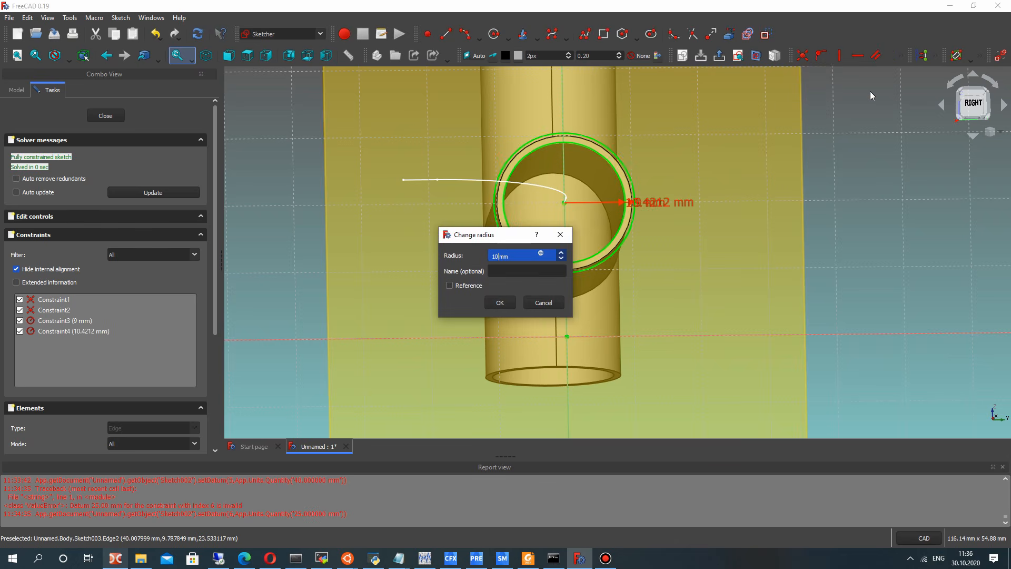
click(500, 302)
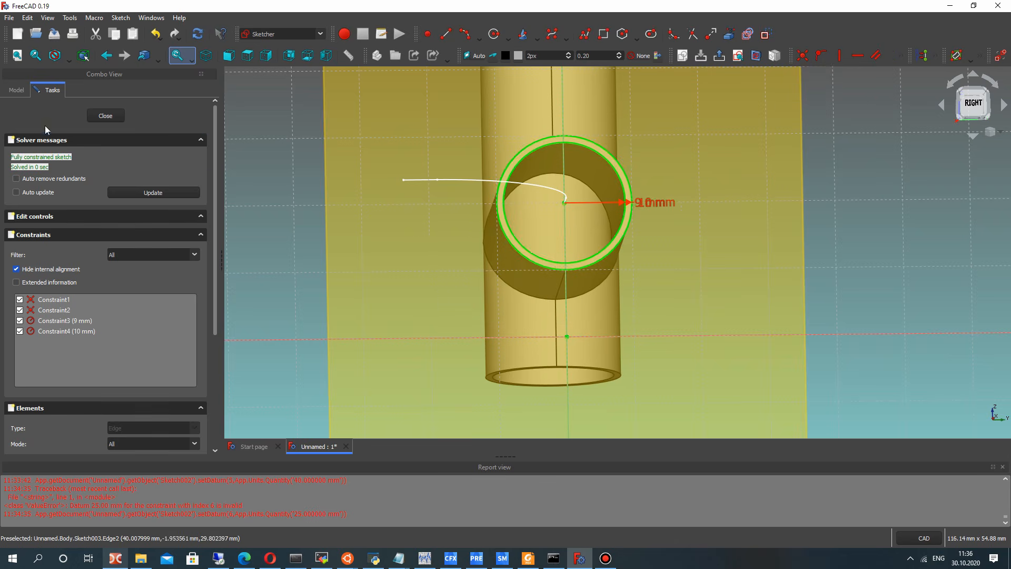
Close the ring profile sketch and hide the datum plane it was drawn on
click(107, 115)
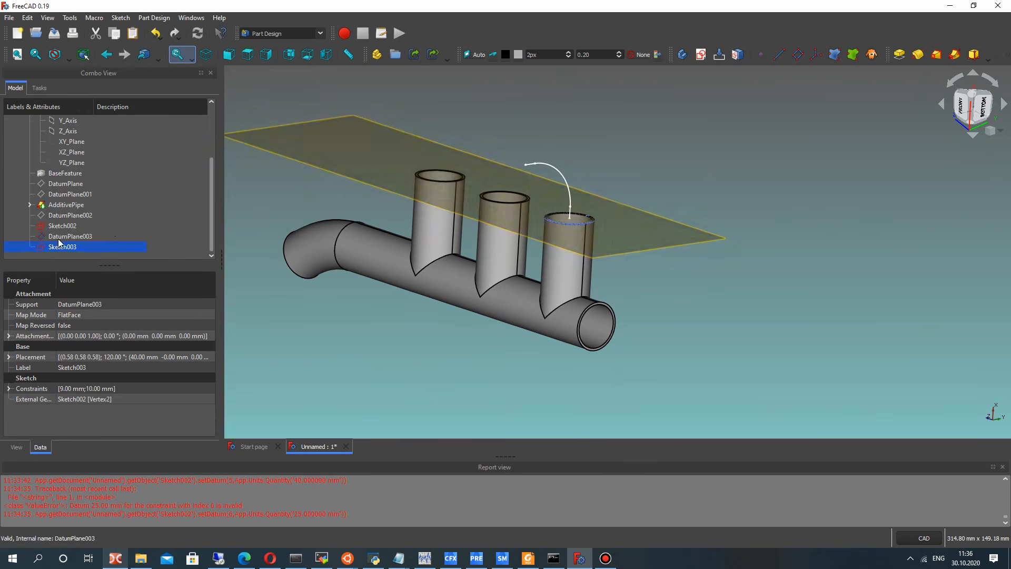
key(space)
middle_drag(606, 176, 633, 187)
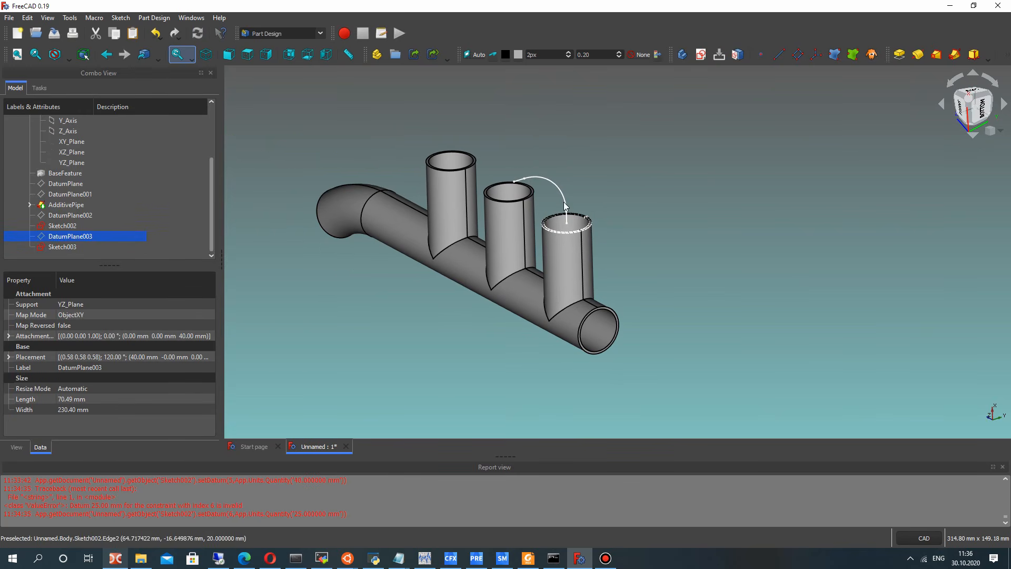
Create an additive pipe sweeping the ring profile Sketch003 along the path Sketch002
click(68, 226)
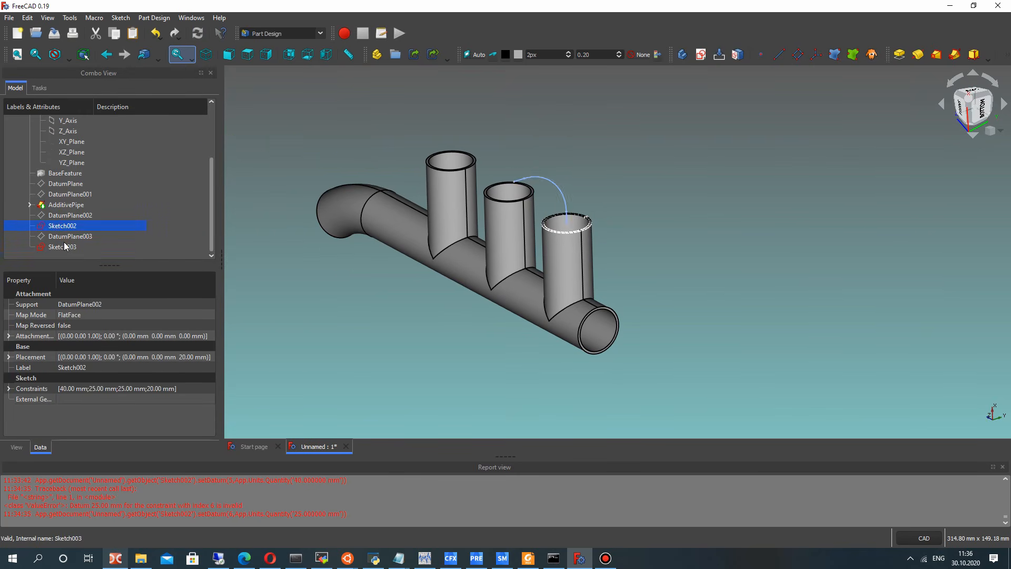
click(65, 247)
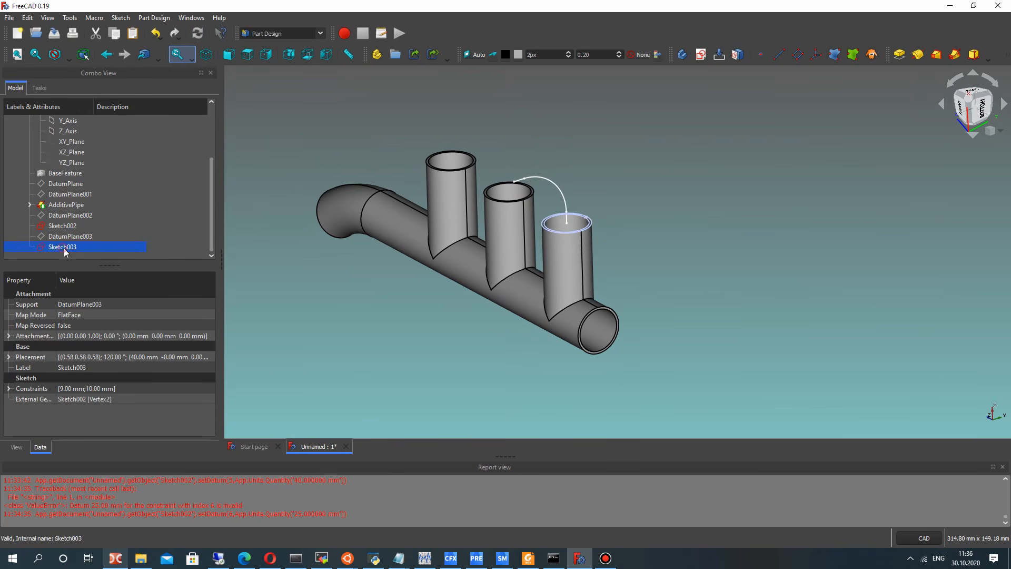
click(954, 55)
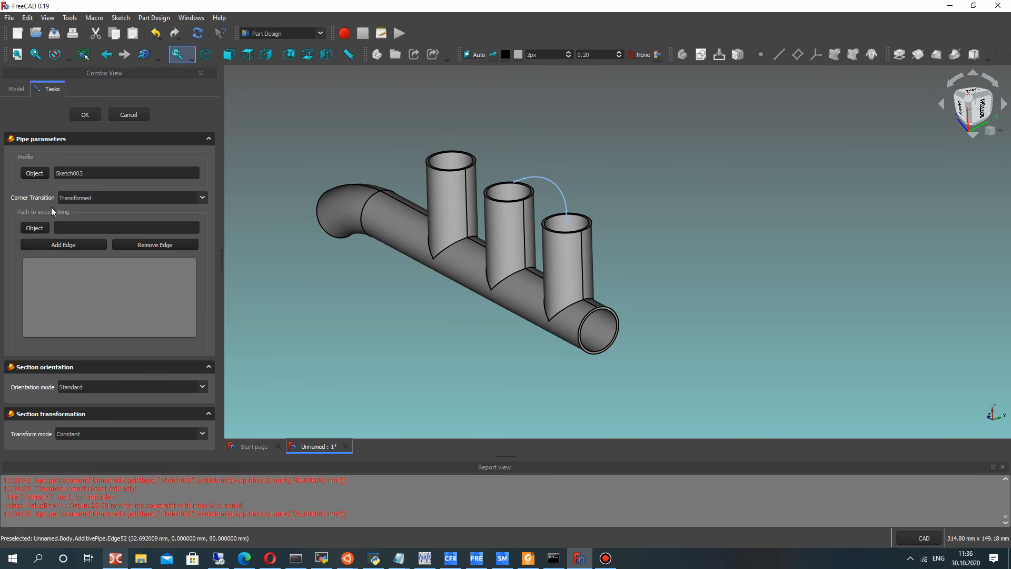
click(35, 227)
click(561, 191)
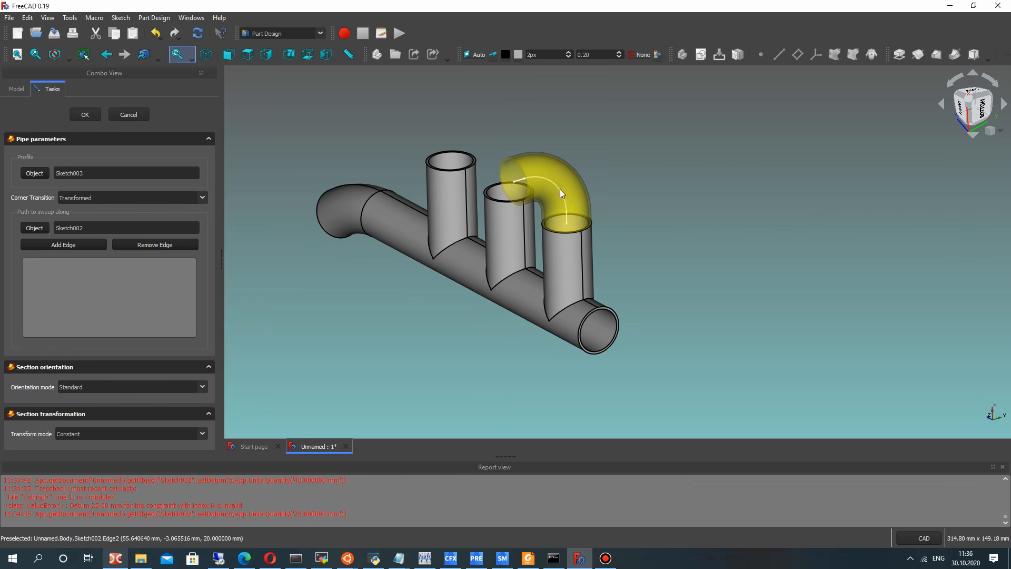
click(84, 115)
Start a linear pattern of the swept bend with the Base Z axis as its direction
middle_drag(645, 232, 656, 281)
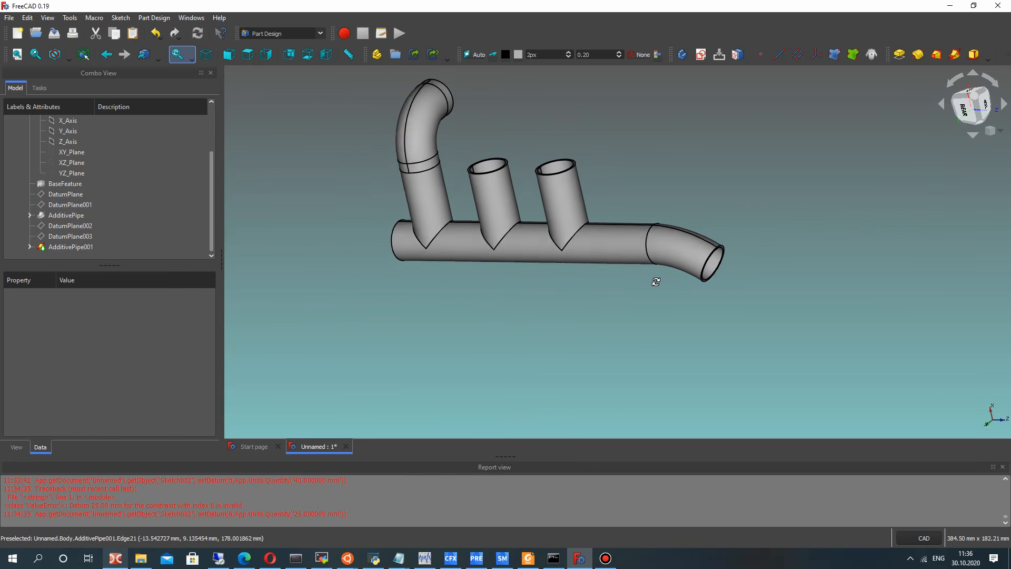
click(70, 248)
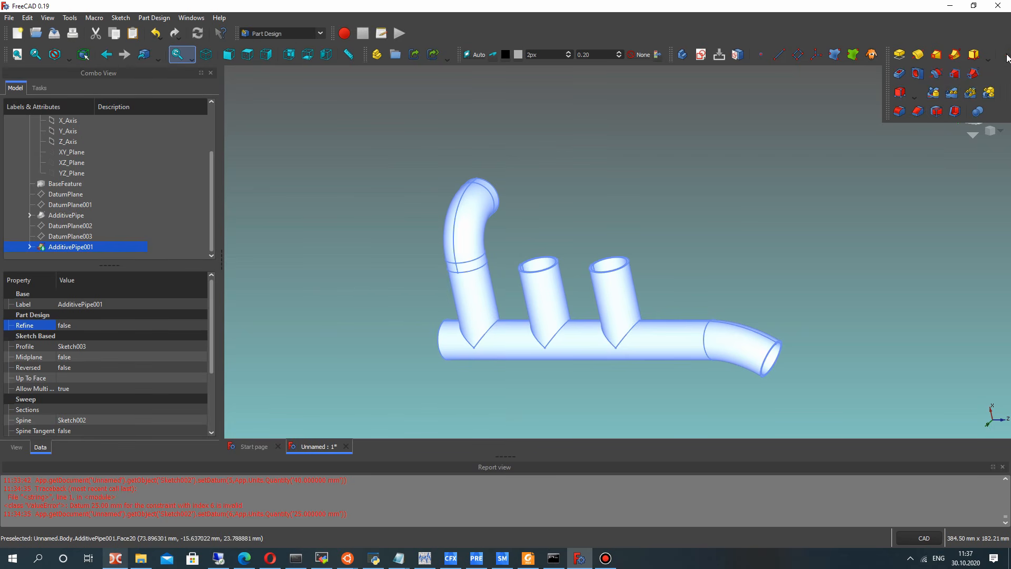
click(954, 94)
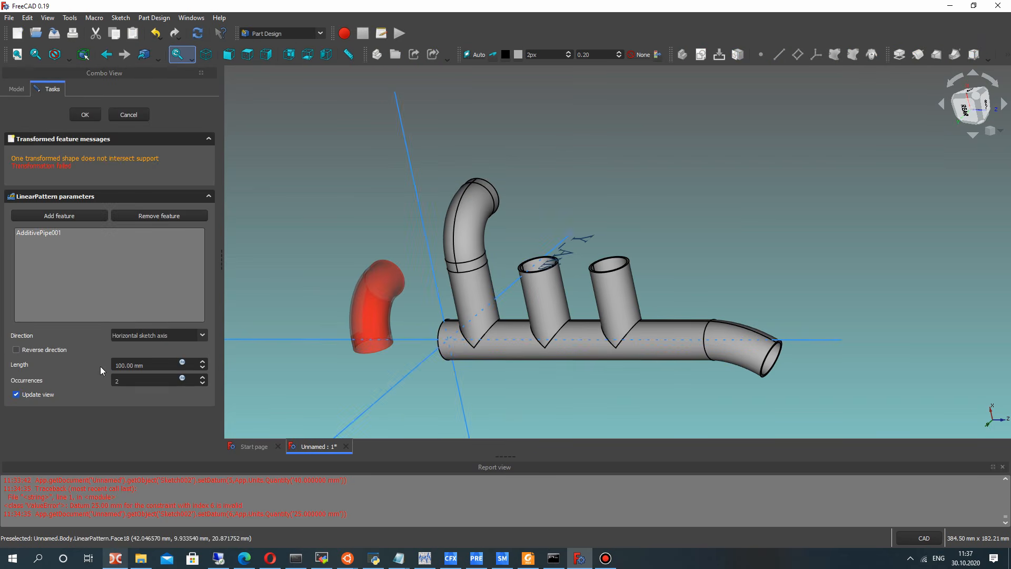
click(156, 335)
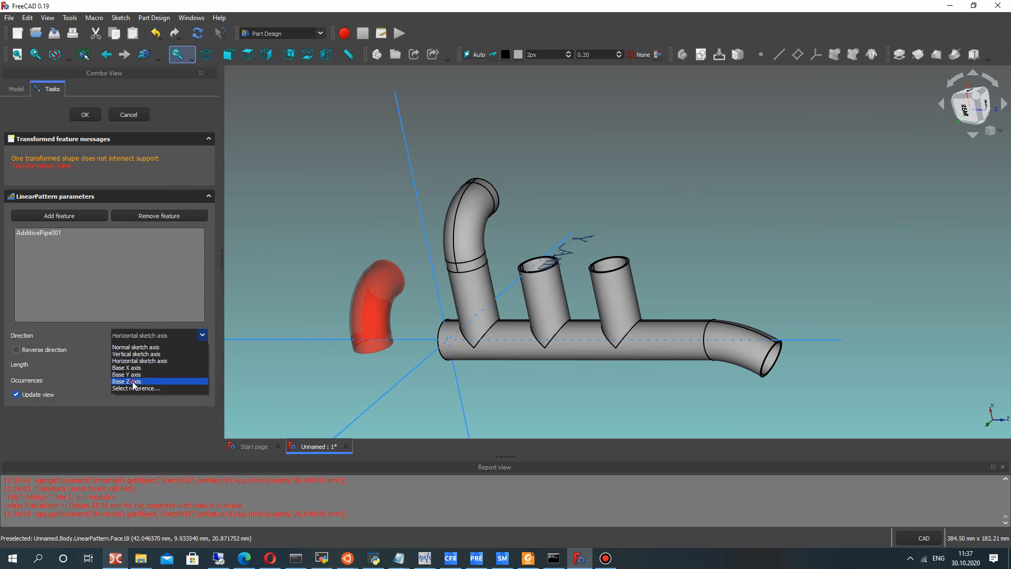
click(136, 385)
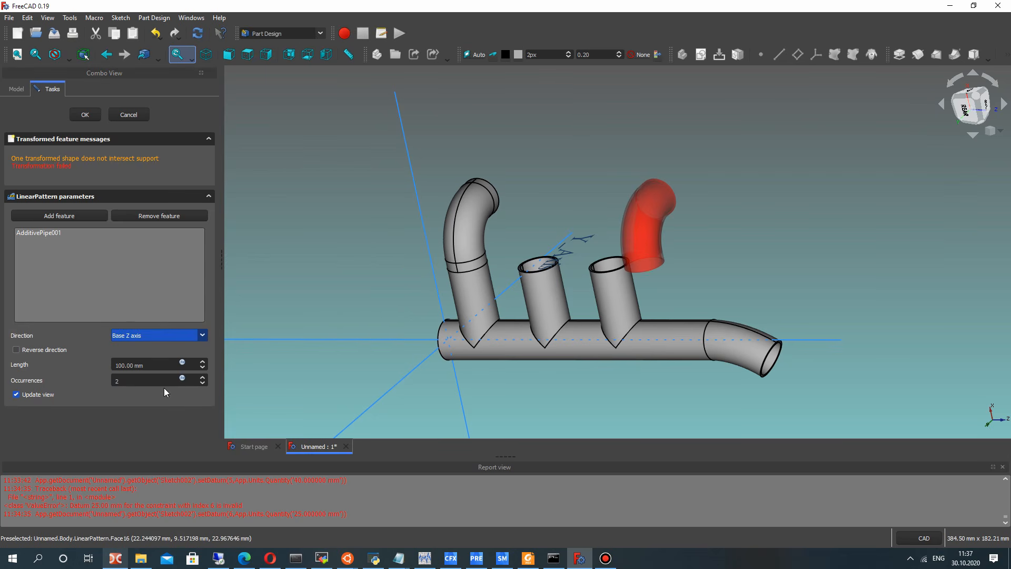
Set the linear pattern to 3 occurrences over a length of 80 mm
drag(129, 383, 95, 380)
text(3)
click(124, 364)
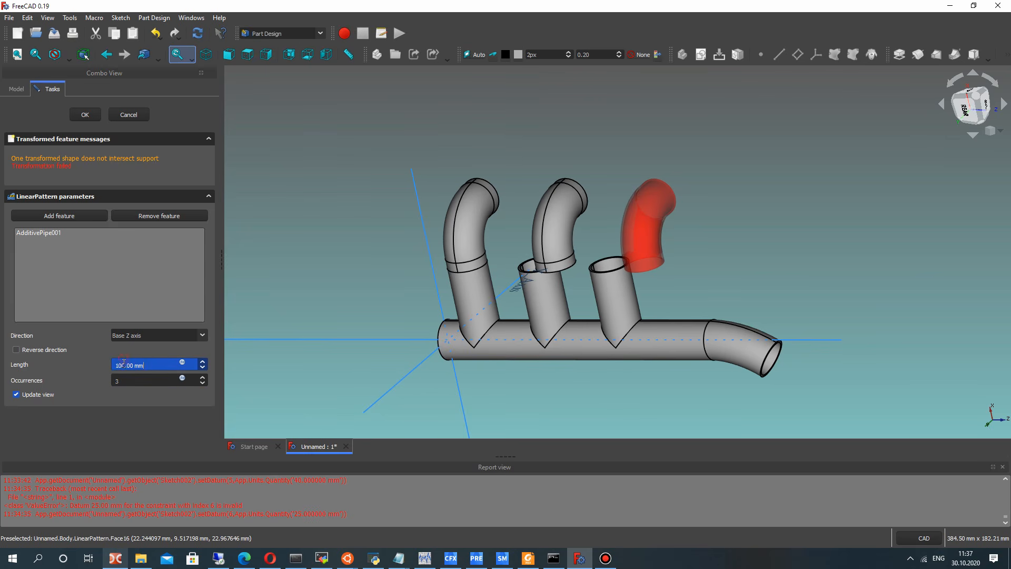
click(298, 310)
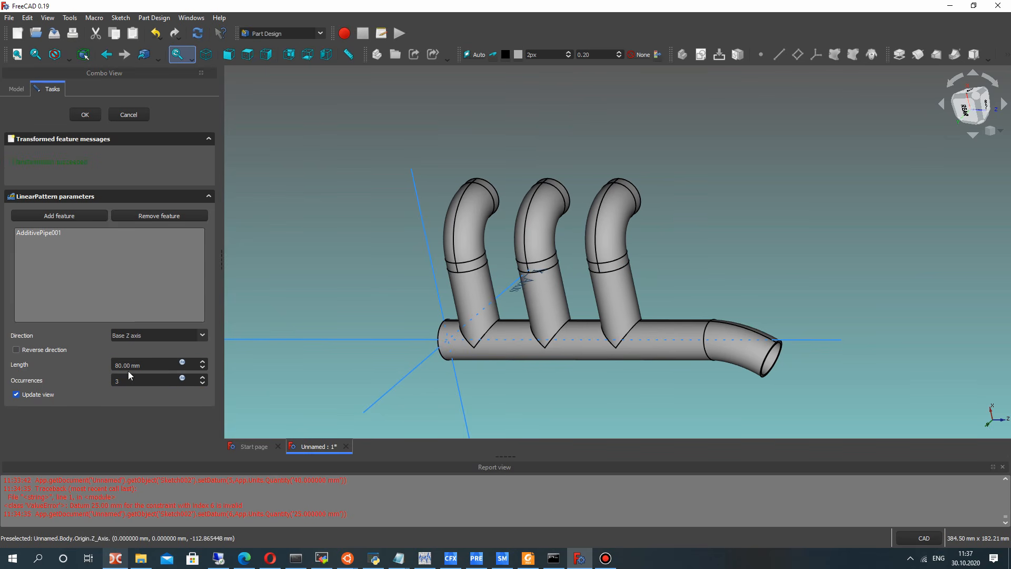
Accept the linear pattern and set its Refine property to true
middle_drag(555, 341, 450, 310)
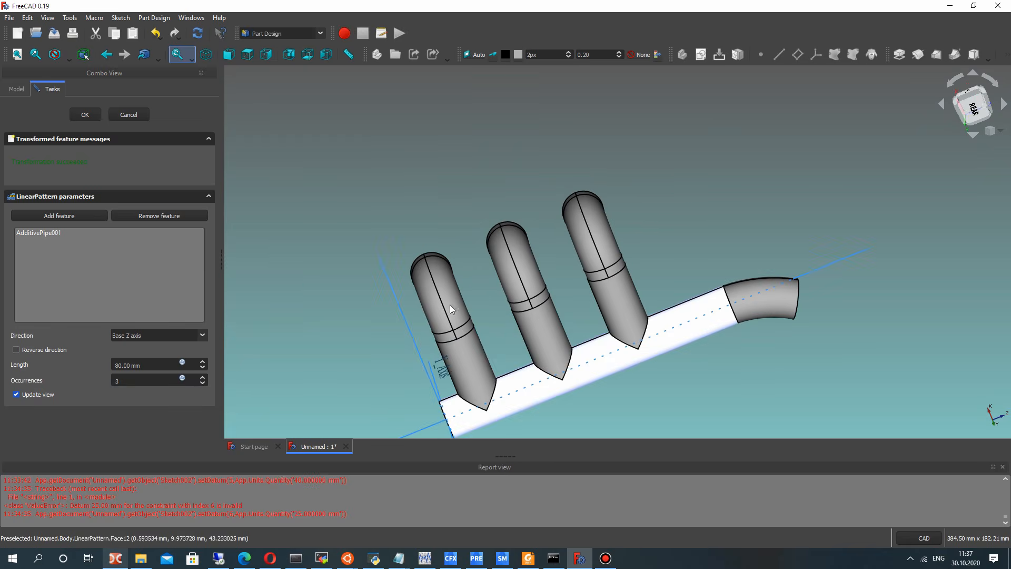
click(84, 117)
click(56, 247)
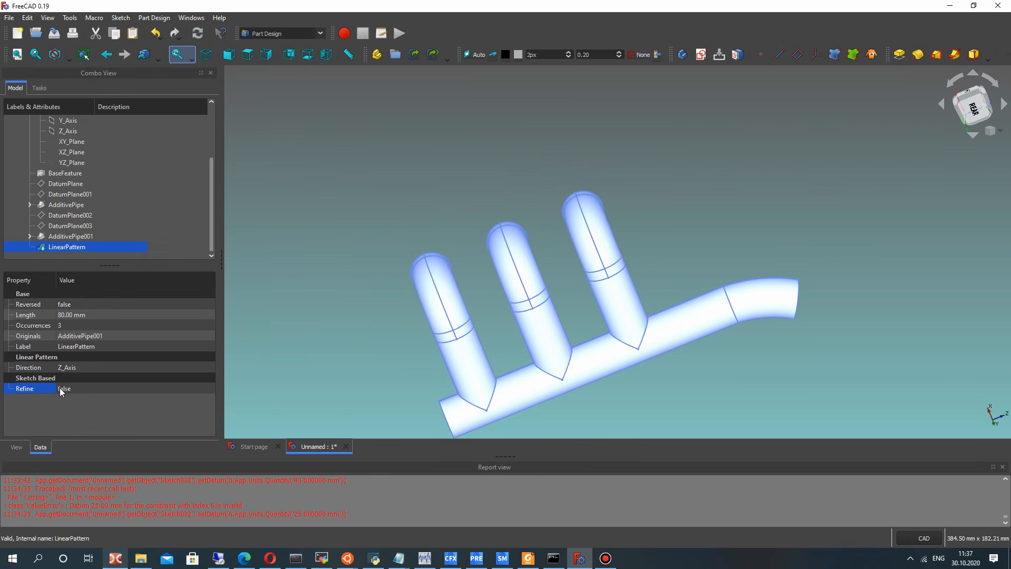
click(62, 388)
click(65, 389)
click(68, 408)
click(361, 327)
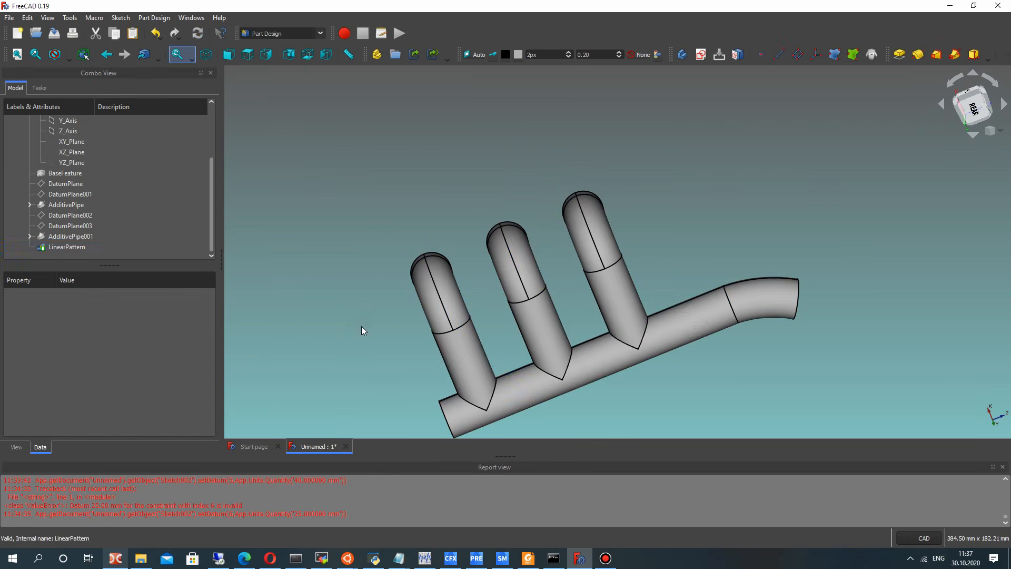
Show DatumPlane001, the datum plane running lengthwise through the manifold
middle_drag(442, 345, 629, 293)
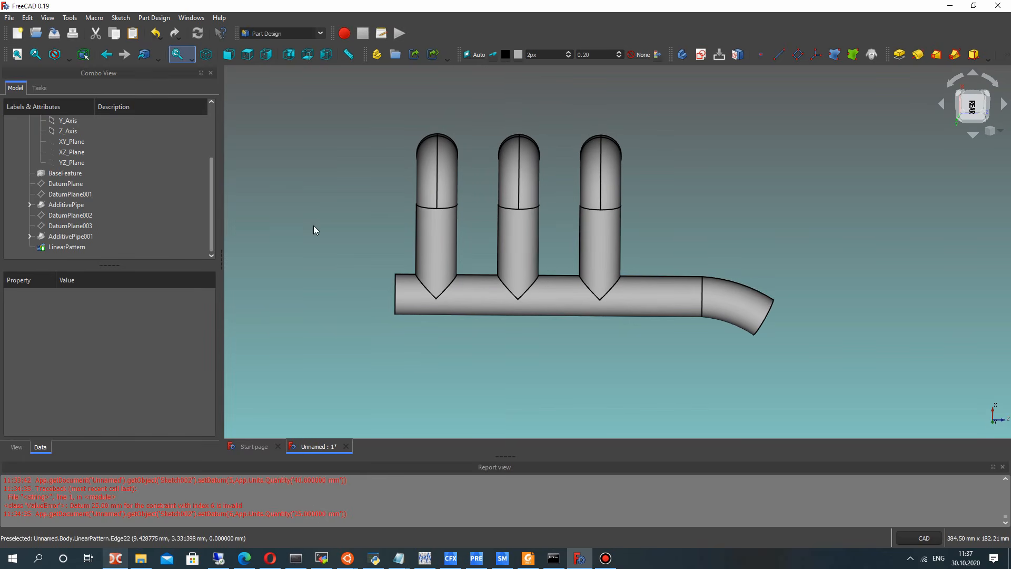
middle_drag(524, 320, 600, 328)
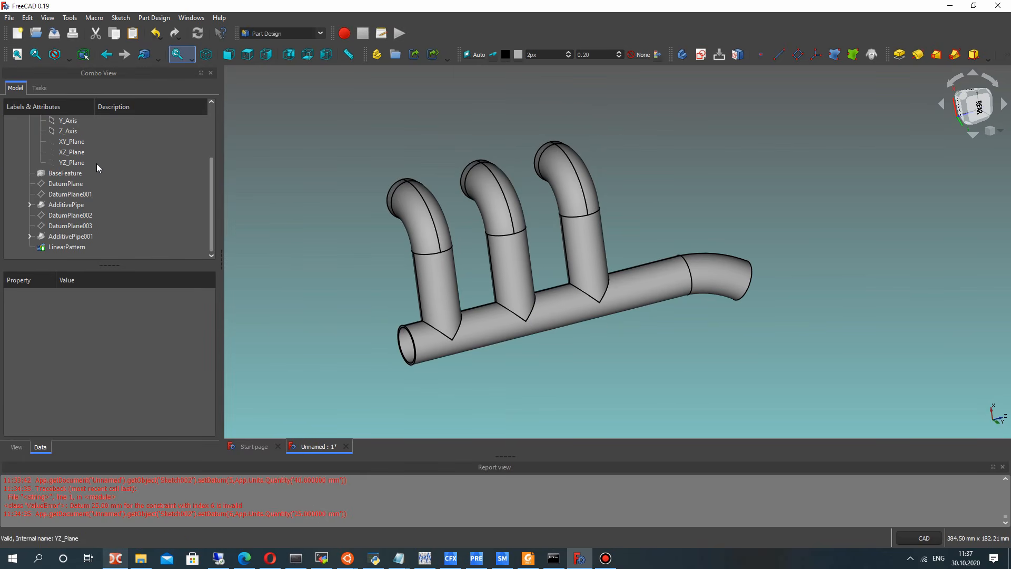
click(63, 184)
click(68, 196)
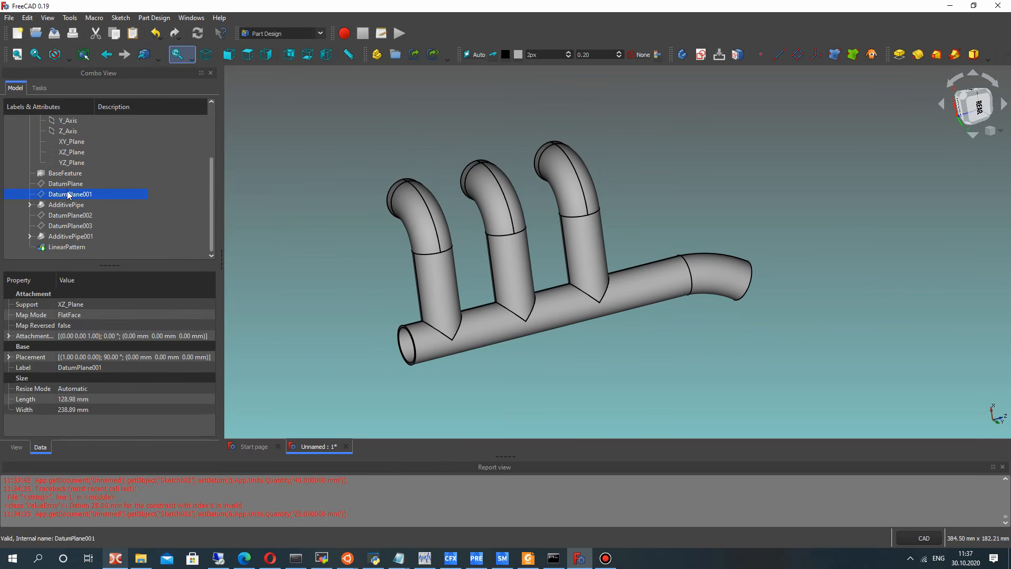
key(space)
middle_drag(558, 238, 628, 234)
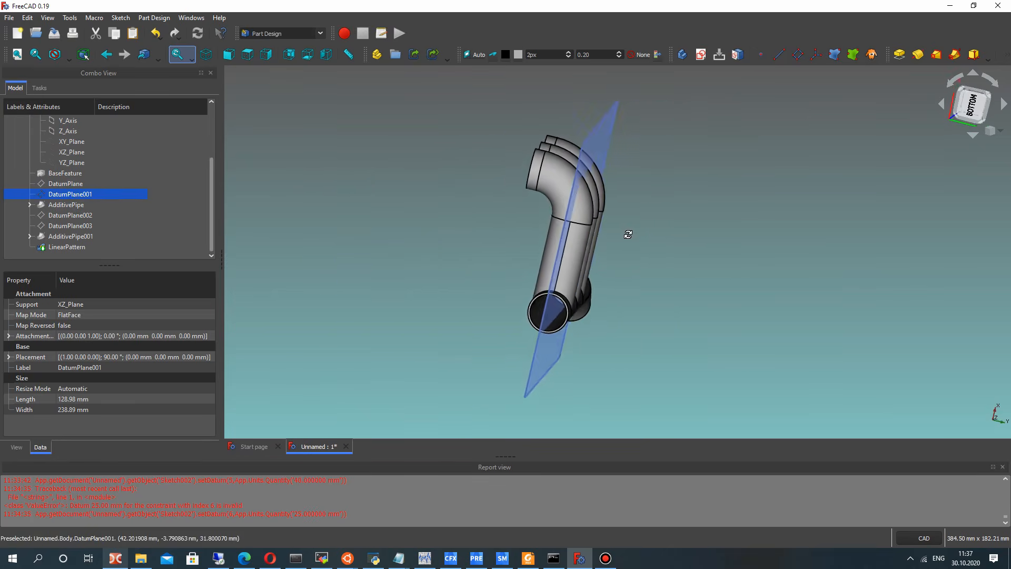
key(4)
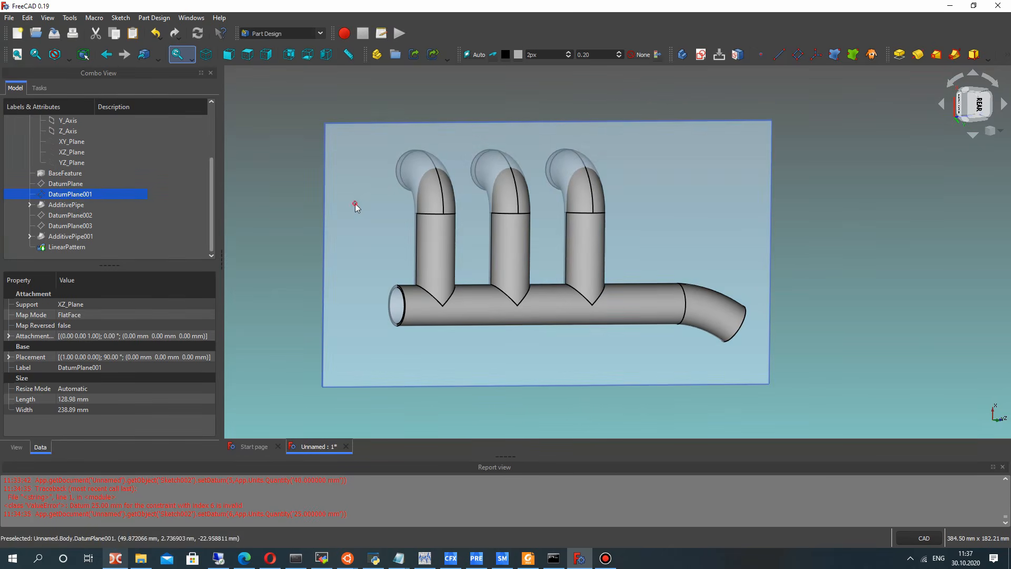
click(355, 203)
click(699, 56)
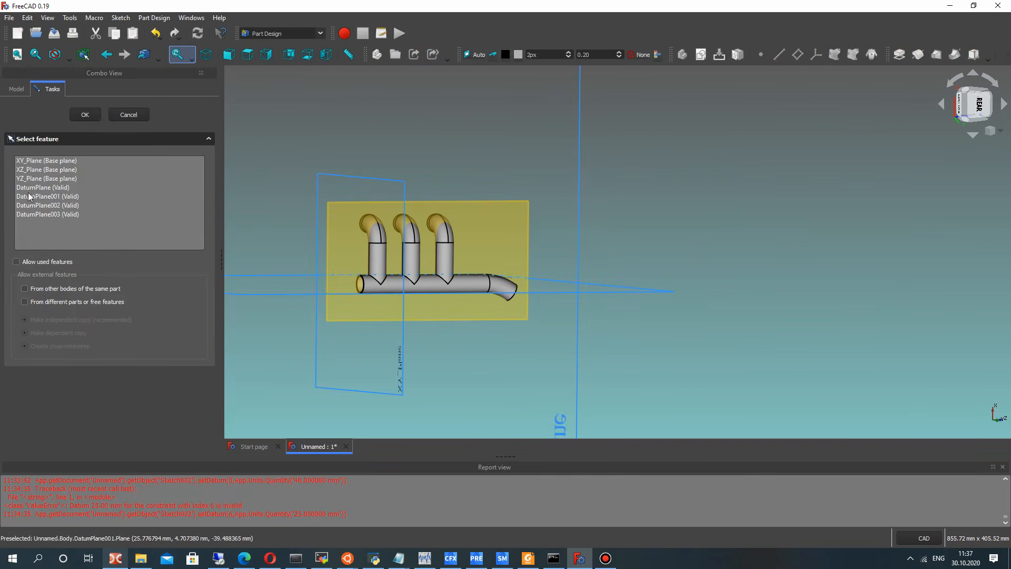
click(130, 115)
Create a new sketch on DatumPlane001
click(61, 226)
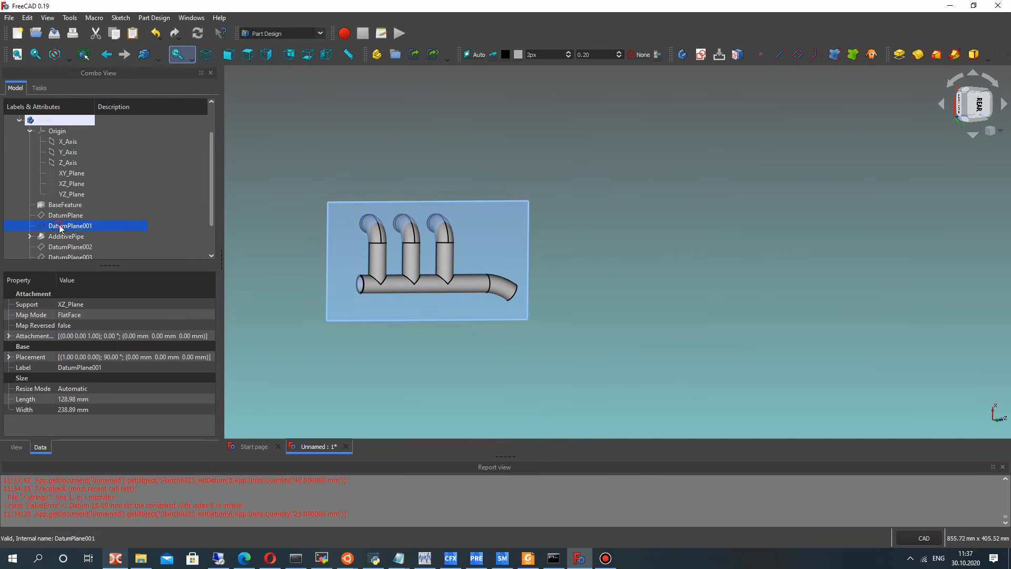
click(701, 54)
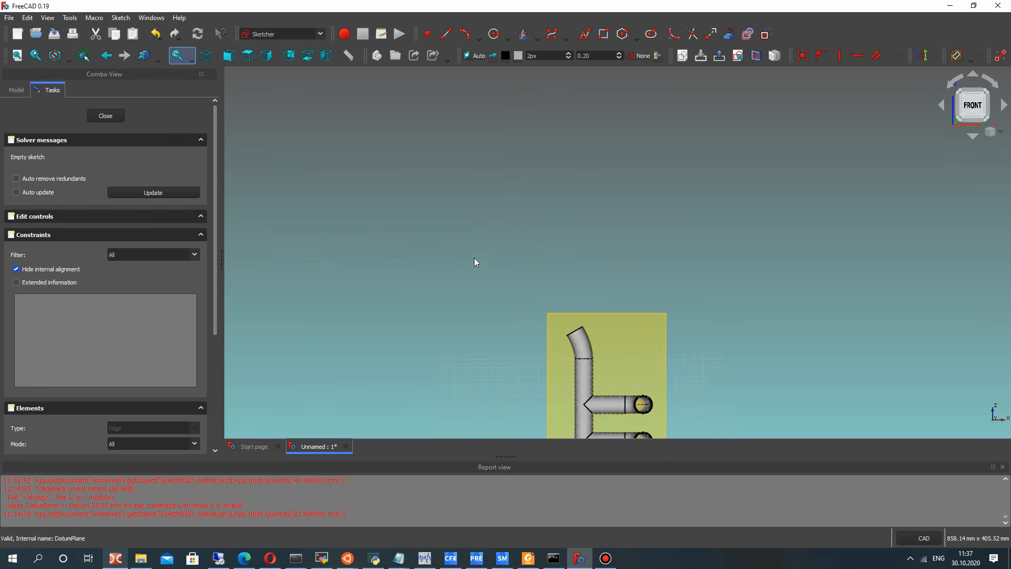
scroll(529, 307, up, 6)
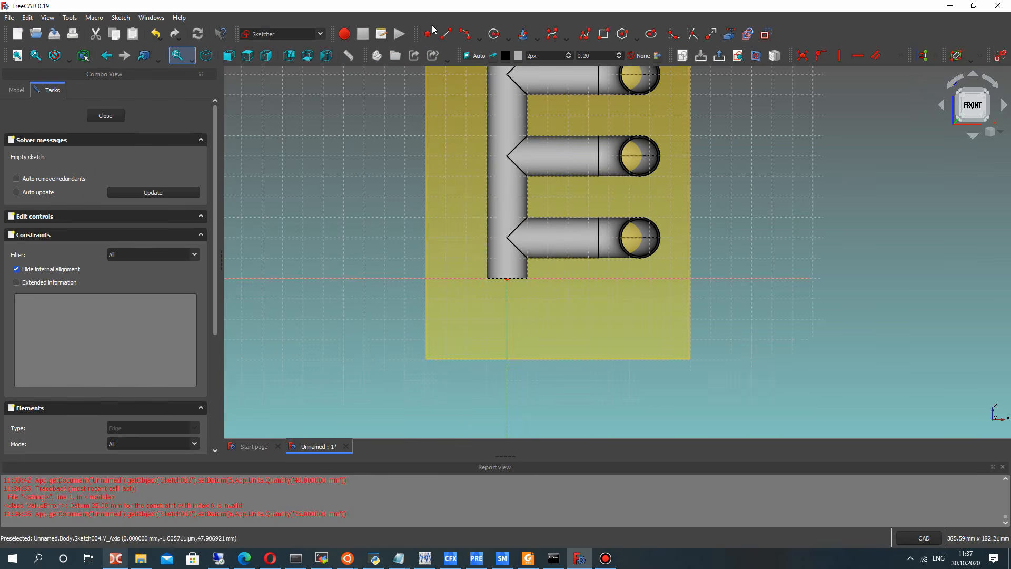
Draw a vertical line about 31 mm down from the origin, then a horizontal line about 64.6 mm long from its lower end
click(445, 36)
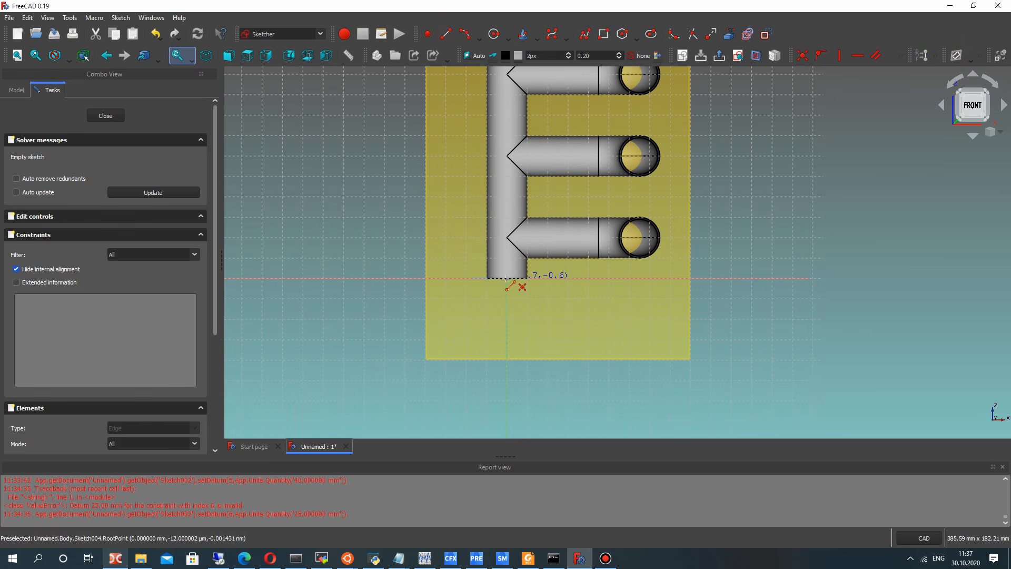
click(507, 279)
click(506, 341)
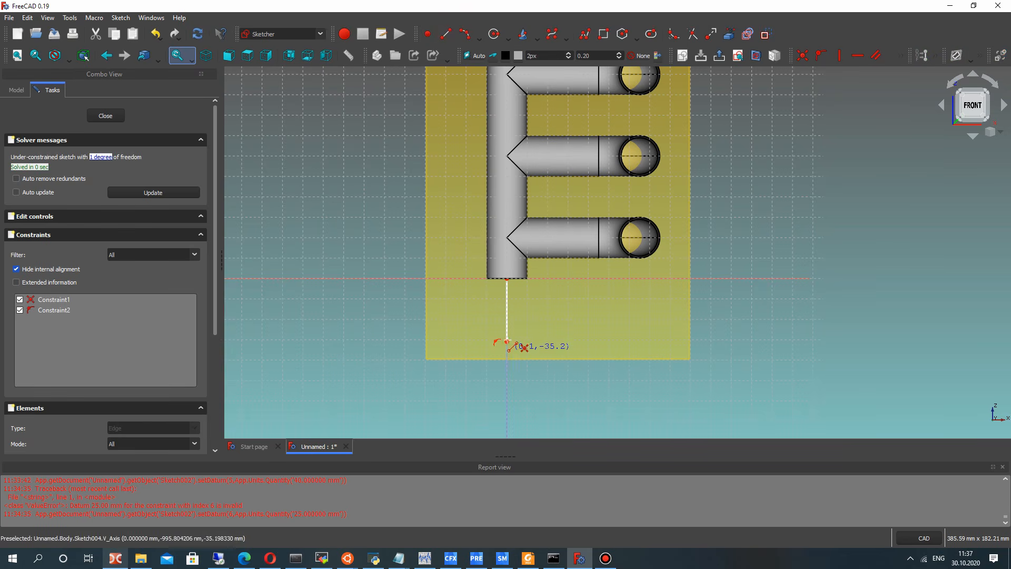
click(506, 342)
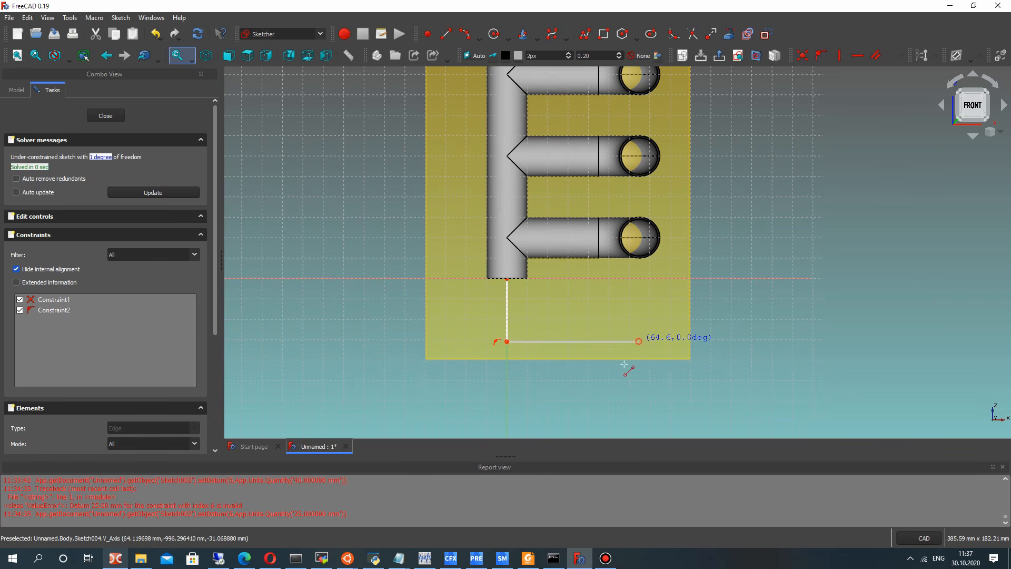
click(638, 341)
Add a horizontal distance constraint of 40 mm to the horizontal line
mouse_move(638, 342)
middle_down()
mouse_move(597, 334)
mouse_move(595, 280)
mouse_move(575, 237)
mouse_move(600, 280)
mouse_move(611, 279)
mouse_move(575, 318)
middle_up()
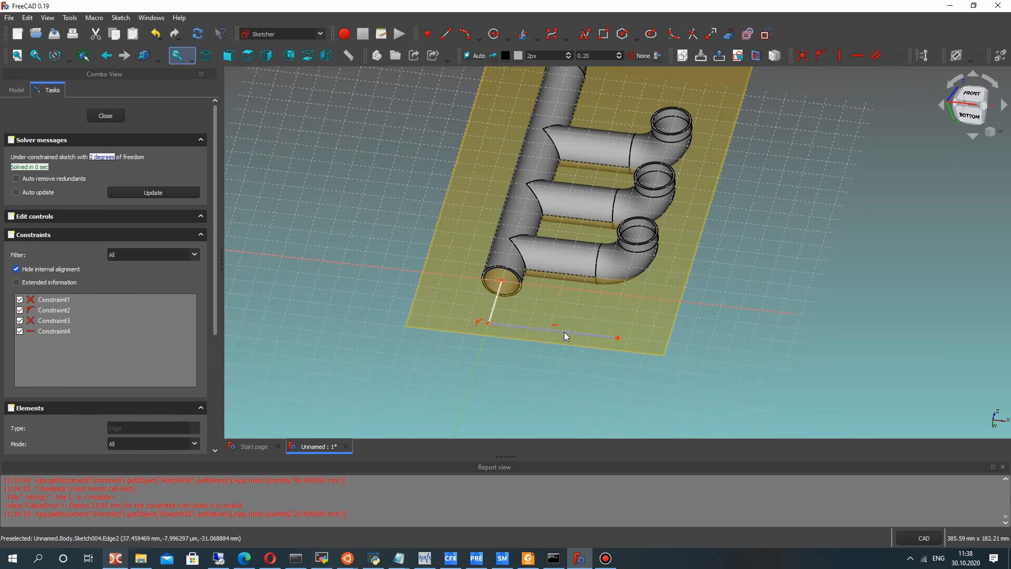
click(899, 54)
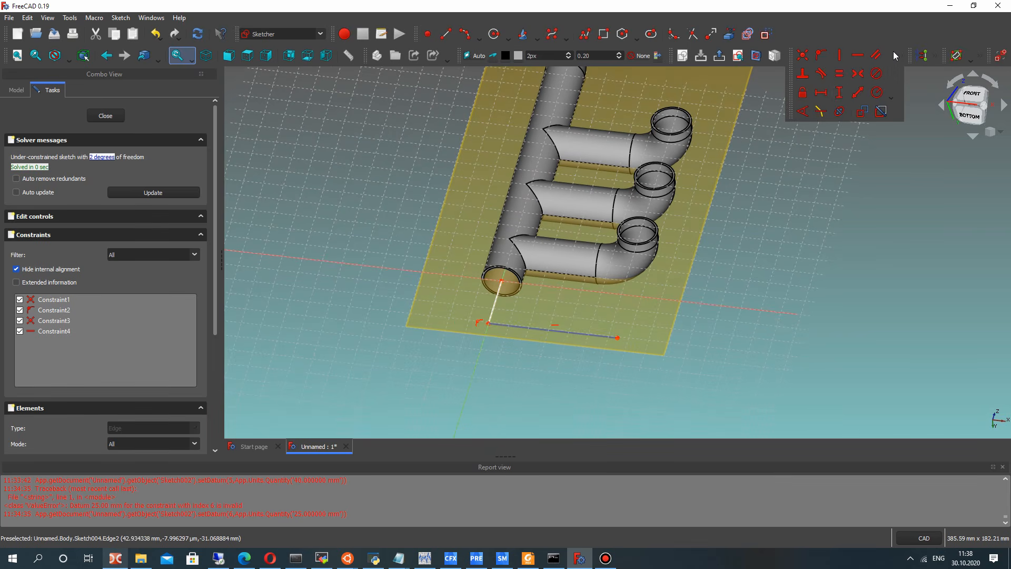
click(821, 93)
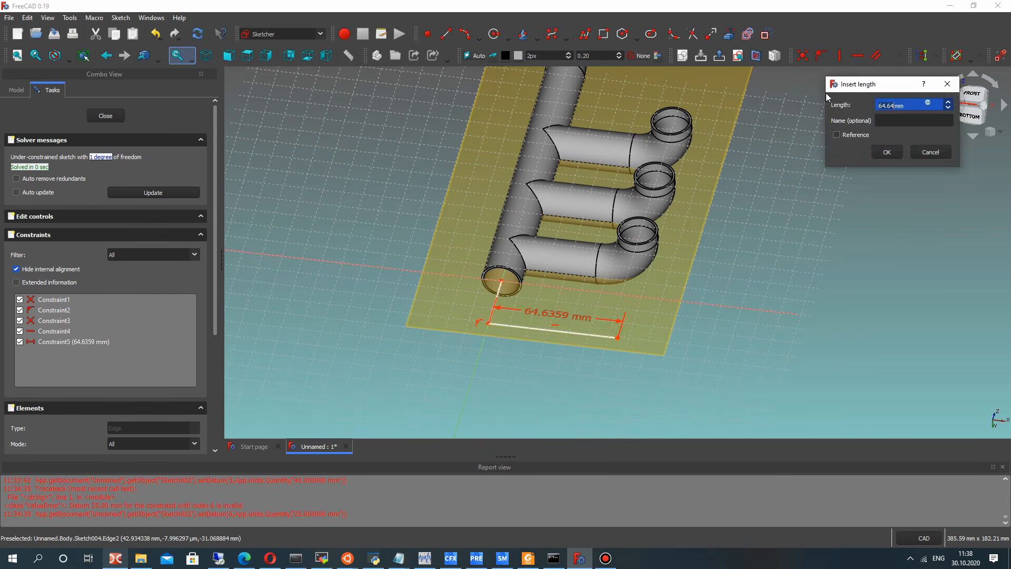
text(40)
key(Return)
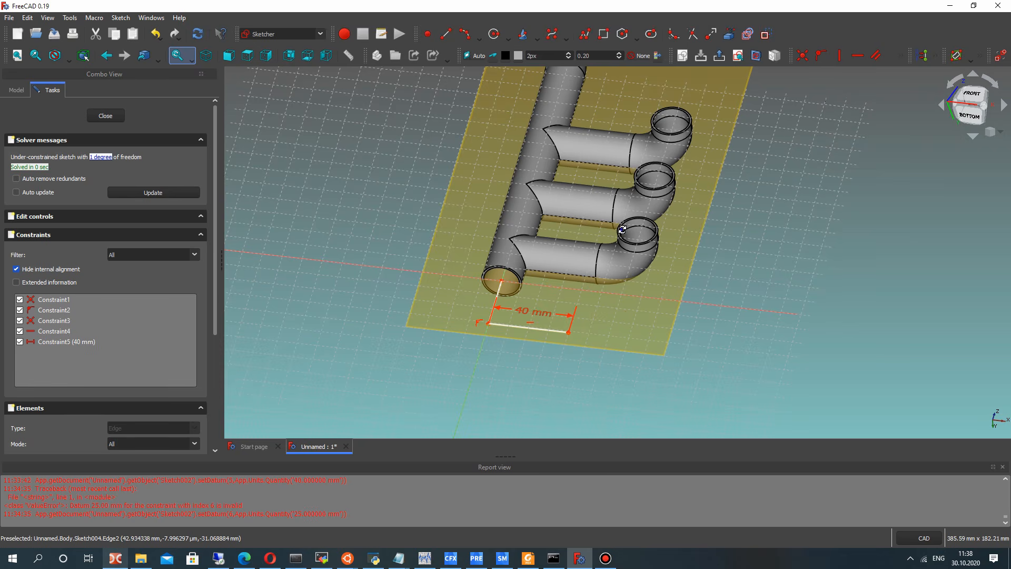
Try 50 mm for the horizontal line's length, settle on 45 mm, and reposition the dimension between the line and the pipe end
mouse_move(623, 229)
middle_down()
mouse_move(658, 223)
mouse_move(627, 295)
mouse_move(633, 290)
middle_up()
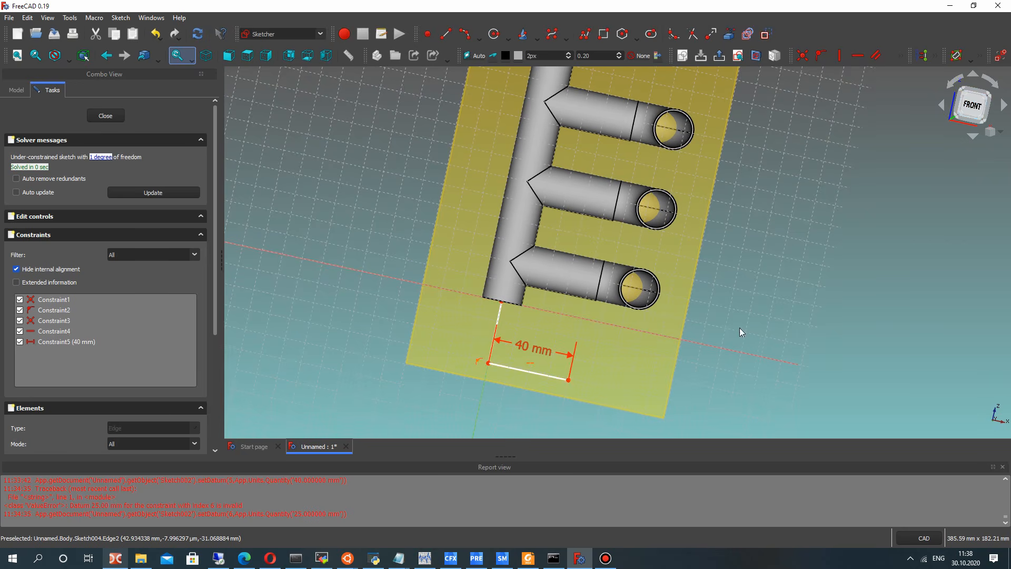
click(974, 98)
scroll(605, 384, up, 5)
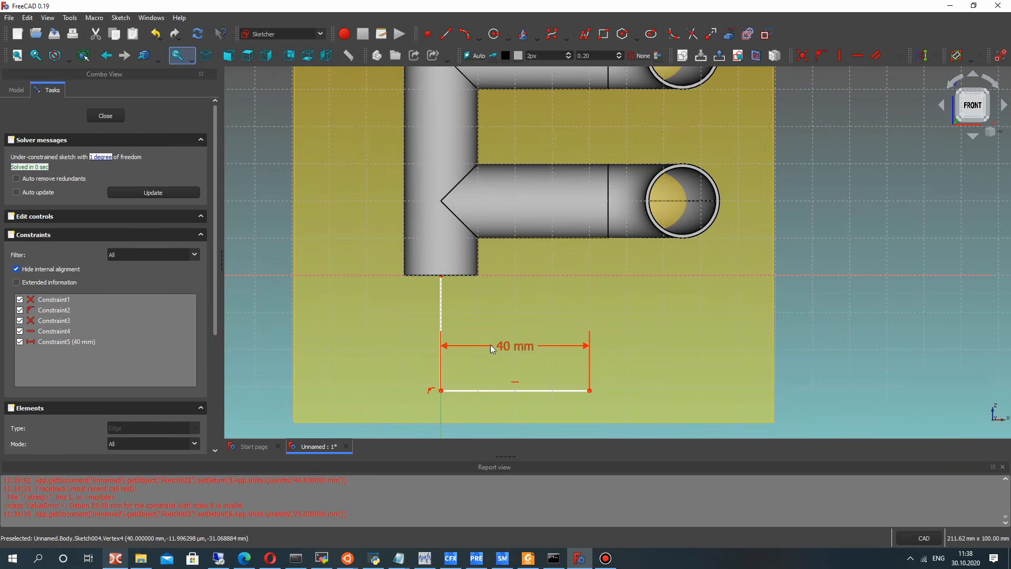
double_click(501, 345)
text(50)
key(Return)
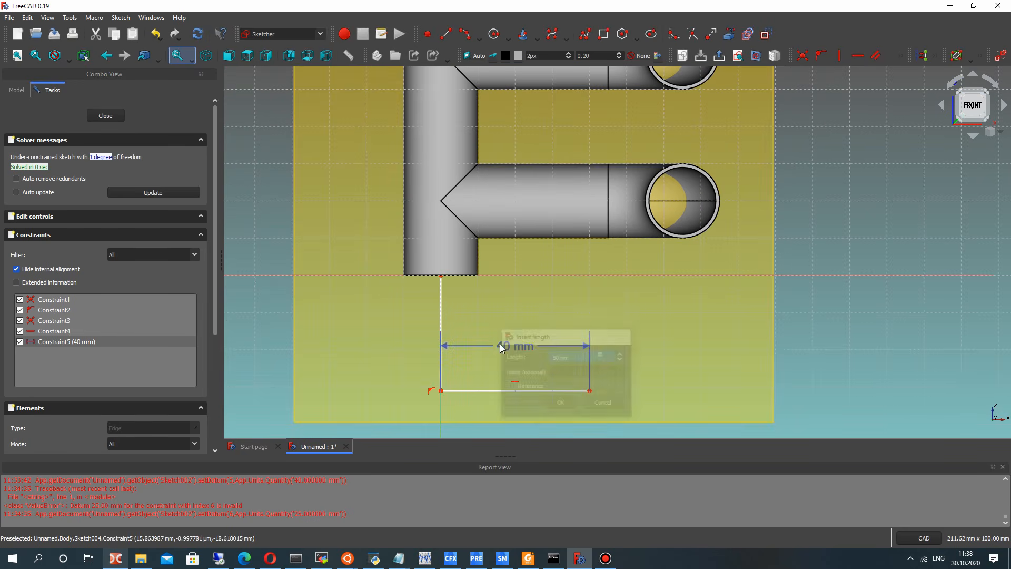
double_click(521, 343)
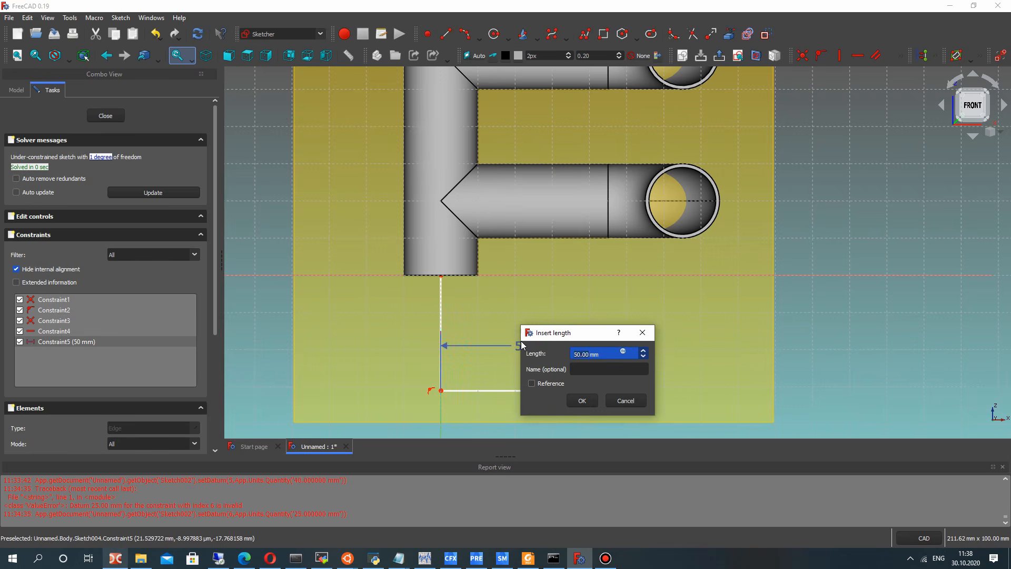
text(45)
key(Return)
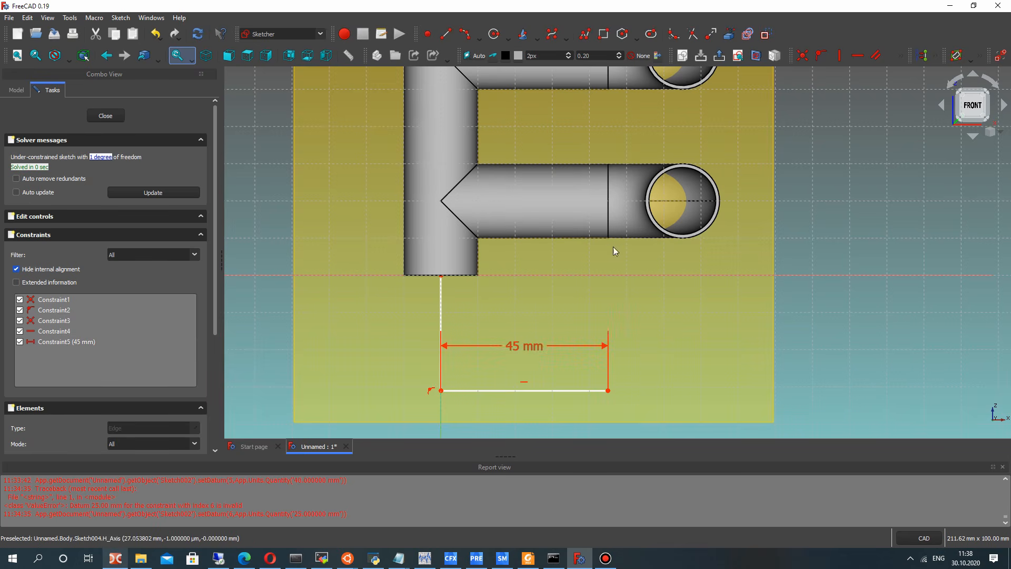
drag(528, 351, 616, 129)
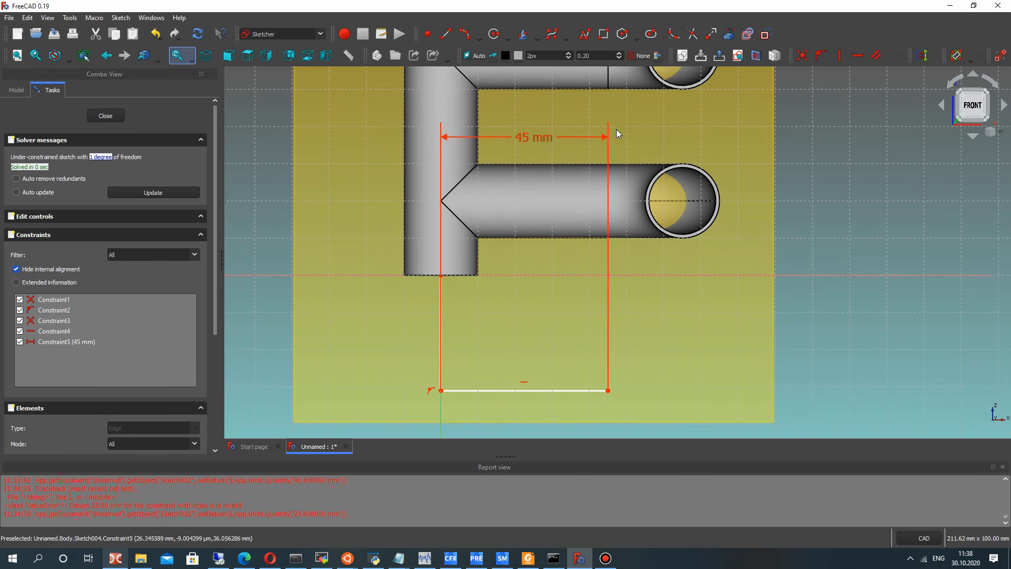
drag(528, 135, 542, 320)
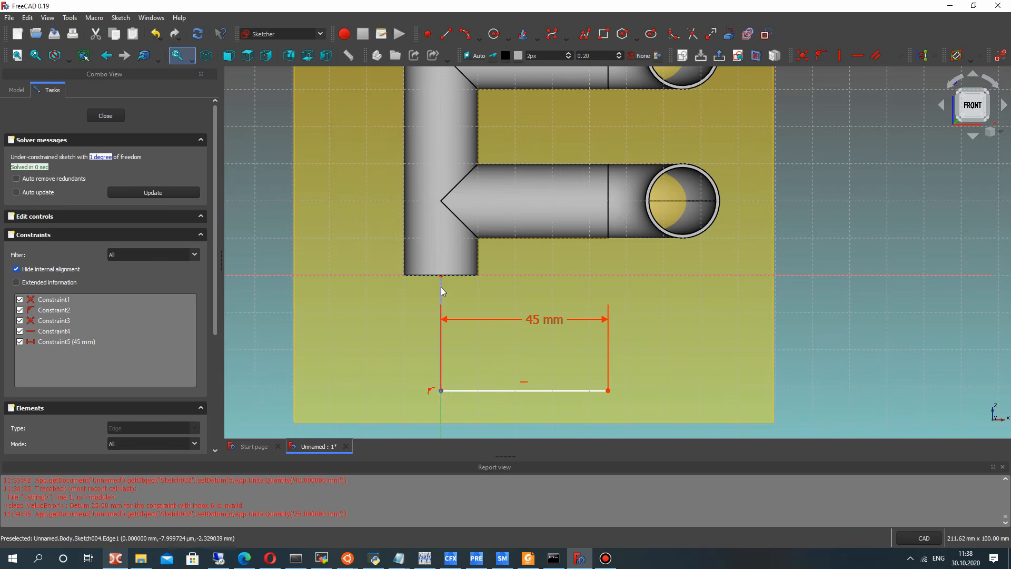
Add a vertical distance constraint of 20 mm to the vertical line below the origin
click(904, 59)
click(841, 95)
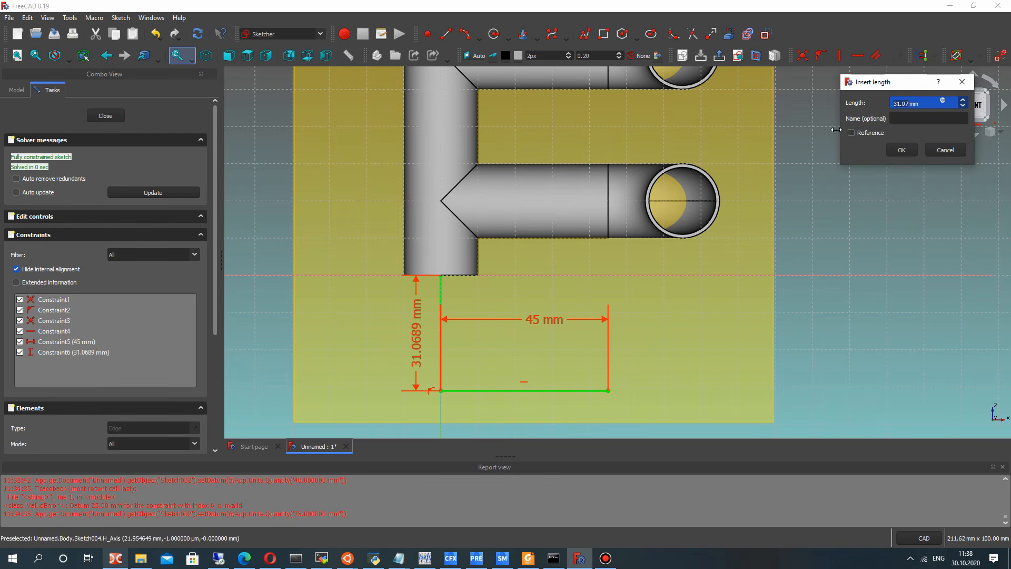
text(20)
key(Return)
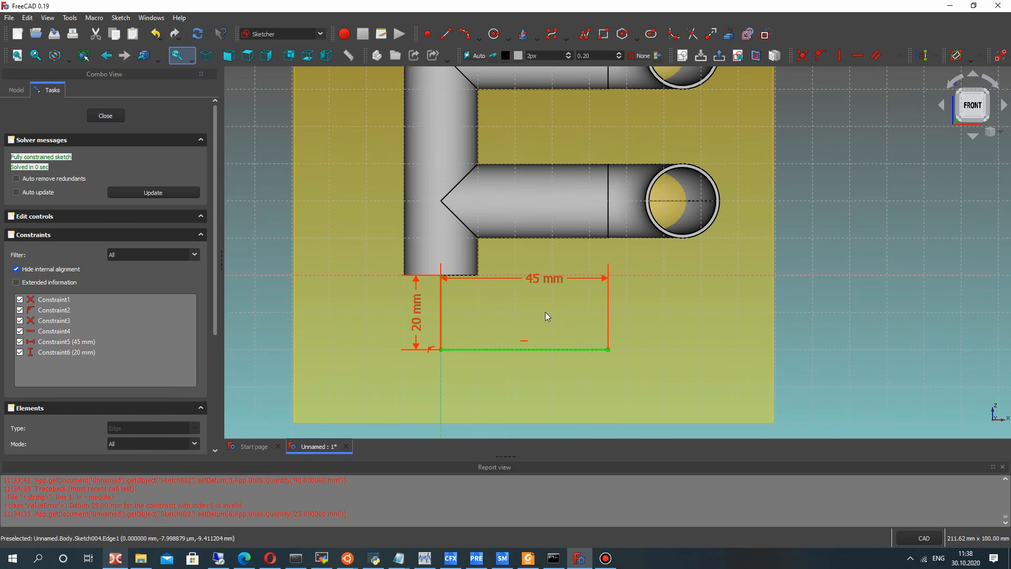
Fillet the corner between the sketch's vertical and horizontal lines
scroll(477, 305, down, 2)
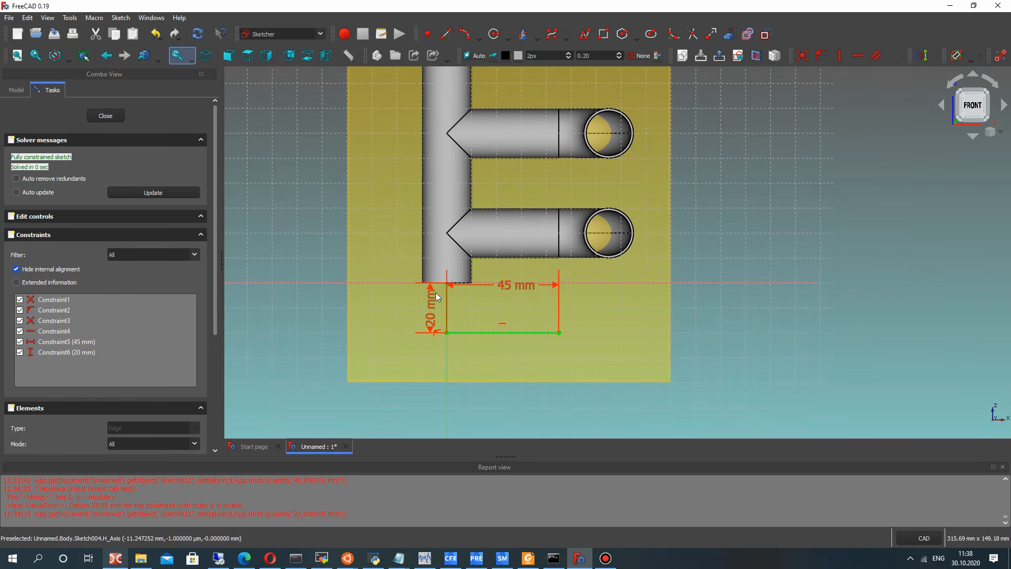
scroll(447, 322, up, 3)
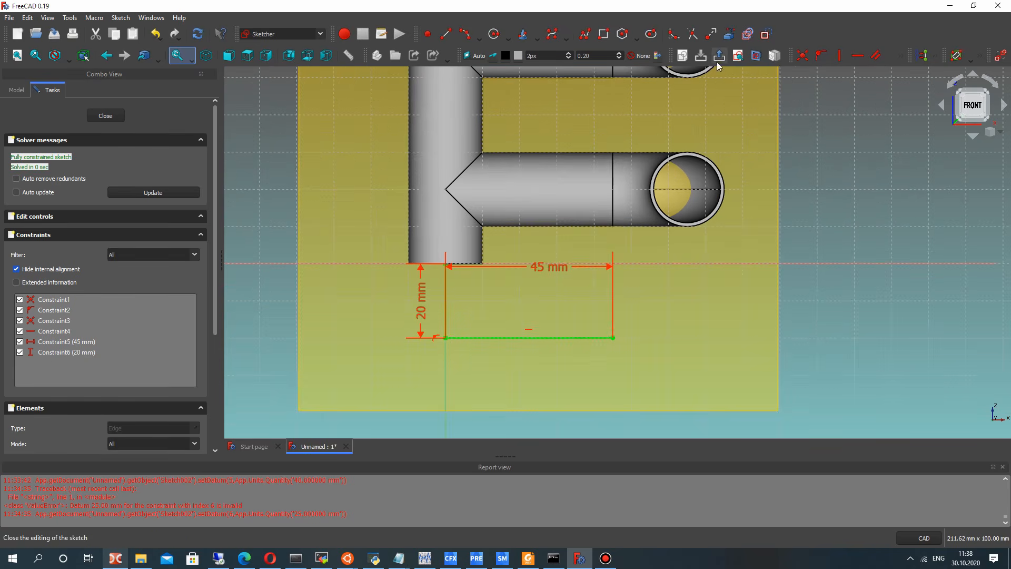
click(898, 60)
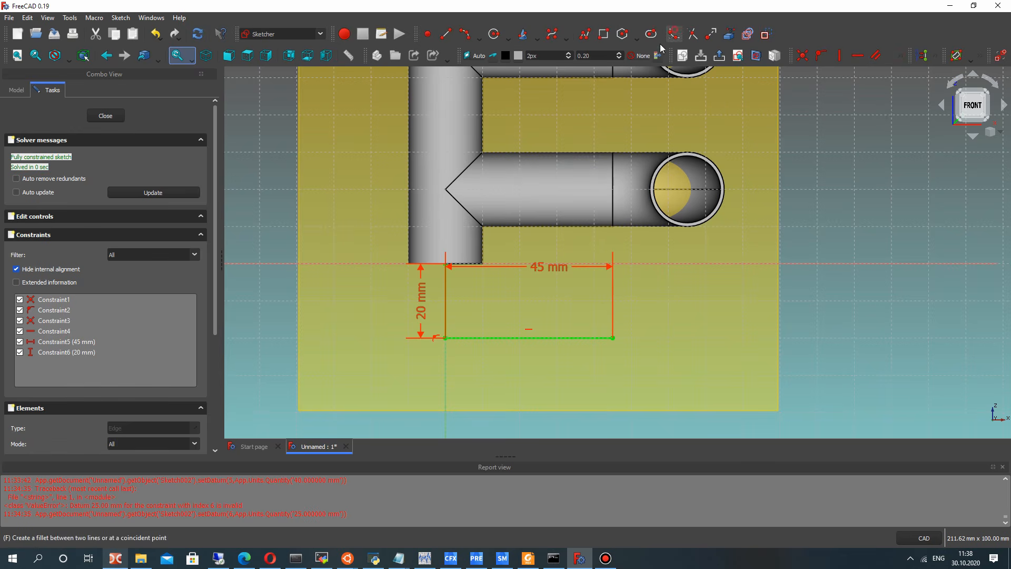
click(445, 308)
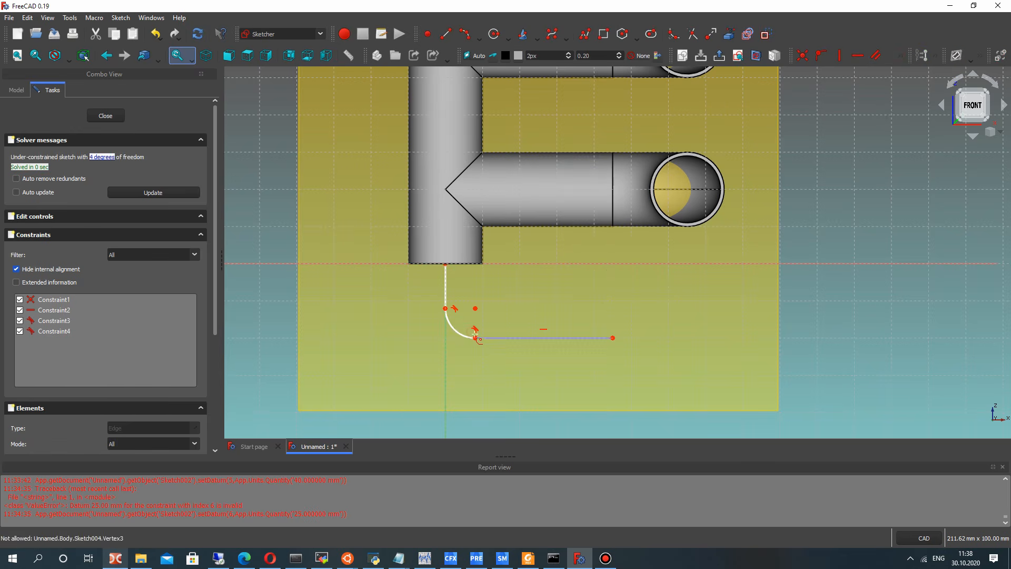
right_click(436, 285)
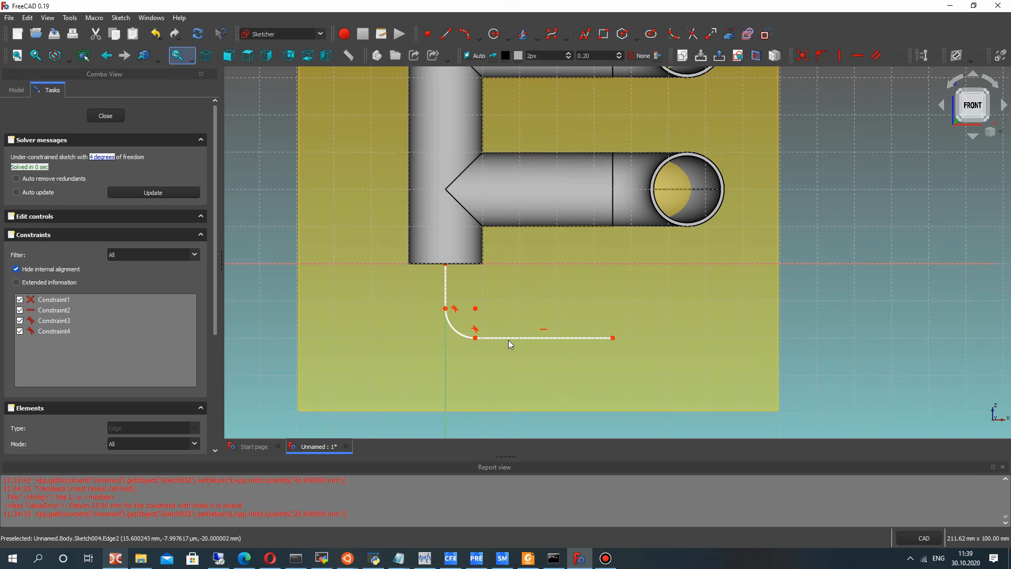
Add a 20 mm vertical distance constraint between the horizontal line's free end and the horizontal axis
click(612, 337)
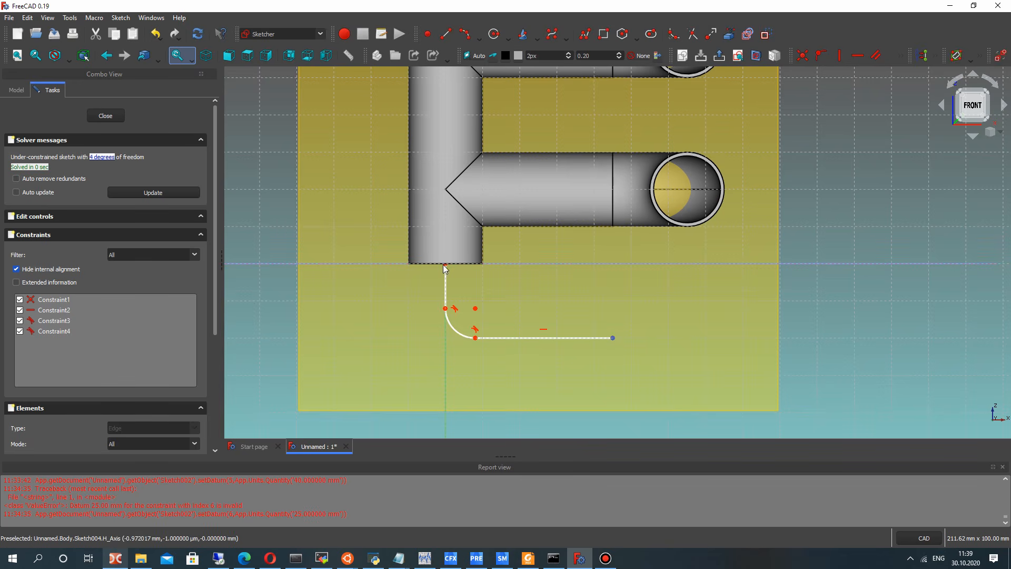
click(542, 264)
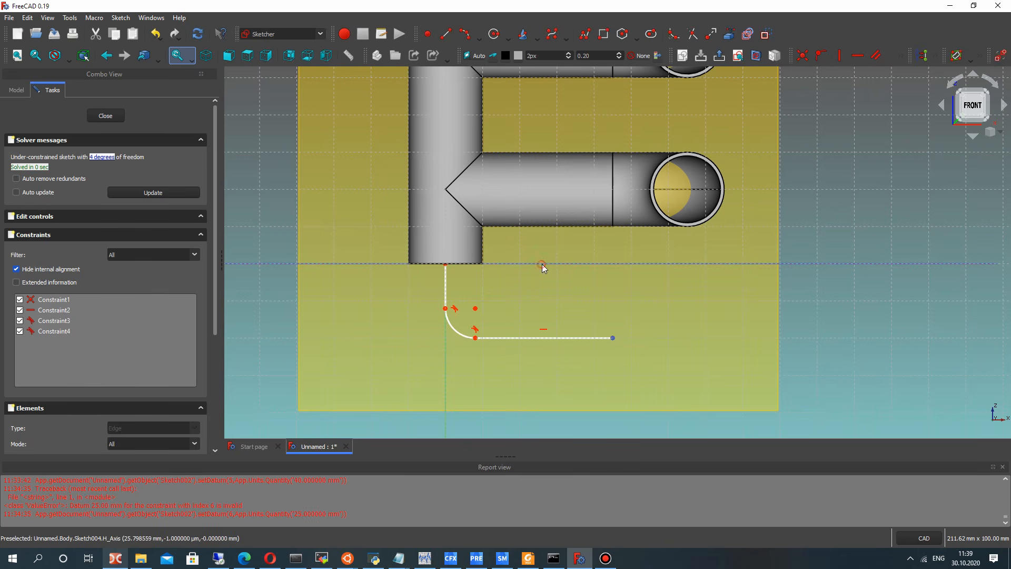
click(899, 57)
click(838, 94)
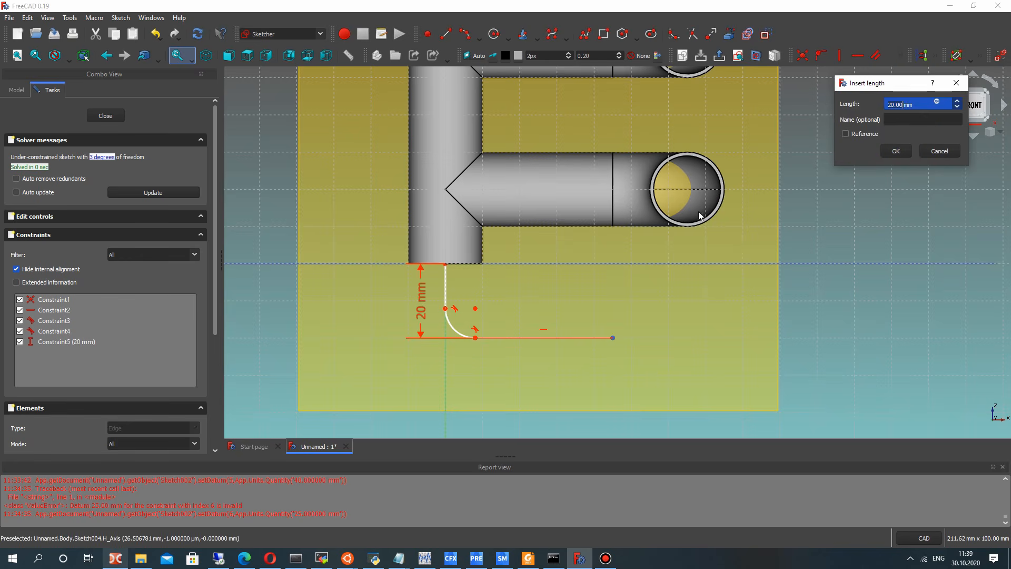
click(885, 152)
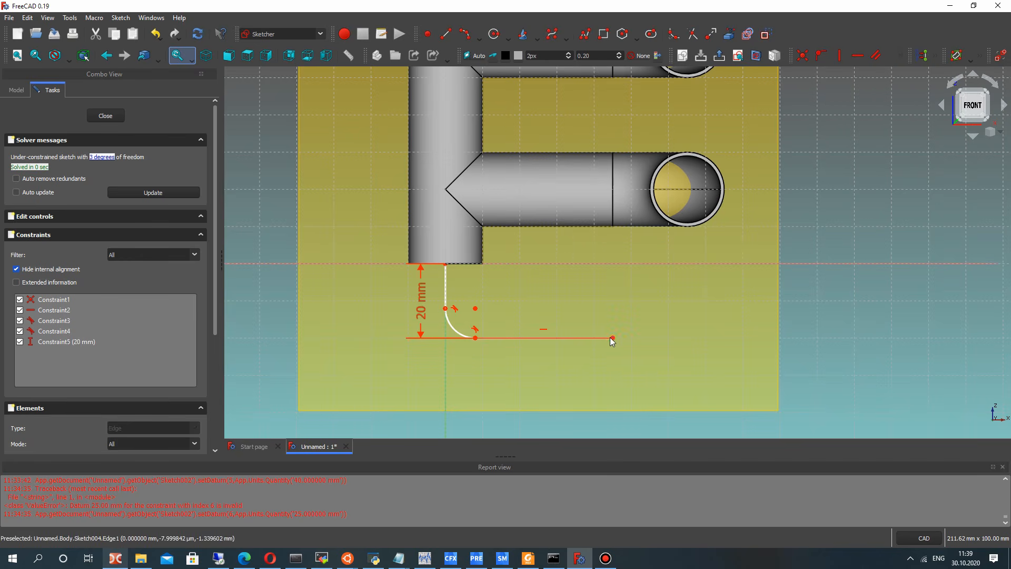
Add a 45 mm horizontal distance constraint between the origin and the horizontal line's free end
click(612, 339)
click(445, 264)
click(902, 55)
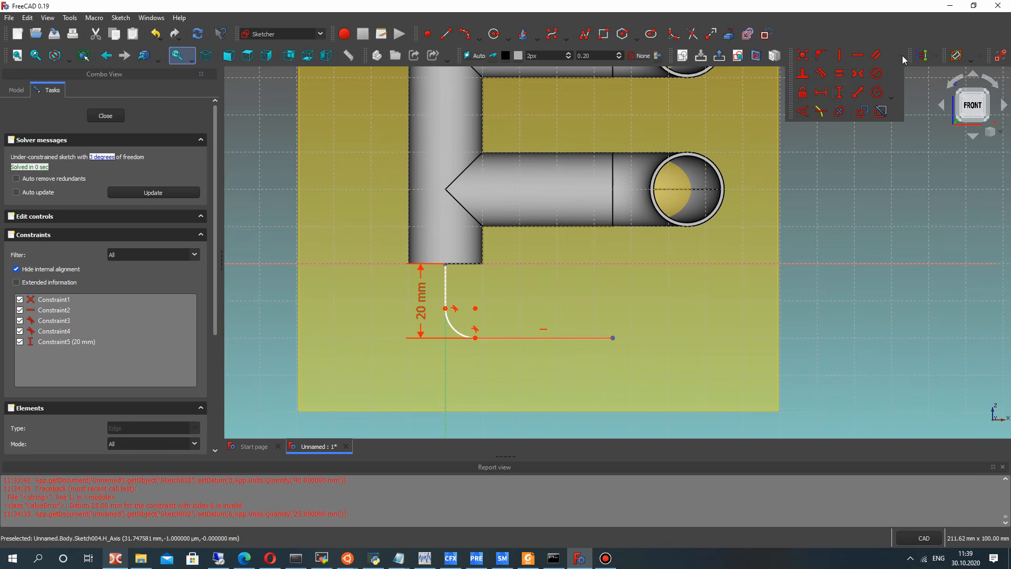
click(822, 94)
click(884, 151)
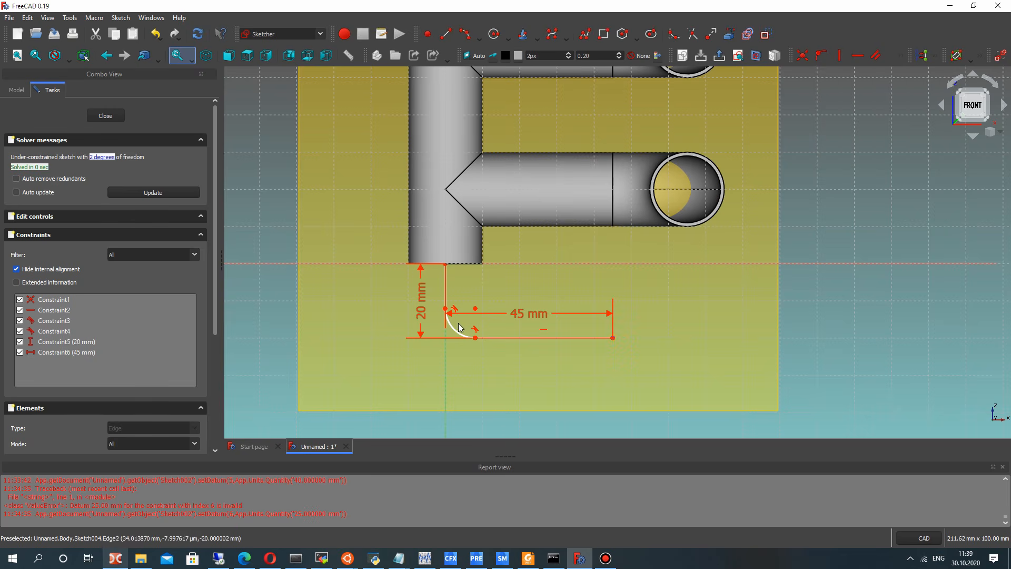
Constrain the short line below the pipe end to be vertical and enlarge the fillet arc freehand
drag(459, 328, 457, 294)
click(843, 57)
mouse_move(450, 328)
mouse_down()
mouse_move(485, 320)
mouse_move(466, 329)
mouse_up()
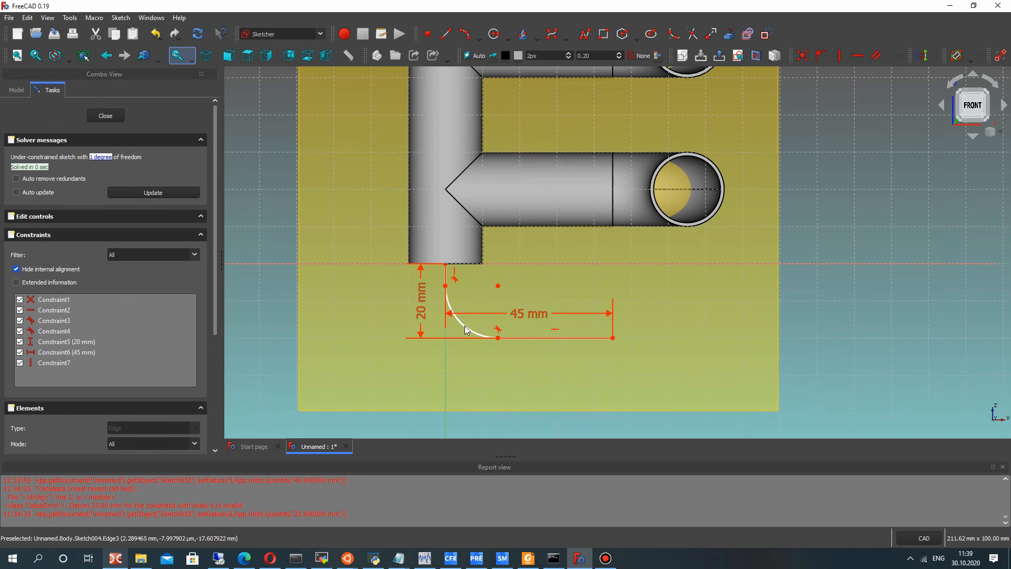
Add a radius constraint to the fillet arc, trying 15 mm first and settling on 20 mm
click(904, 56)
click(875, 85)
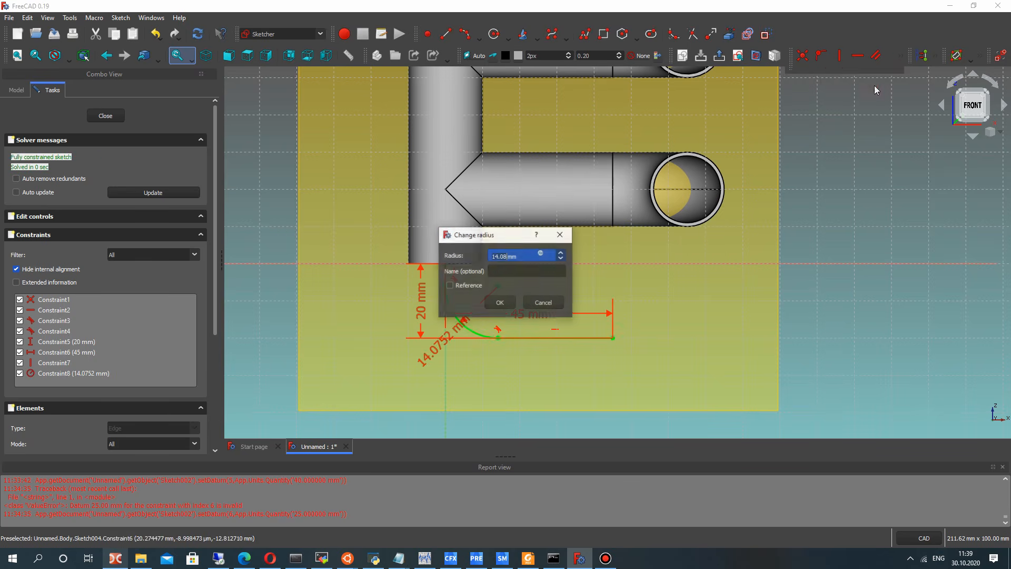
text(15)
key(Return)
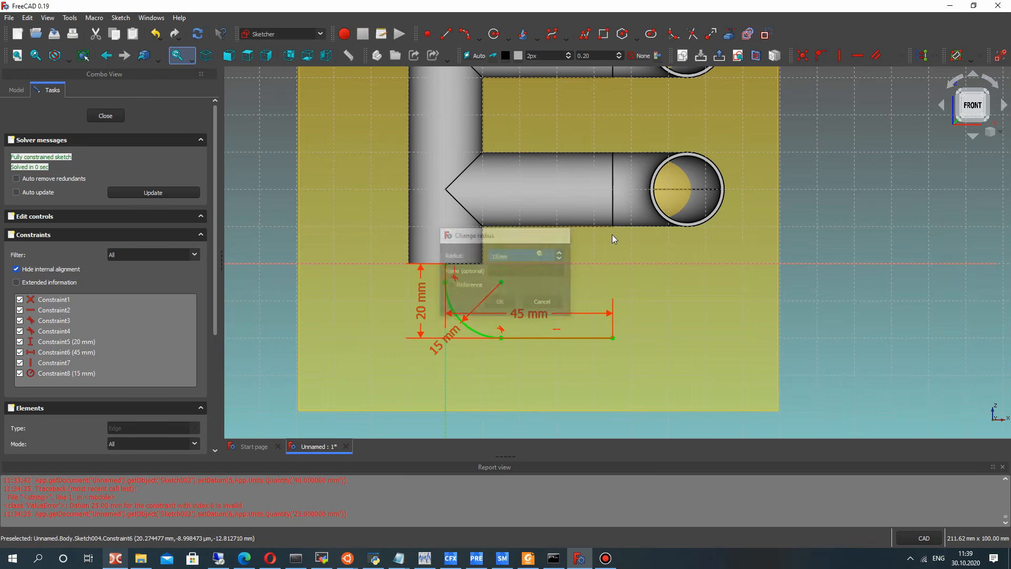
double_click(452, 338)
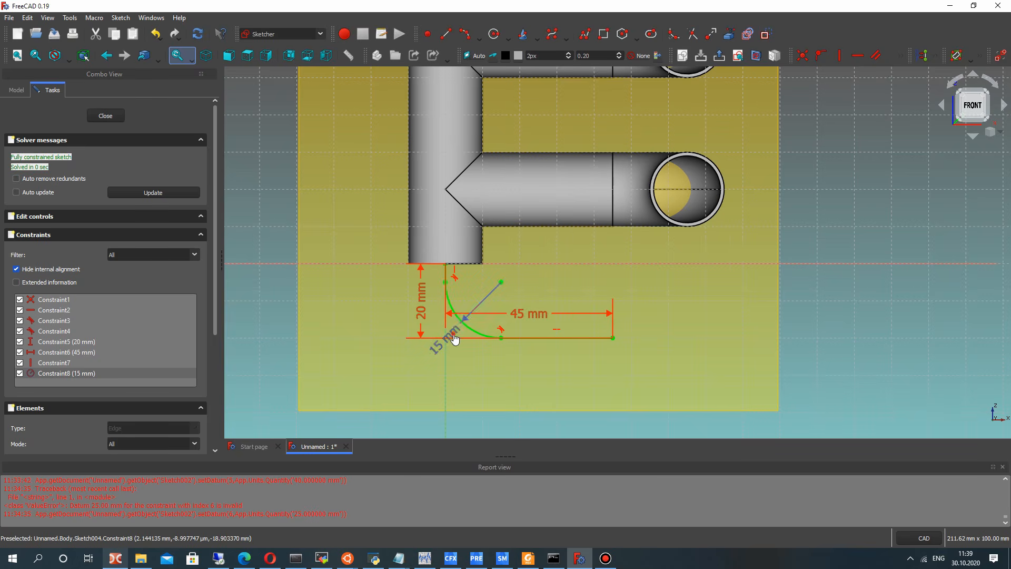
key(Return)
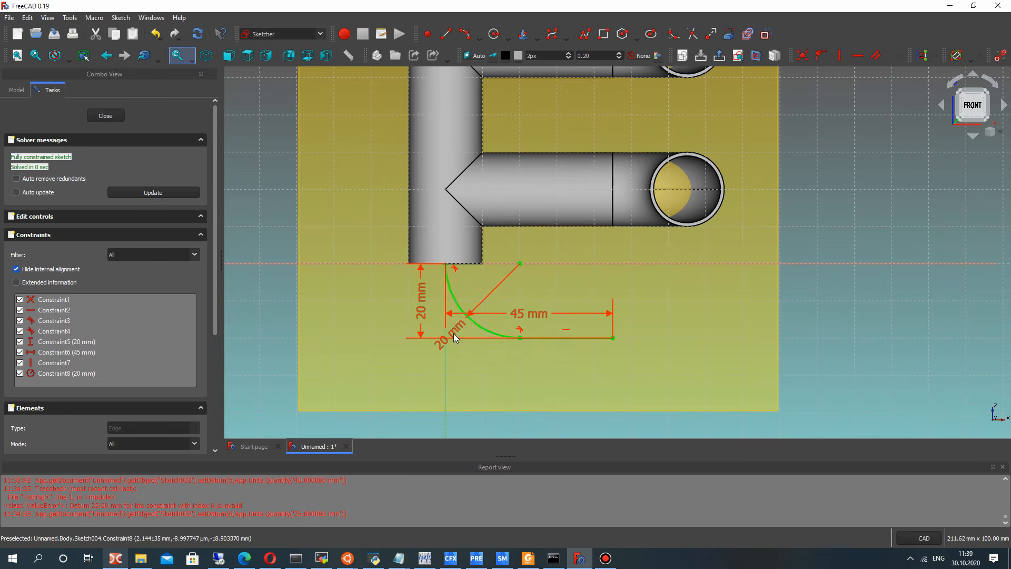
Close the finished path sketch and hide DatumPlane001, the plane it lies on
middle_drag(456, 326, 526, 285)
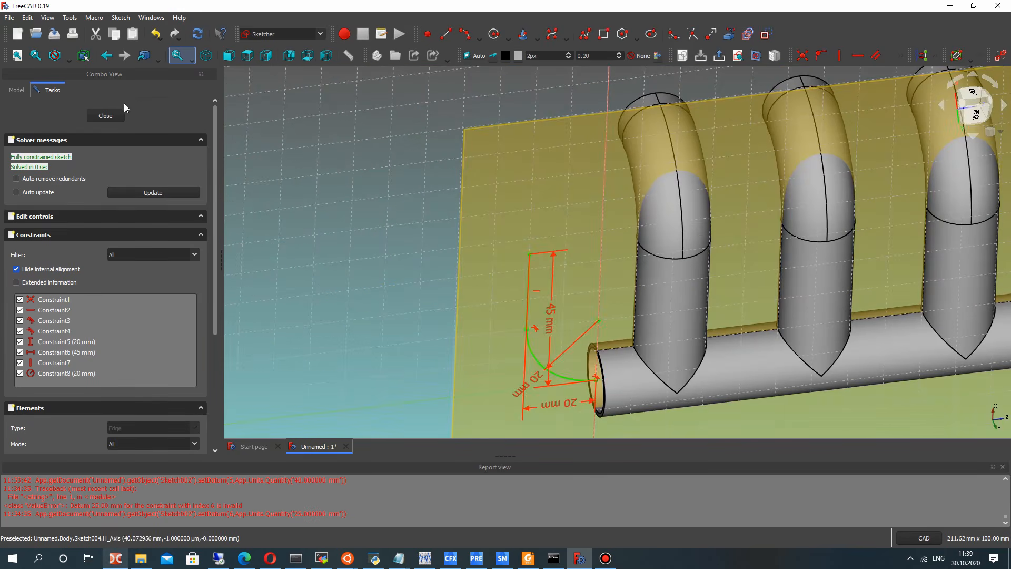
middle_drag(630, 287, 687, 294)
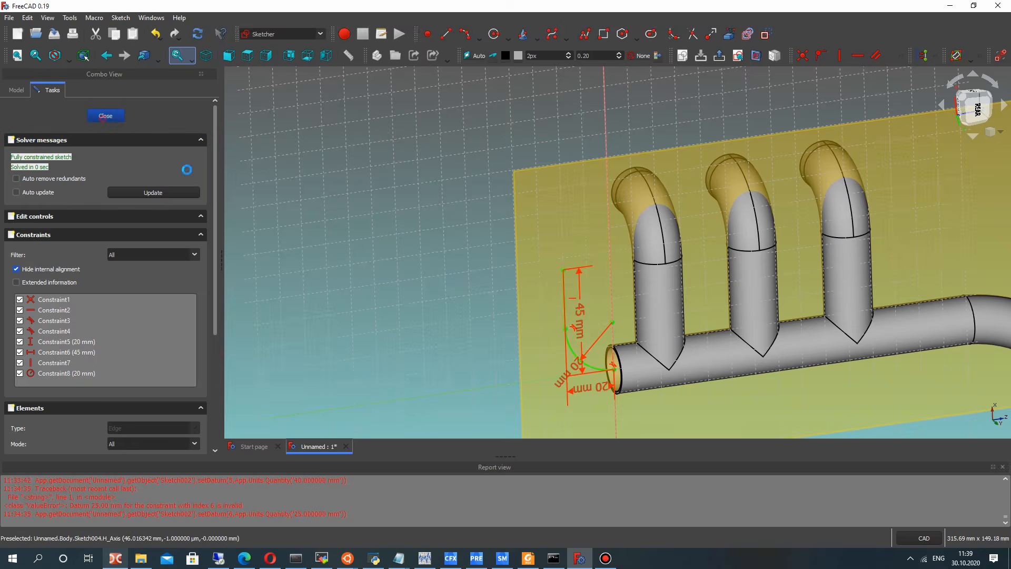
click(105, 115)
scroll(339, 270, up, 5)
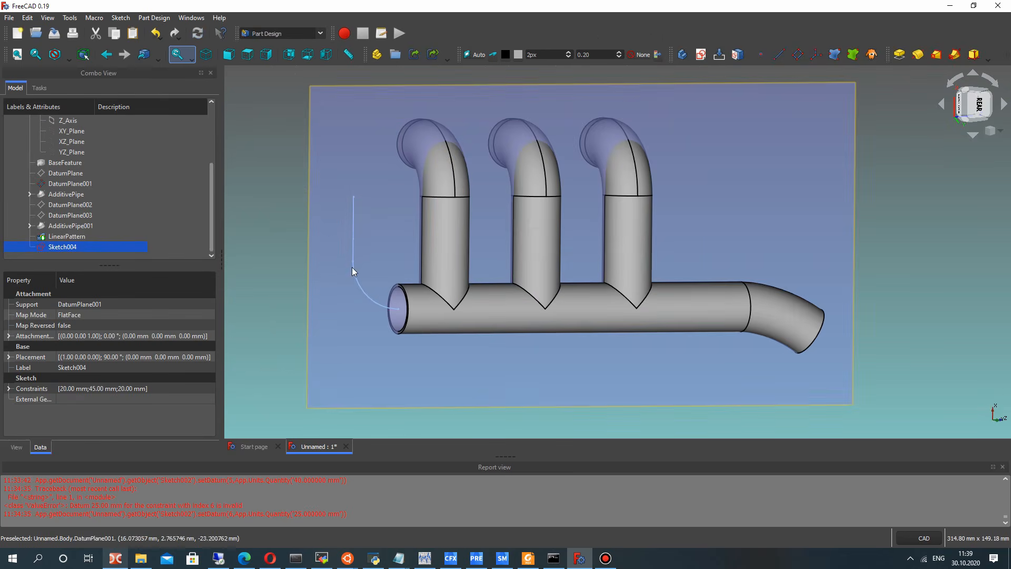
middle_drag(426, 307, 384, 214)
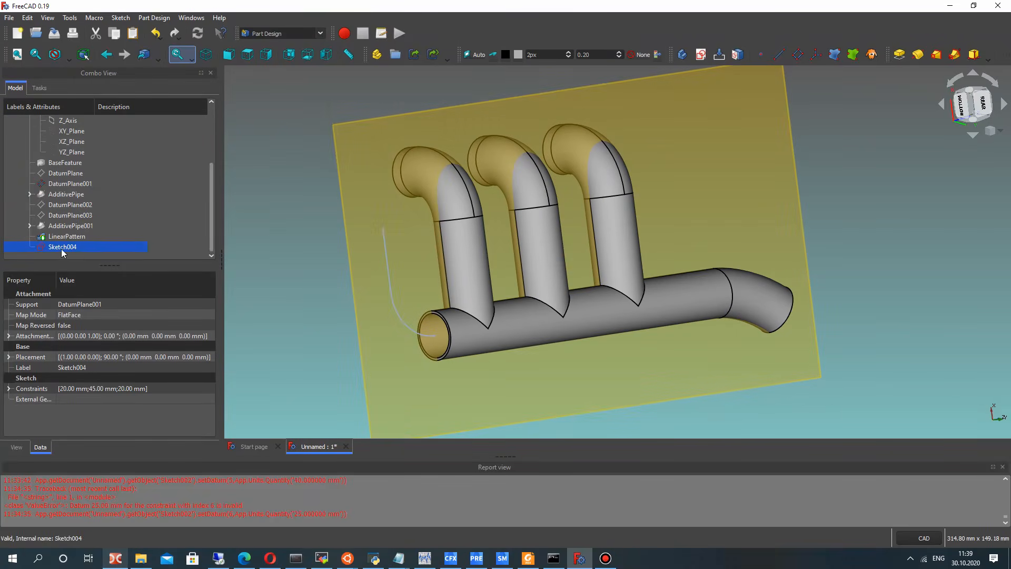
click(377, 189)
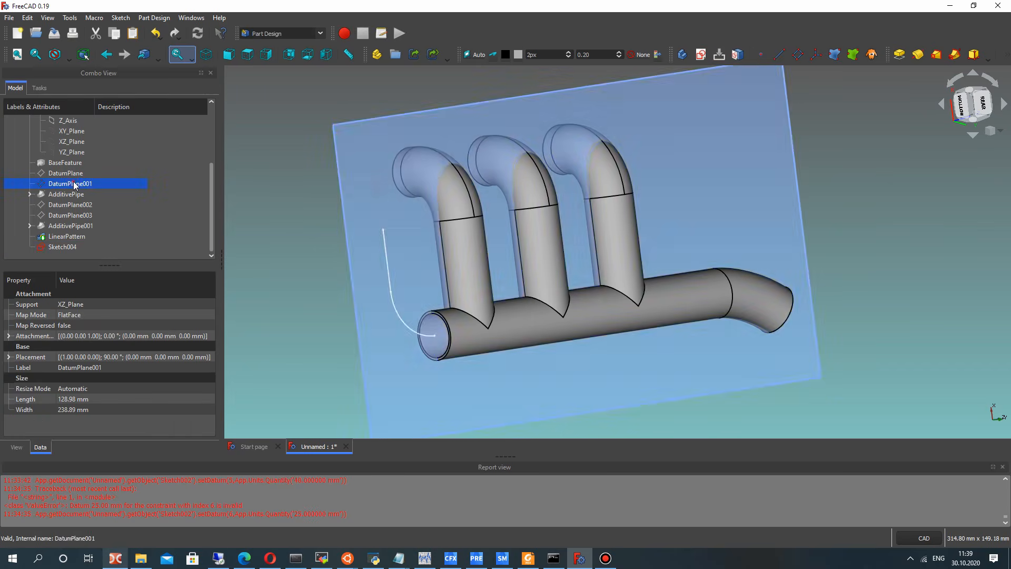
key(space)
scroll(428, 353, up, 2)
click(328, 235)
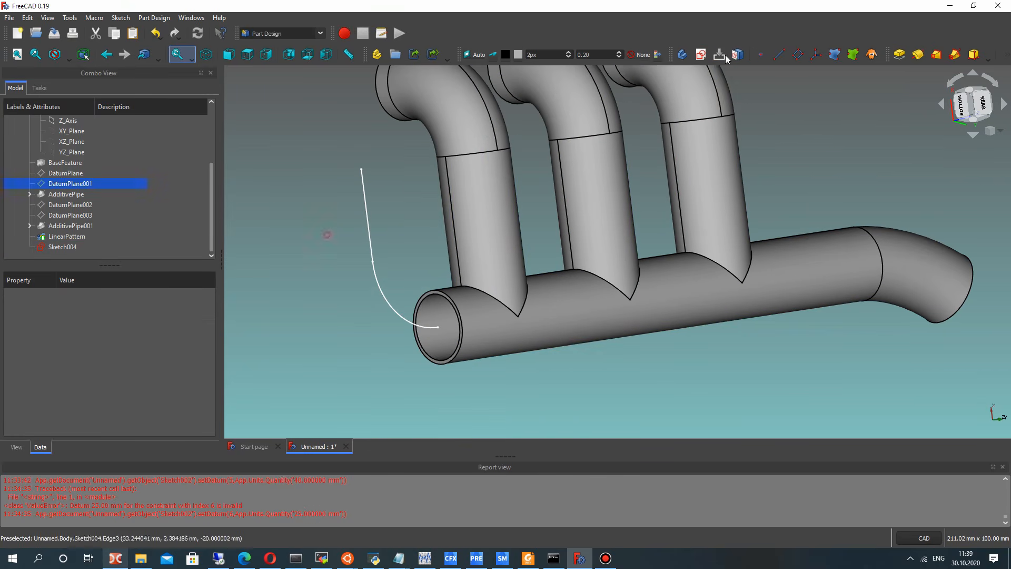
Create a new datum plane with its attachment left deactivated
click(721, 55)
scroll(384, 180, down, 3)
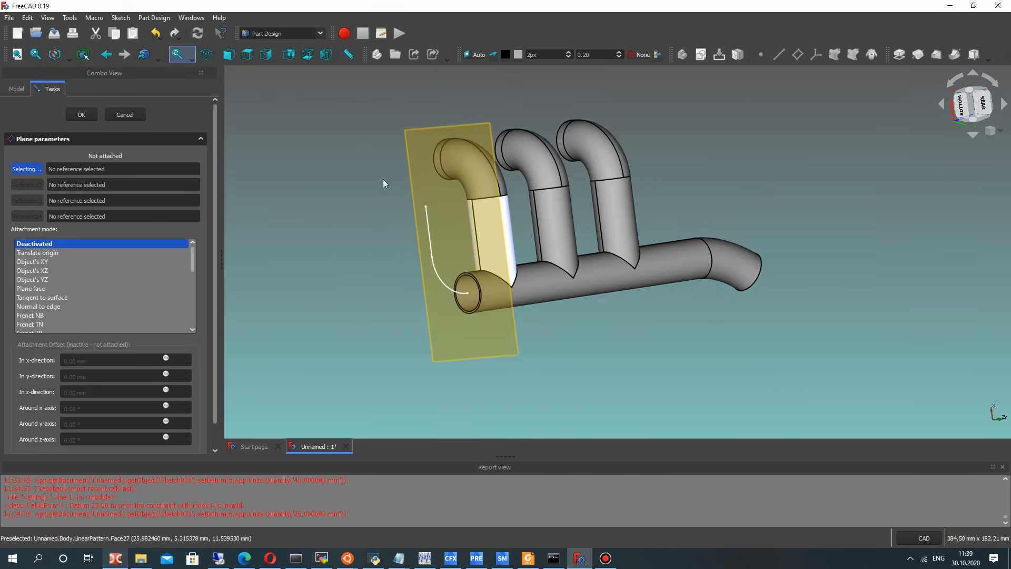
click(81, 114)
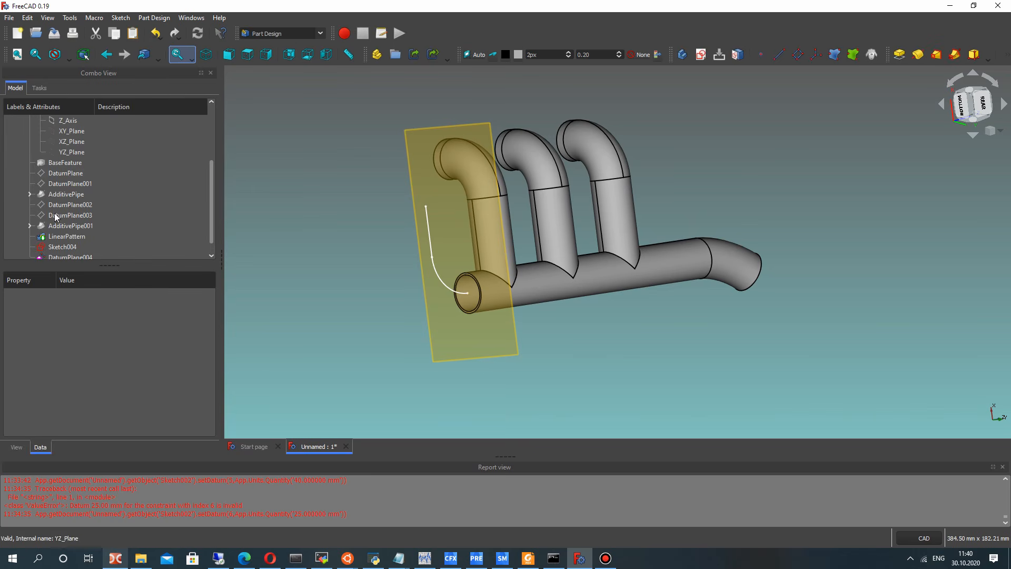
Edit DatumPlane004 and attach it to XY_Plane in Plane face mode with zero offsets
click(51, 173)
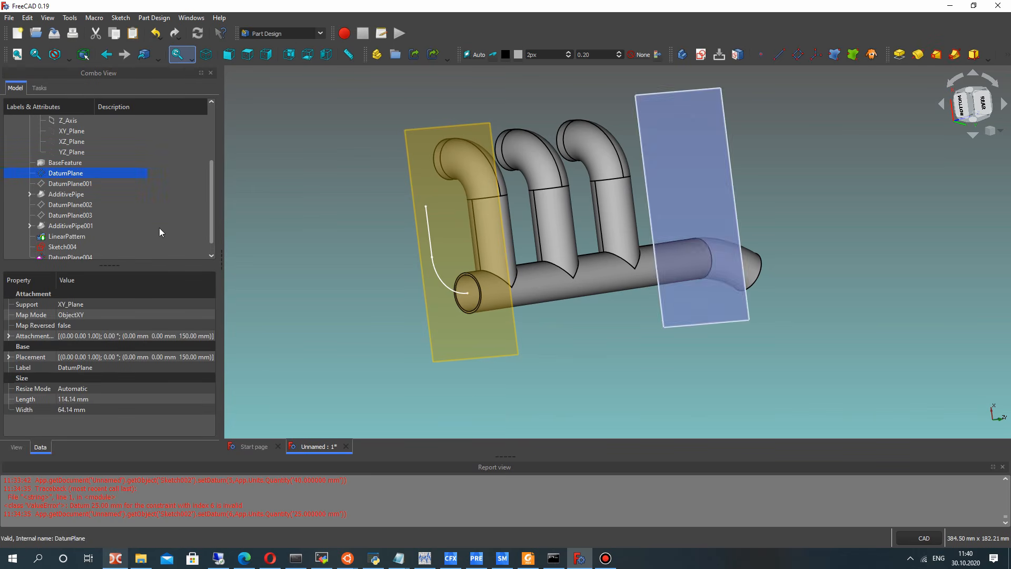
click(50, 184)
scroll(57, 211, down, 1)
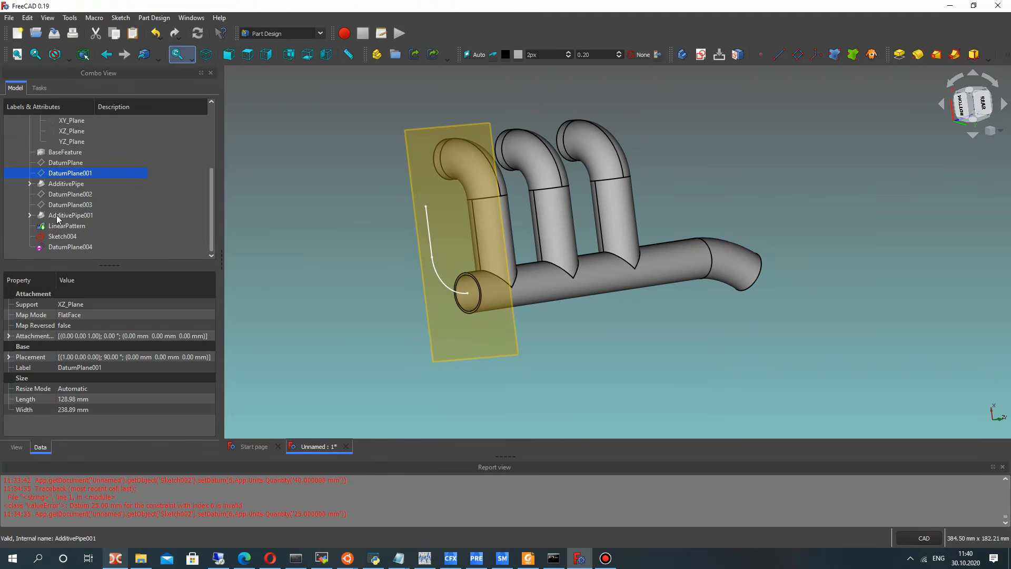
click(67, 247)
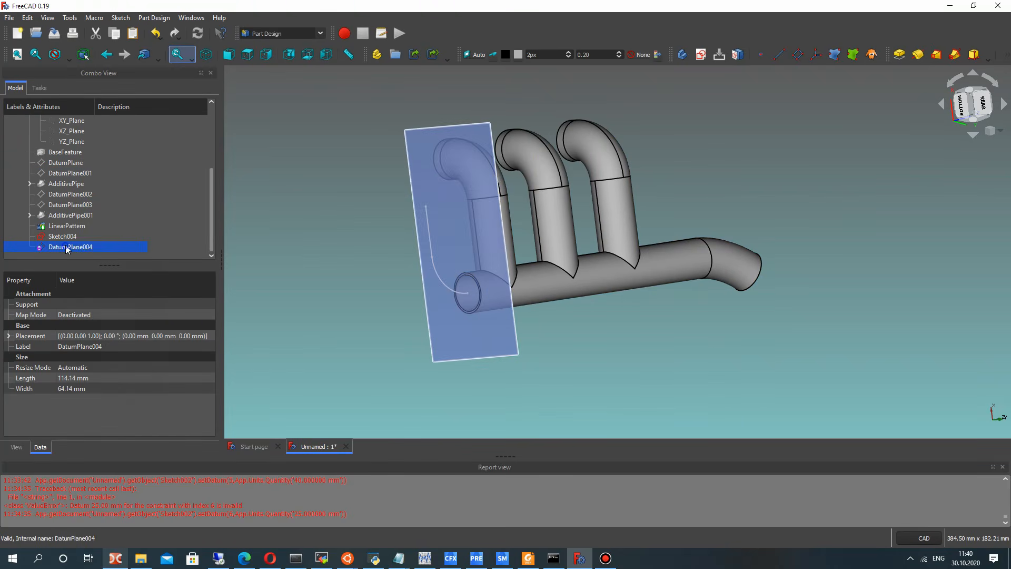
right_click(67, 248)
click(101, 358)
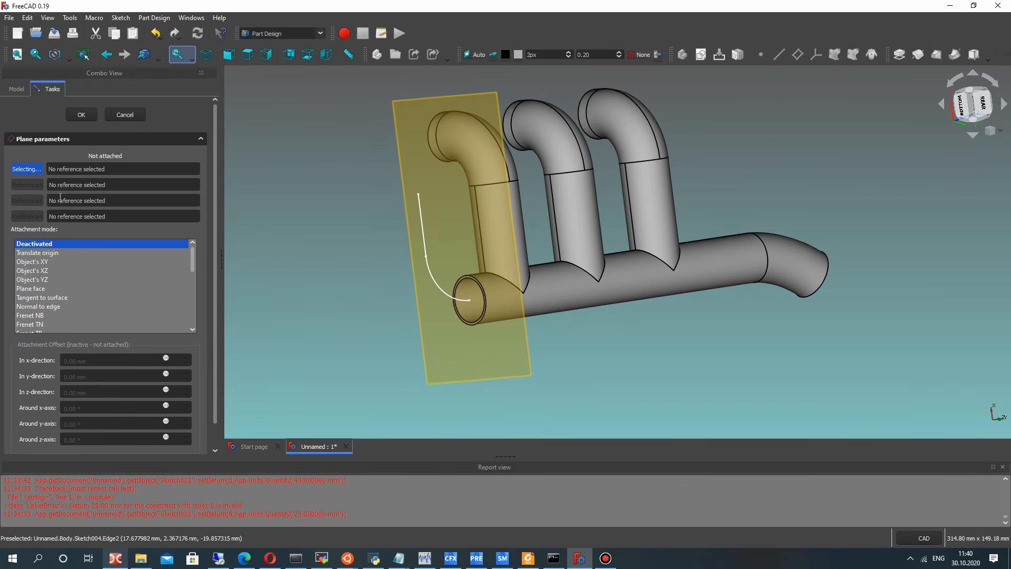
click(16, 88)
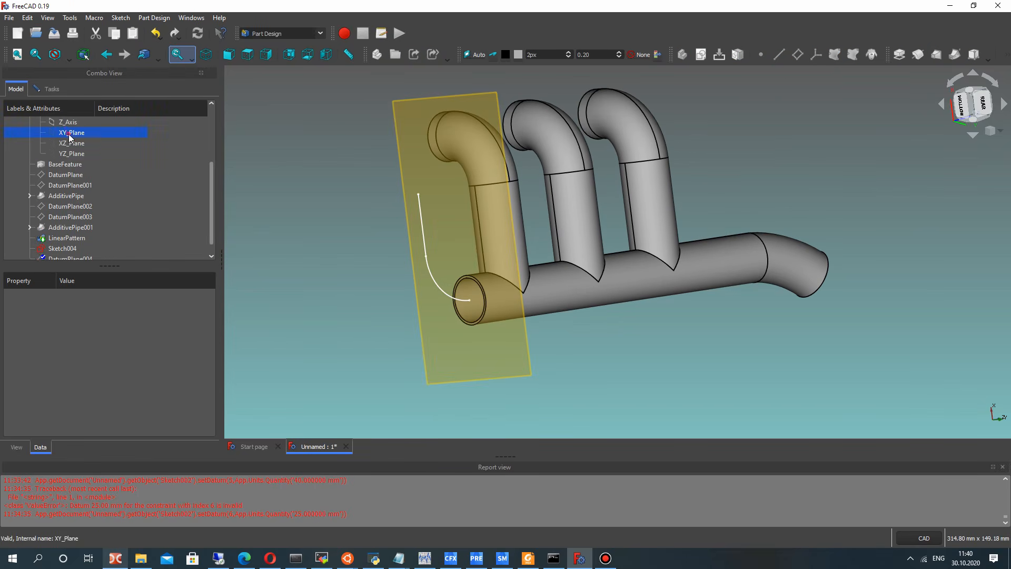
click(52, 88)
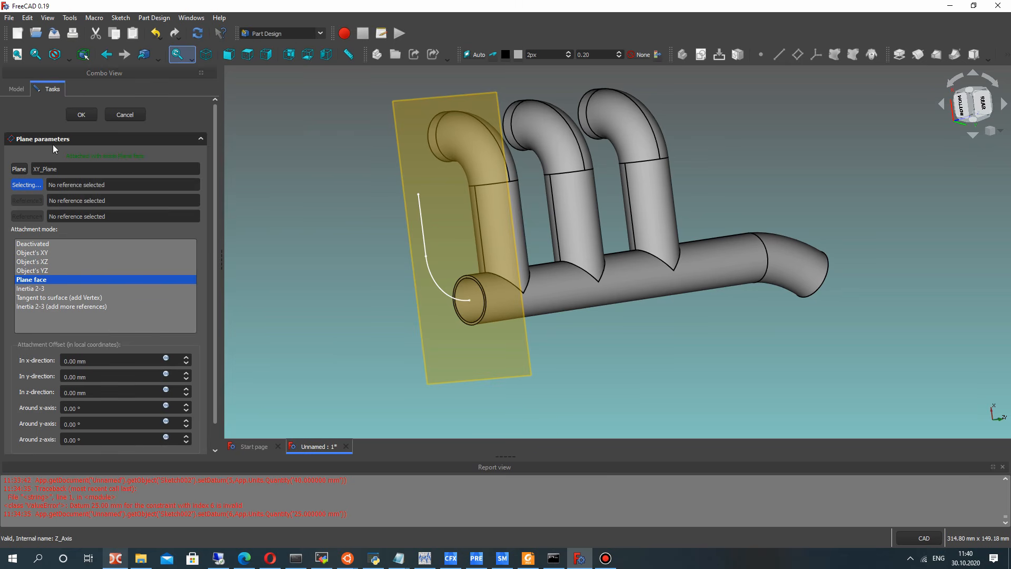
click(82, 115)
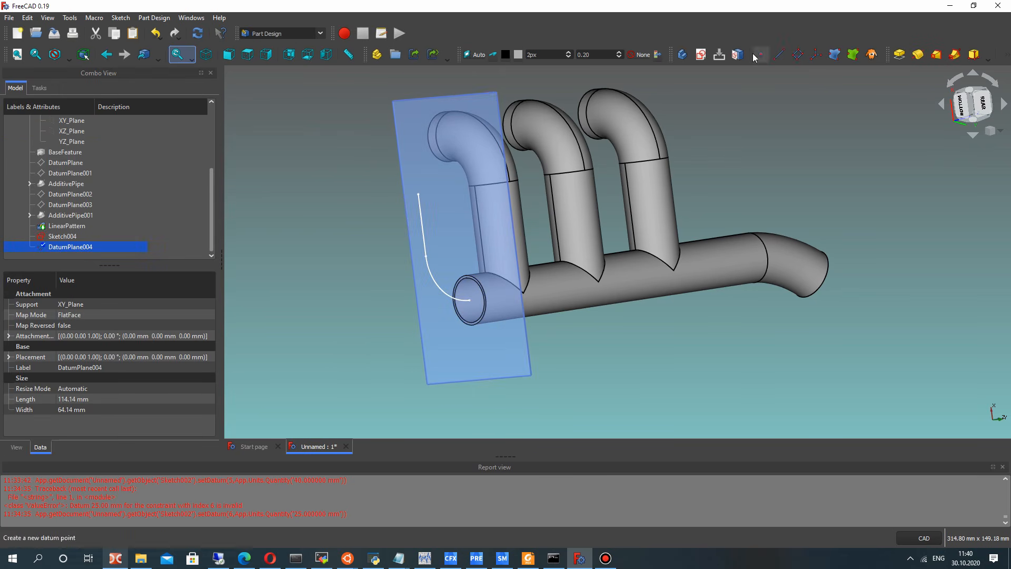
Start a sketch on DatumPlane004 and draw a small circle centred on the origin, inside the bore of the main pipe's open end
click(700, 55)
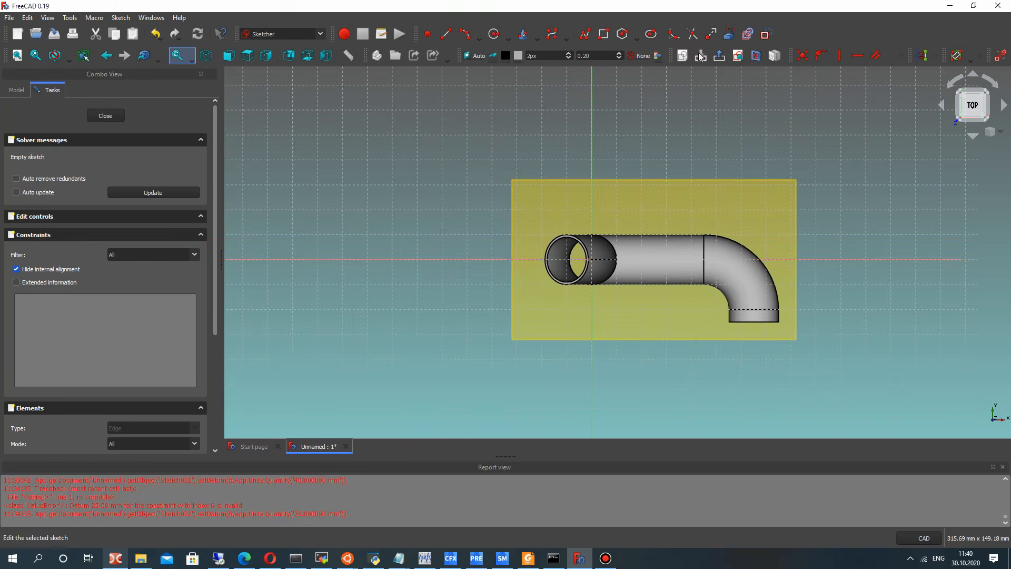
mouse_move(609, 240)
middle_down()
mouse_move(593, 354)
mouse_move(576, 242)
middle_up()
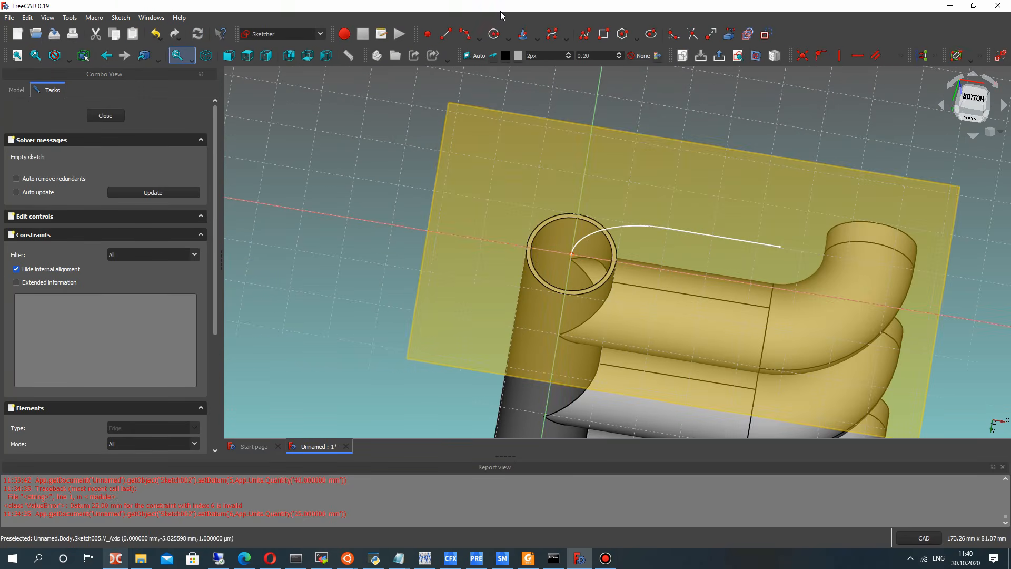
click(493, 33)
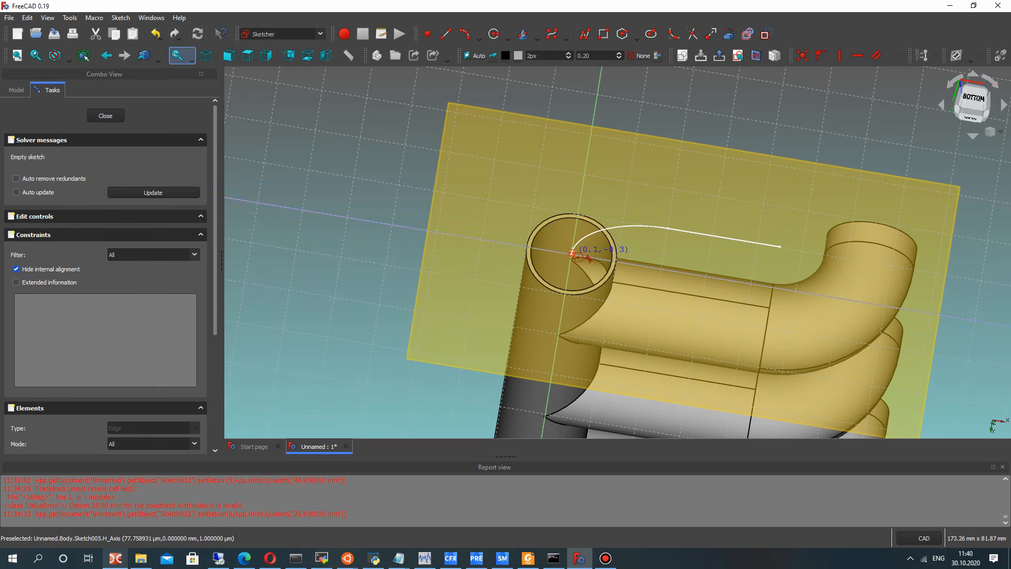
scroll(564, 274, up, 2)
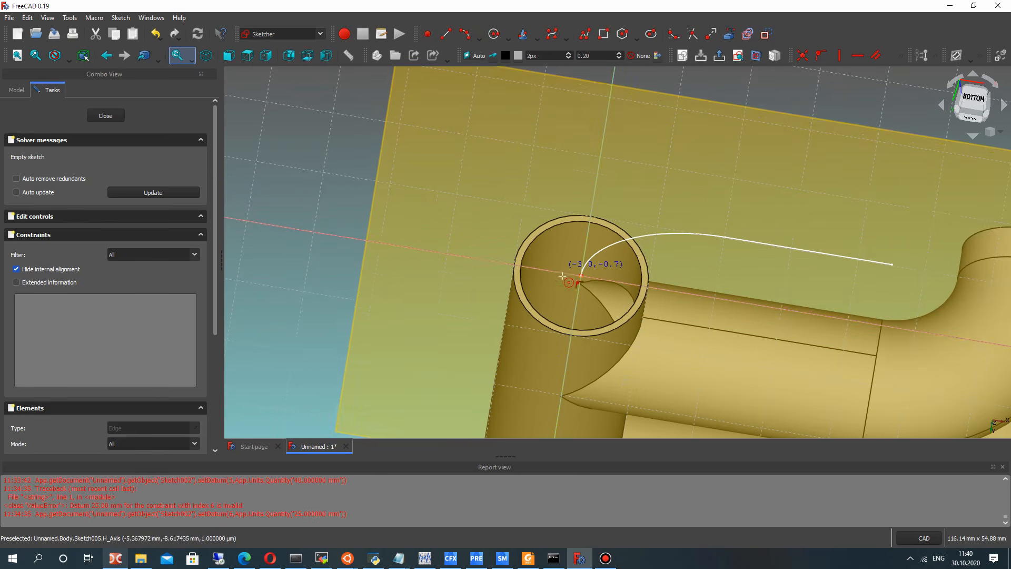
mouse_move(563, 275)
middle_down()
mouse_move(421, 184)
mouse_move(407, 253)
middle_up()
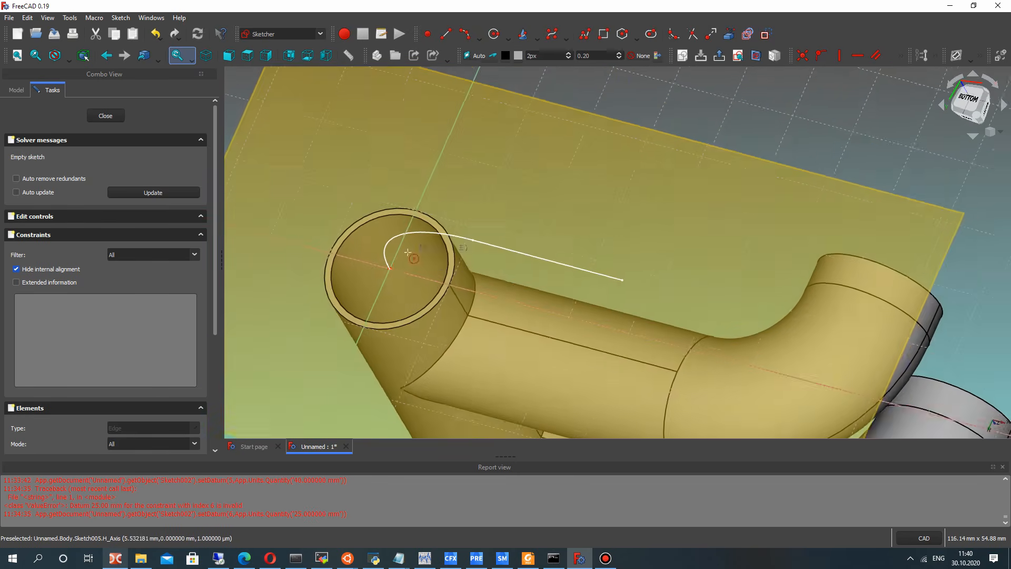
scroll(407, 252, up, 5)
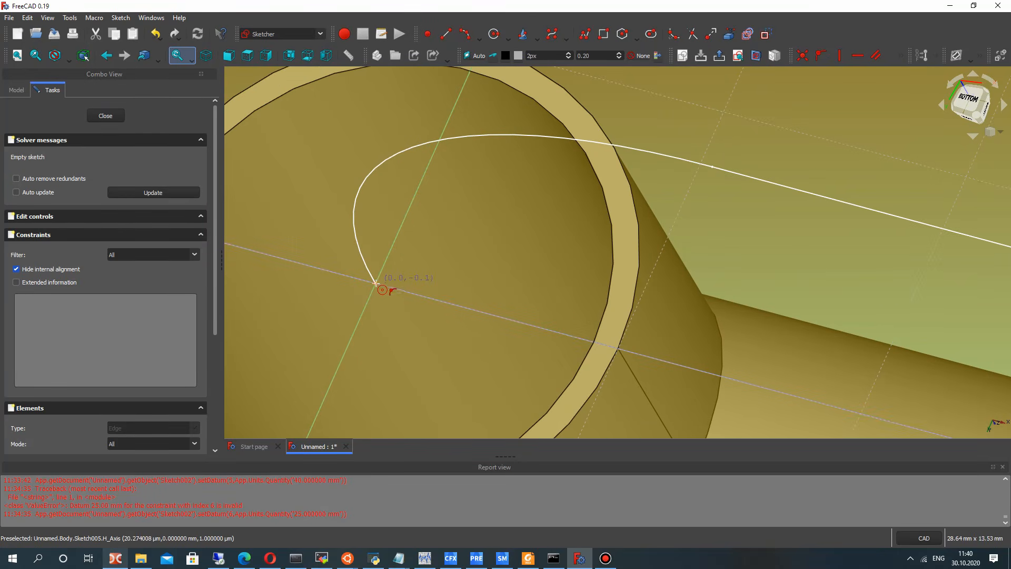
click(377, 285)
click(469, 217)
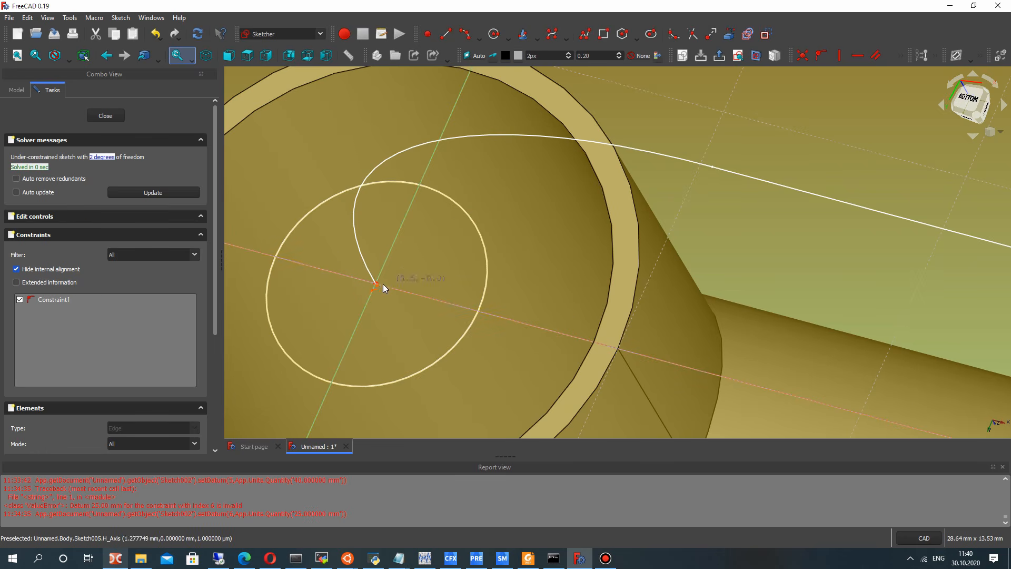
right_click(376, 286)
middle_drag(456, 298, 481, 244)
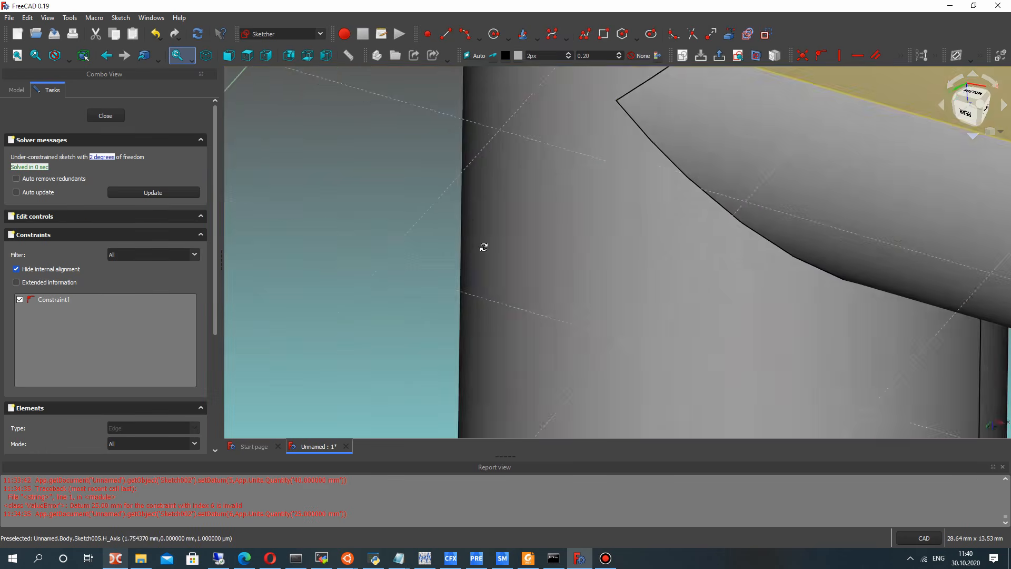
scroll(481, 244, down, 5)
scroll(535, 222, up, 5)
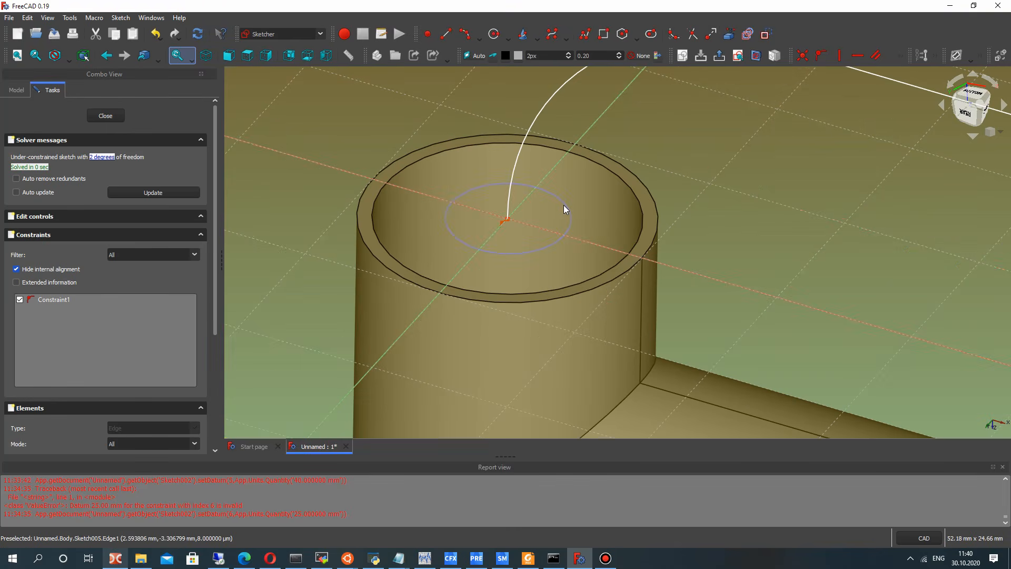
mouse_move(563, 205)
mouse_down()
mouse_move(639, 203)
mouse_move(621, 200)
mouse_up()
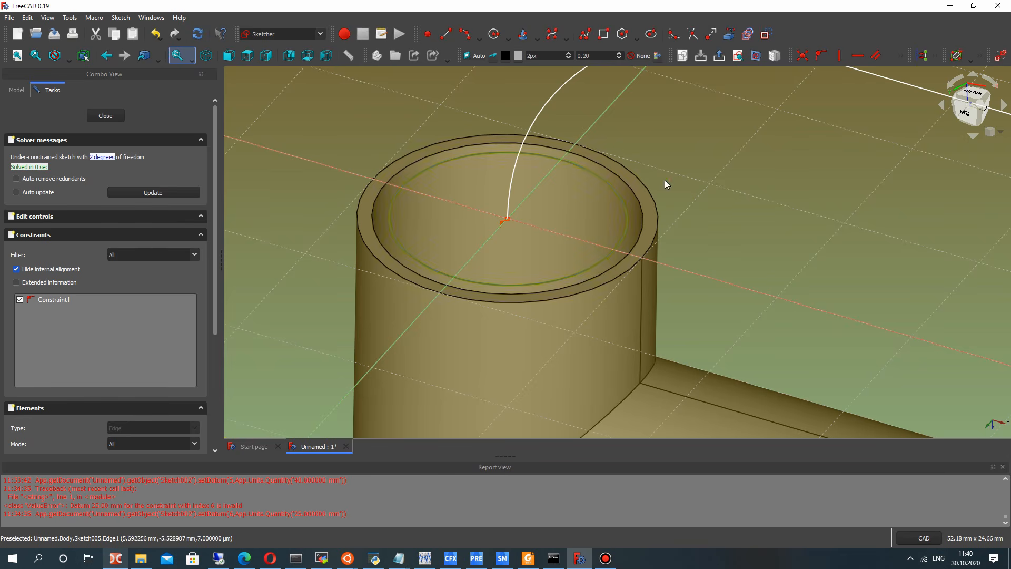
click(902, 59)
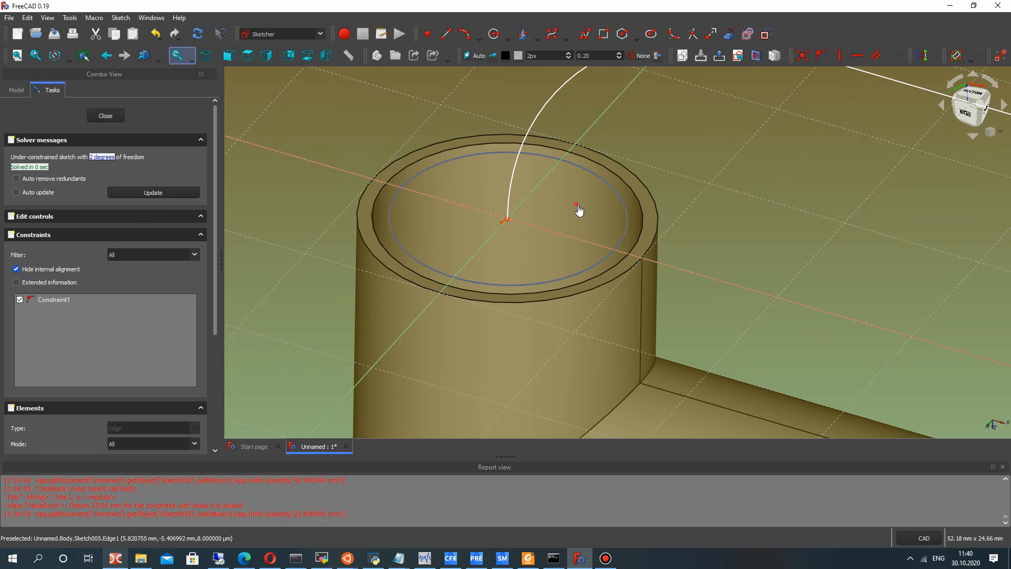
key(ctrl+z)
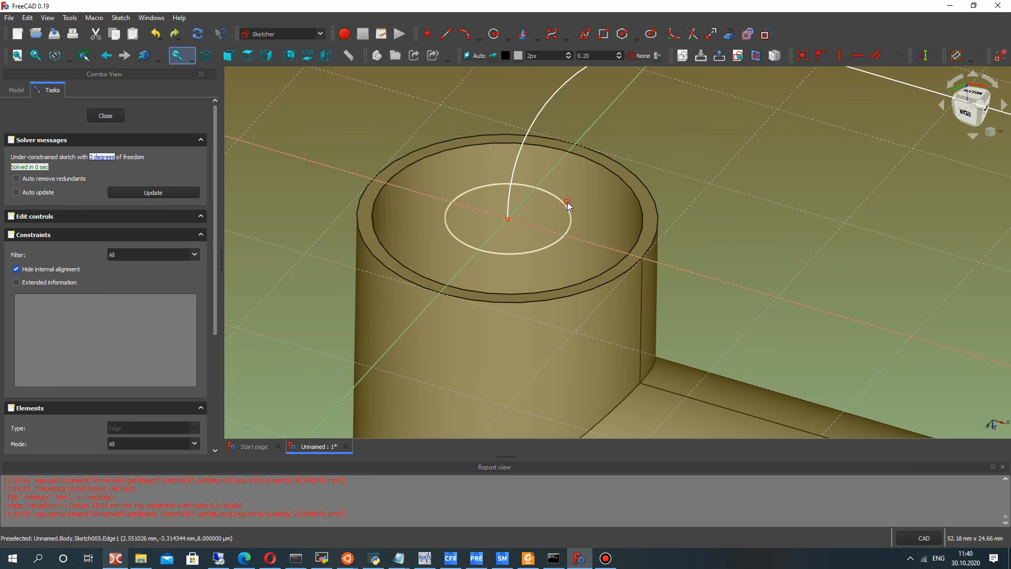
key(ctrl+z)
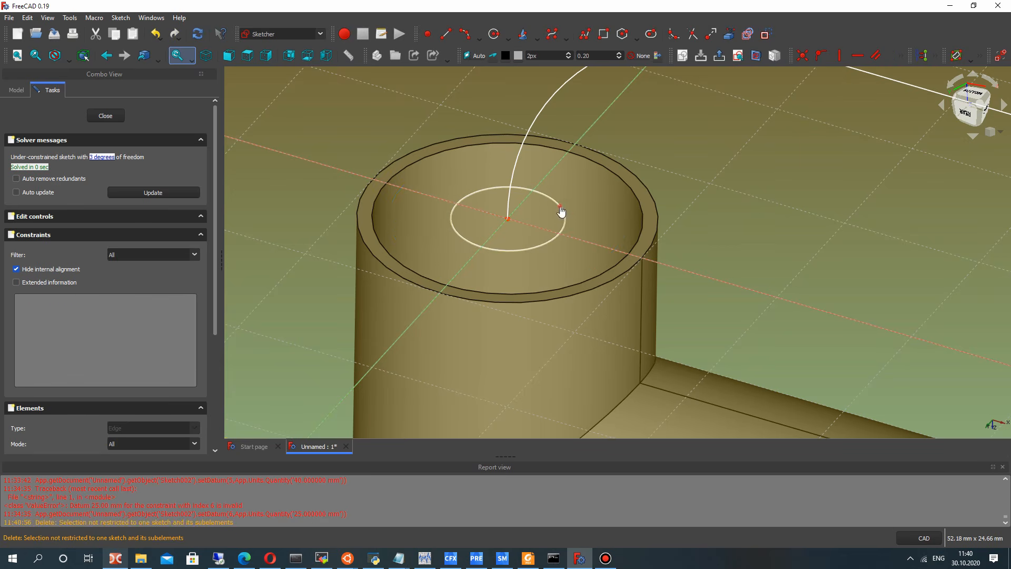
Delete the small circle from the sketch on DatumPlane004
click(560, 207)
key(Delete)
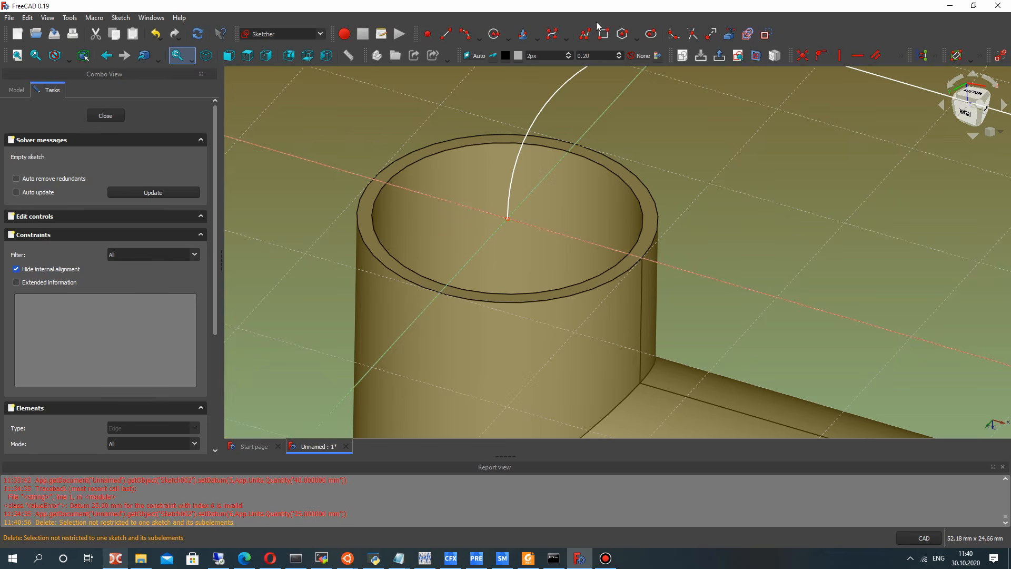
click(727, 37)
middle_drag(535, 255, 571, 183)
scroll(571, 182, down, 9)
middle_drag(580, 248, 650, 184)
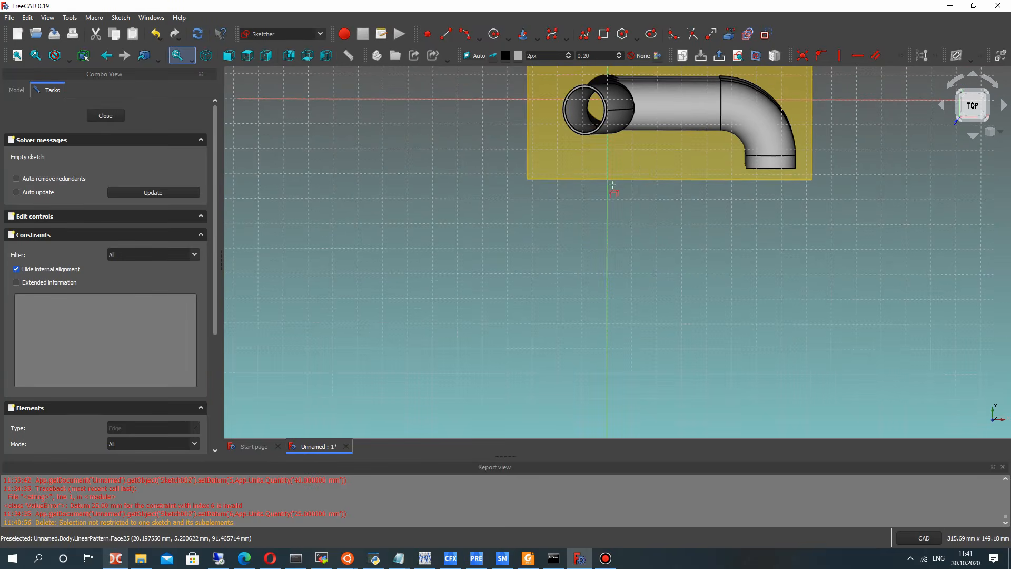
click(106, 116)
right_click(57, 248)
click(72, 249)
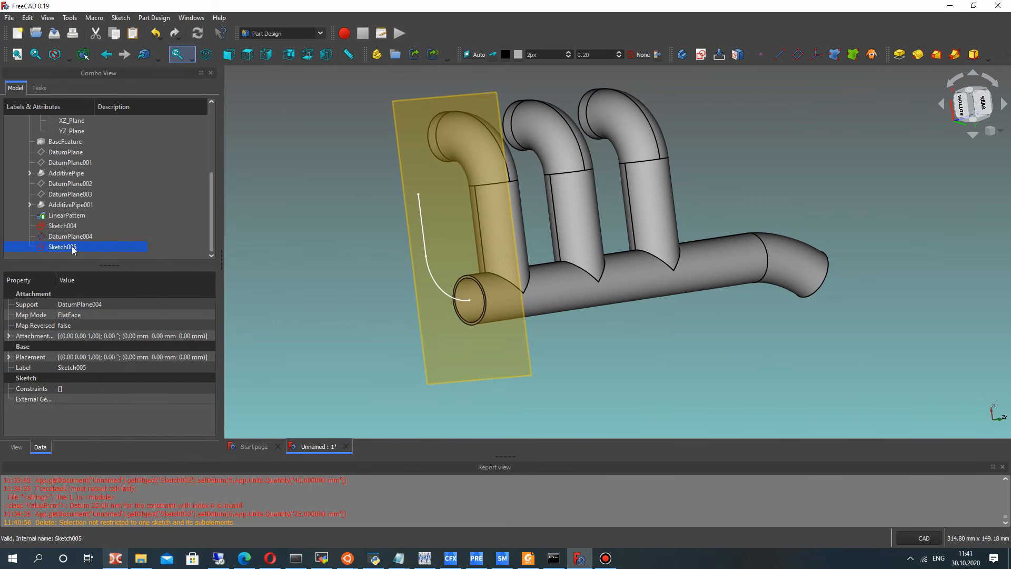
right_click(71, 250)
click(94, 252)
Hide the LinearPattern body while Sketch005 stays open for editing
middle_drag(614, 254, 522, 331)
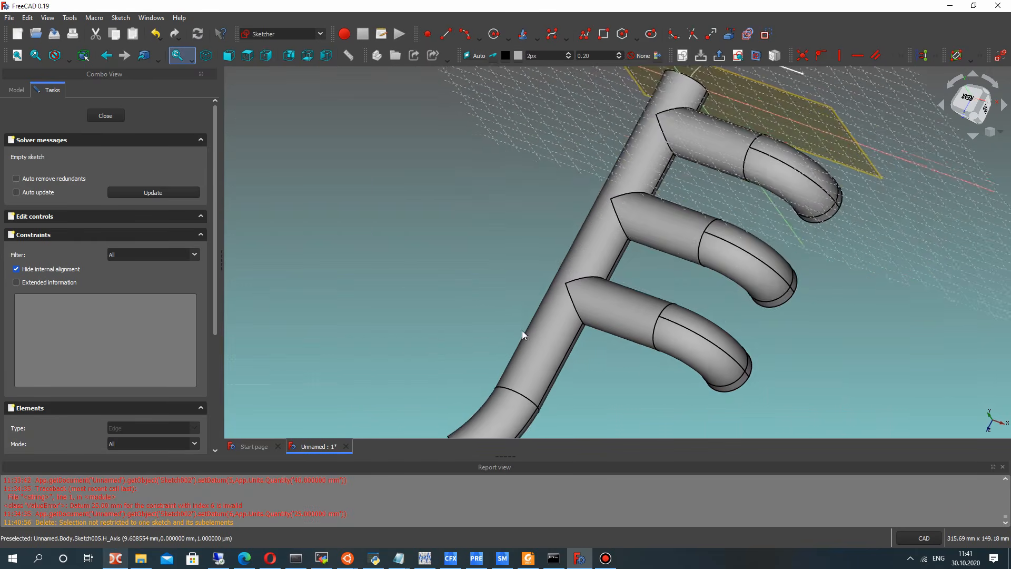
middle_drag(613, 233, 448, 353)
click(14, 91)
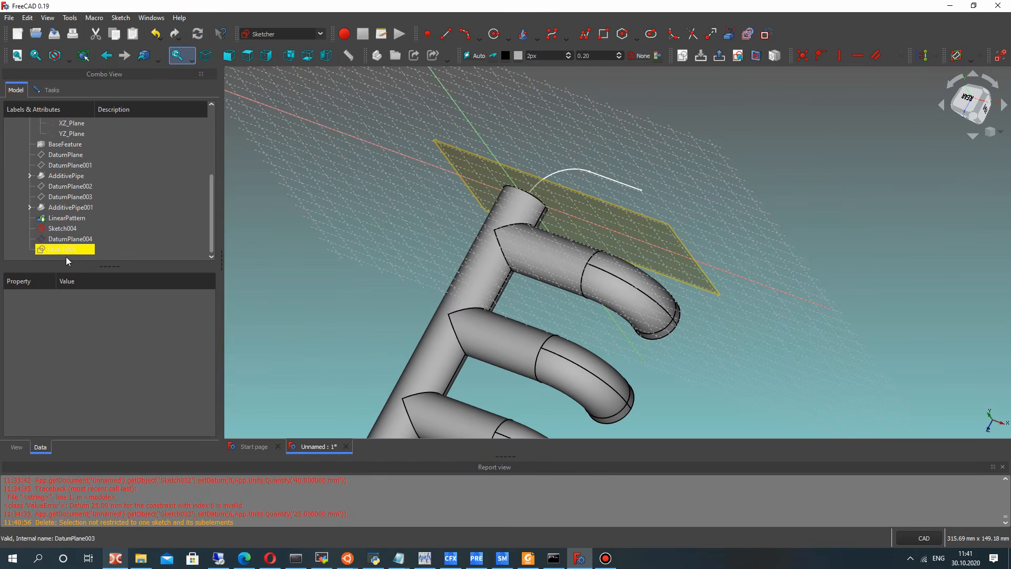
click(73, 218)
key(space)
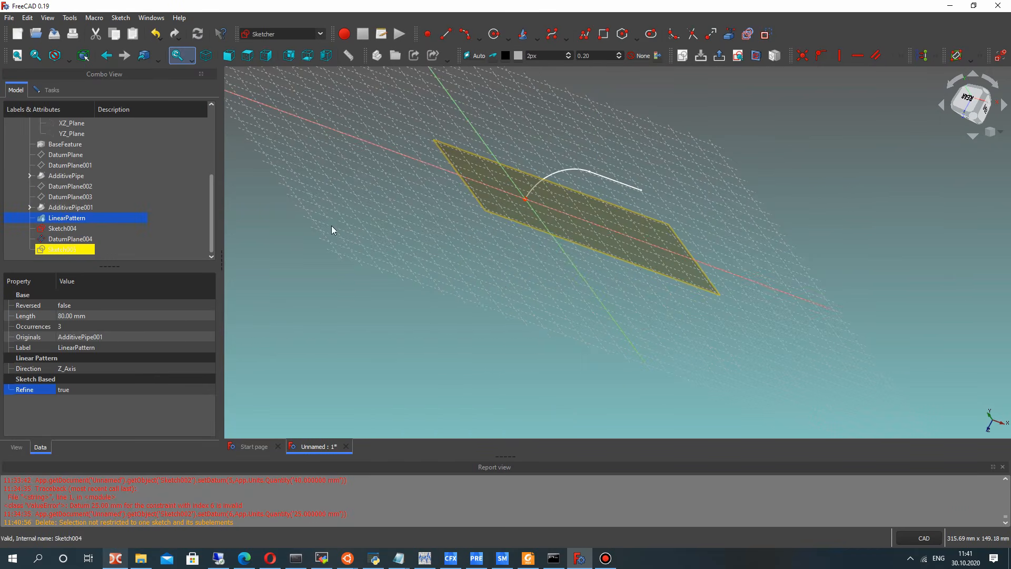
Draw a circle centred on the sketch origin and constrain its radius to 10 mm
middle_drag(543, 235, 585, 127)
scroll(490, 209, up, 2)
scroll(489, 212, up, 1)
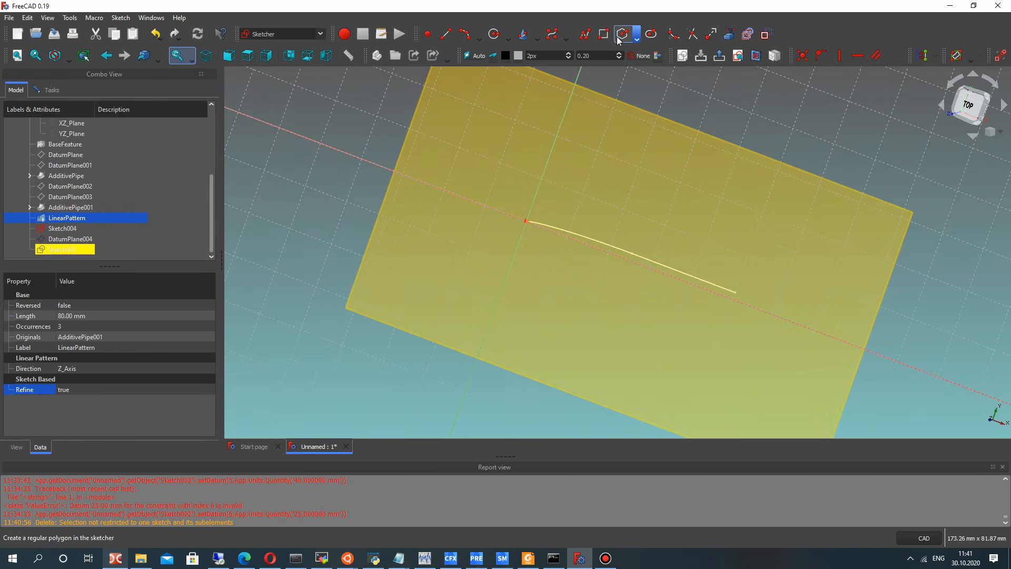
click(494, 34)
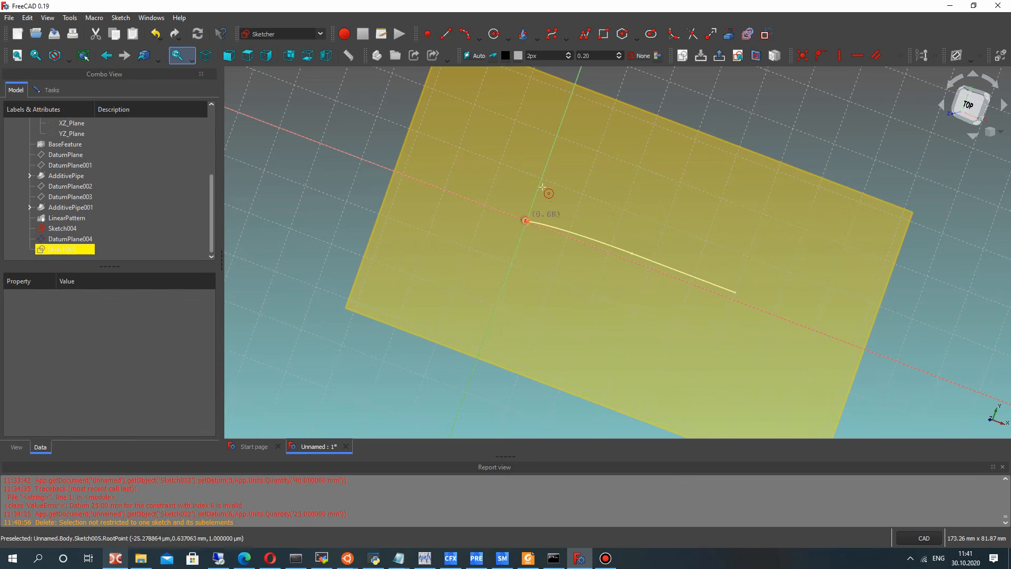
click(526, 221)
click(541, 178)
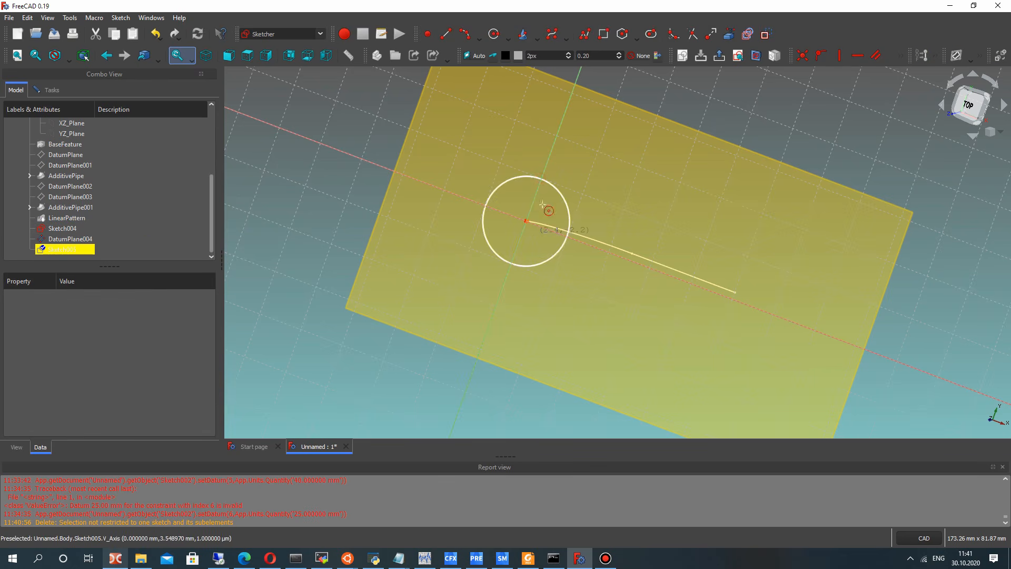
click(555, 188)
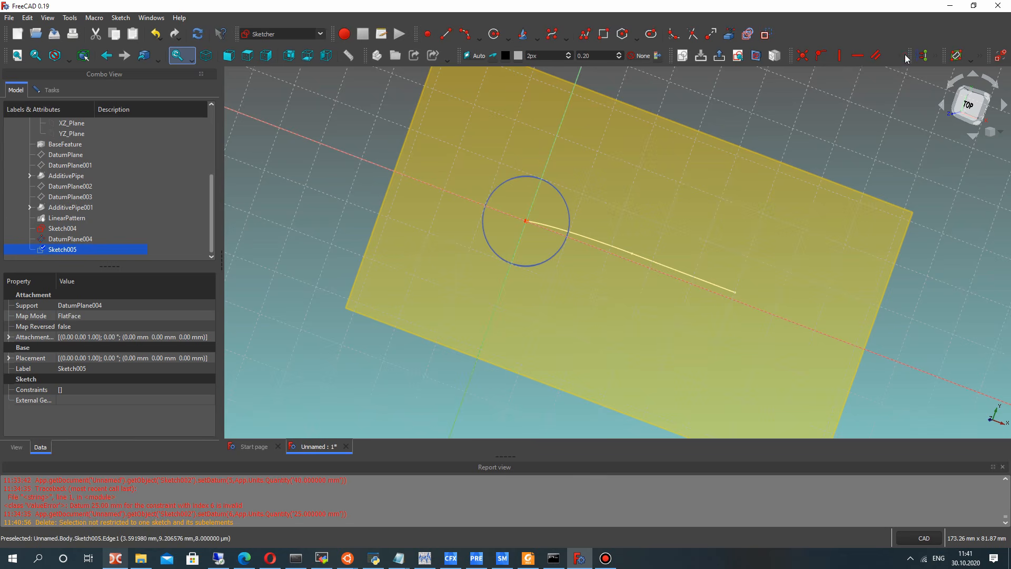
click(904, 58)
click(873, 90)
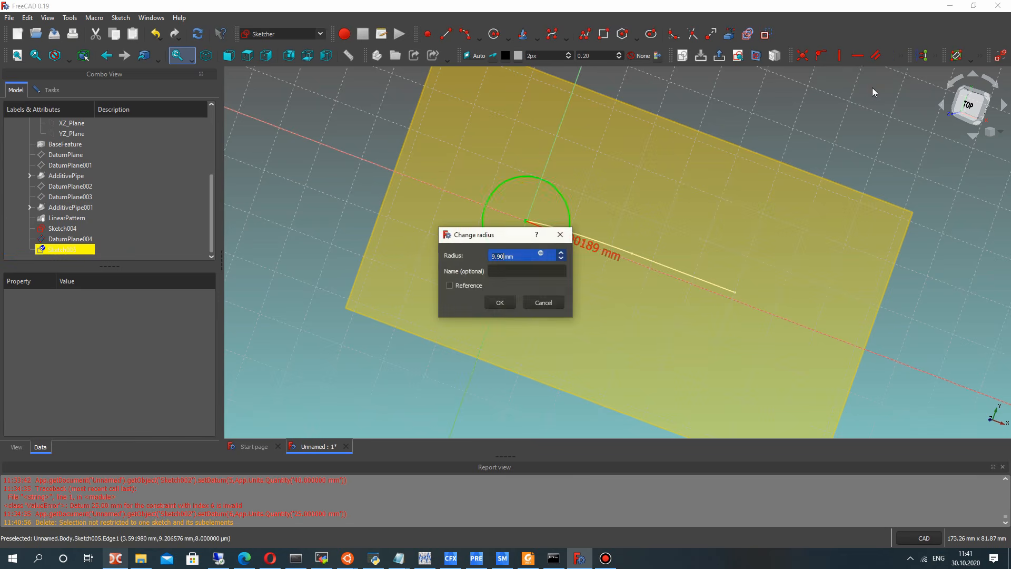
text(10)
key(Return)
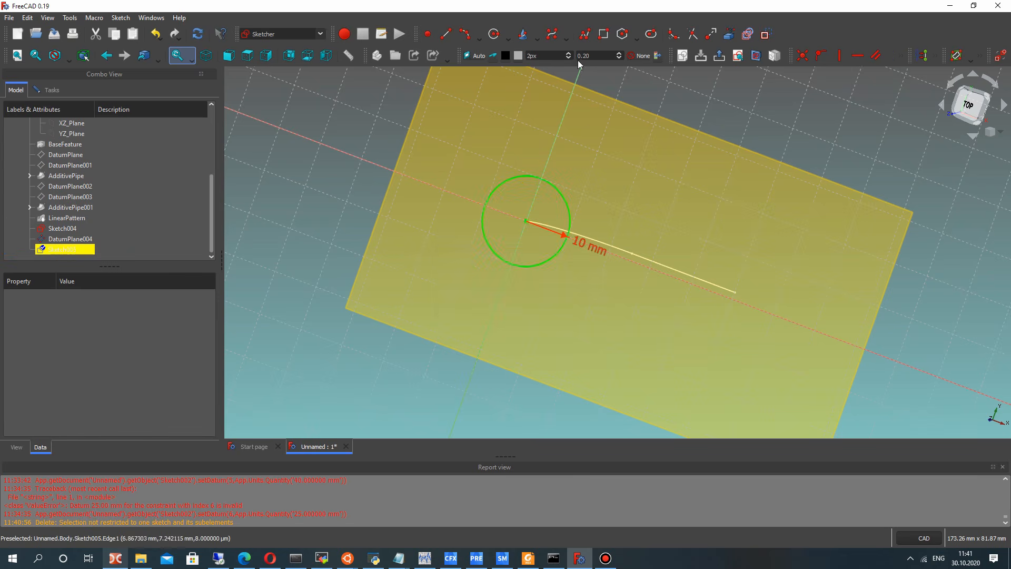
Draw a concentric inner circle at the origin and constrain its radius to 9 mm
click(495, 35)
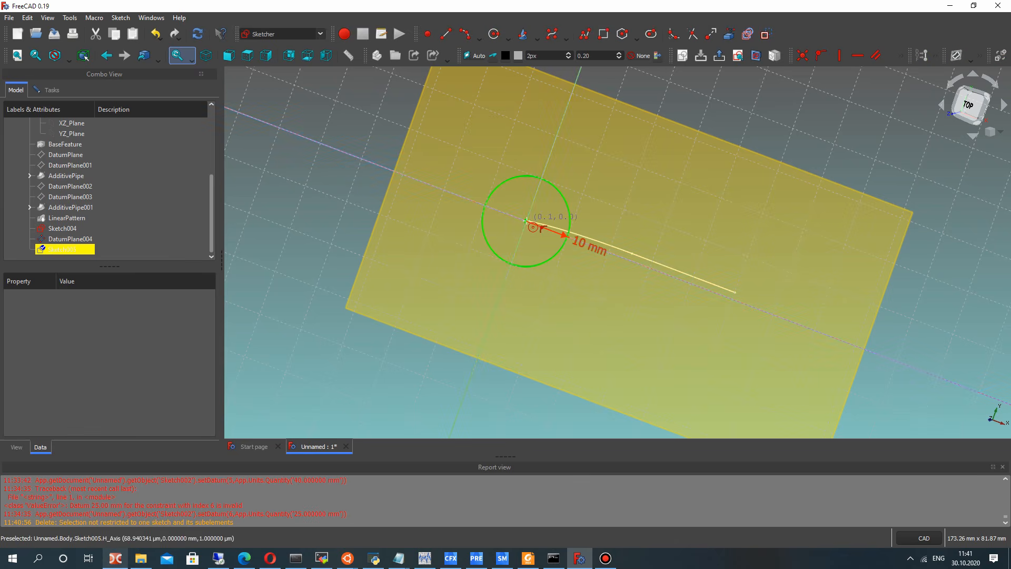
click(525, 222)
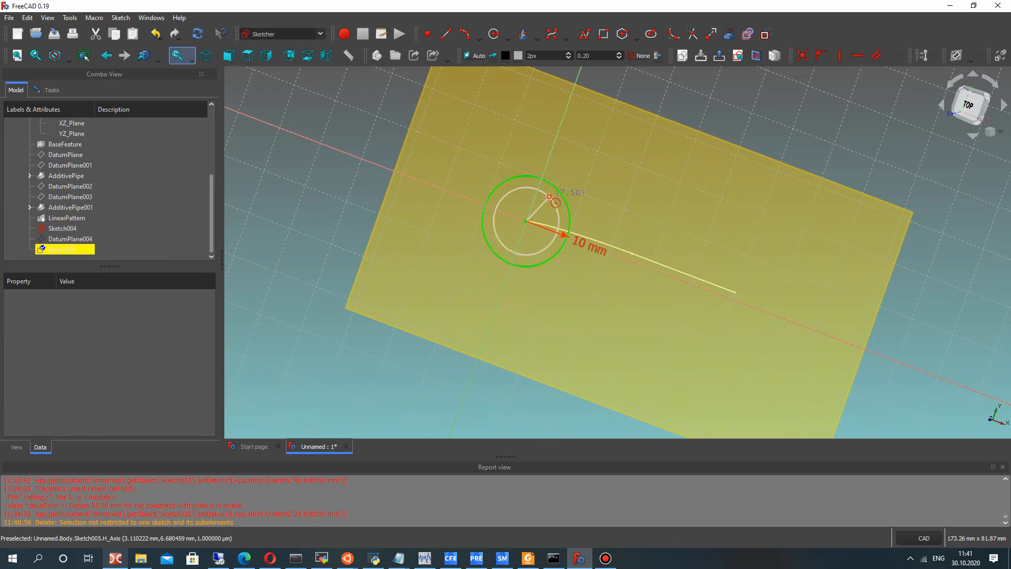
click(552, 199)
click(902, 56)
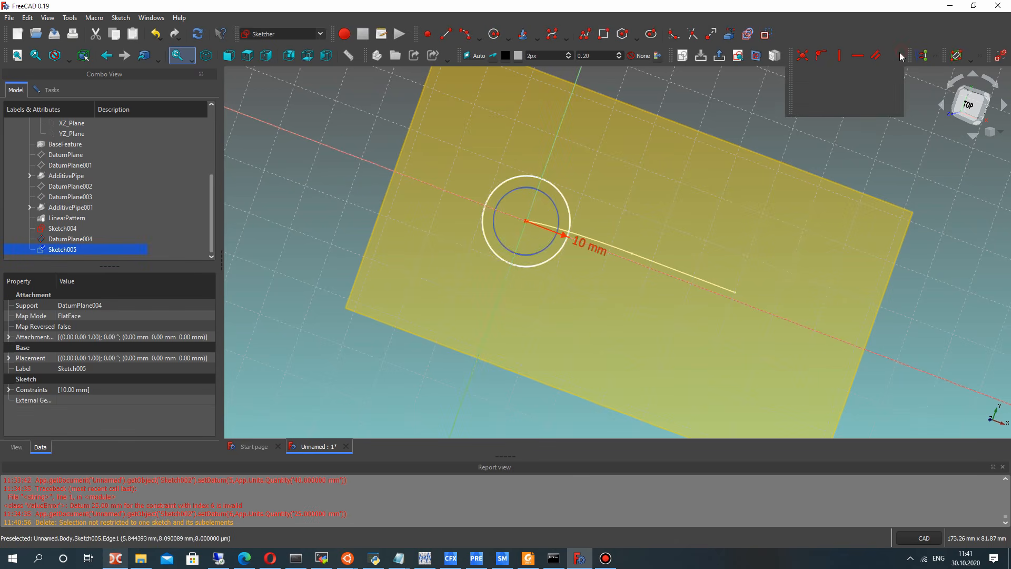
click(877, 97)
text(9)
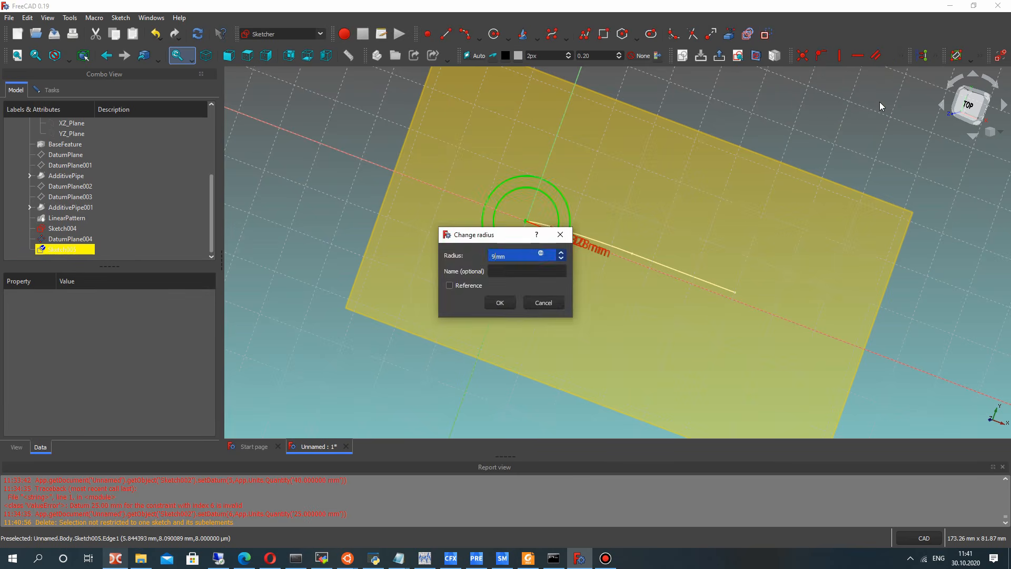
key(Return)
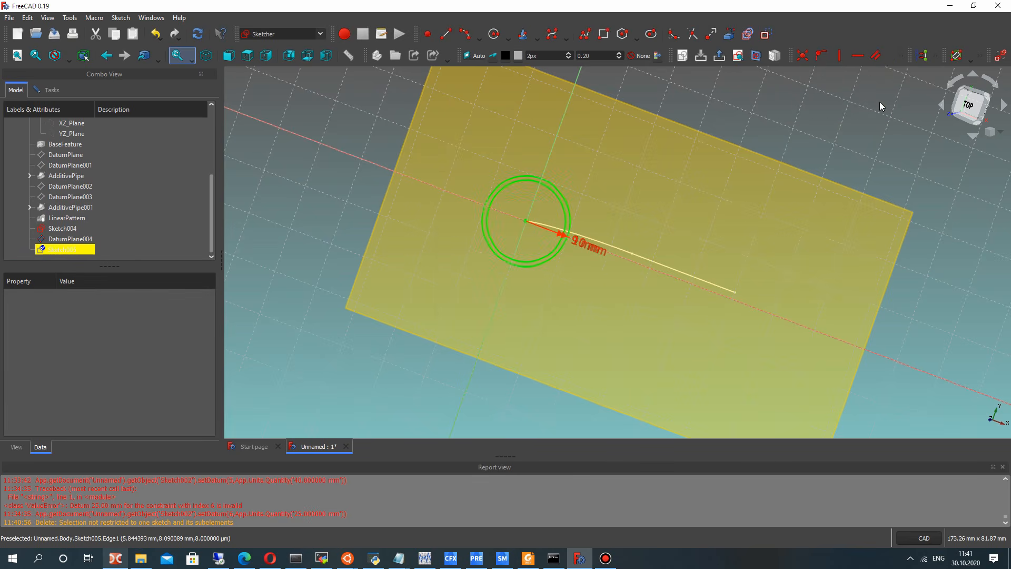
Show the LinearPattern body again and close the finished ring profile sketch
click(67, 217)
key(space)
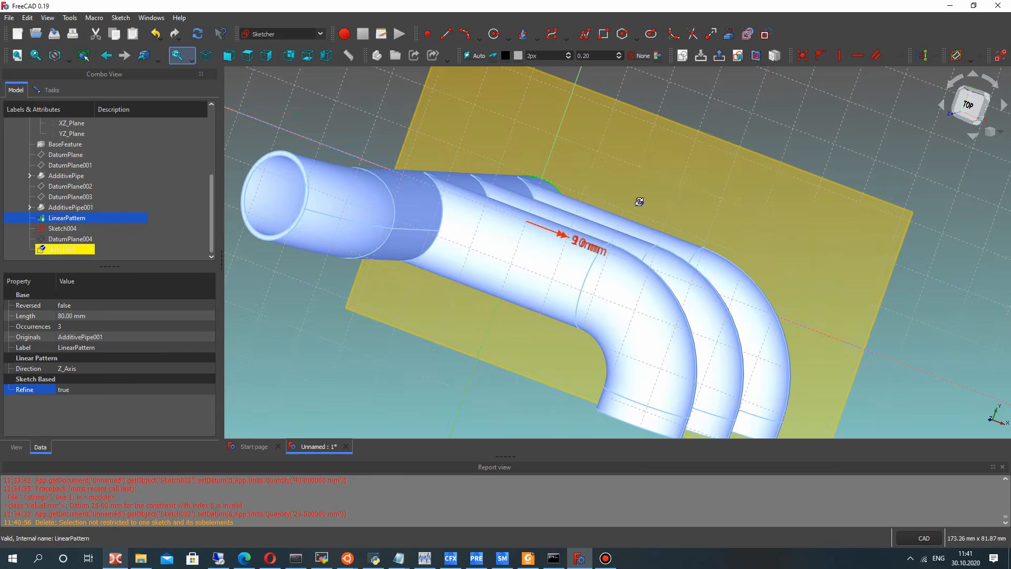
middle_drag(640, 202, 222, 214)
right_click(222, 216)
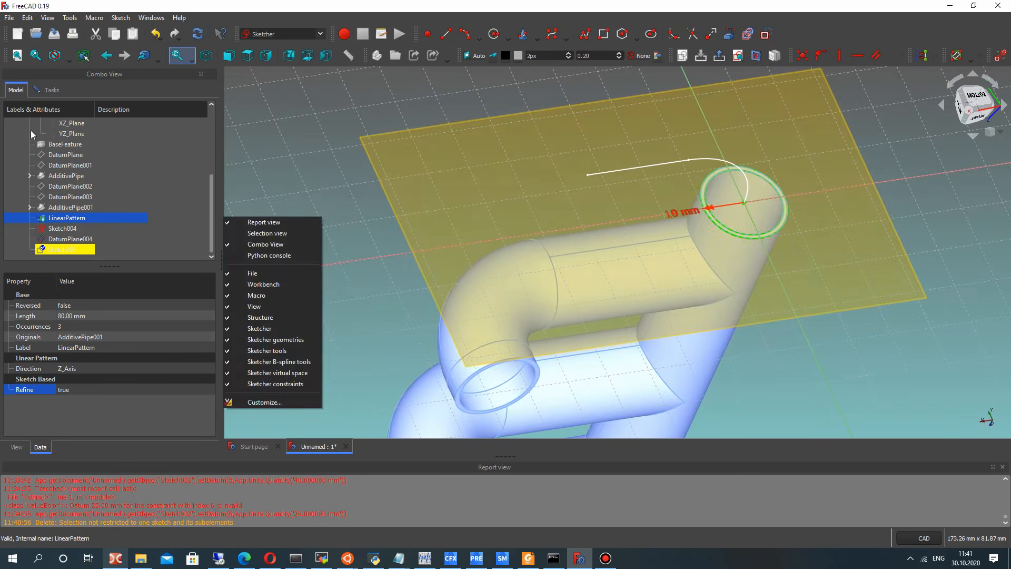
click(49, 92)
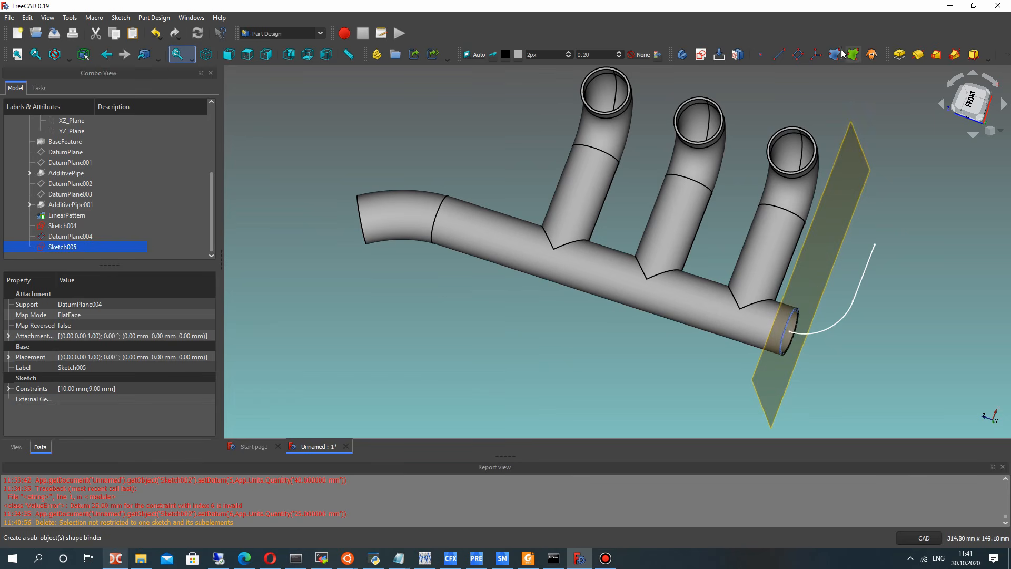
Try to create an additive pipe with Sketch005 as the profile and Sketch004 as the sweep path
middle_drag(875, 212, 718, 169)
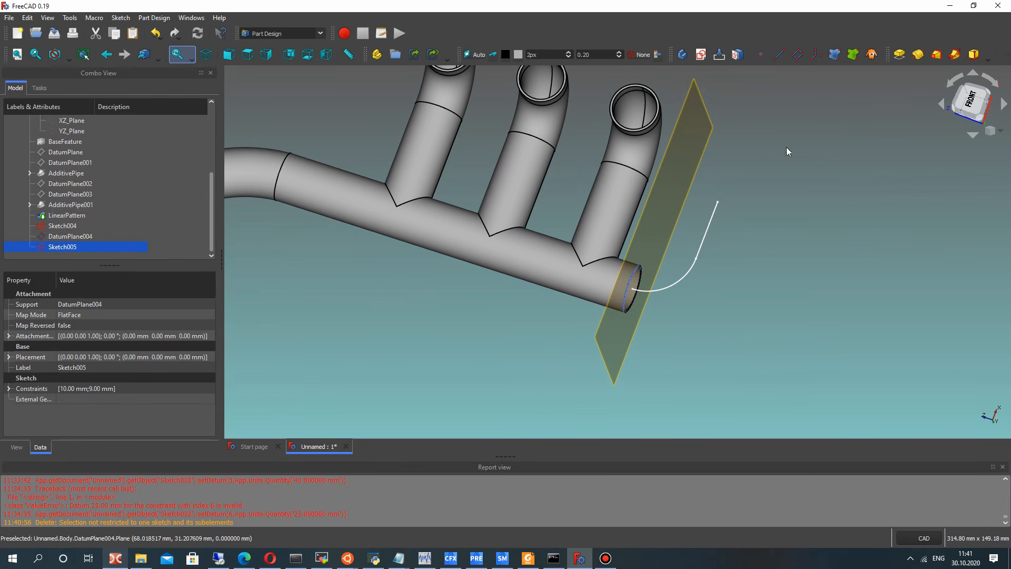
click(954, 55)
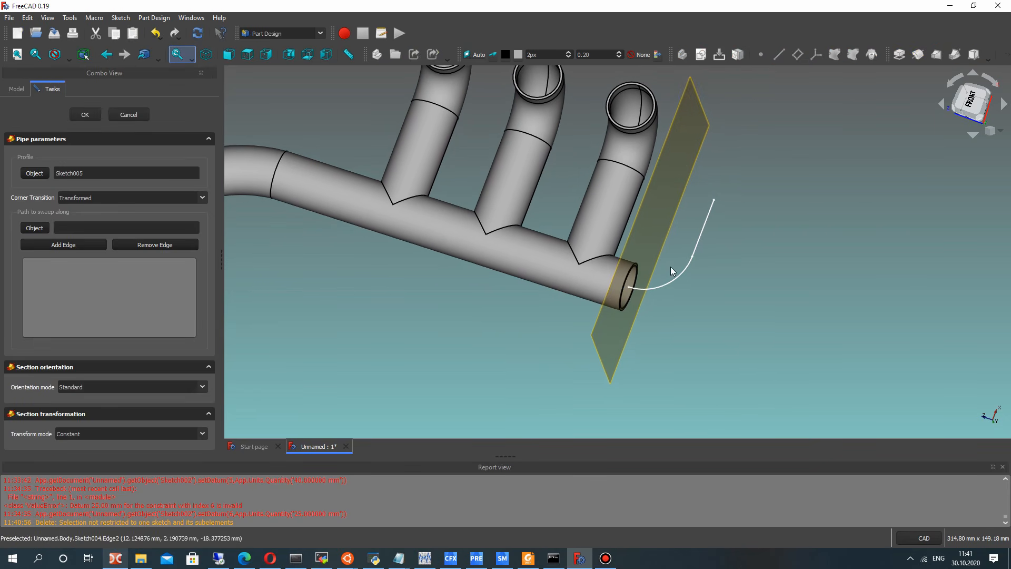
click(34, 228)
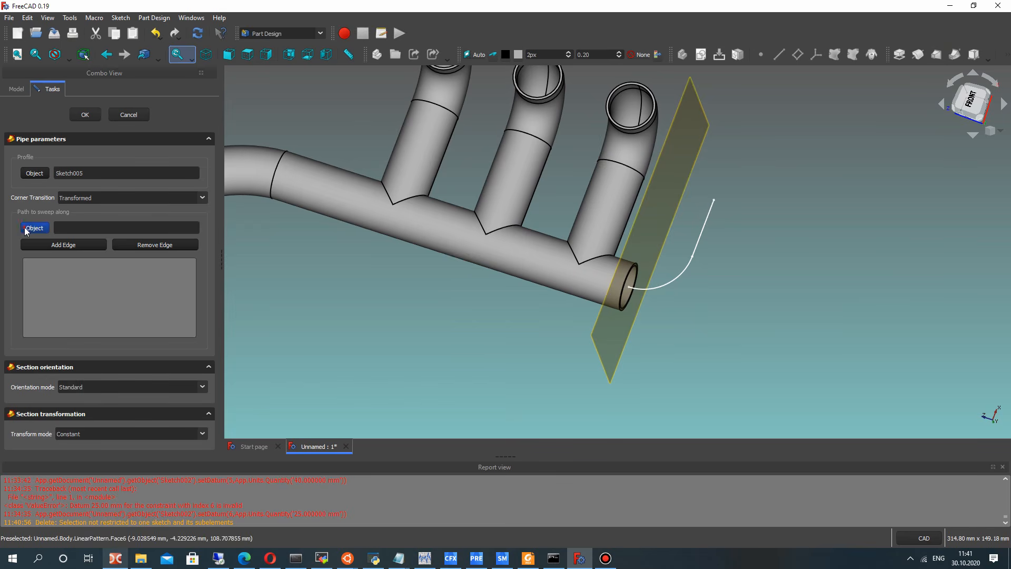
click(673, 283)
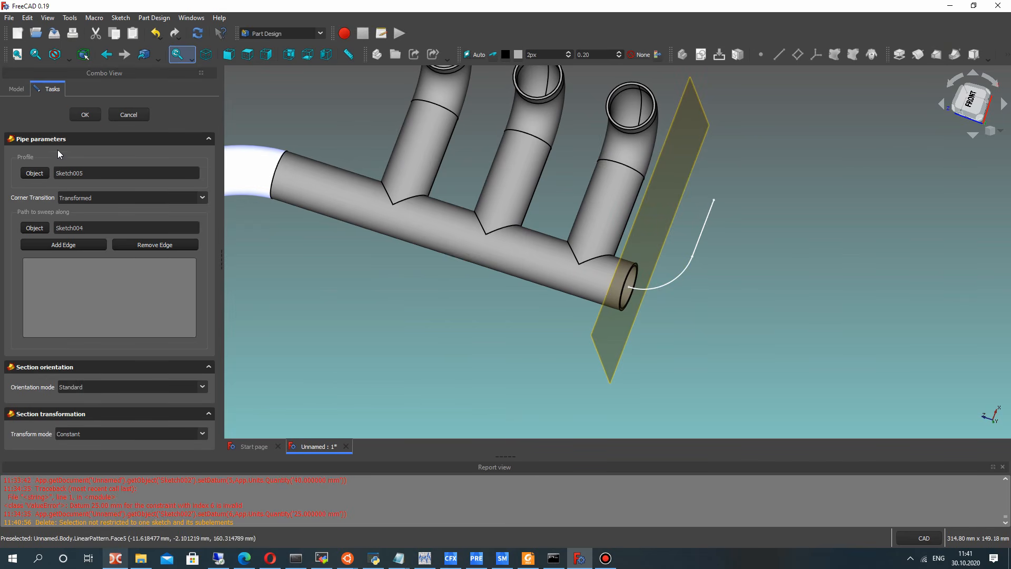
click(84, 115)
click(509, 289)
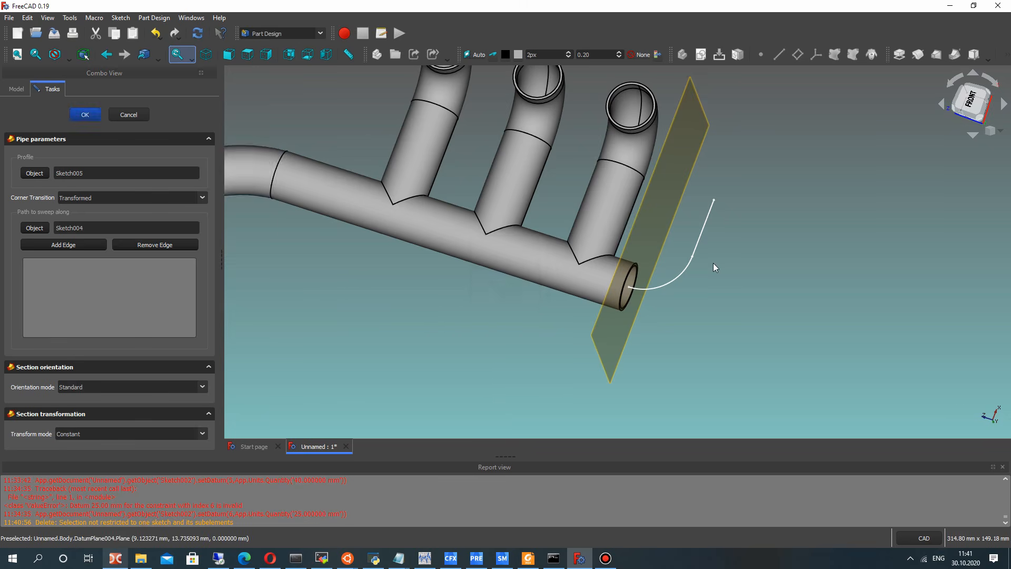
scroll(713, 266, up, 3)
middle_drag(667, 257, 713, 273)
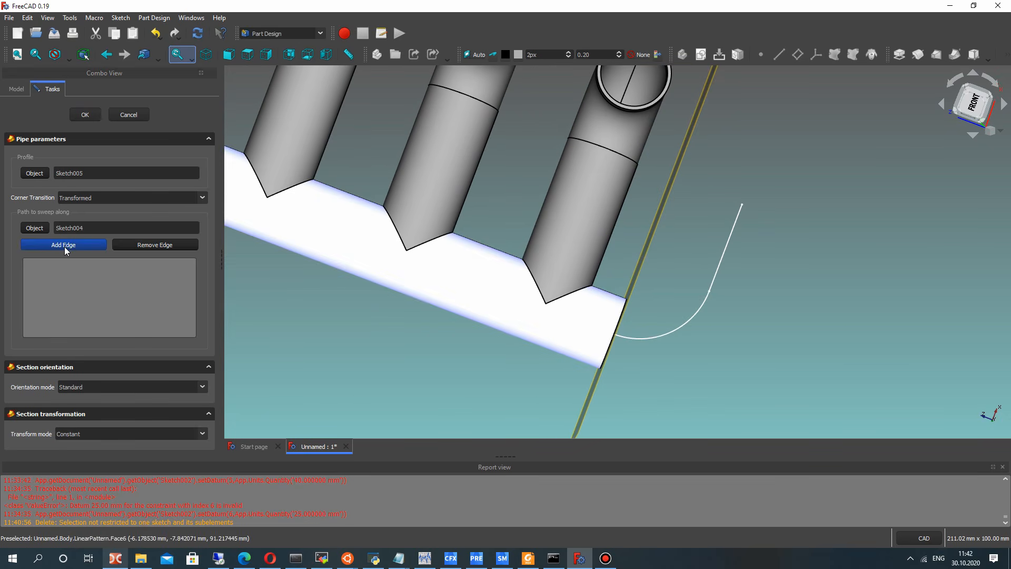
click(85, 115)
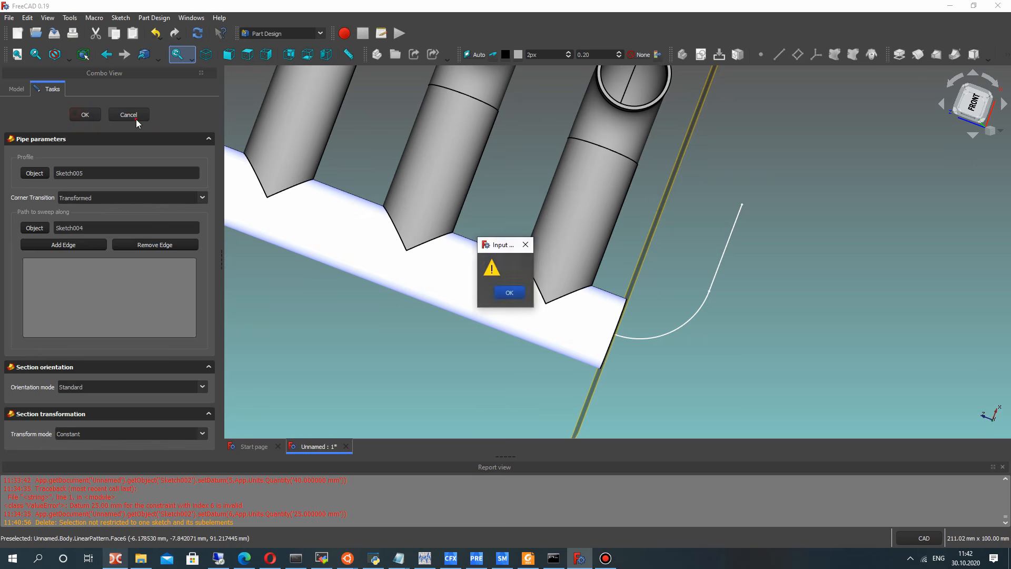
click(504, 285)
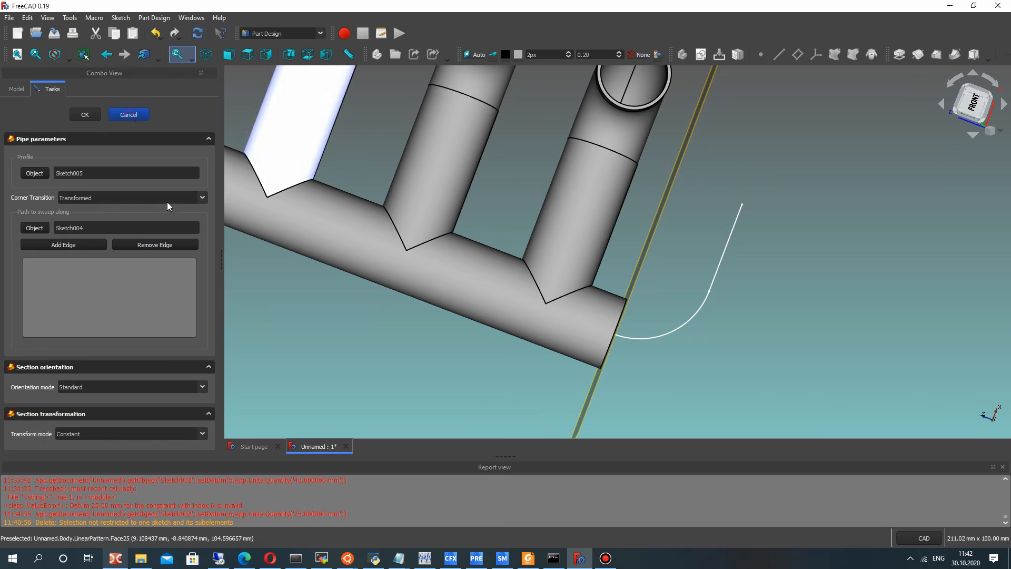
key(Escape)
Set the vertical length of the sweep path in Sketch004 to 25 mm and close the sketch
click(63, 225)
right_click(64, 226)
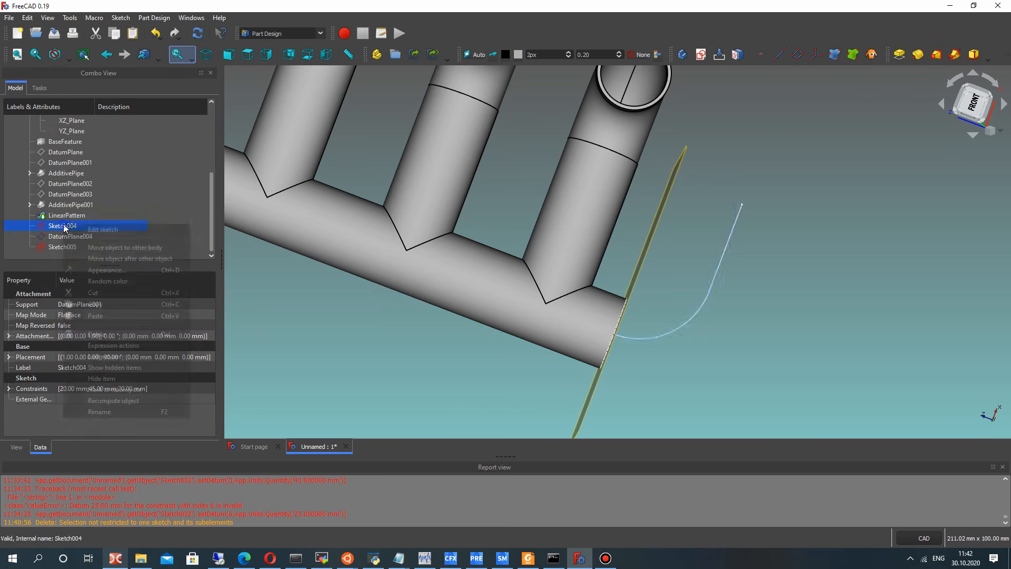
click(121, 230)
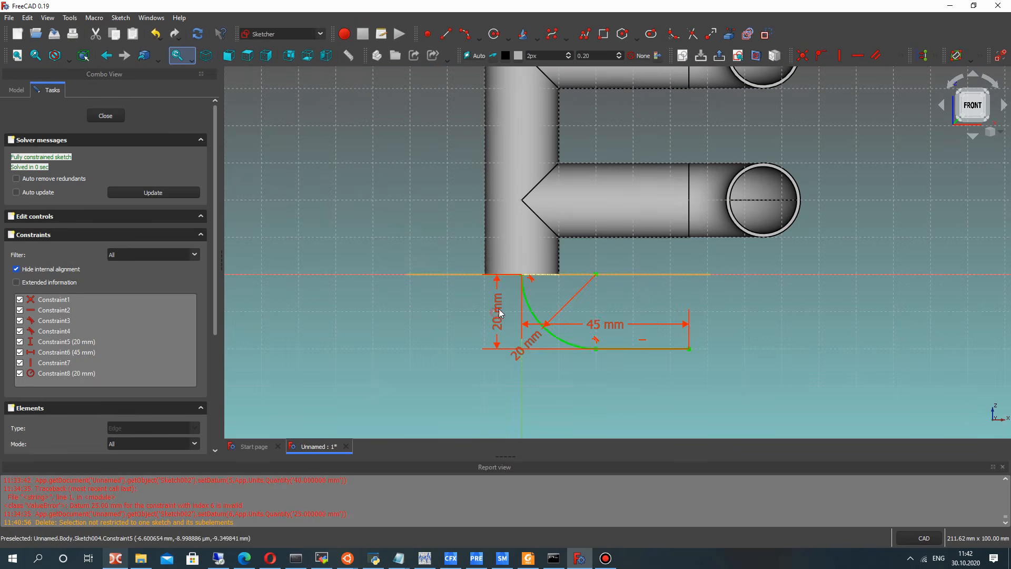
double_click(498, 309)
text(25)
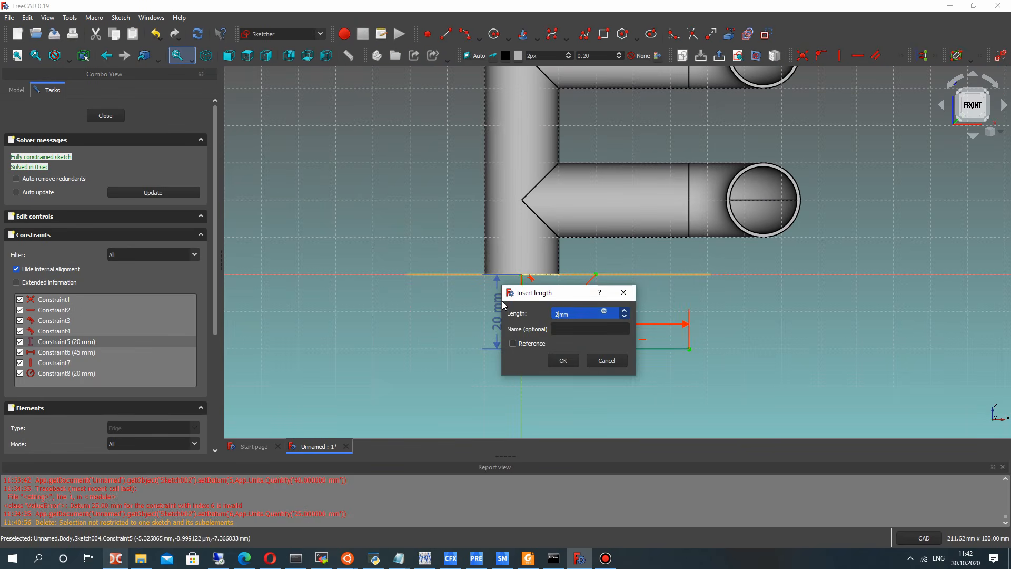
key(Return)
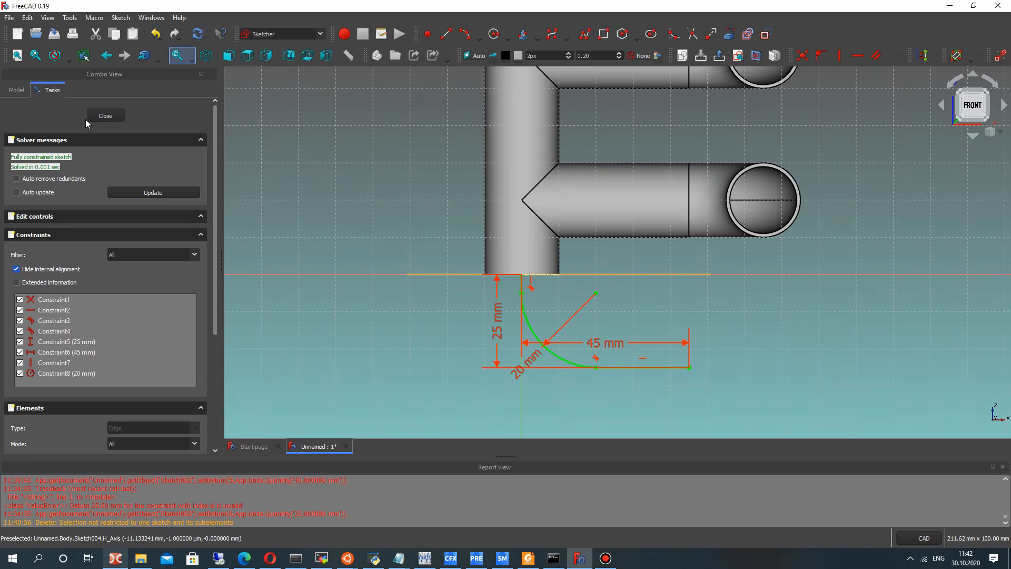
click(97, 115)
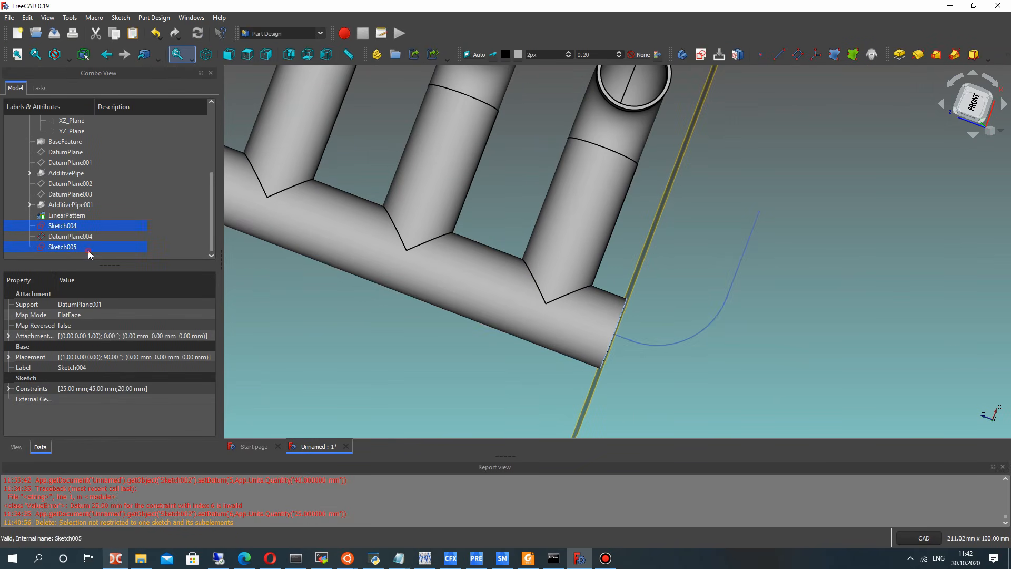
Create an additive pipe with Sketch005 as the profile and Sketch004 as the sweep path
click(72, 250)
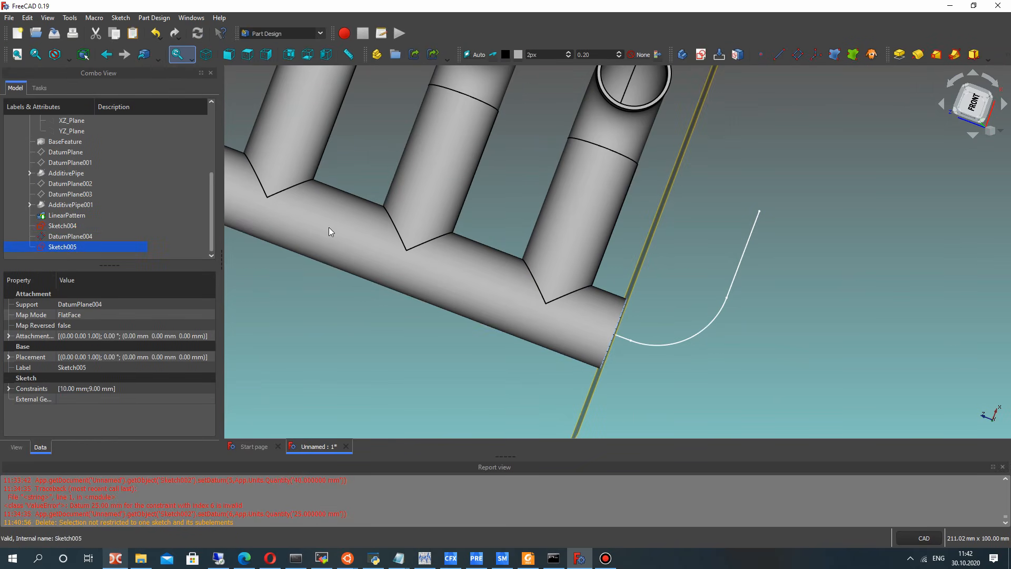
click(955, 55)
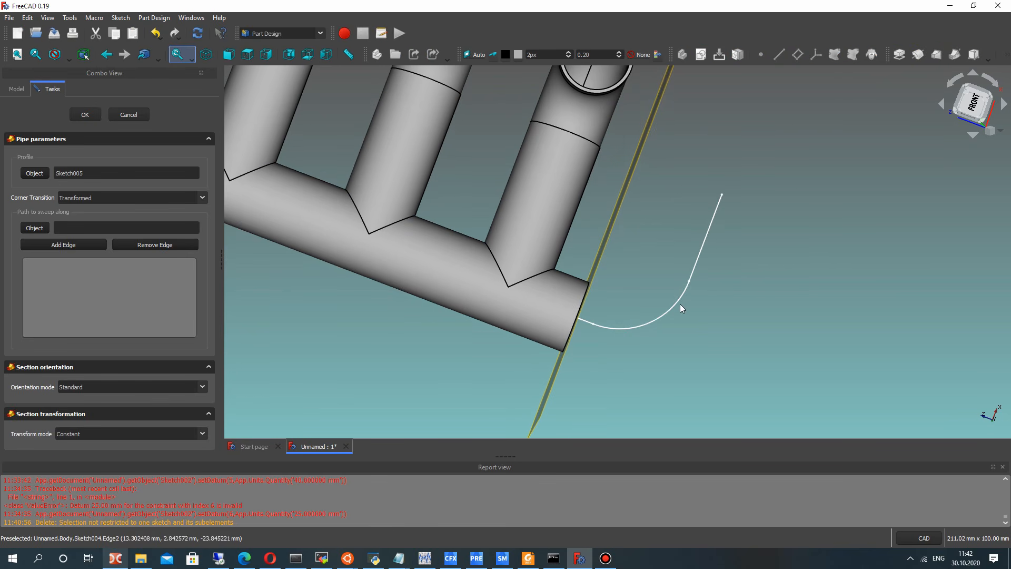
click(656, 323)
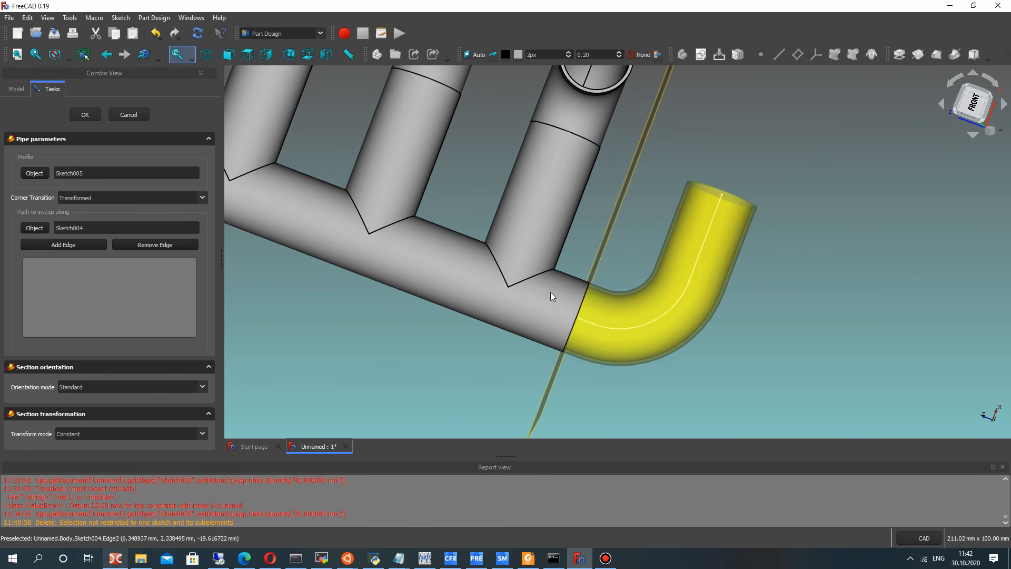
mouse_move(528, 267)
middle_down()
mouse_move(542, 251)
mouse_move(440, 262)
mouse_move(395, 225)
middle_up()
middle_drag(685, 265, 606, 163)
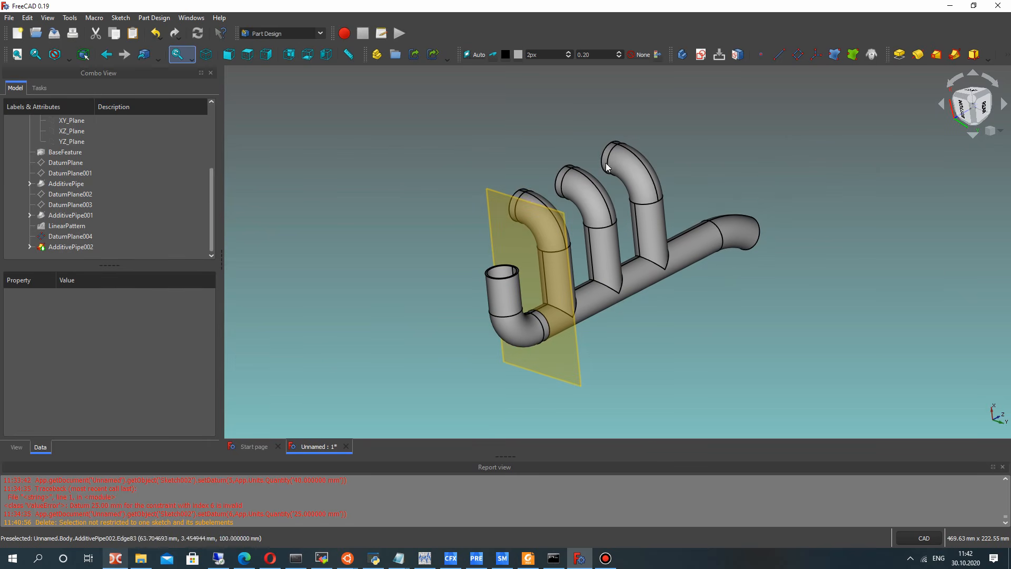
click(67, 217)
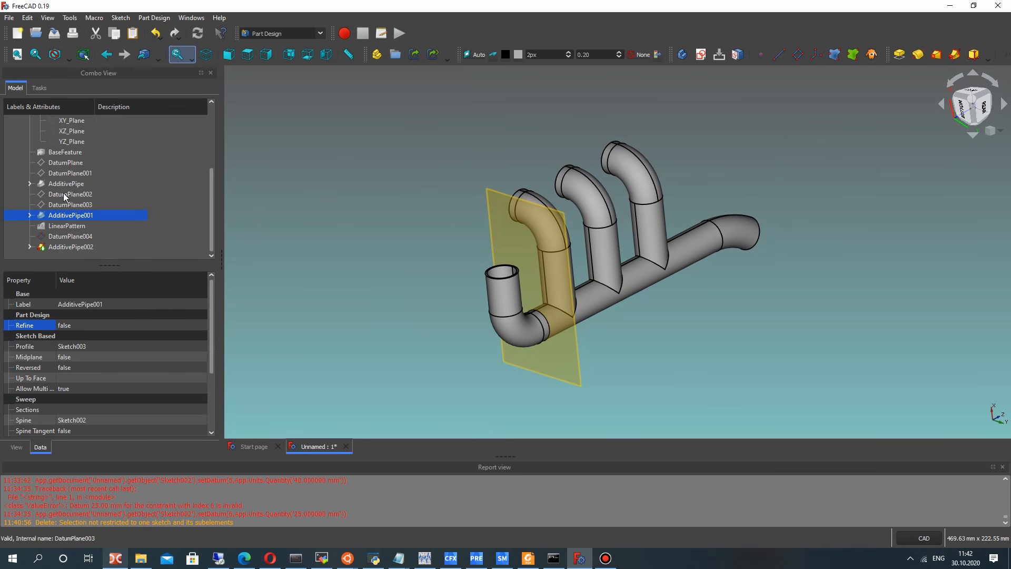
key(space)
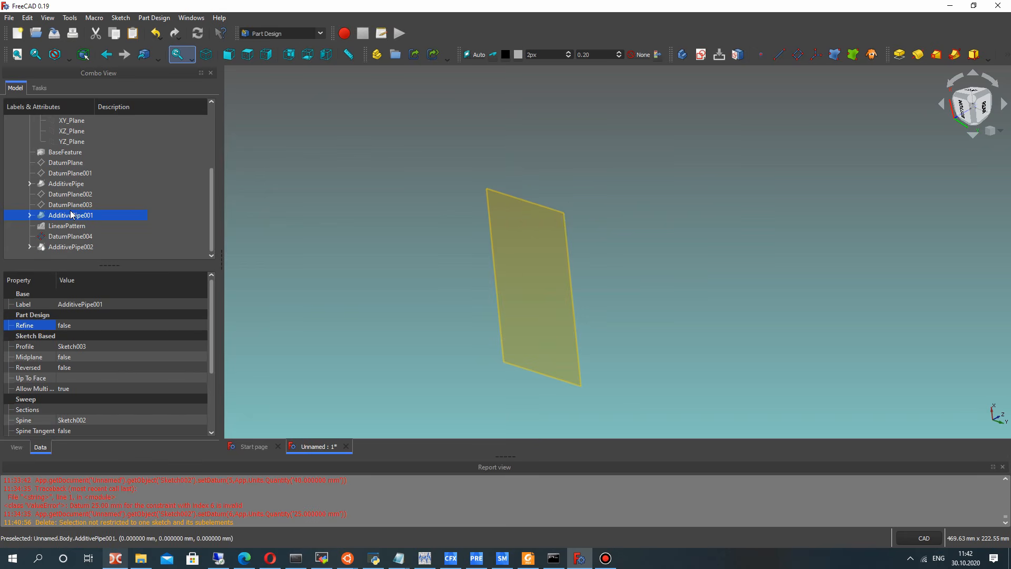
click(66, 248)
key(space)
Start a linear pattern of AdditivePipe001 along the base Z axis in reversed direction, with a length of 25 mm
click(69, 216)
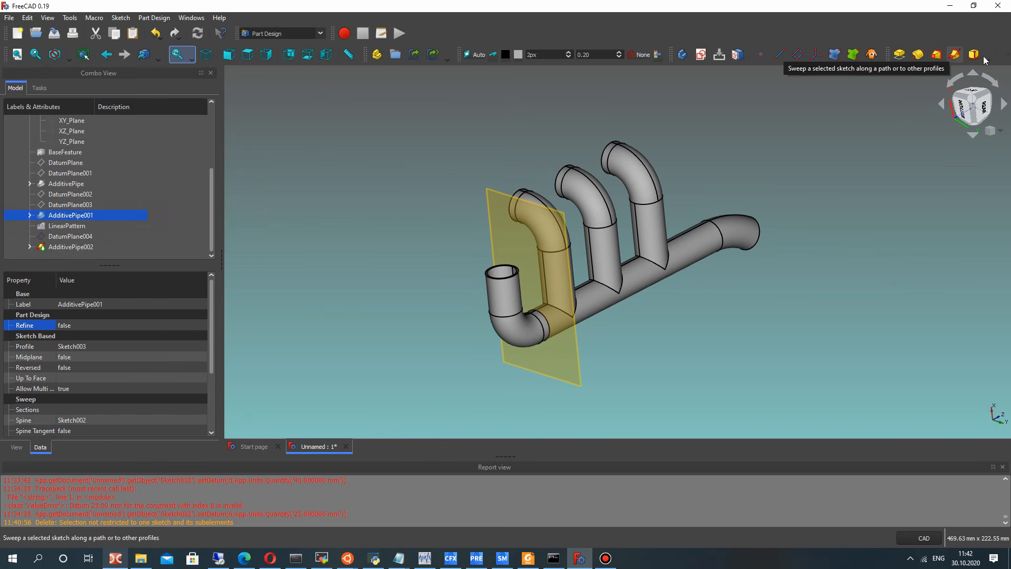
click(1007, 54)
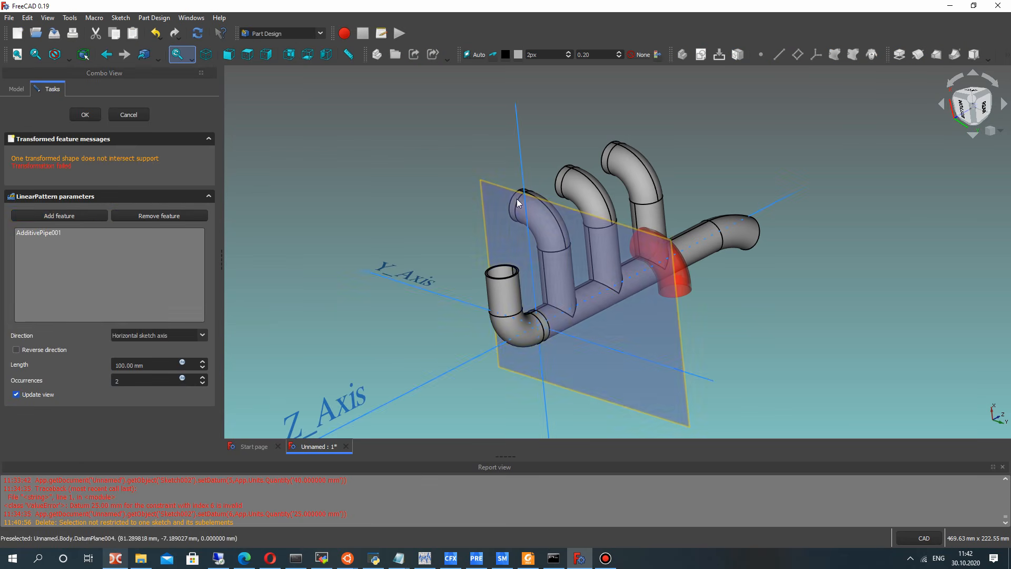
click(202, 336)
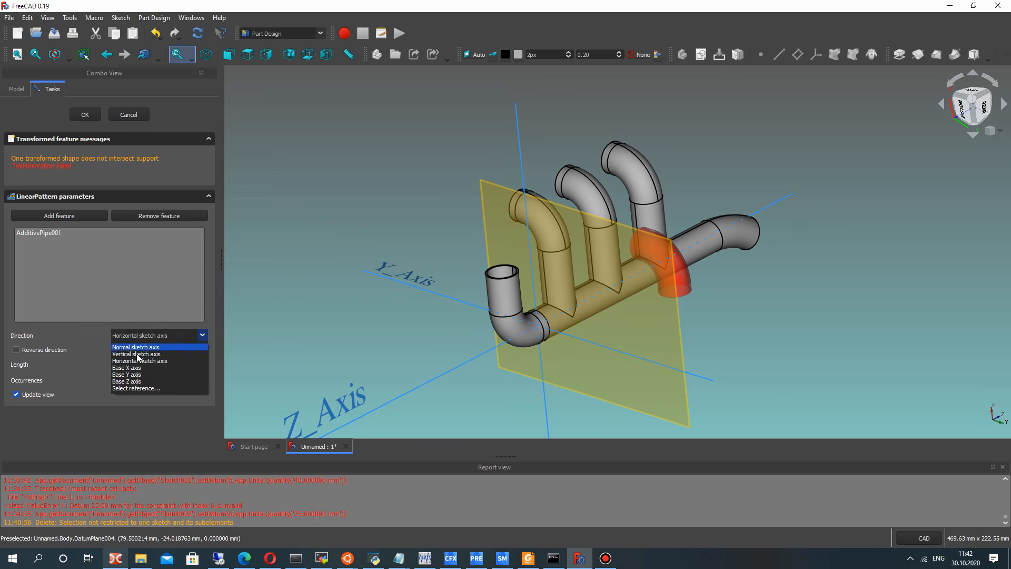
click(174, 381)
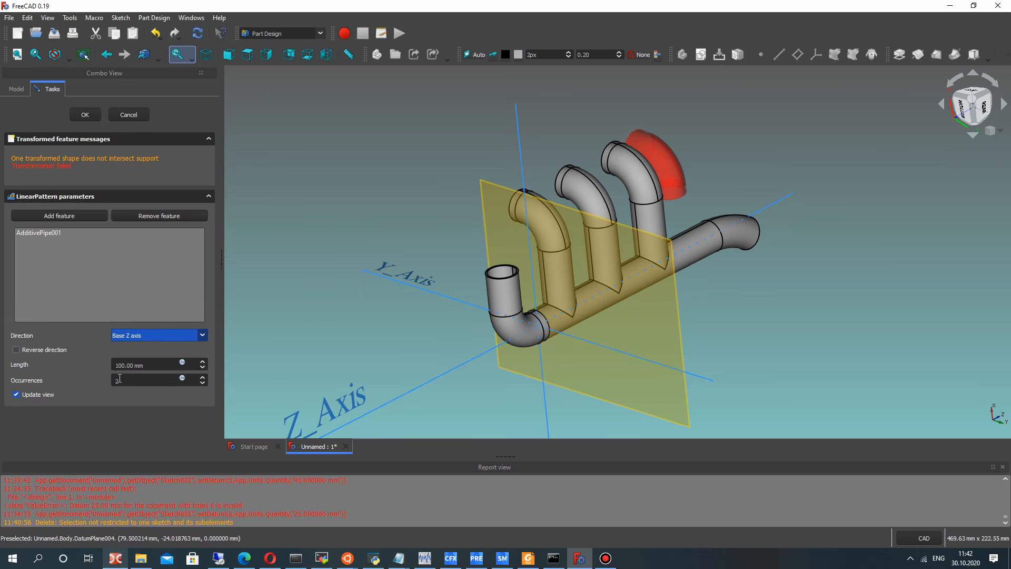
click(17, 349)
click(120, 365)
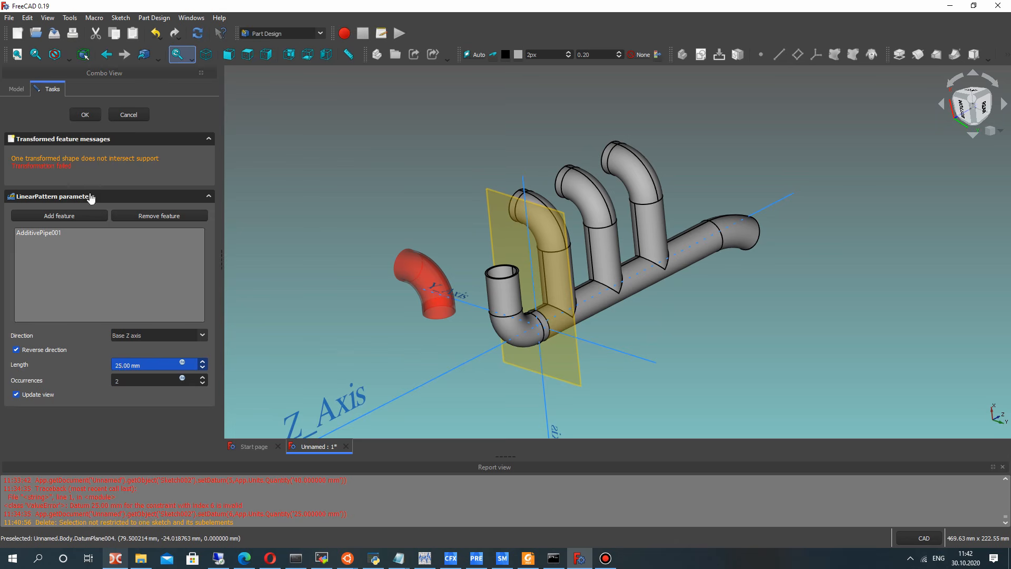
click(260, 255)
Try a pattern length of 30 mm and check how the copied elbow lines up with the upright pipe end
click(122, 364)
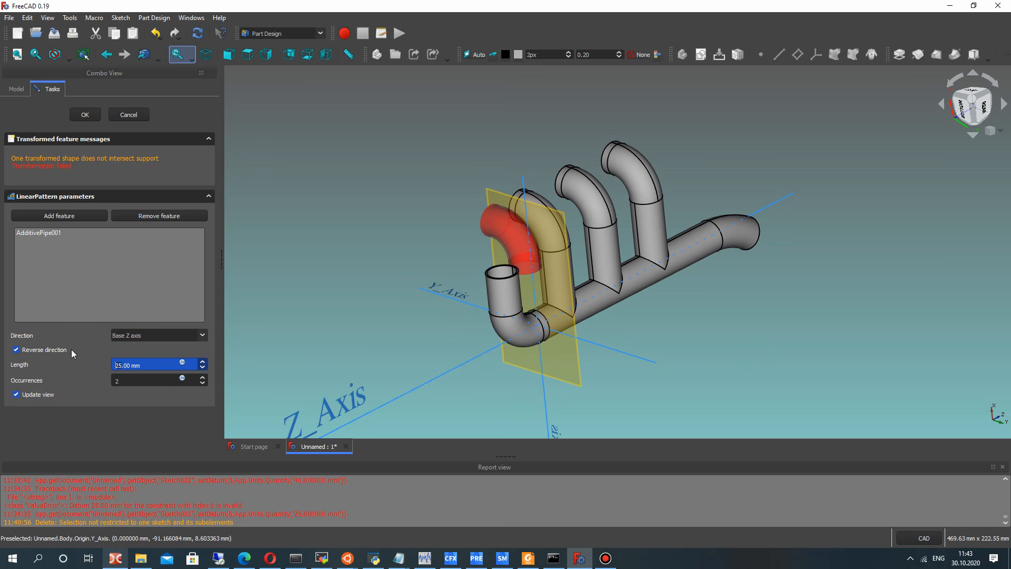
click(299, 283)
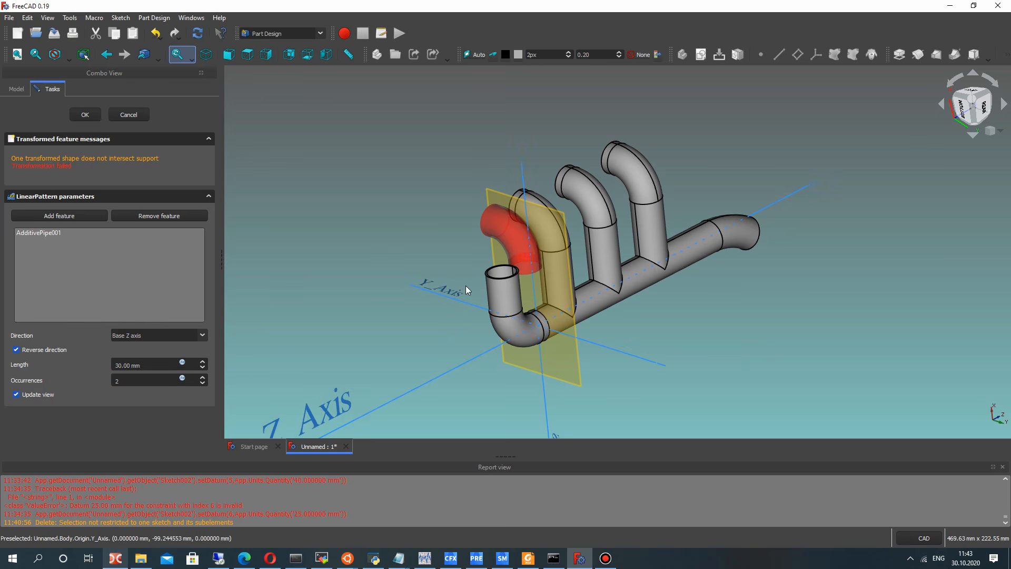
click(124, 364)
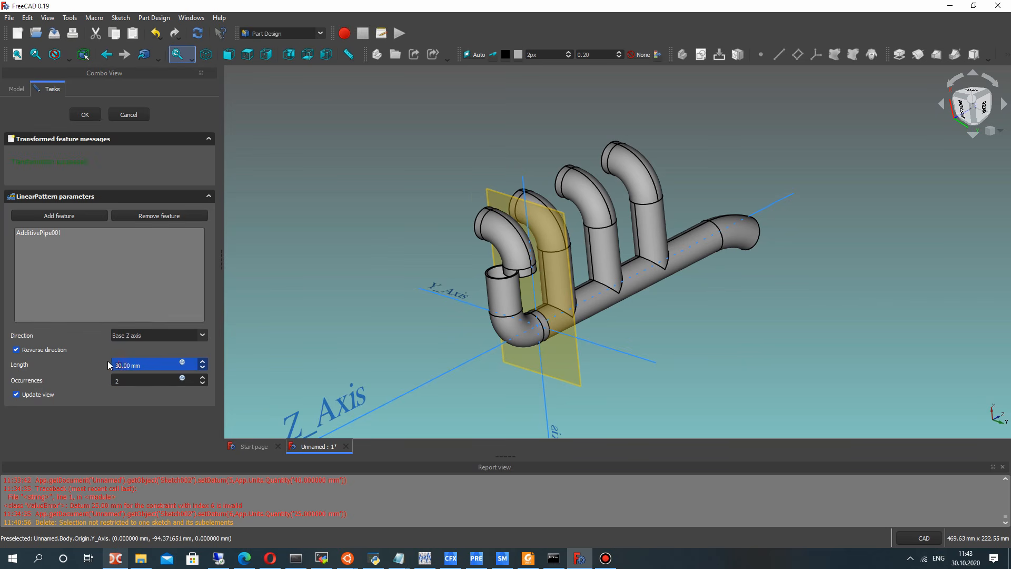
middle_drag(444, 292, 509, 270)
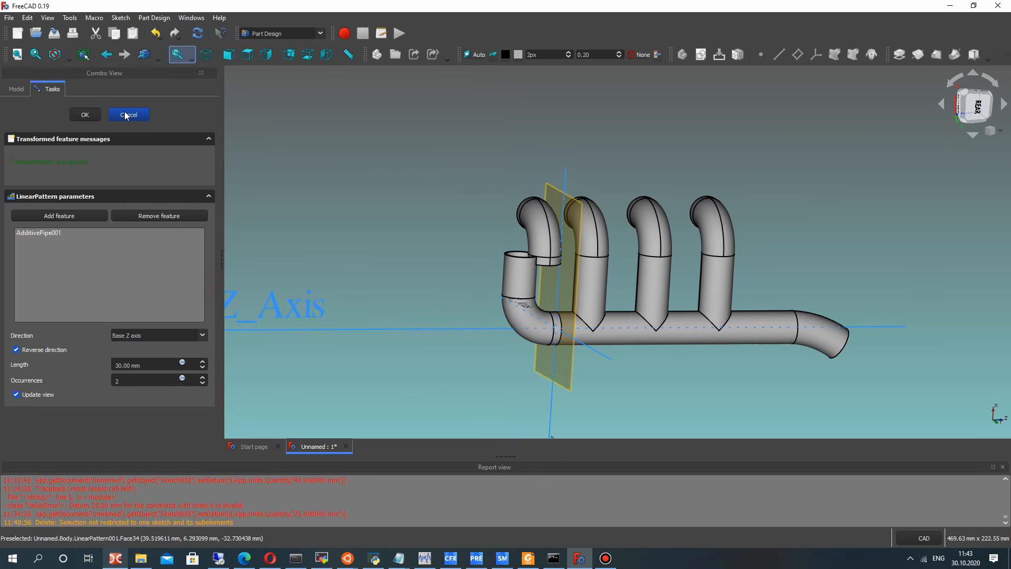
middle_drag(546, 282, 481, 300)
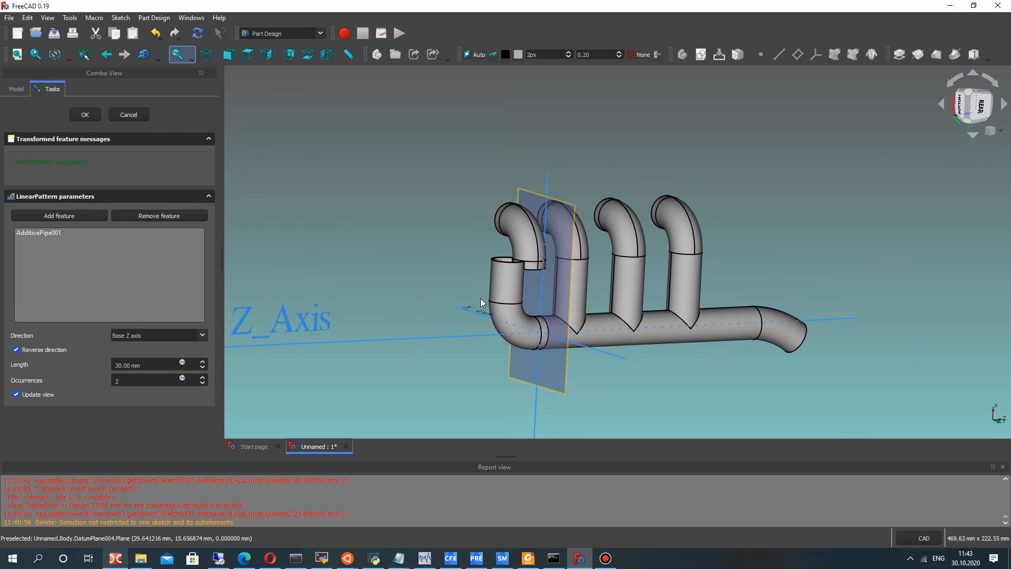
Accept the linear pattern with a length of 40 mm, and reopen it to set the length to 45 mm
click(122, 365)
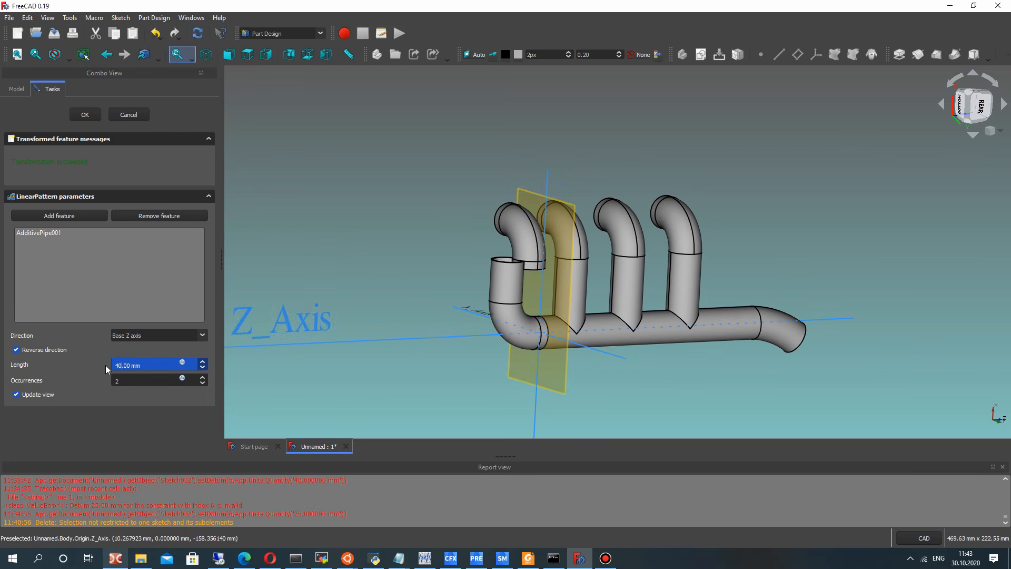
key(Return)
right_click(206, 246)
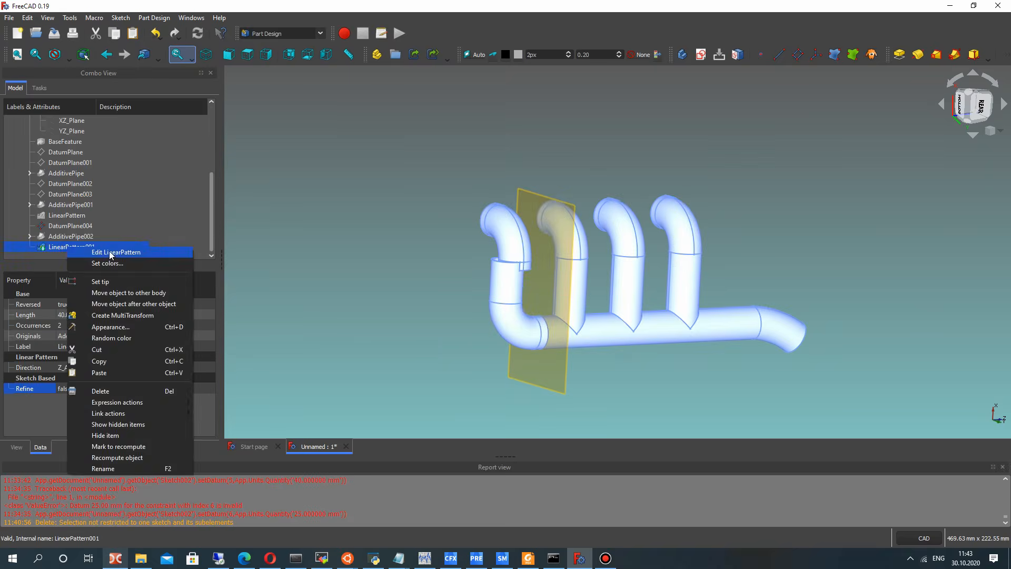
click(232, 251)
click(121, 365)
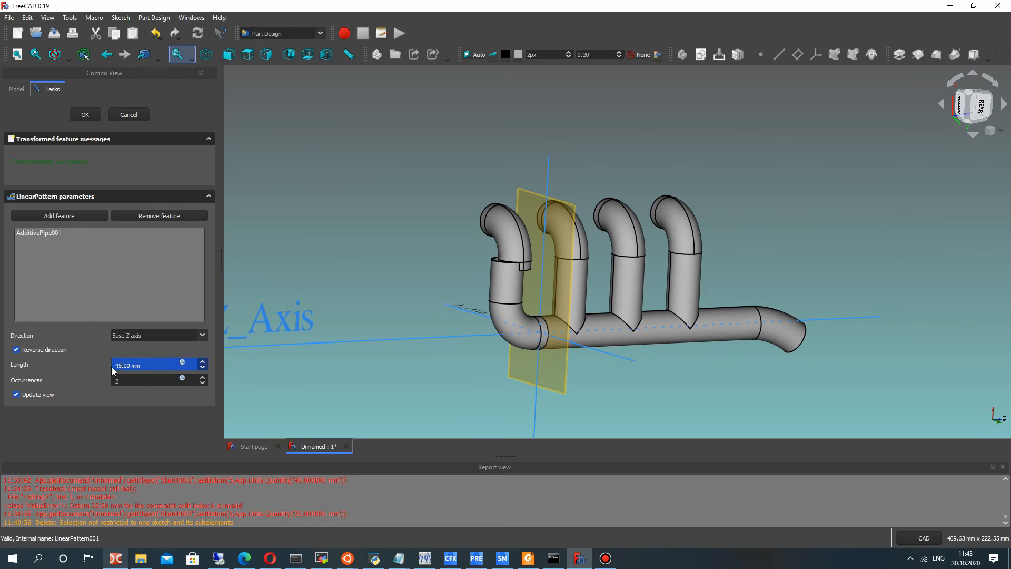
key(Return)
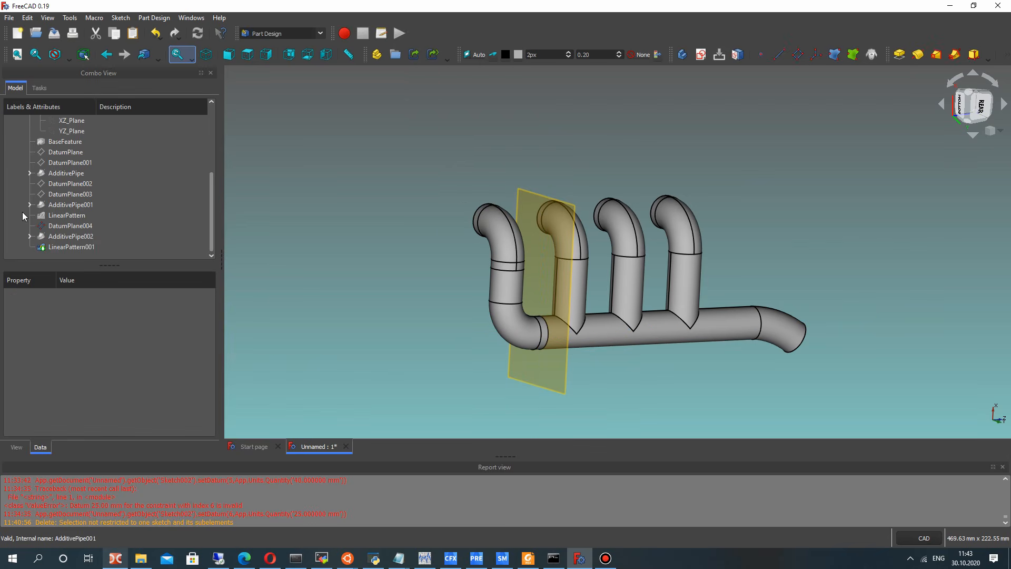
Set the Refine property of LinearPattern001 to true
click(69, 247)
click(71, 385)
click(71, 391)
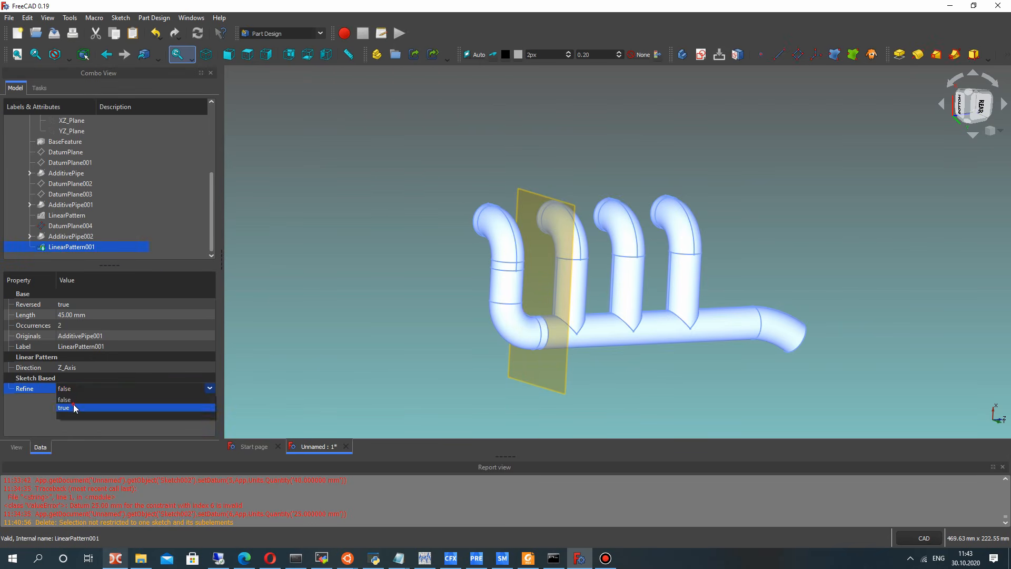
click(74, 408)
click(376, 319)
Hide DatumPlane004, the datum plane crossing the main pipe
mouse_move(549, 291)
middle_down()
mouse_move(732, 285)
mouse_move(530, 267)
mouse_move(583, 253)
mouse_move(851, 300)
mouse_move(668, 119)
mouse_move(641, 330)
mouse_move(795, 289)
mouse_move(579, 264)
mouse_move(387, 186)
mouse_move(526, 237)
mouse_move(698, 217)
mouse_move(544, 255)
mouse_move(493, 287)
mouse_move(463, 277)
mouse_move(508, 287)
mouse_move(546, 280)
middle_up()
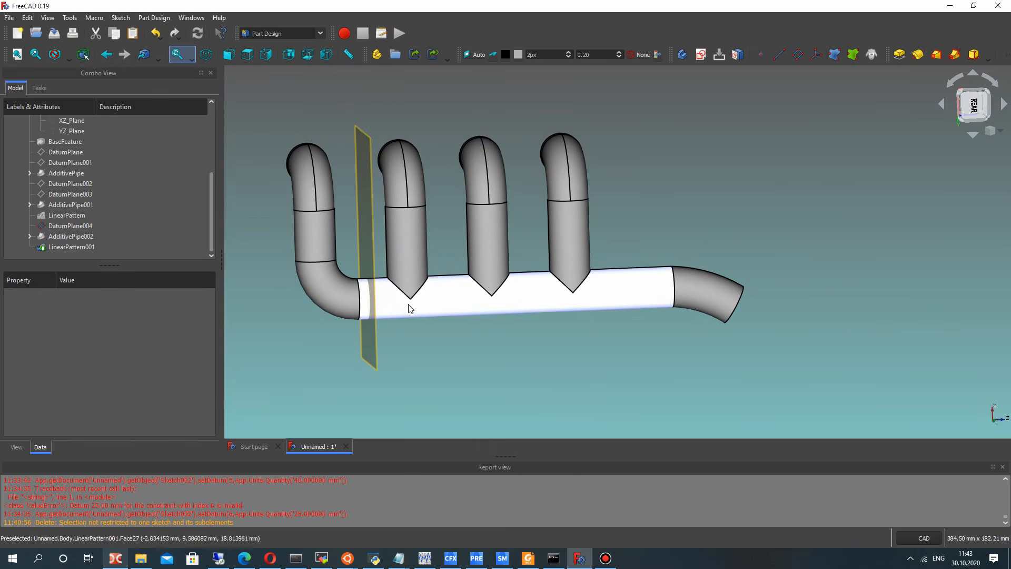
middle_drag(535, 341, 711, 321)
middle_drag(755, 293, 477, 286)
middle_drag(760, 293, 585, 304)
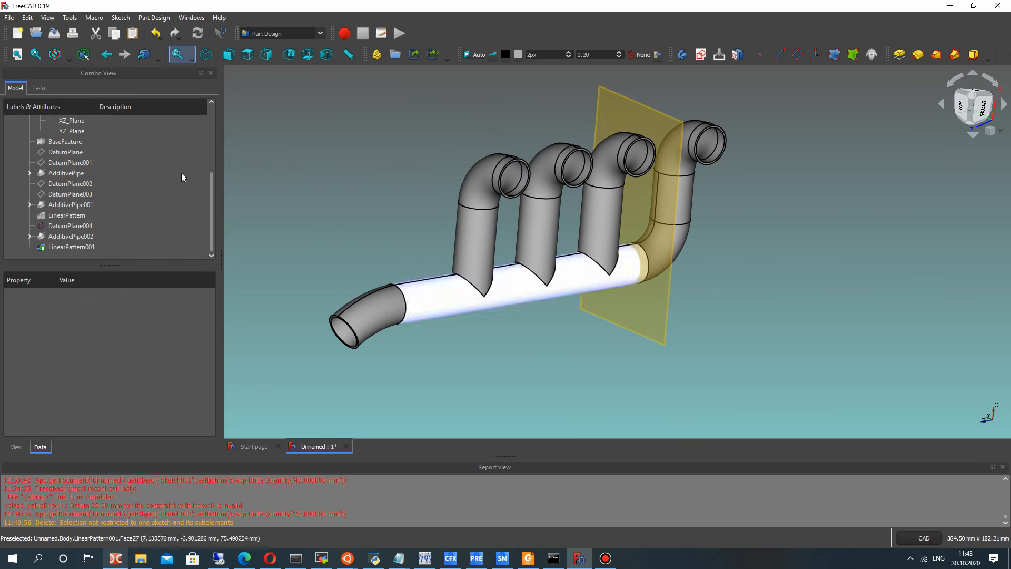
click(70, 225)
key(space)
Examine the open ends of the bent branch pipes and the manifold's overall shape
scroll(579, 321, up, 3)
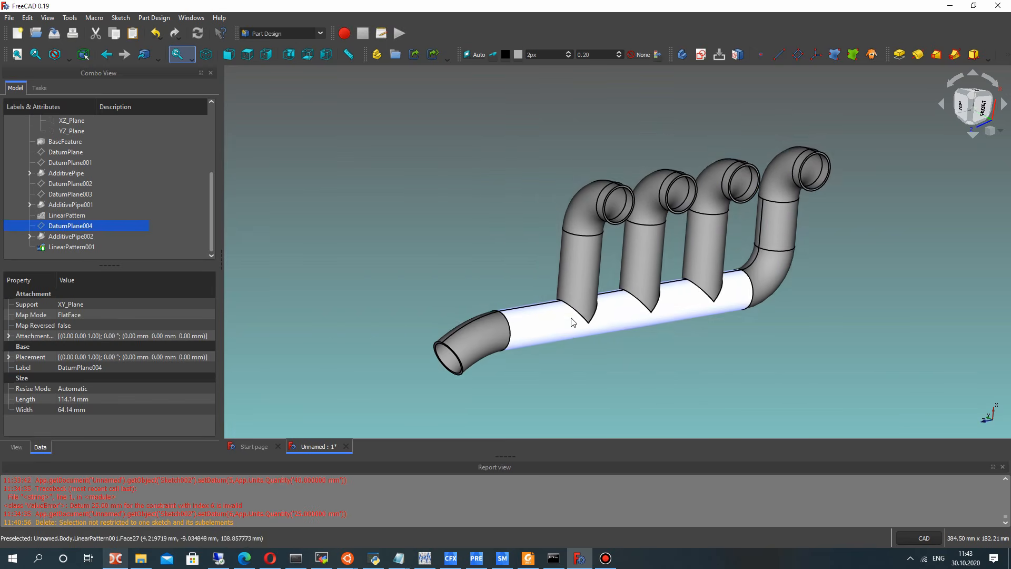
middle_drag(579, 321, 721, 247)
scroll(461, 217, up, 5)
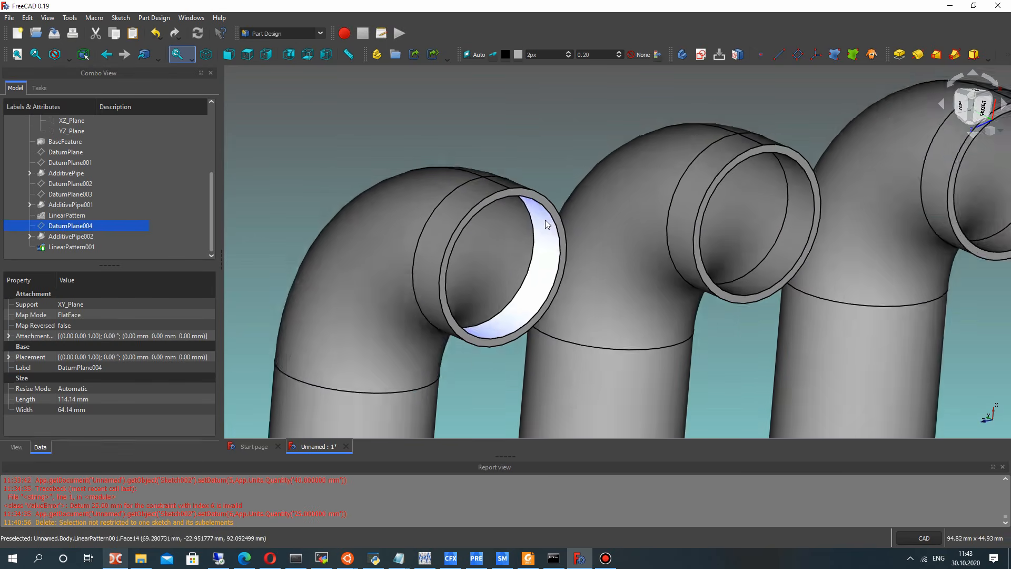
scroll(545, 224, down, 6)
middle_drag(546, 223, 511, 204)
scroll(510, 204, up, 6)
scroll(604, 216, down, 8)
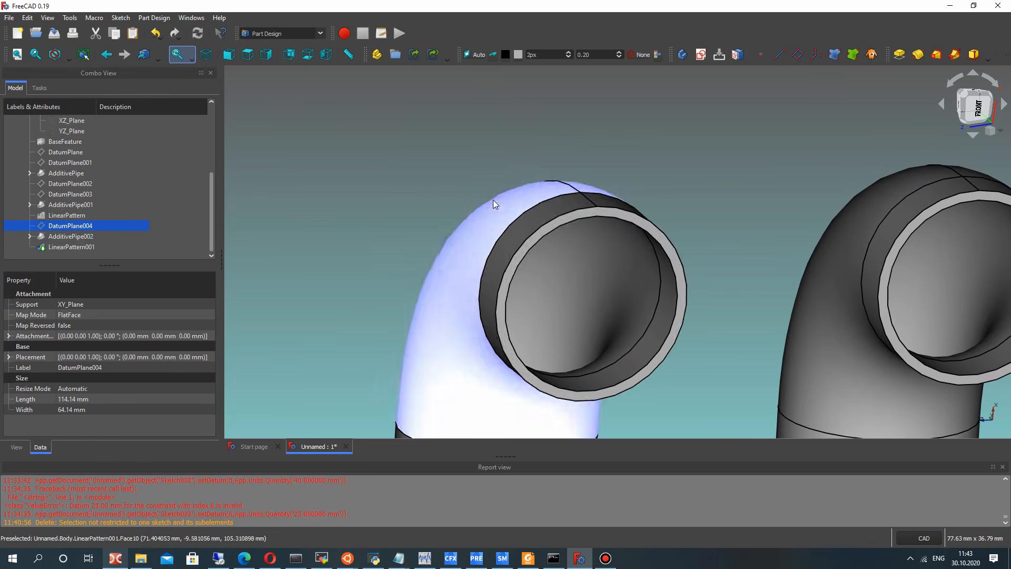
middle_drag(621, 255, 708, 180)
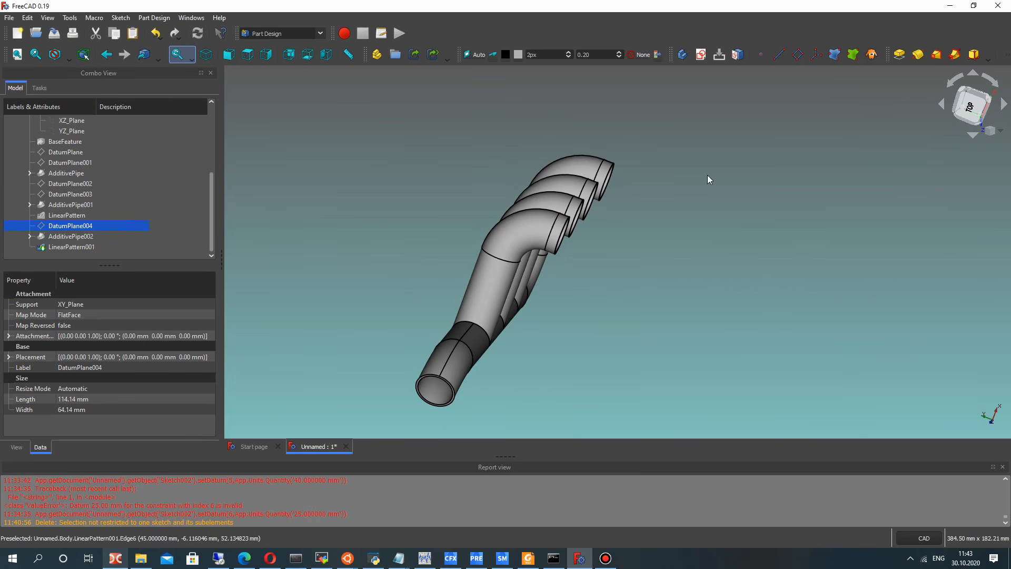
click(798, 54)
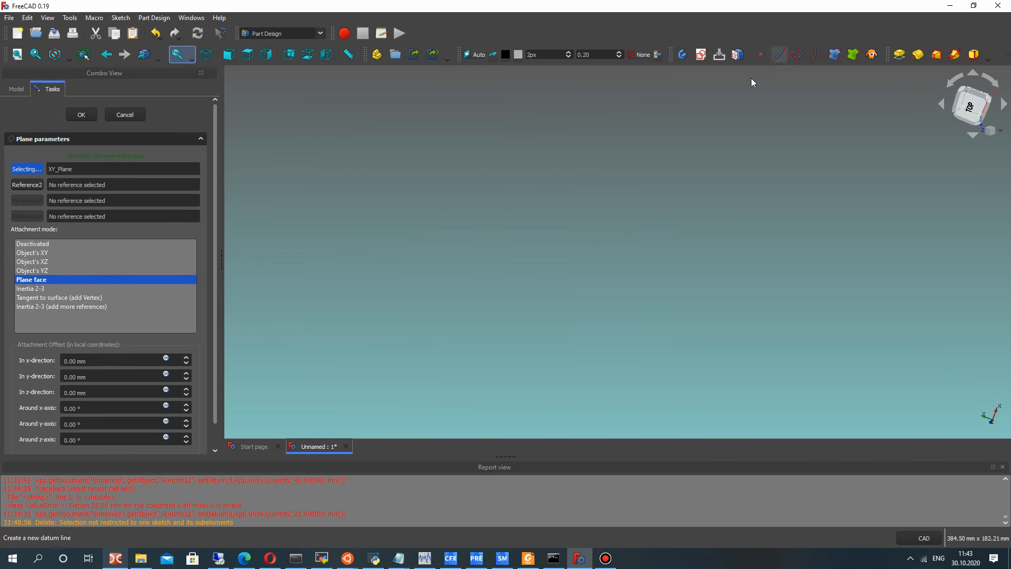
click(16, 89)
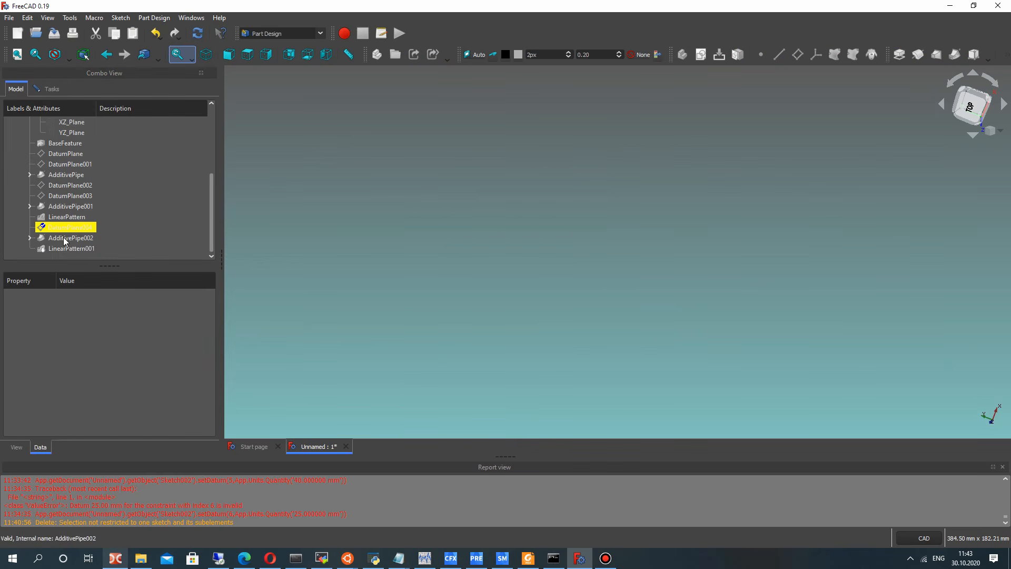
click(49, 89)
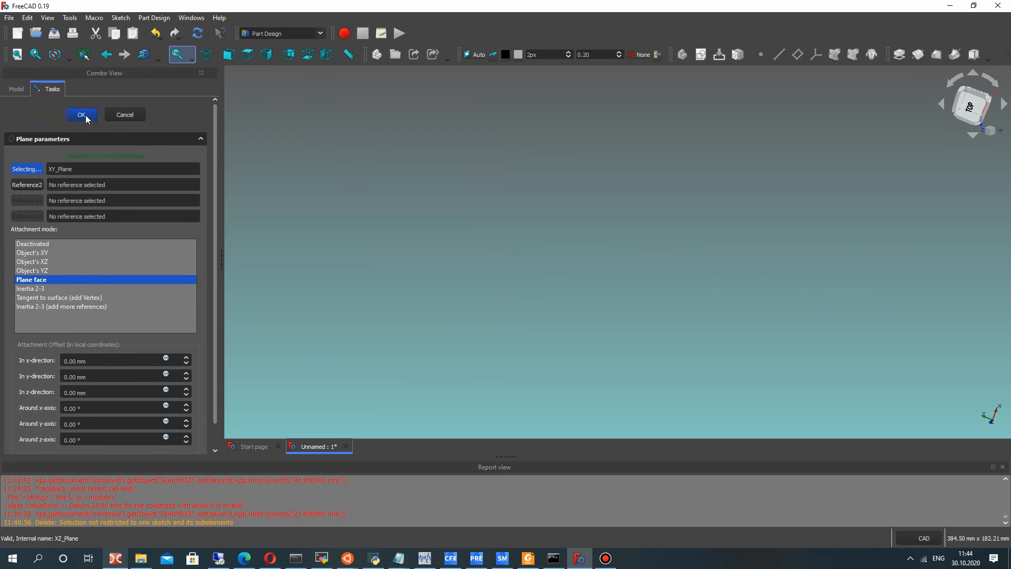
click(140, 114)
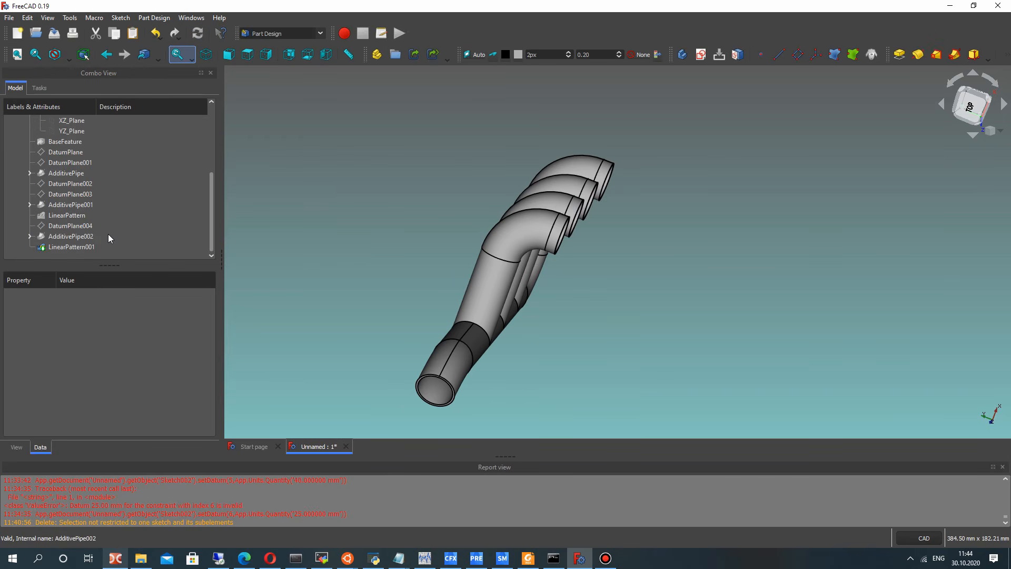
Create a new datum plane and try to attach it to XZ_Plane with the Object's XZ mode
click(69, 247)
click(311, 226)
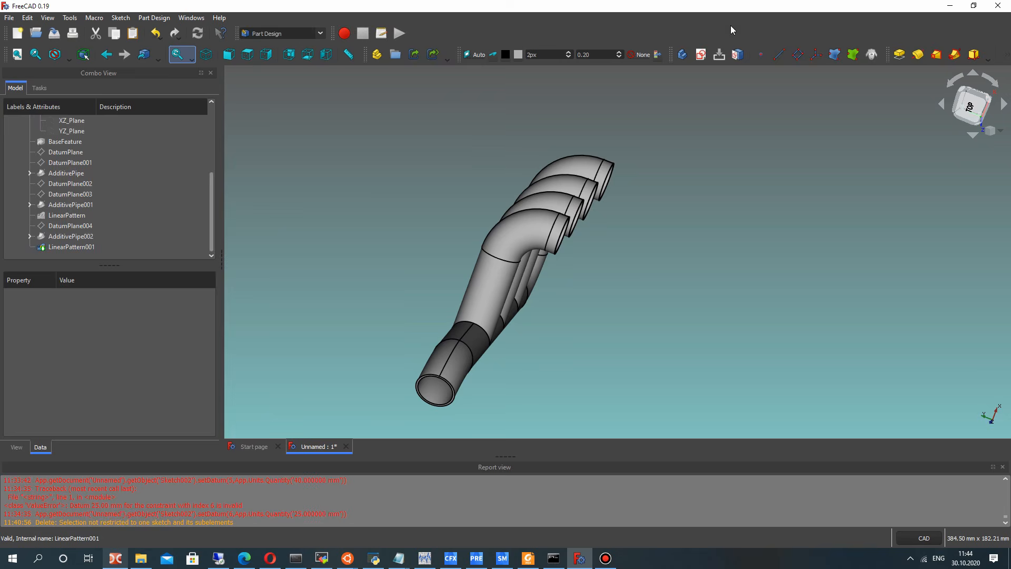
click(798, 55)
middle_drag(601, 242, 546, 238)
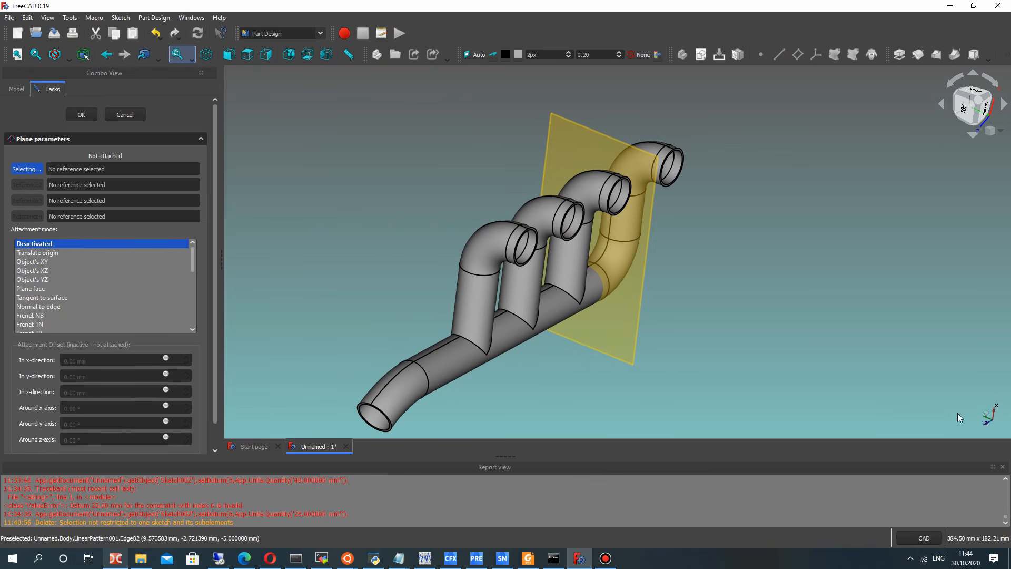
click(38, 270)
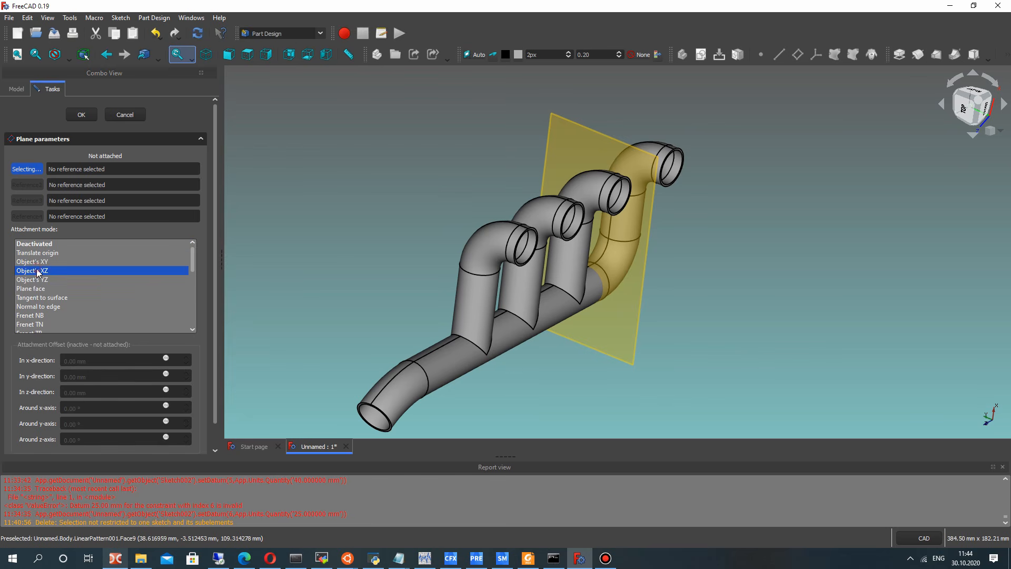
click(17, 88)
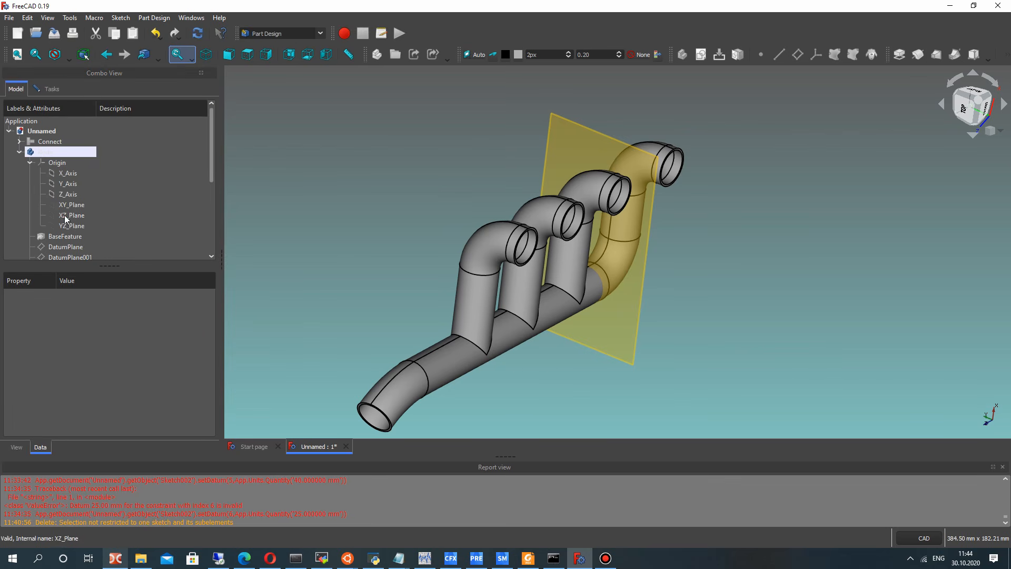
click(65, 219)
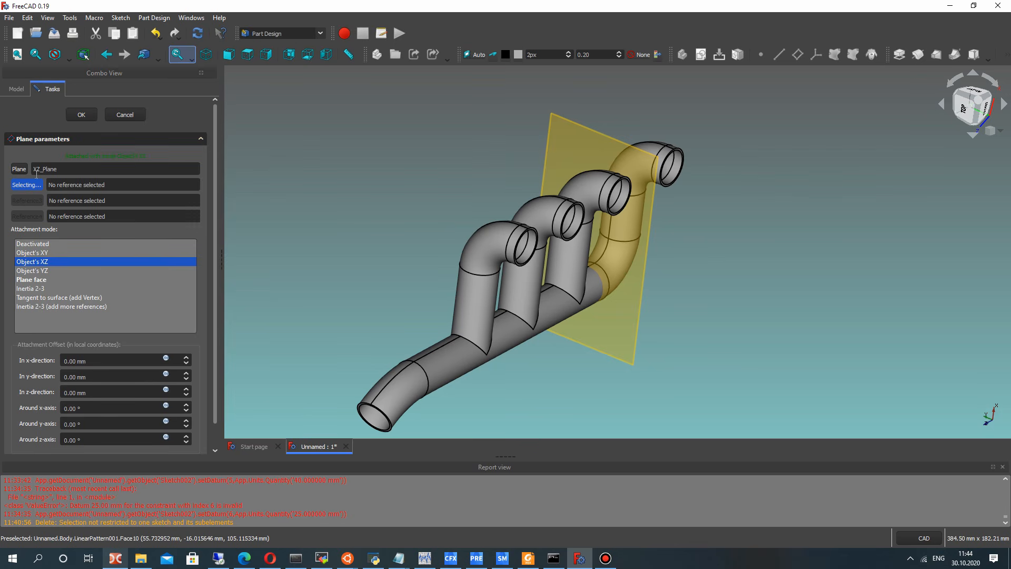
Try offsetting the new datum plane 1 mm in the x-direction and cancel its attachment settings
middle_drag(596, 305, 521, 369)
click(19, 171)
click(20, 170)
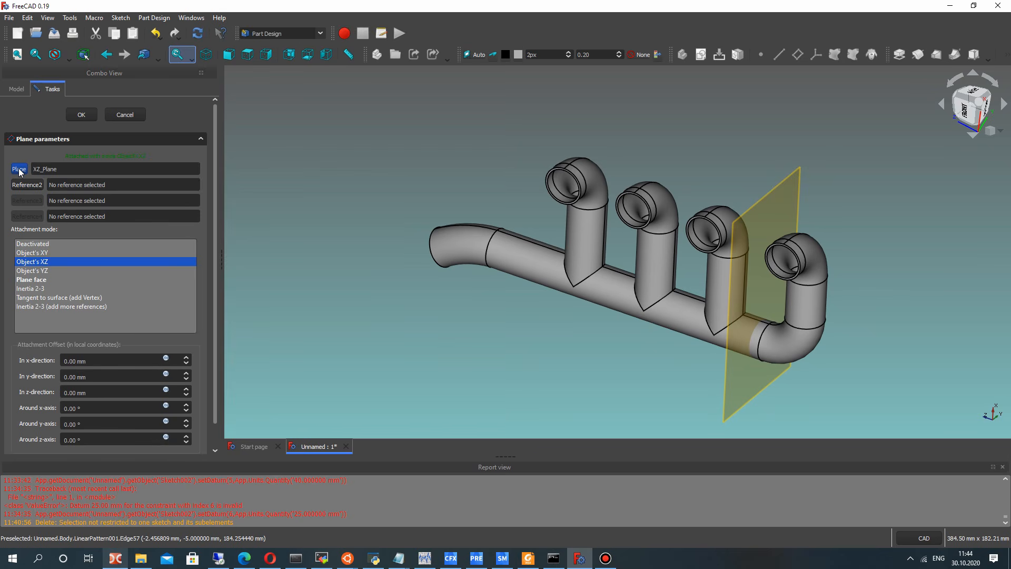
click(186, 358)
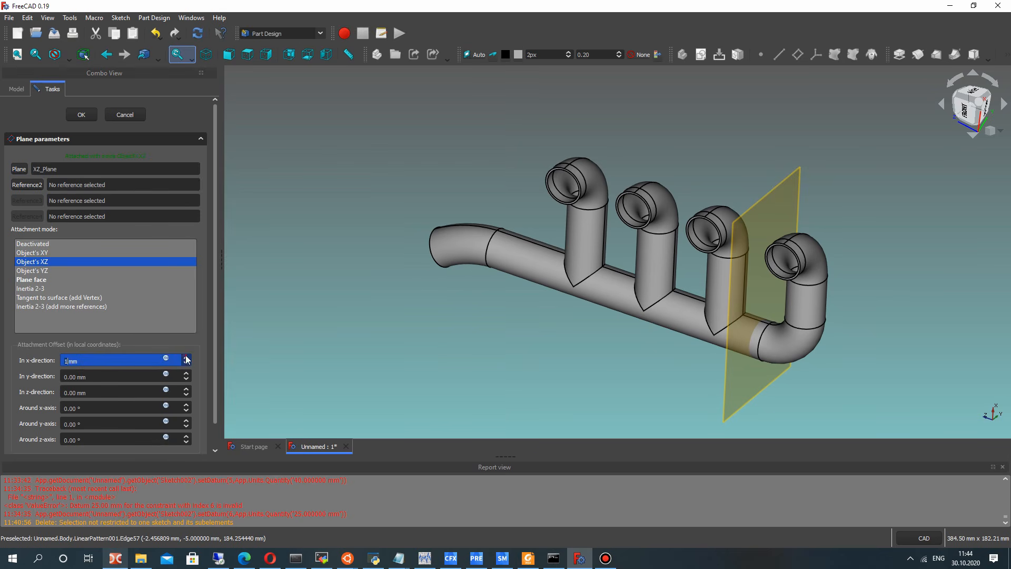
click(122, 116)
Delete the leftover unattached datum plane DatumPlane005 from the body
scroll(69, 224, down, 3)
click(59, 246)
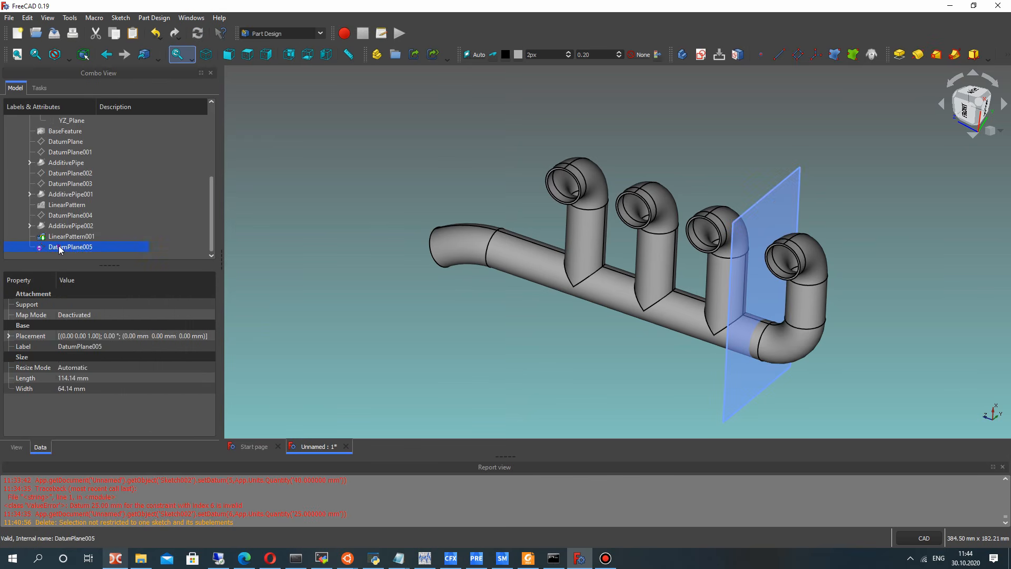
right_click(59, 247)
click(94, 356)
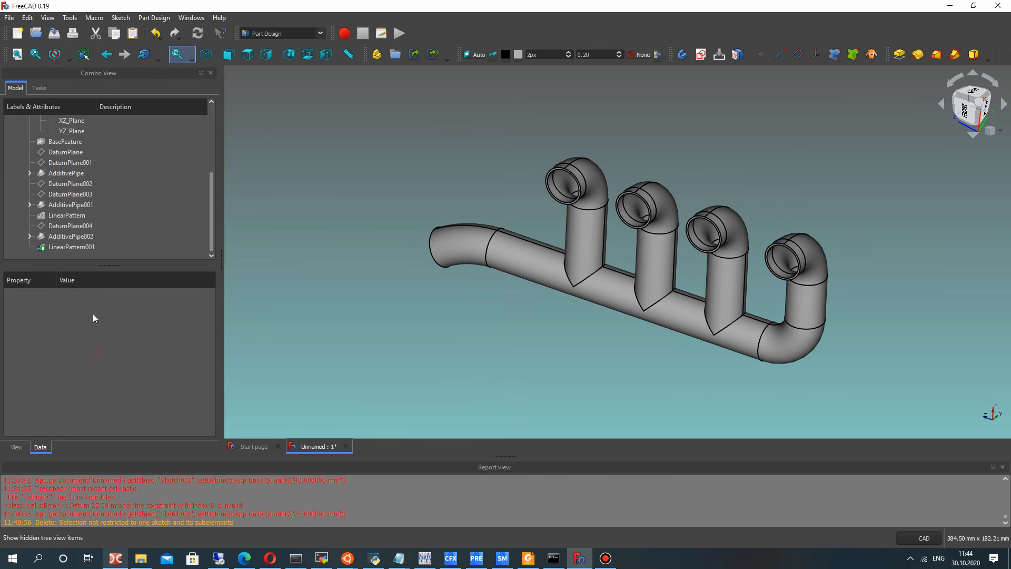
Create a new datum plane attached to the body's XZ_Plane in Plane face mode
click(798, 54)
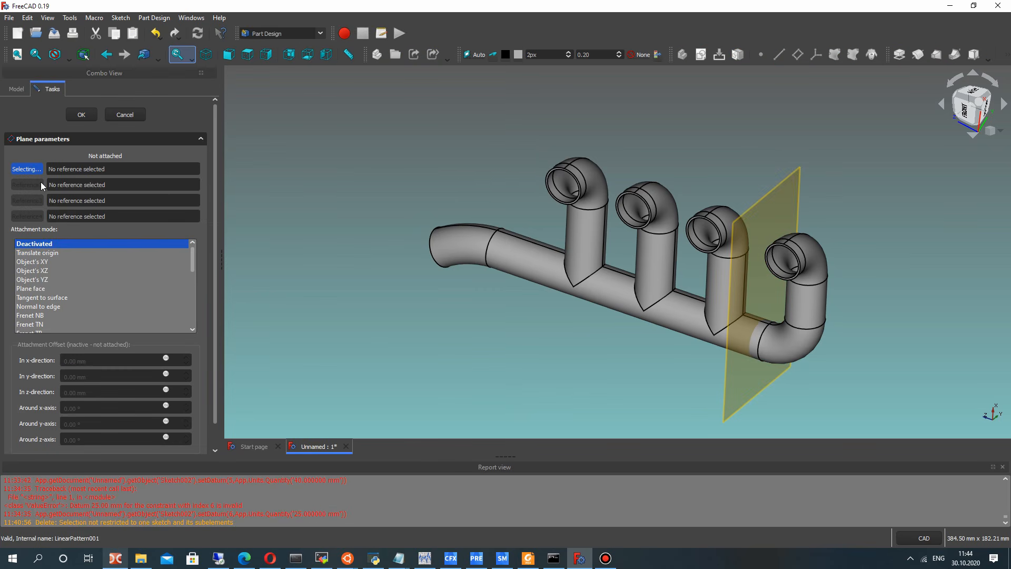
click(16, 88)
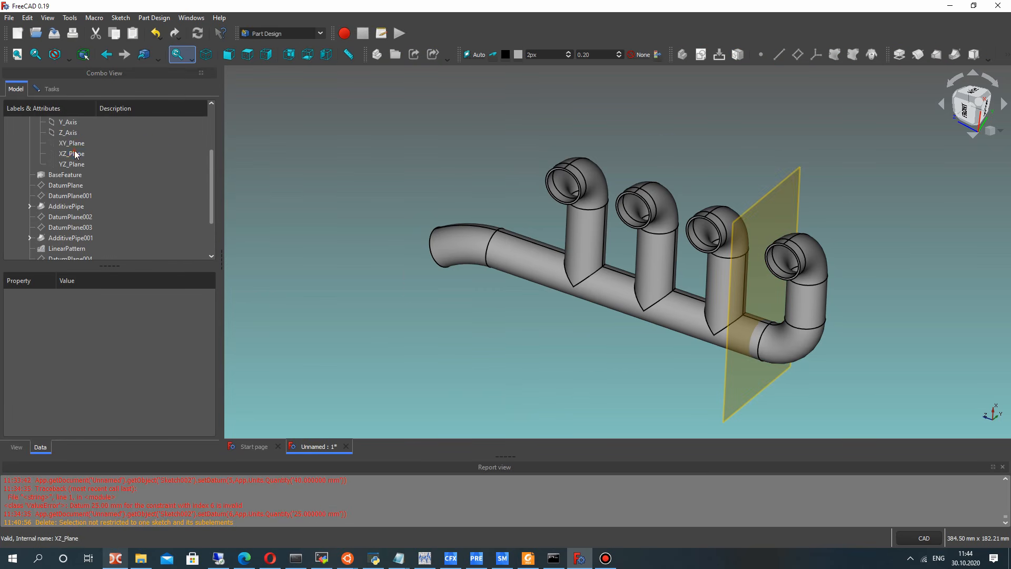
click(76, 154)
click(50, 88)
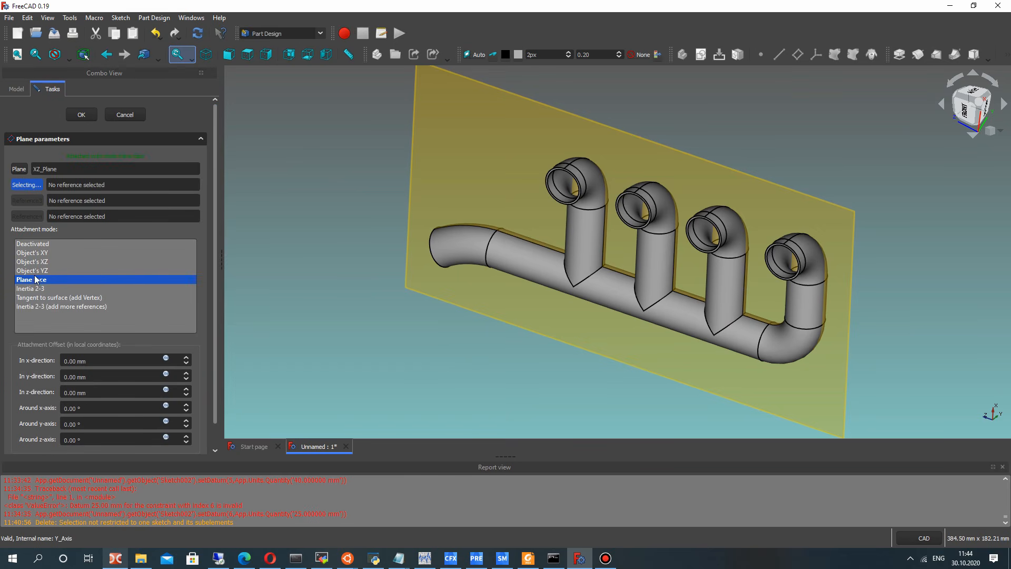
Offset the new datum plane 40 mm in the z-direction, keep its y-direction offset at 0 mm, and accept it
middle_drag(643, 310, 506, 283)
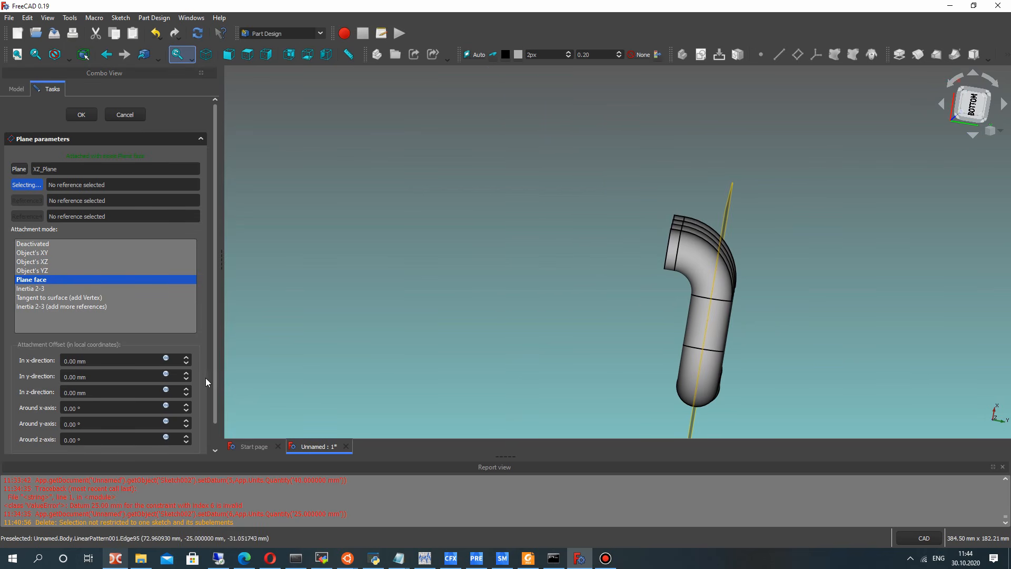
click(187, 374)
click(187, 374)
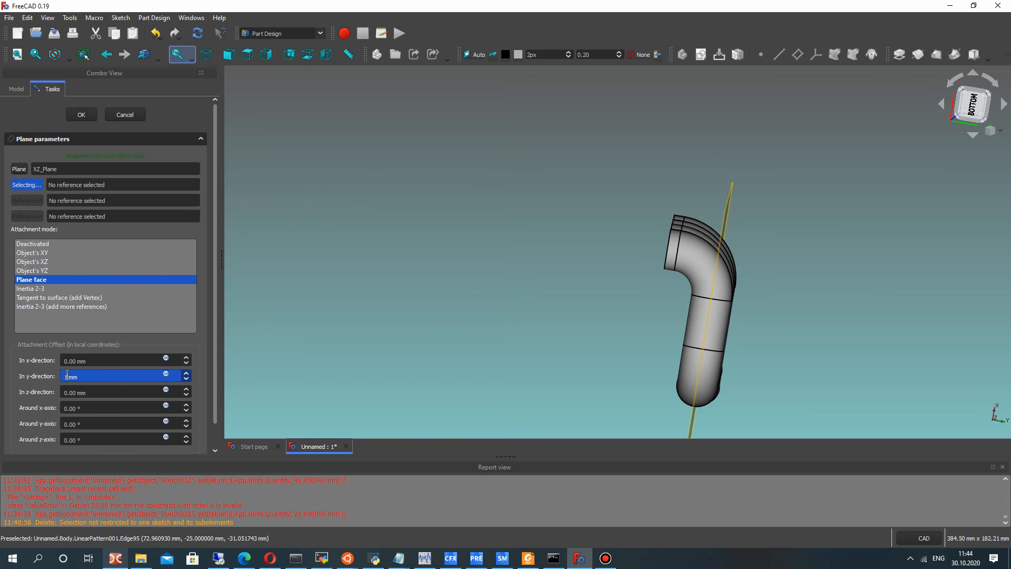
click(82, 393)
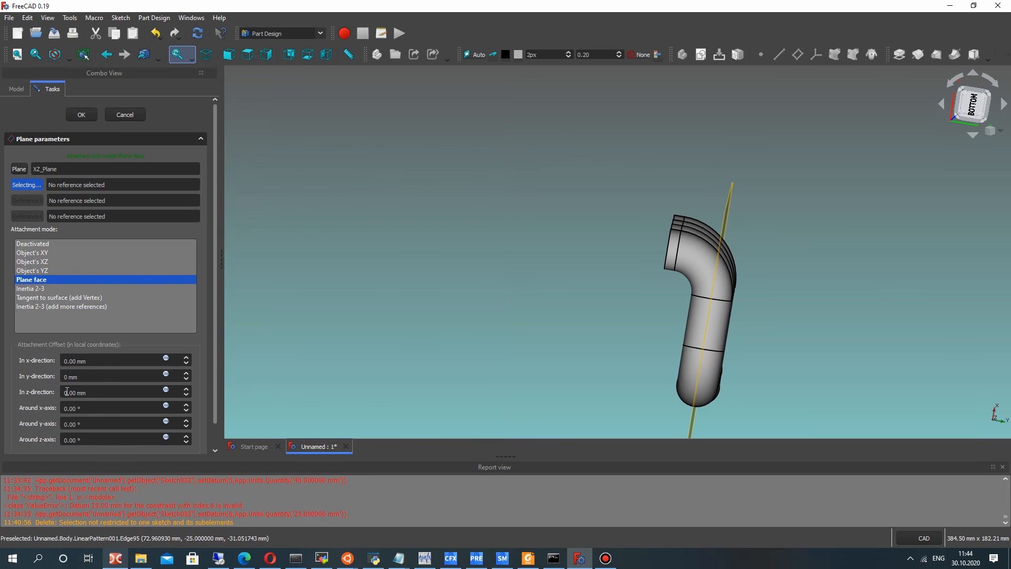
click(69, 392)
key(BackSpace)
text(4)
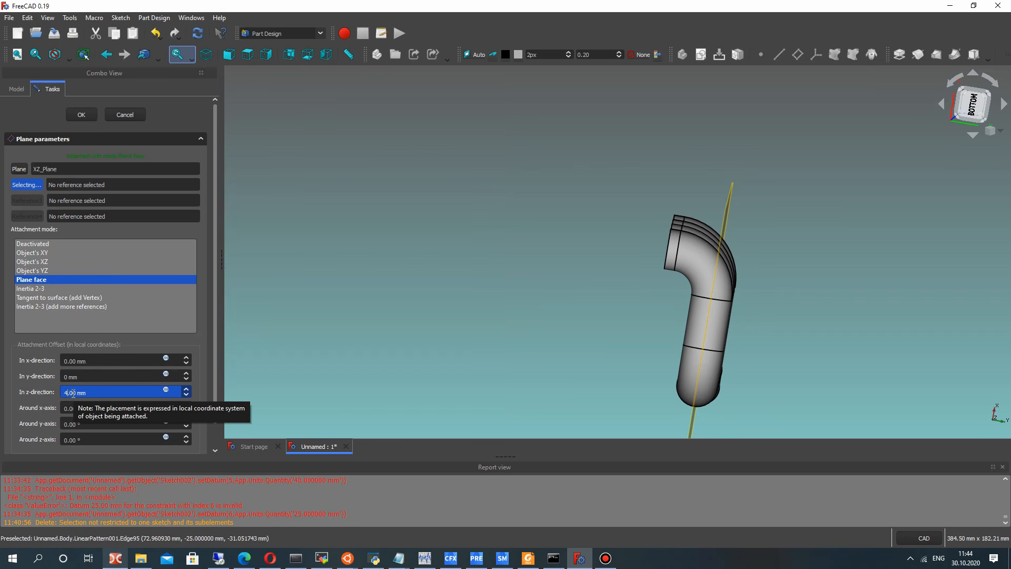
text(0)
key(Return)
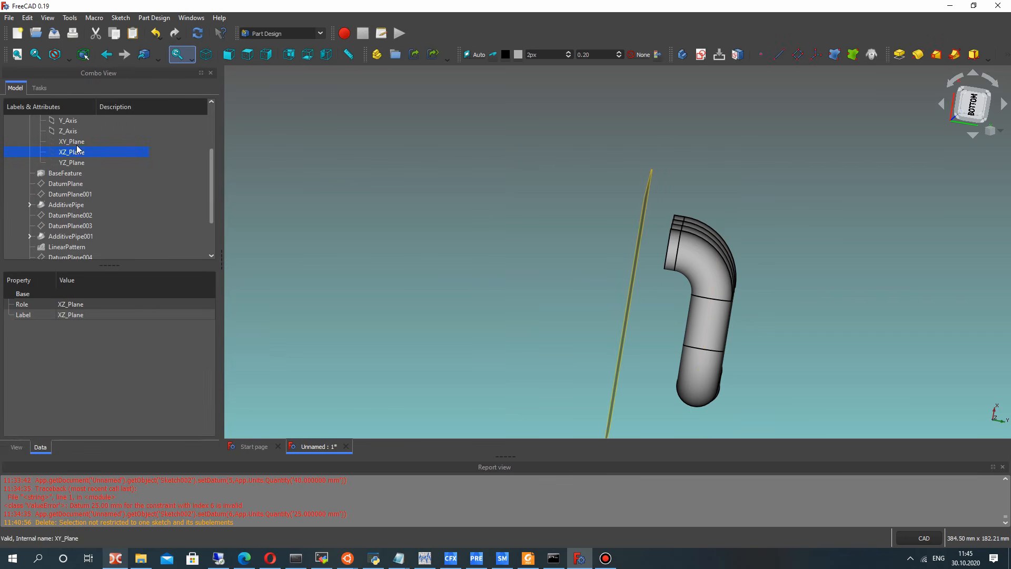
Edit DatumPlane005 and set its z-direction attachment offset to 30 mm
click(39, 88)
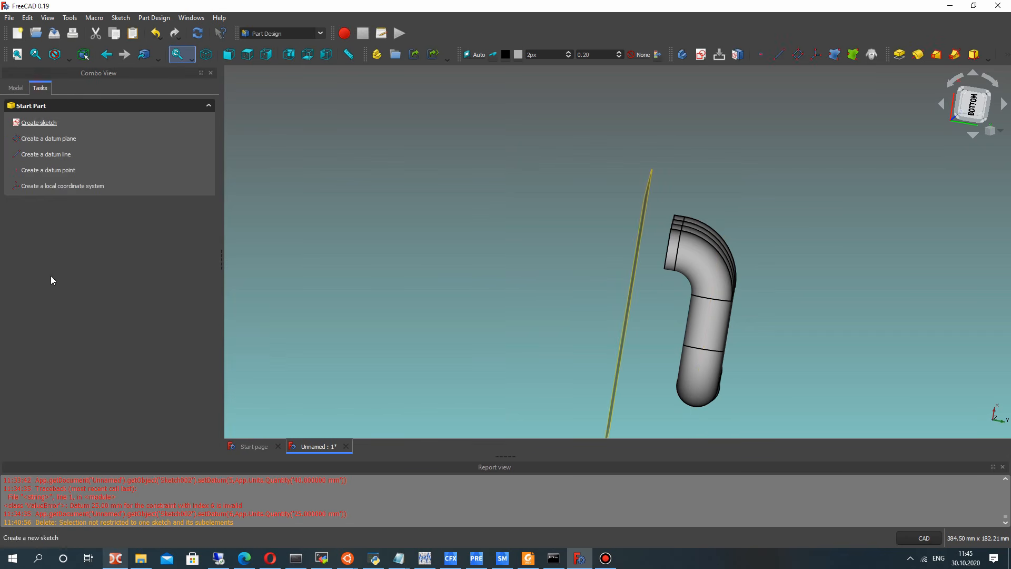
click(21, 91)
scroll(52, 230, down, 2)
click(59, 248)
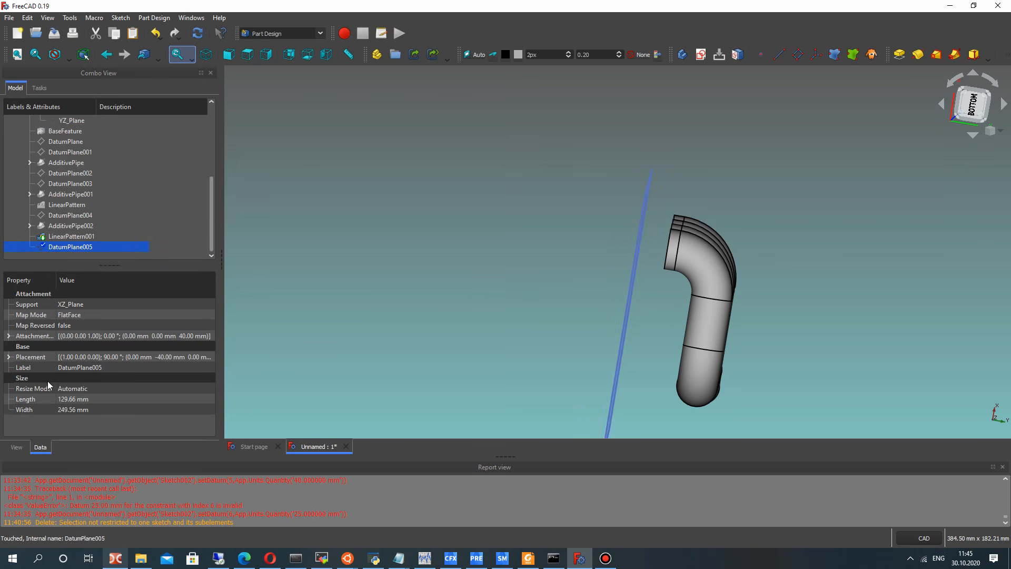
right_click(64, 247)
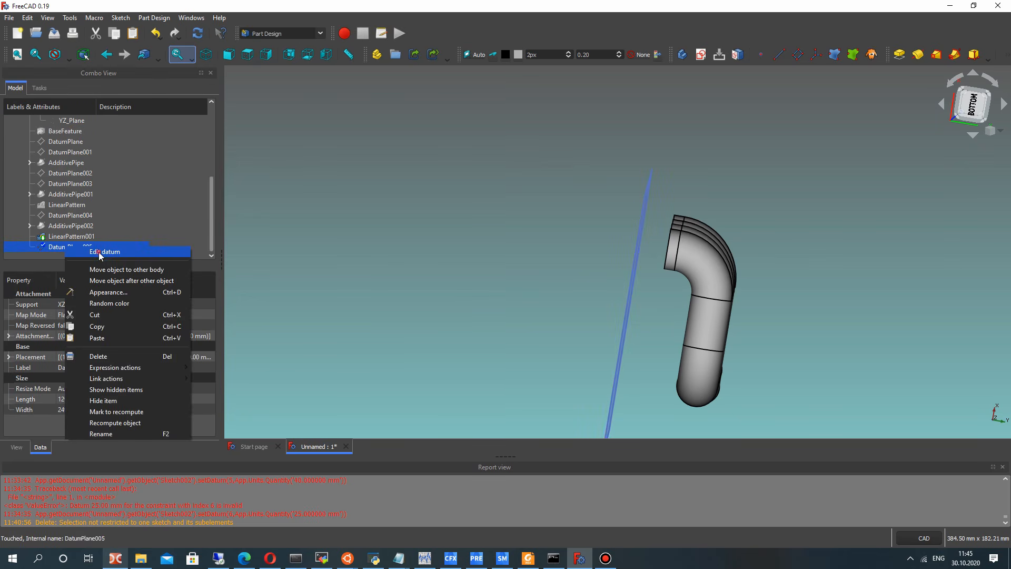
click(96, 253)
click(71, 393)
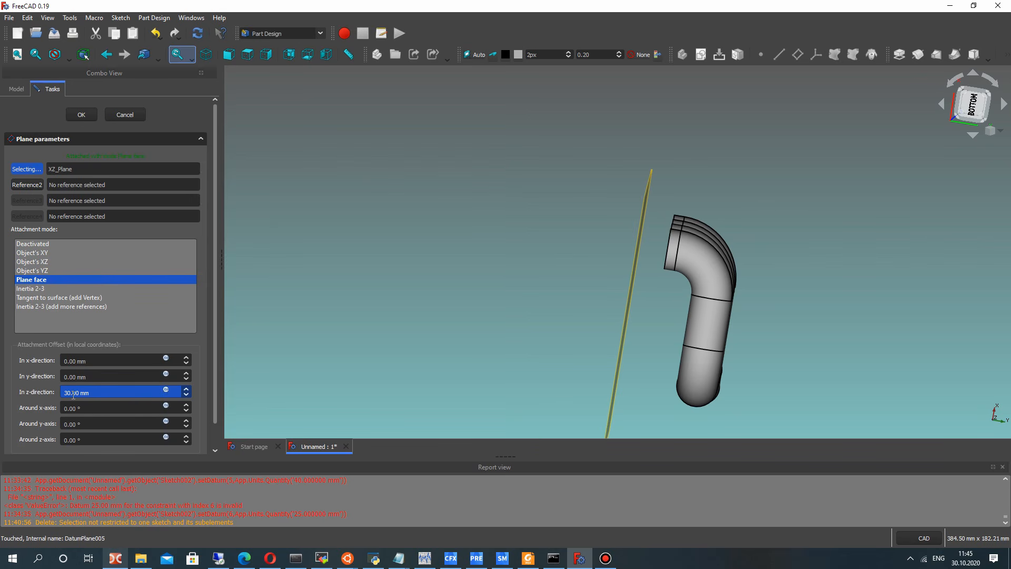
key(Return)
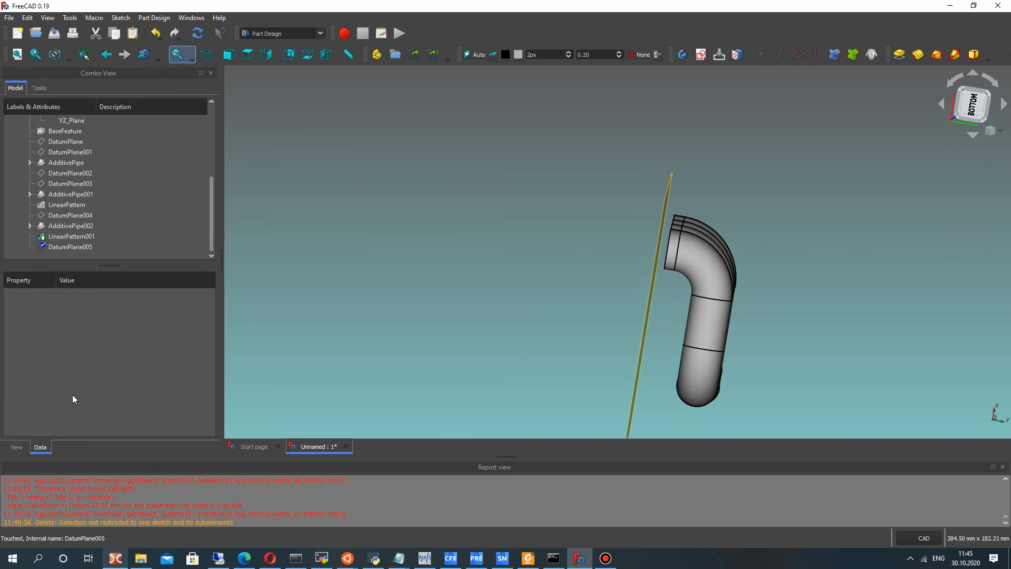
Edit DatumPlane005 again and set its z-direction attachment offset to 25 mm
click(59, 246)
right_click(59, 246)
click(86, 251)
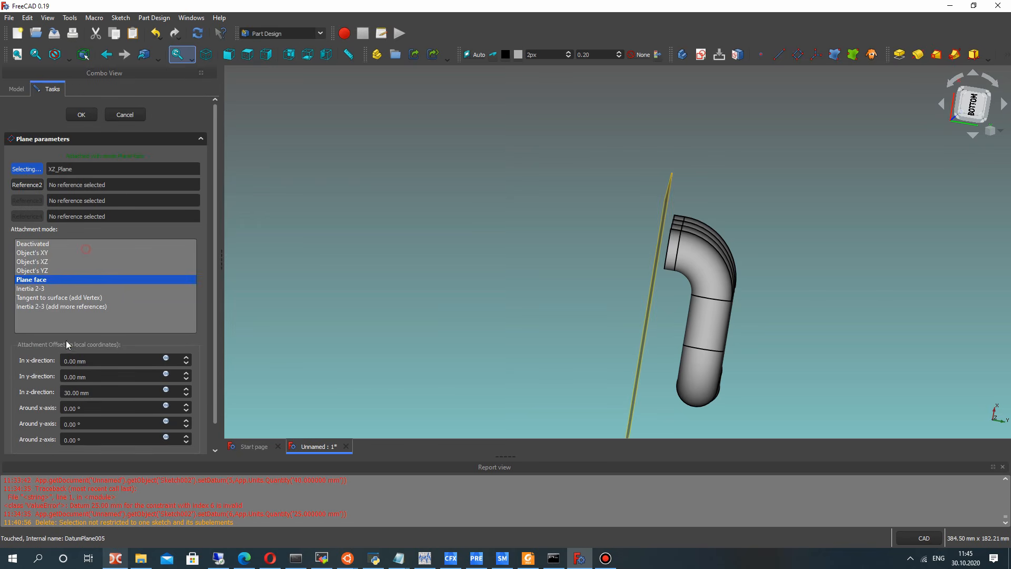
click(68, 392)
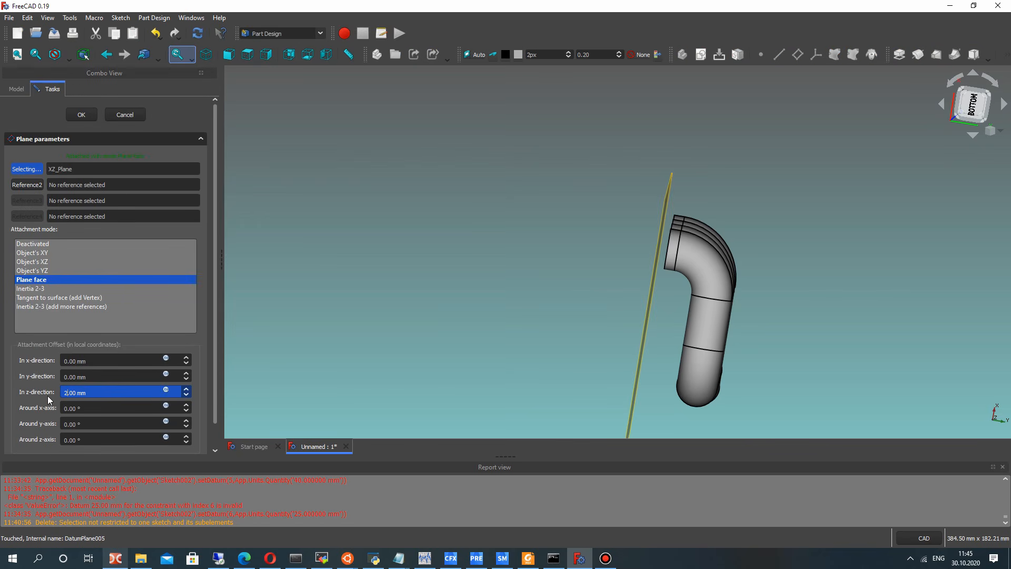
key(Return)
middle_drag(691, 315, 447, 332)
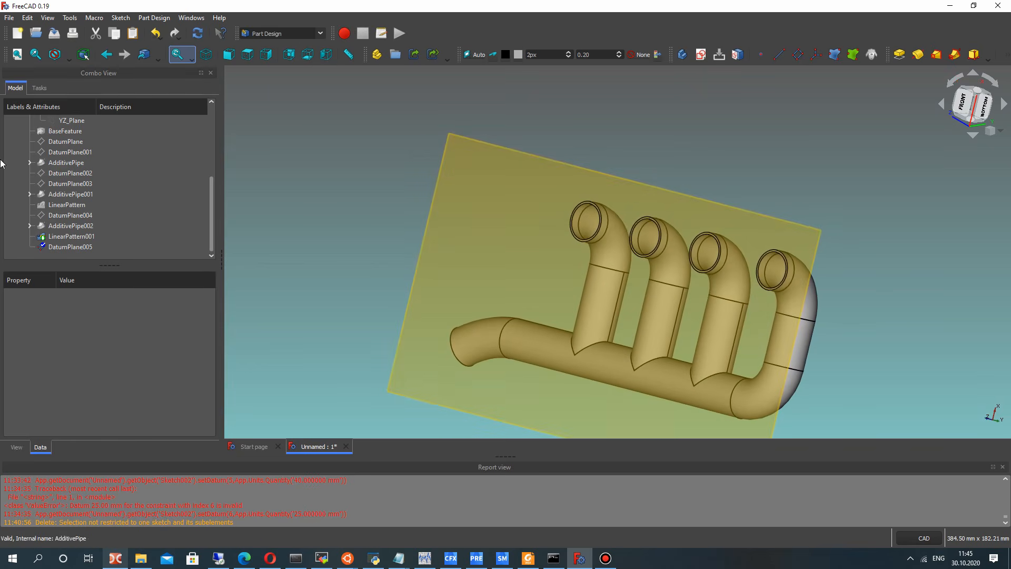
Create a sketch on DatumPlane005 and link the inner circular edge of the lowest branch's open end as external geometry
click(70, 246)
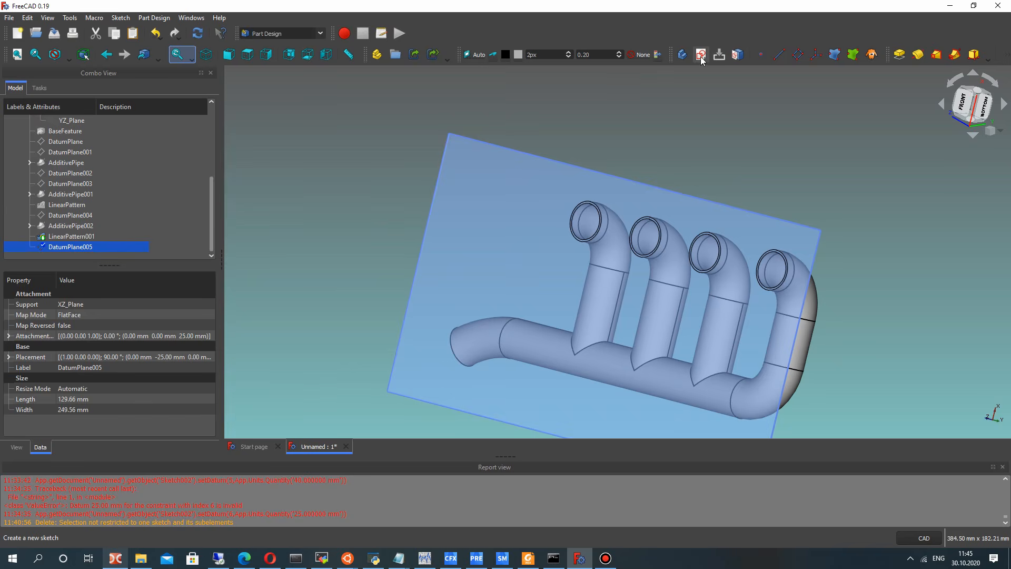
scroll(614, 205, up, 5)
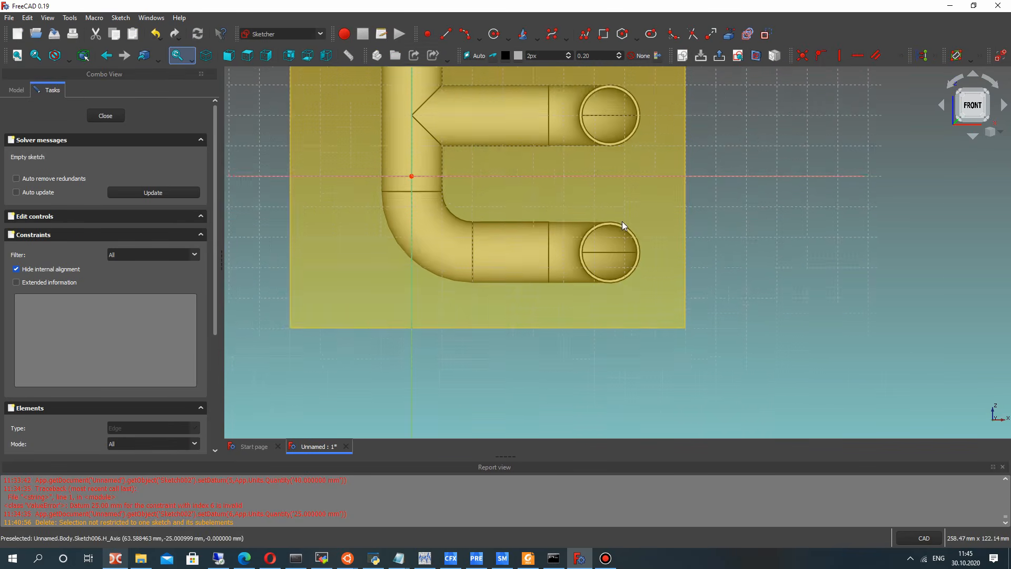
mouse_move(647, 287)
middle_down()
mouse_move(623, 237)
mouse_move(623, 276)
mouse_move(625, 264)
mouse_move(587, 222)
middle_up()
scroll(580, 261, down, 3)
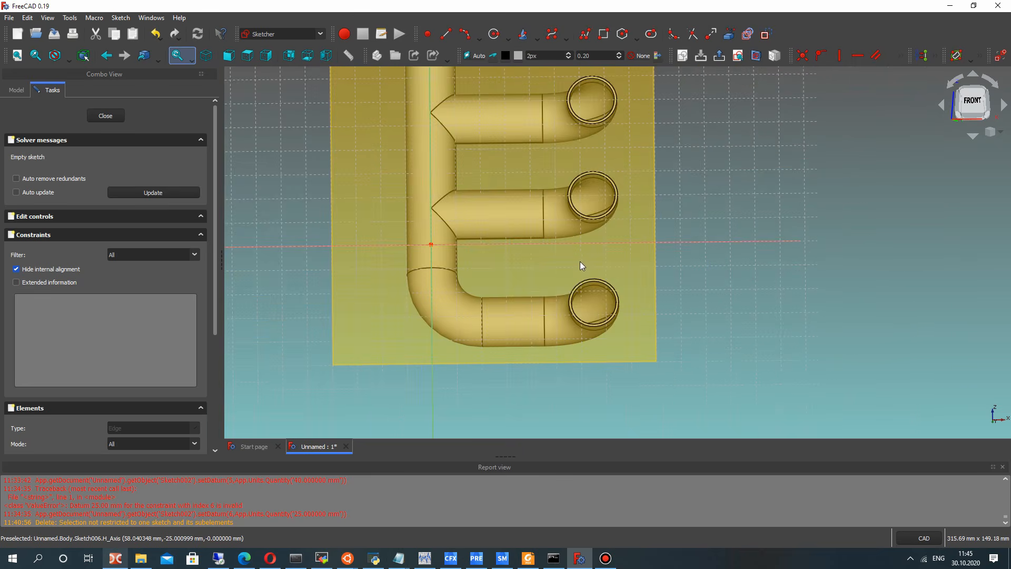
mouse_move(580, 261)
middle_down()
mouse_move(548, 293)
mouse_move(554, 231)
mouse_move(587, 210)
mouse_move(591, 151)
mouse_move(595, 201)
middle_up()
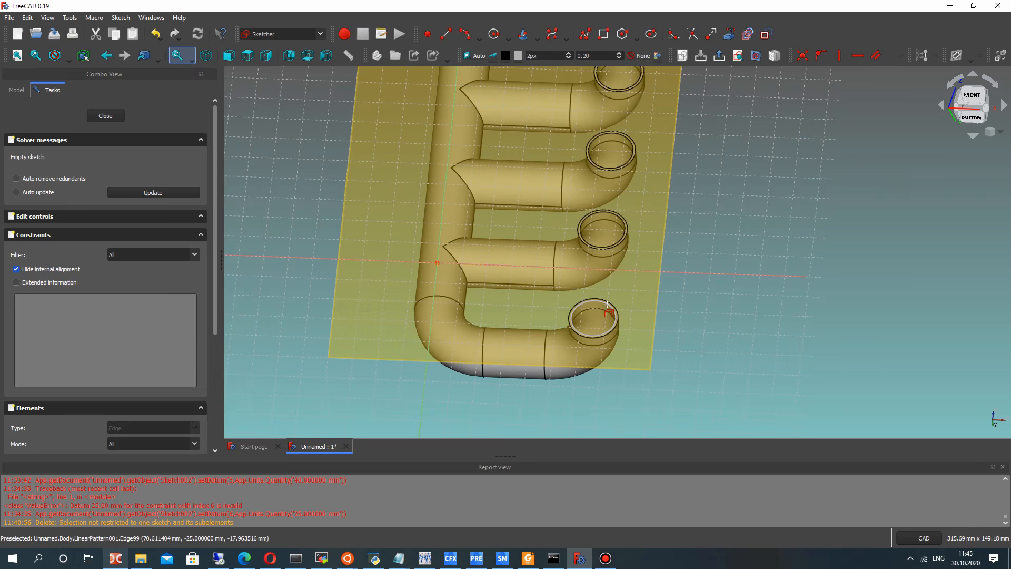
click(607, 305)
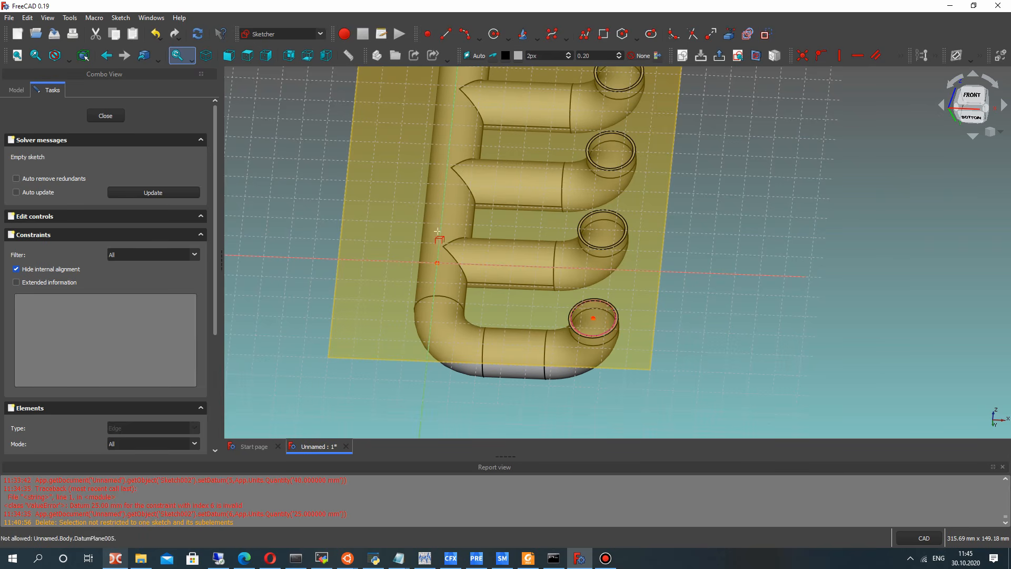
middle_drag(561, 275, 573, 296)
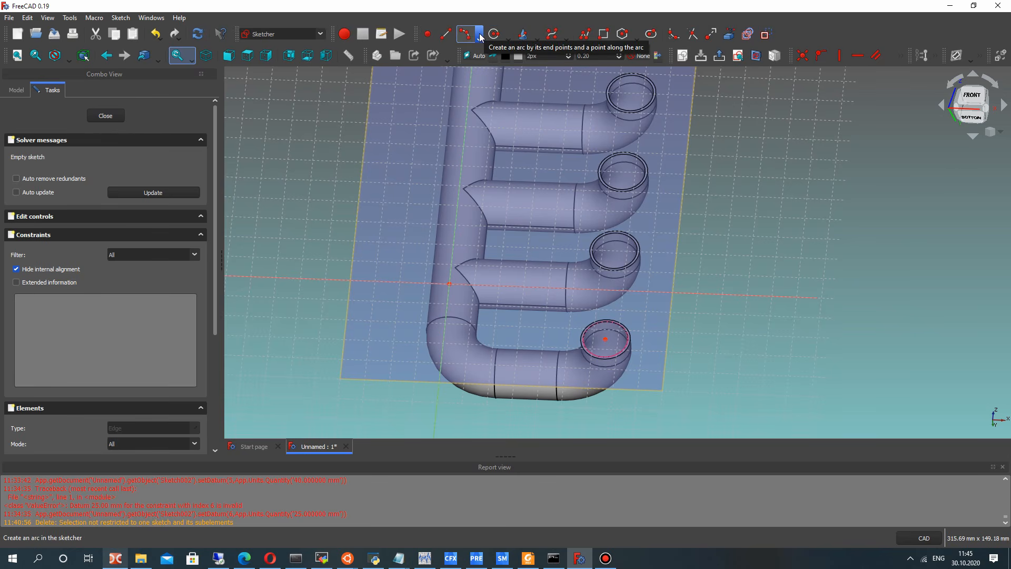
click(603, 34)
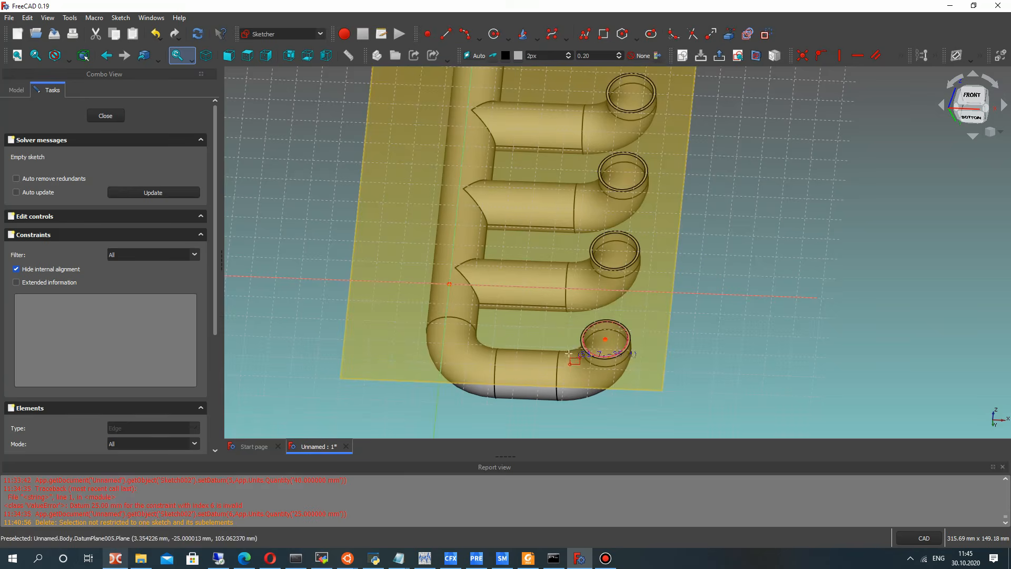
key(1)
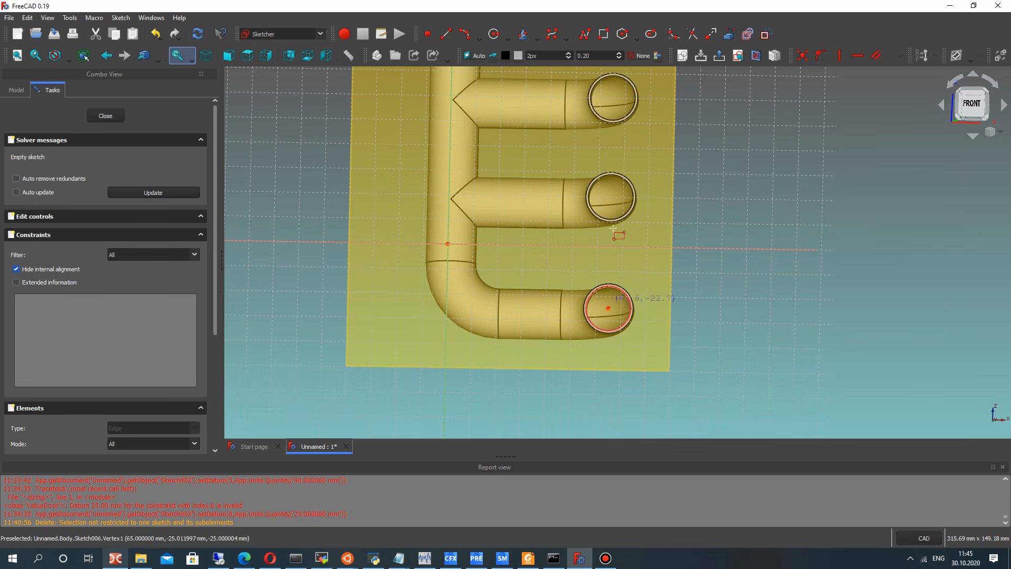
click(551, 158)
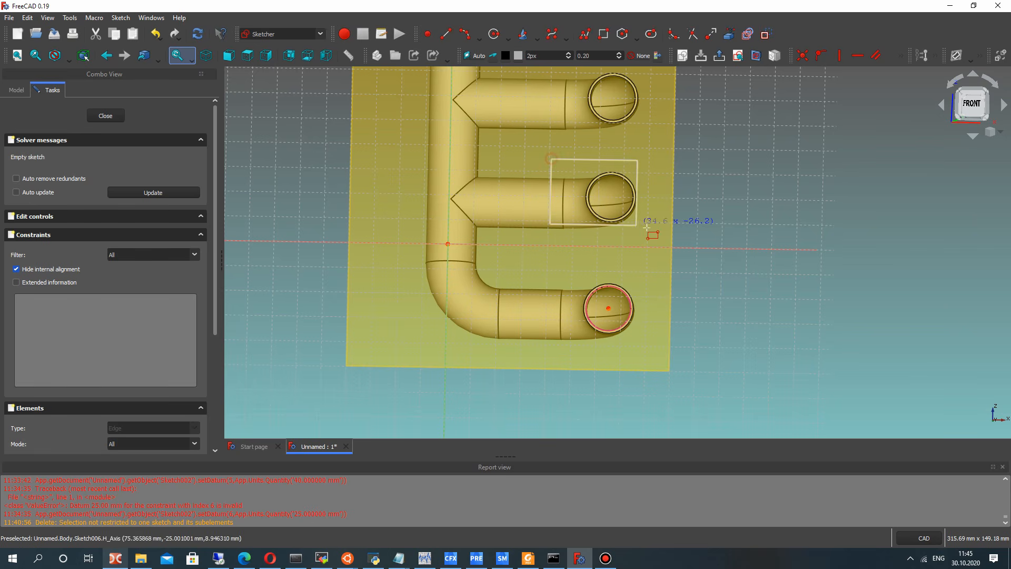
key(Escape)
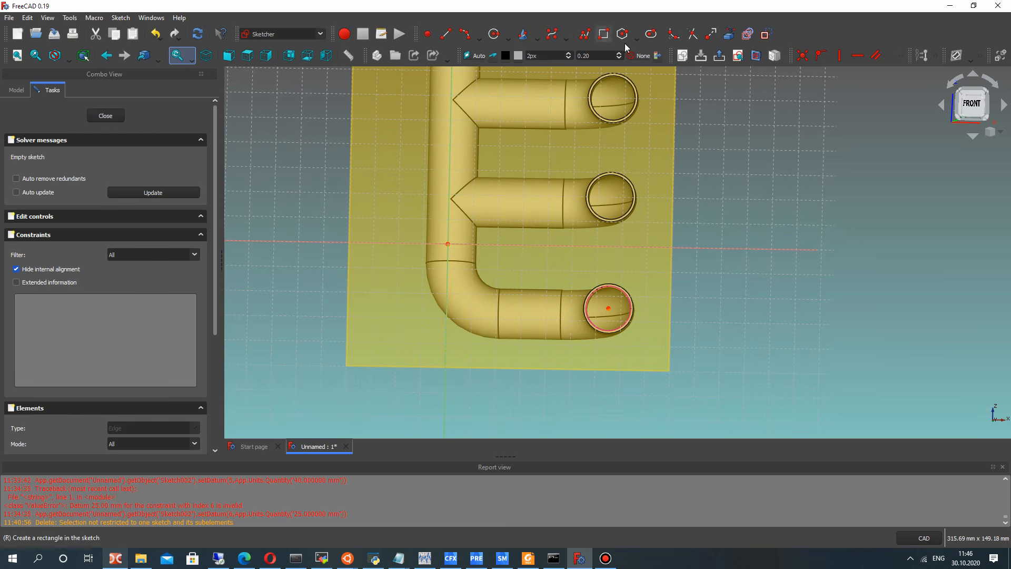
click(683, 38)
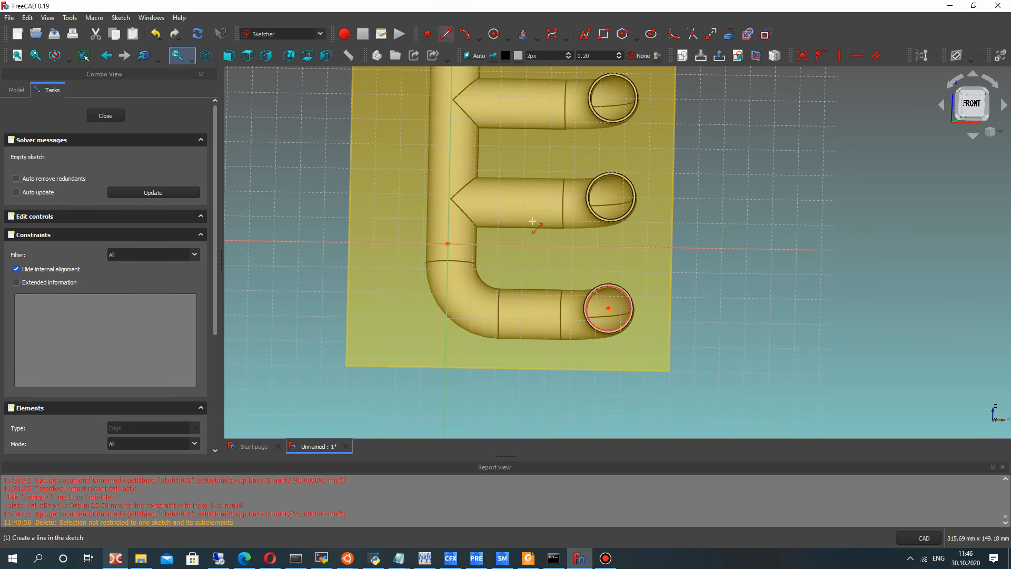
scroll(585, 307, up, 1)
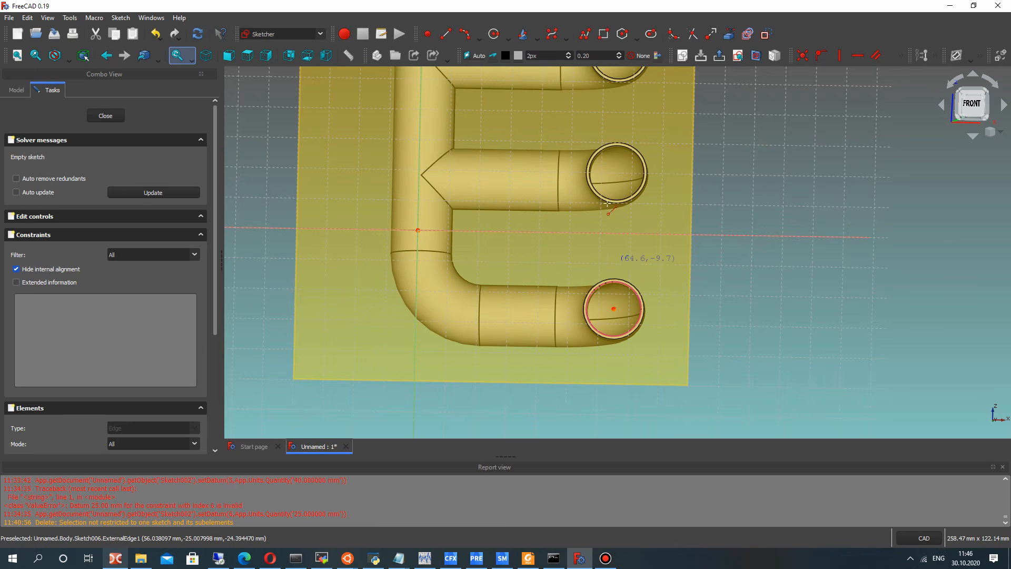
middle_drag(605, 205, 591, 304)
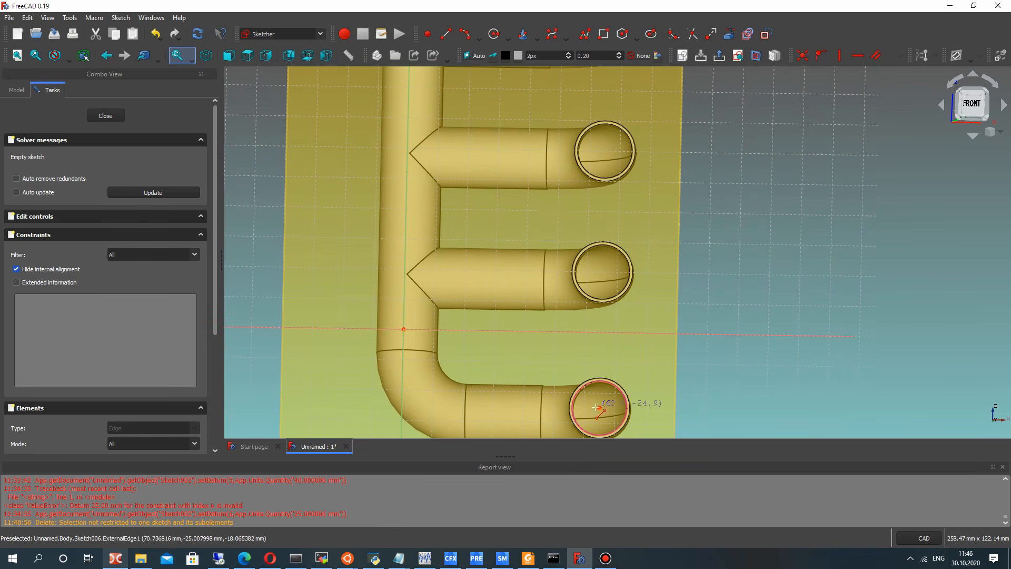
Add a horizontal distance constraint between the sketch origin and the centre of the lowest branch's opening
click(901, 57)
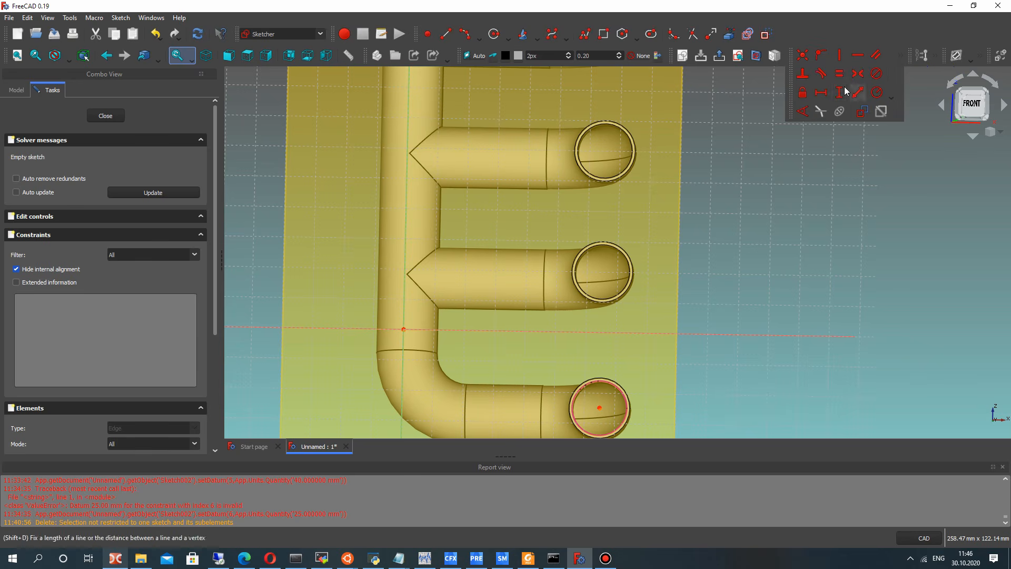
click(828, 94)
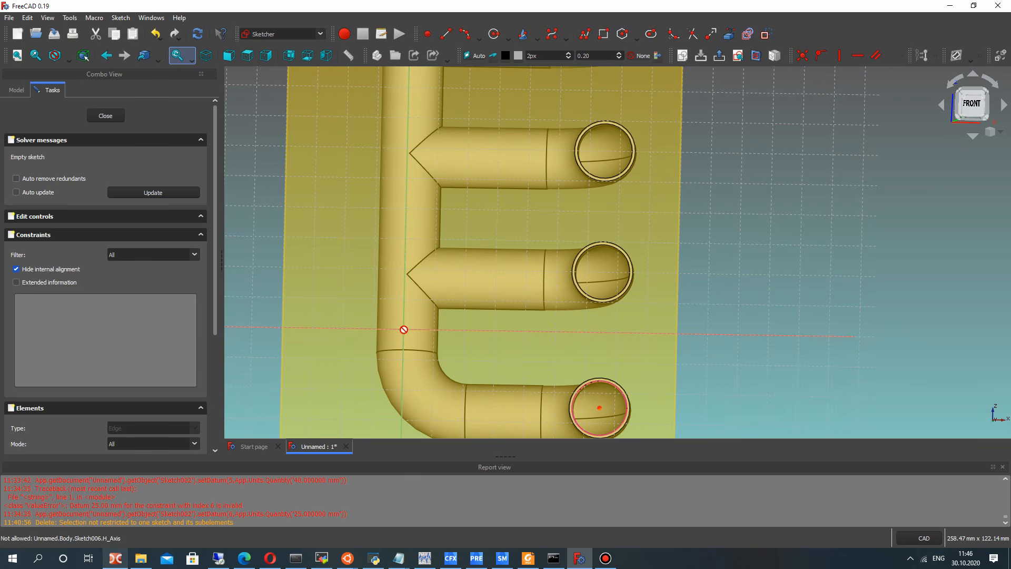
click(403, 329)
click(599, 407)
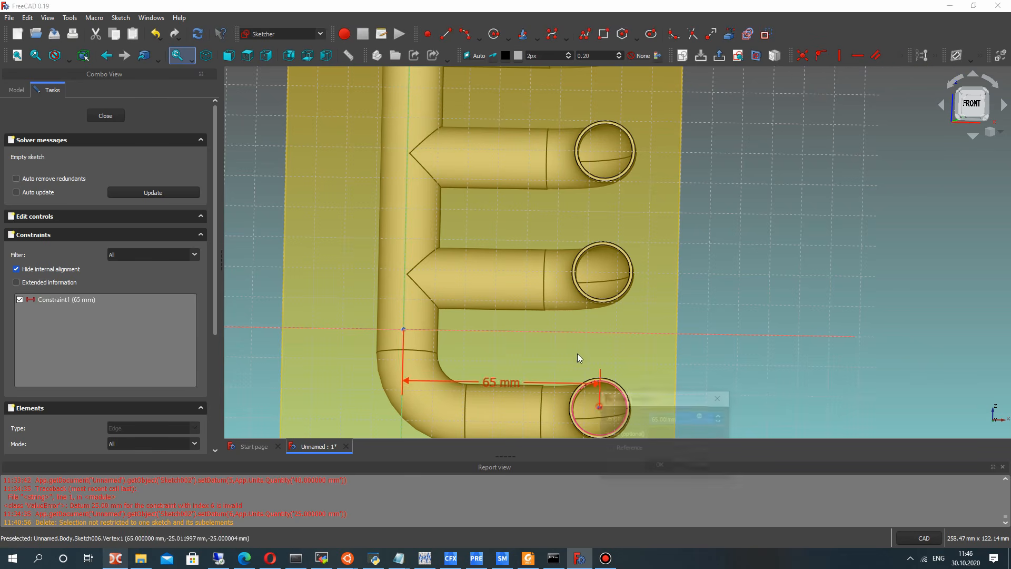
click(662, 464)
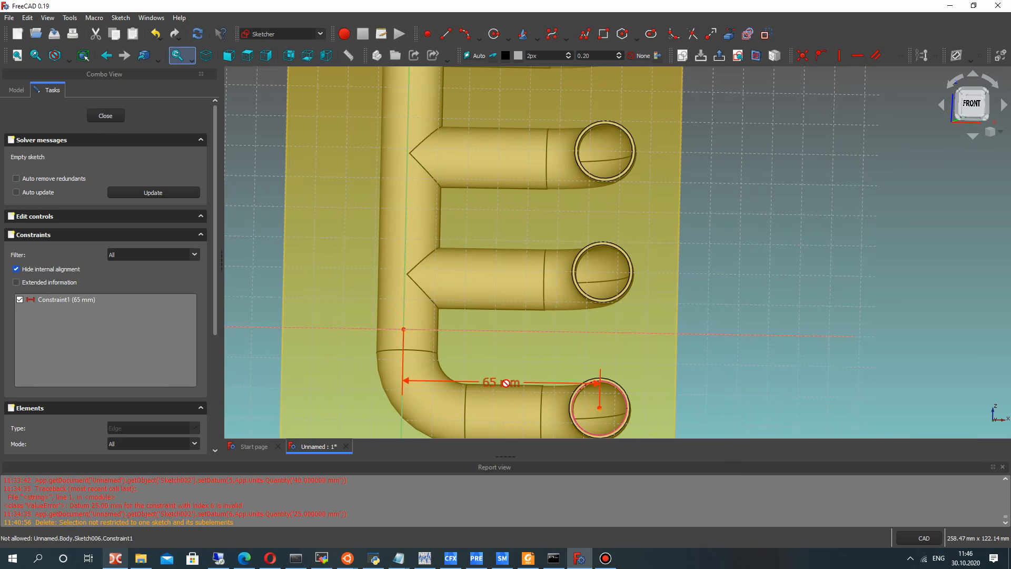
Draw a circle centred on the second-lowest branch's opening and larger than the pipe's outer edge
drag(490, 380, 468, 358)
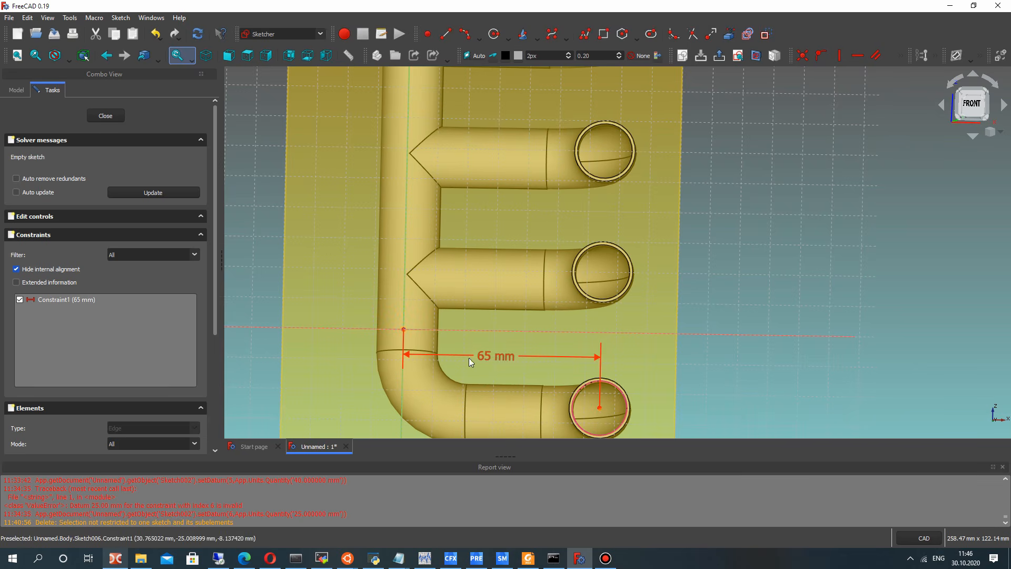
middle_drag(538, 295, 572, 267)
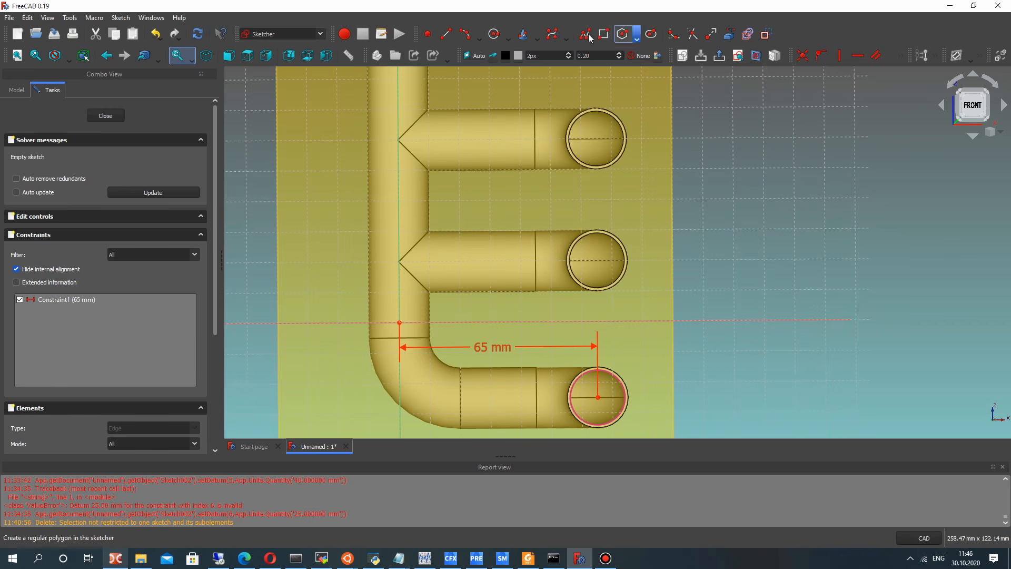
click(494, 35)
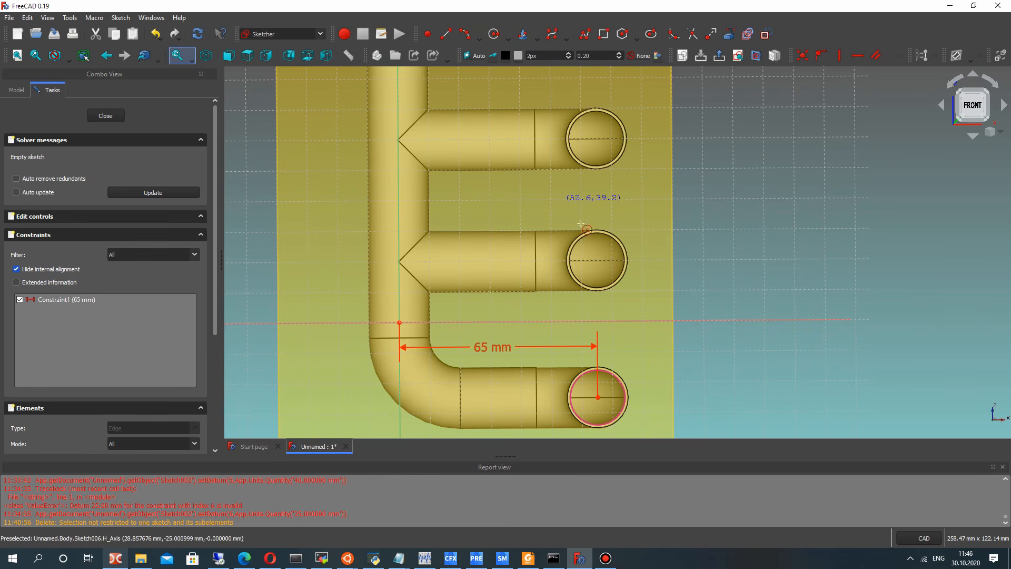
click(600, 261)
click(604, 210)
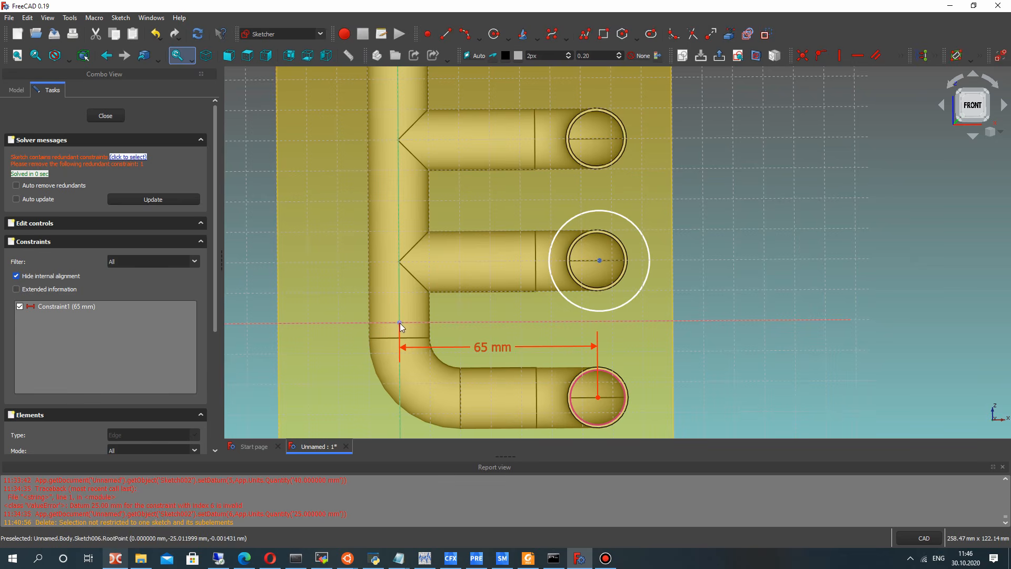
Try to constrain the horizontal distance between the sketch origin and the new circle's centre to 65 mm
click(904, 56)
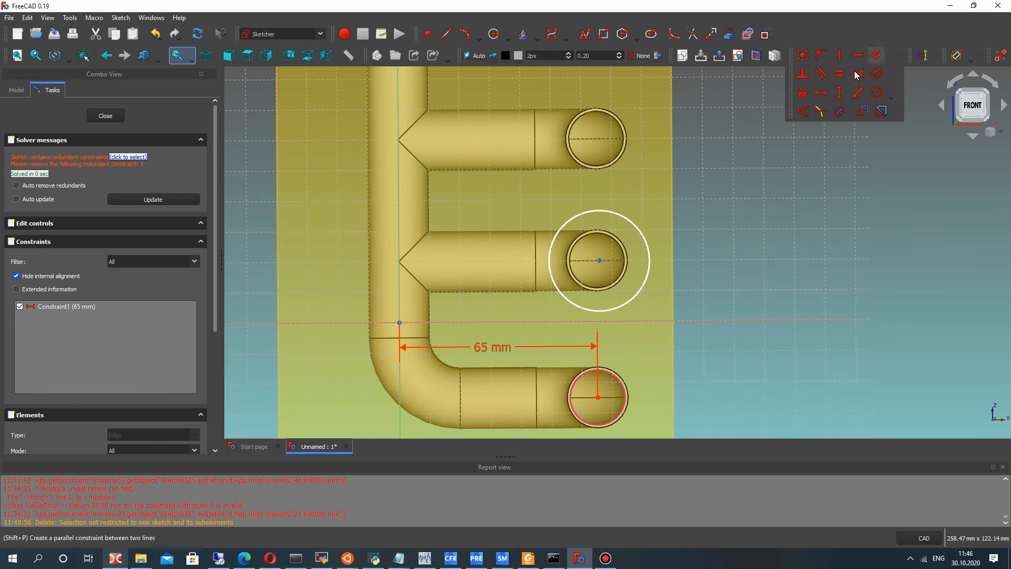
click(823, 96)
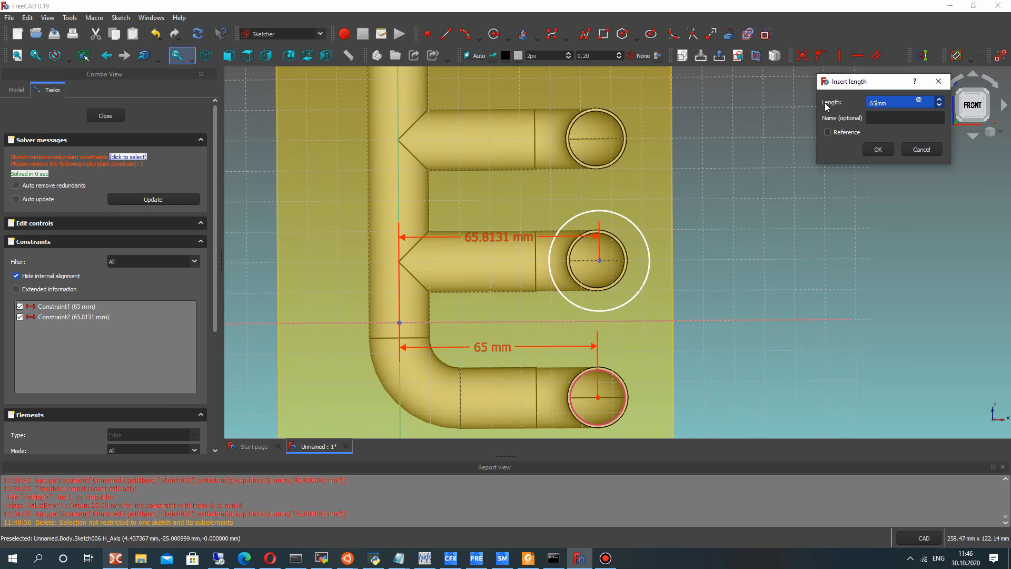
key(Return)
click(585, 285)
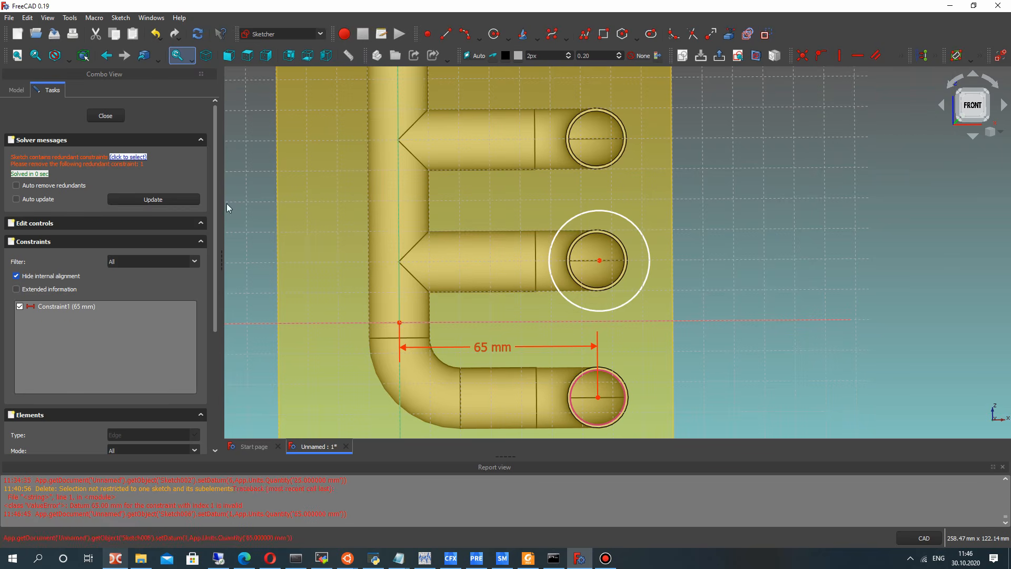
Delete the distance constraint on the lowest branch's opening and set the horizontal distance from the origin to the circle's centre to 65 mm
right_click(52, 307)
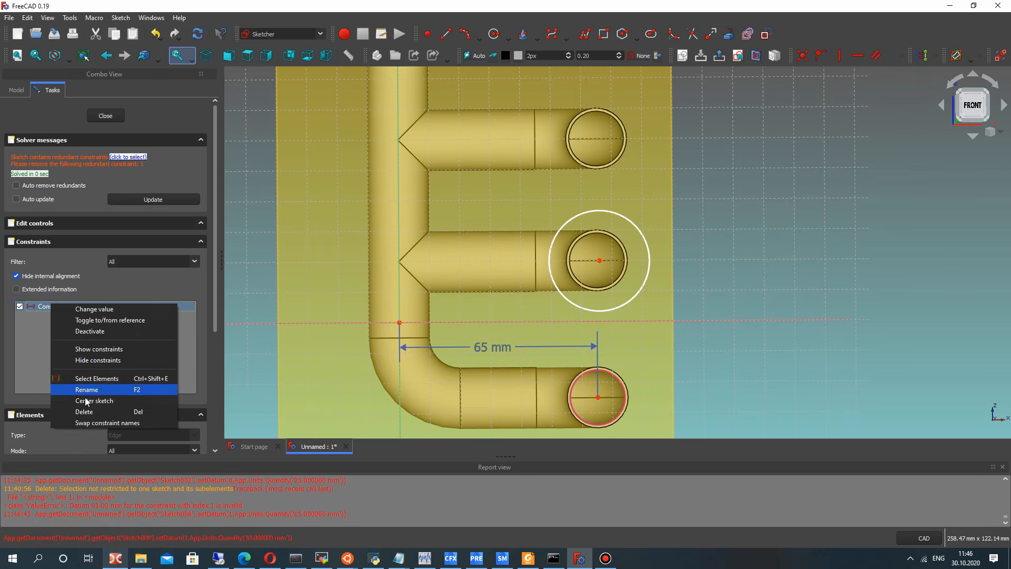
click(85, 411)
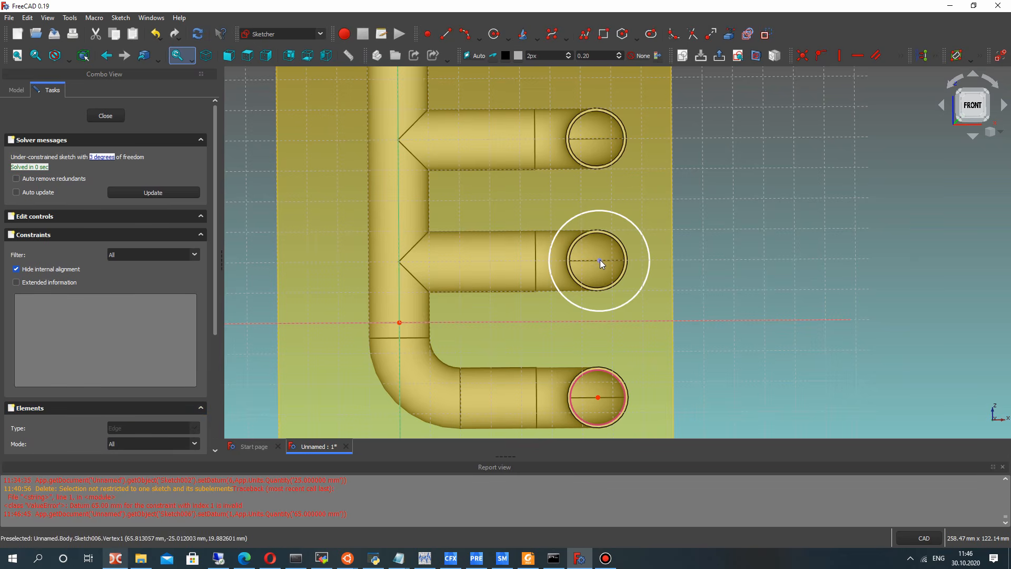
click(399, 321)
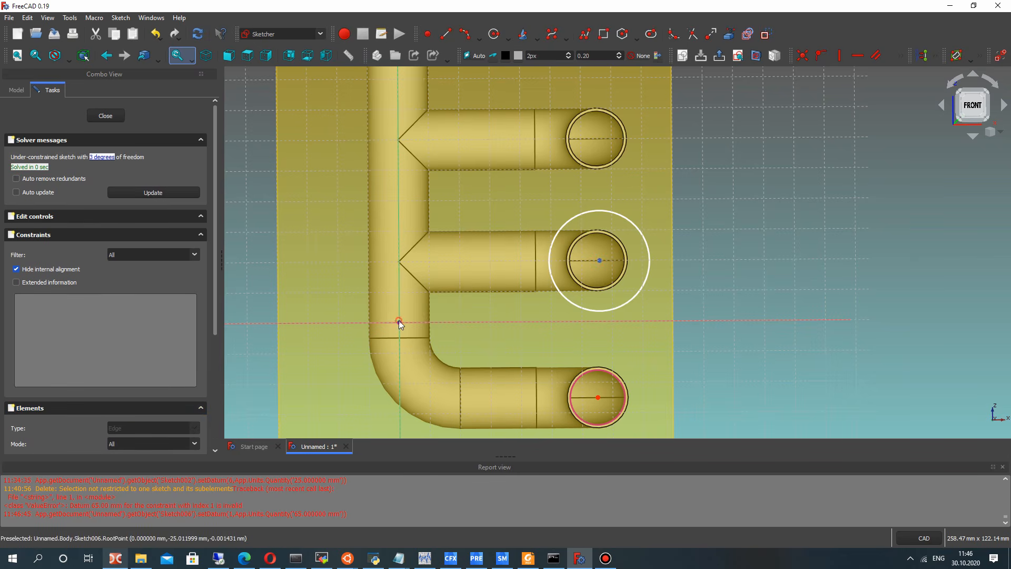
click(907, 52)
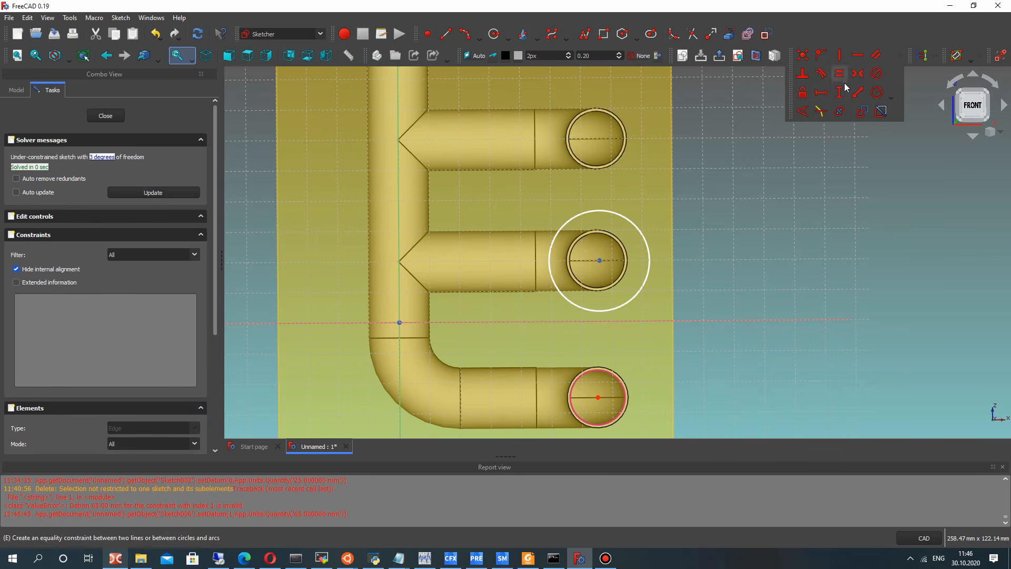
click(821, 97)
text(65)
key(Return)
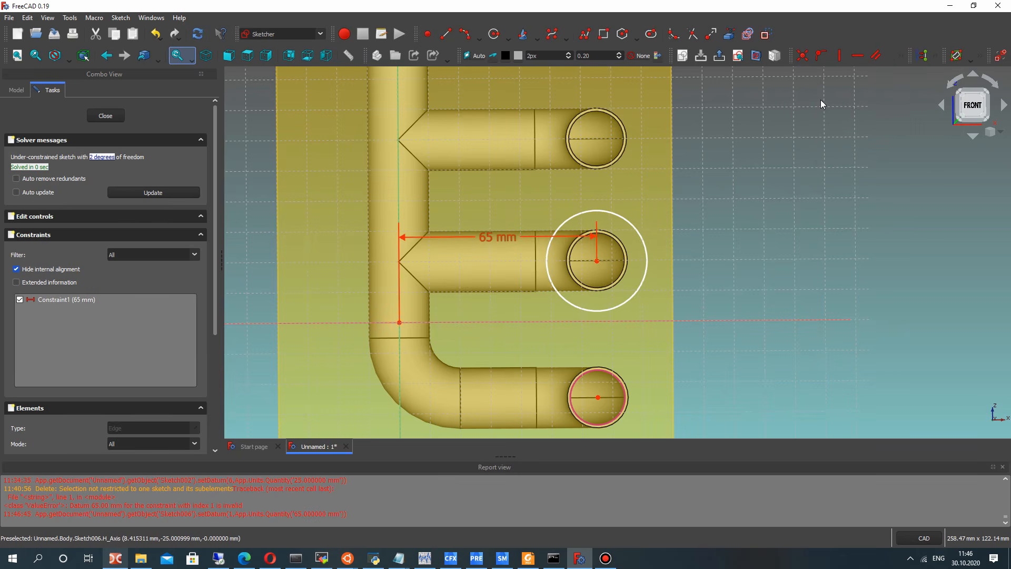
Draw a line about 28 mm long from the top of the circle toward the main pipe, tangent to the circle
scroll(611, 211, up, 1)
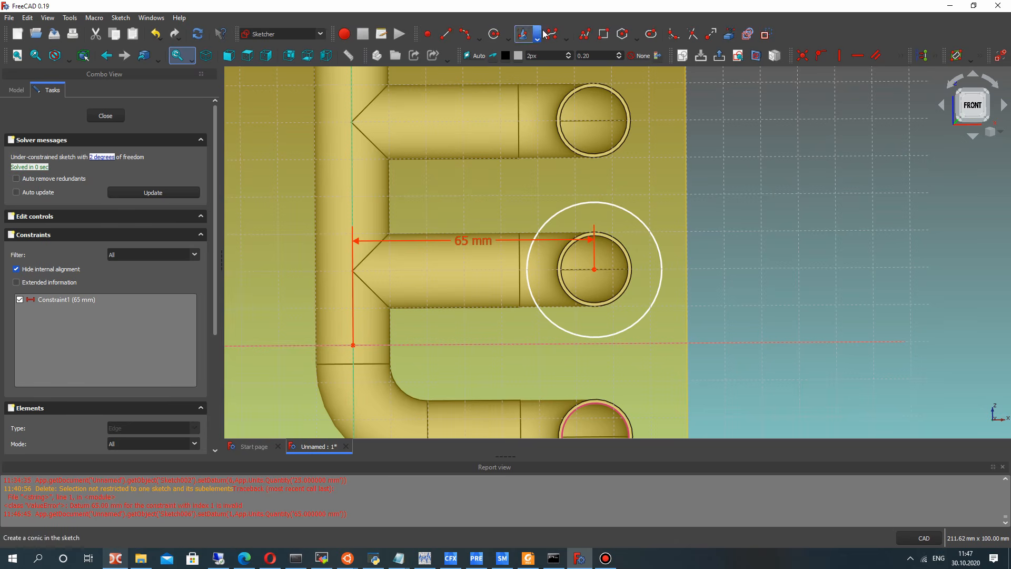
click(444, 37)
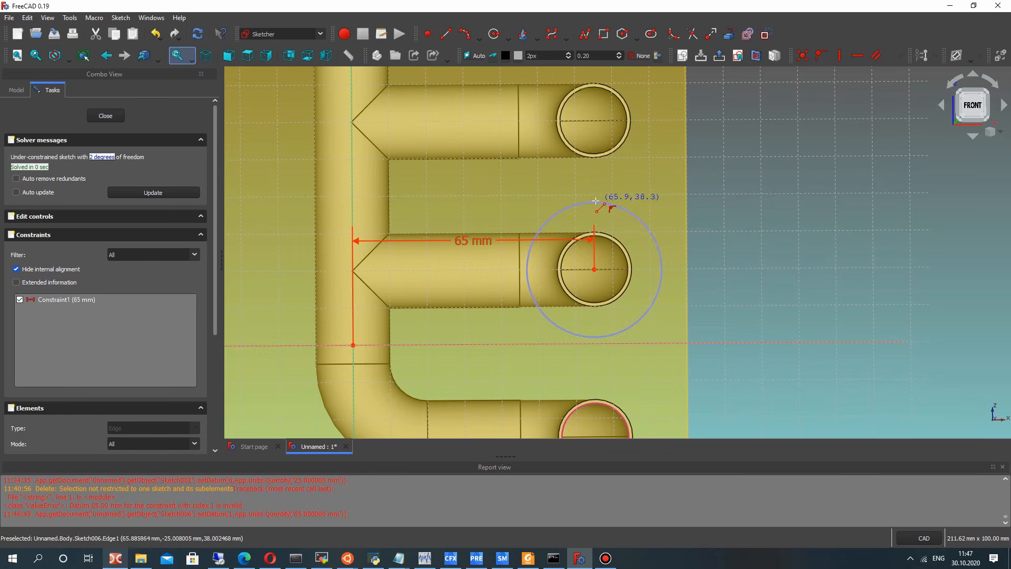
click(595, 200)
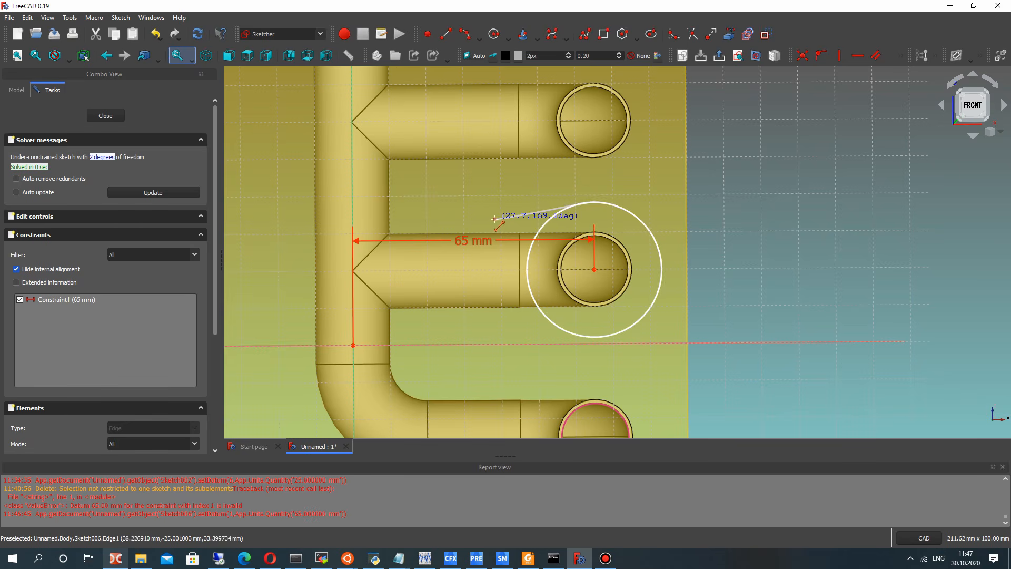
click(494, 218)
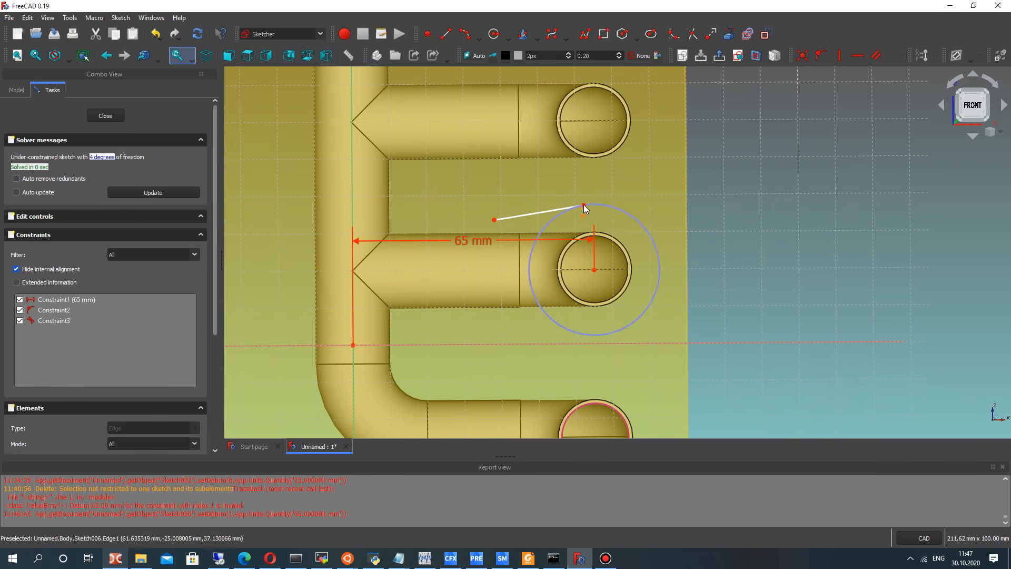
drag(585, 208, 620, 228)
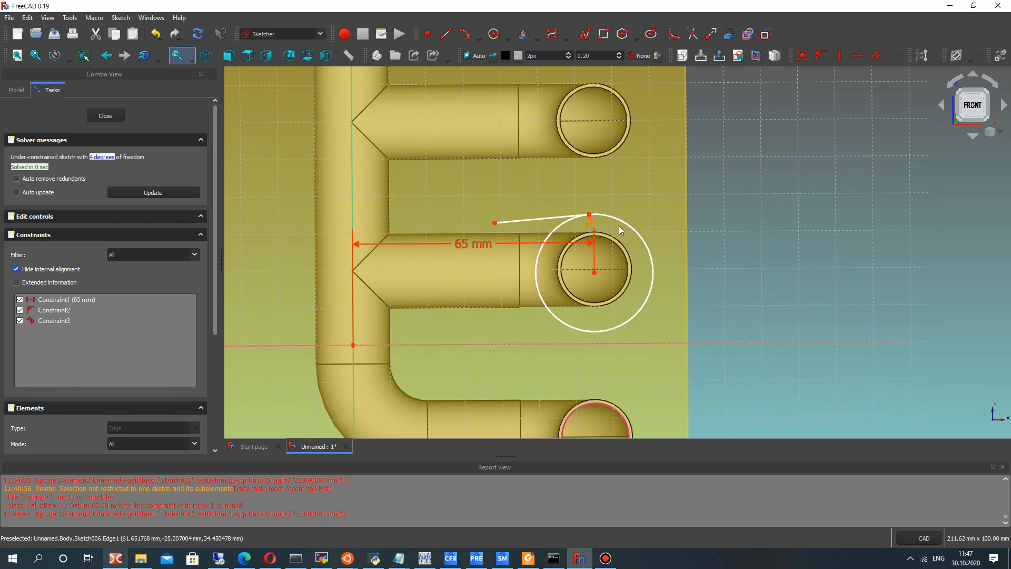
Constrain the circle's radius to 16 mm
click(627, 225)
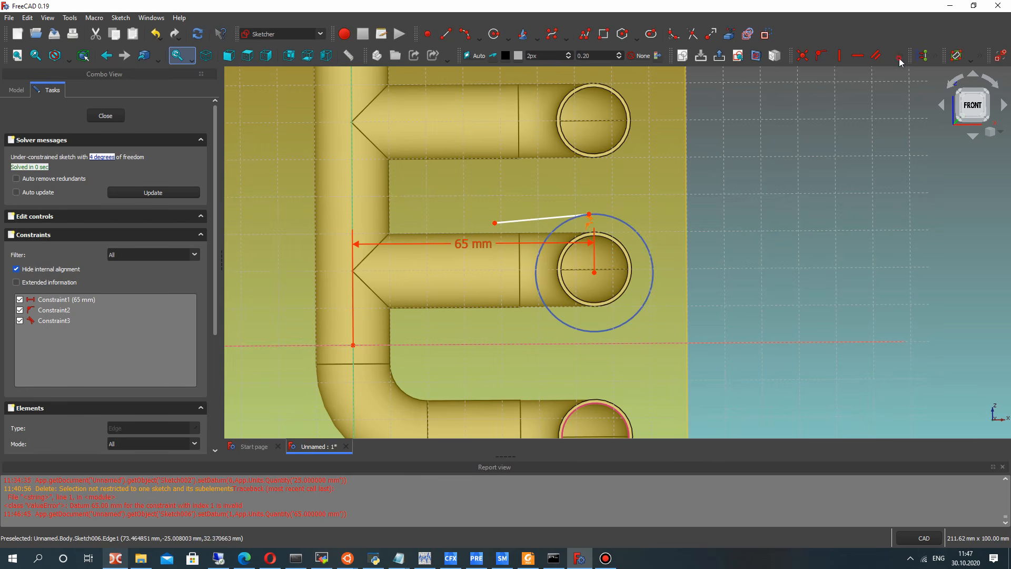
click(901, 59)
click(878, 93)
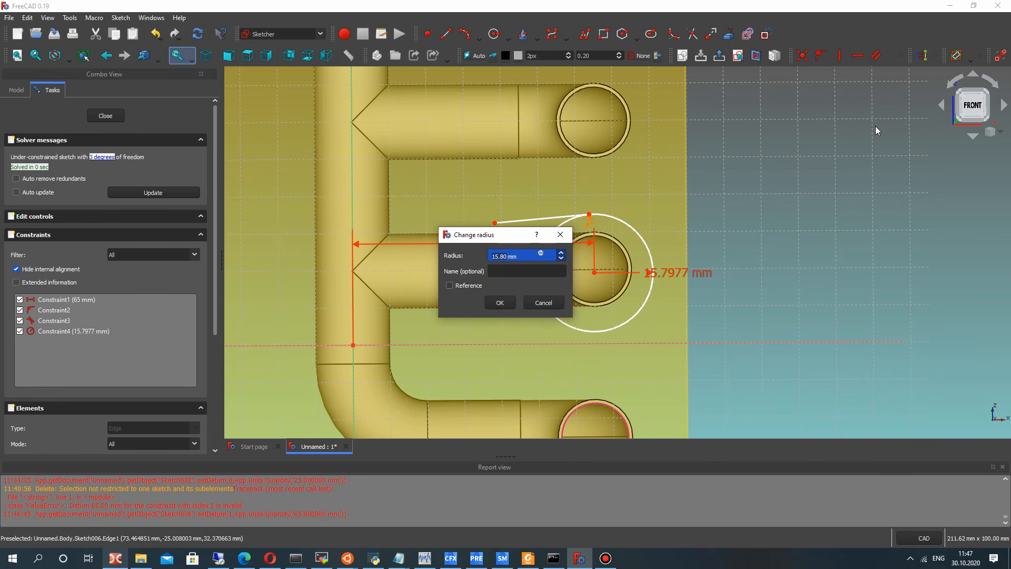
text(60)
key(Return)
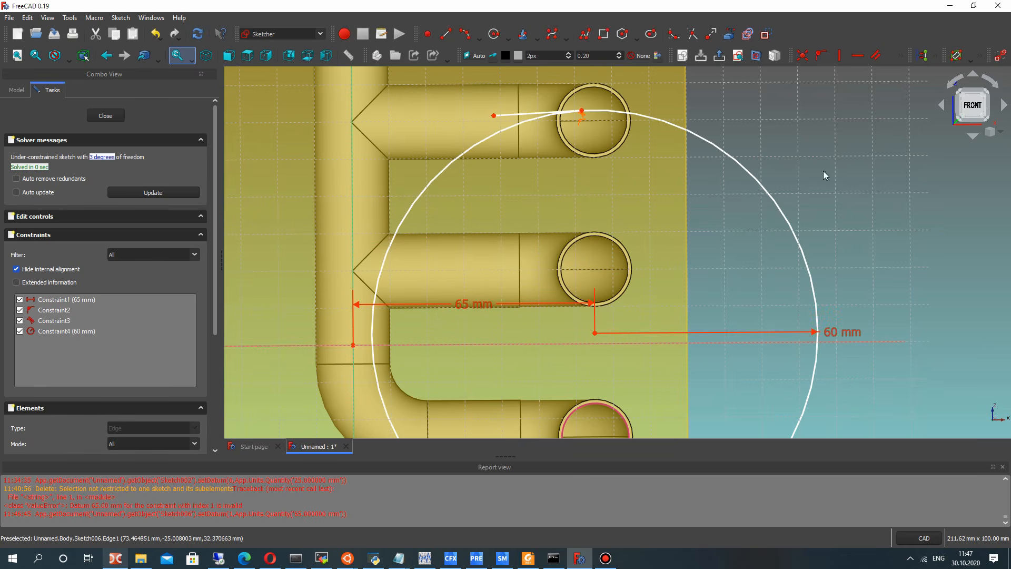
double_click(835, 333)
text(16)
key(Return)
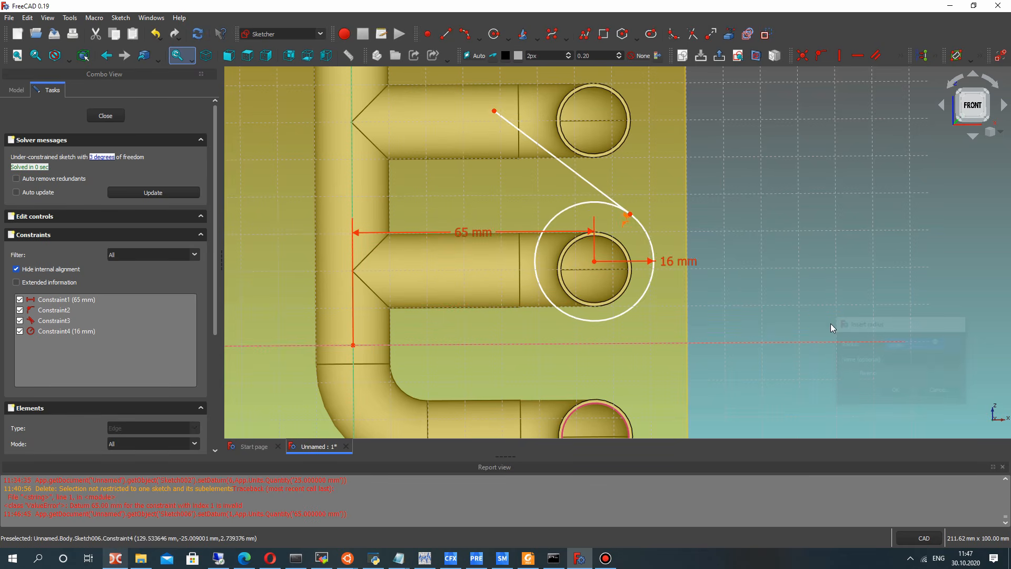
Set the vertical distance between the sketch origin and the circle's centre to 20 mm and move the dimensions clear of the opening
mouse_move(595, 261)
mouse_down()
mouse_move(595, 286)
mouse_move(595, 263)
mouse_up()
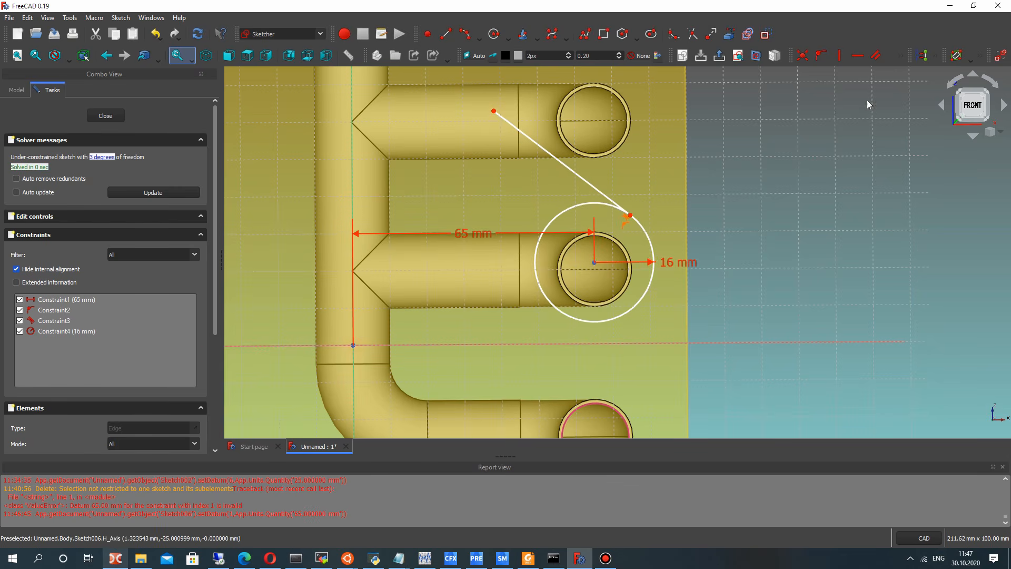
click(901, 55)
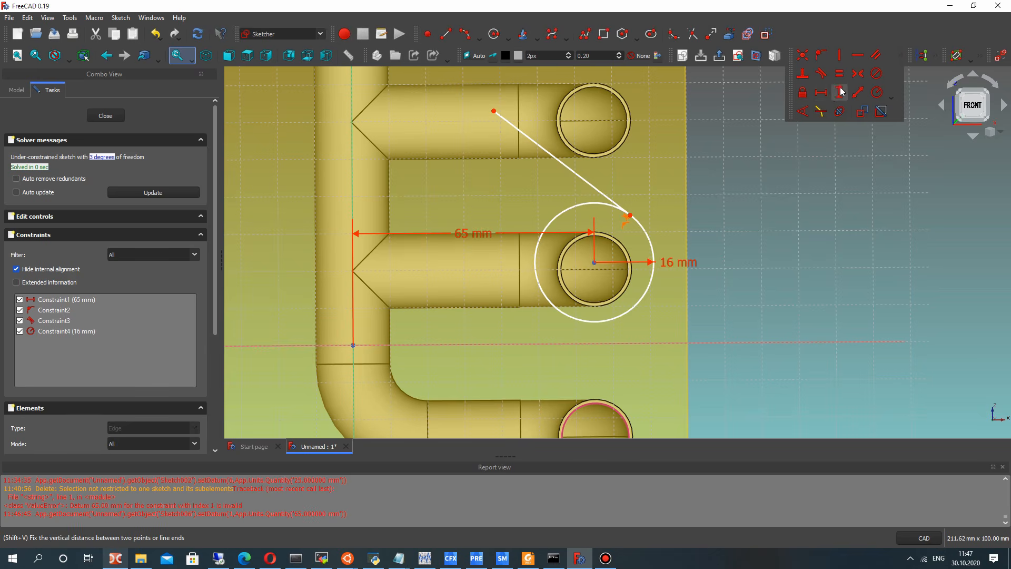
click(842, 93)
text(20)
key(Return)
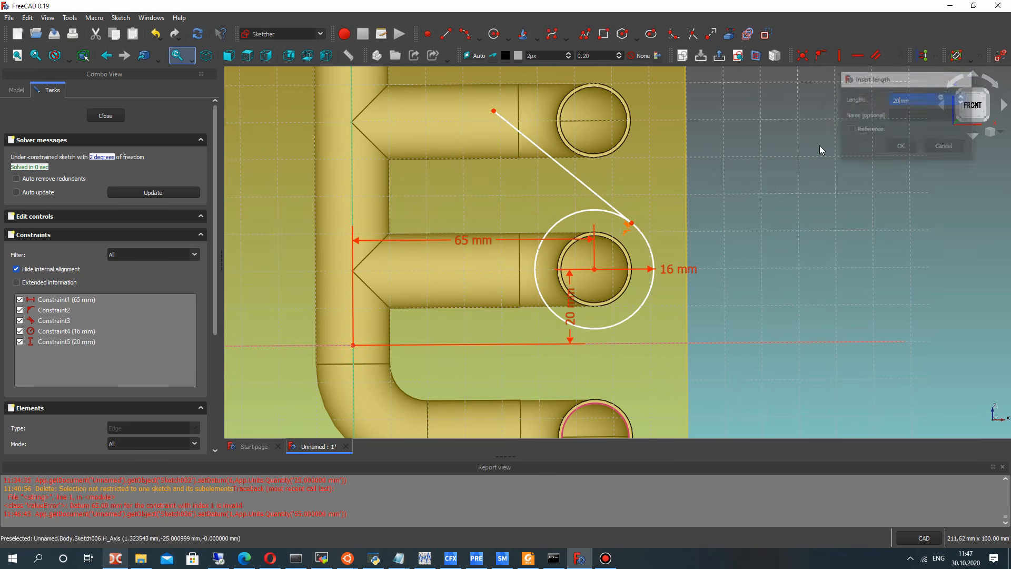
drag(579, 269, 786, 272)
drag(668, 271, 664, 323)
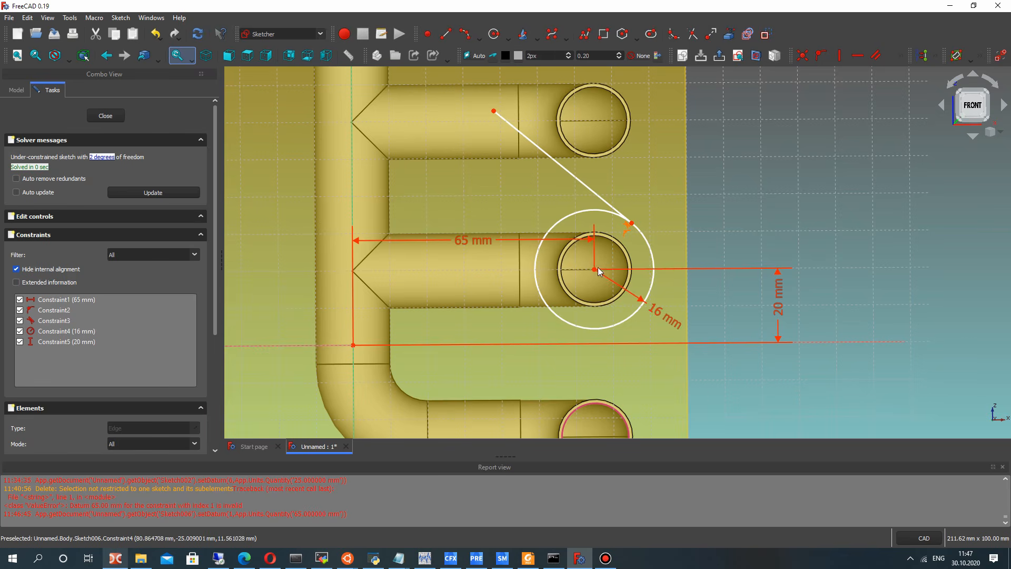
Reposition the tangent line so it meets the circle's upper edge on the side facing the main pipe
scroll(598, 267, down, 1)
scroll(578, 222, up, 2)
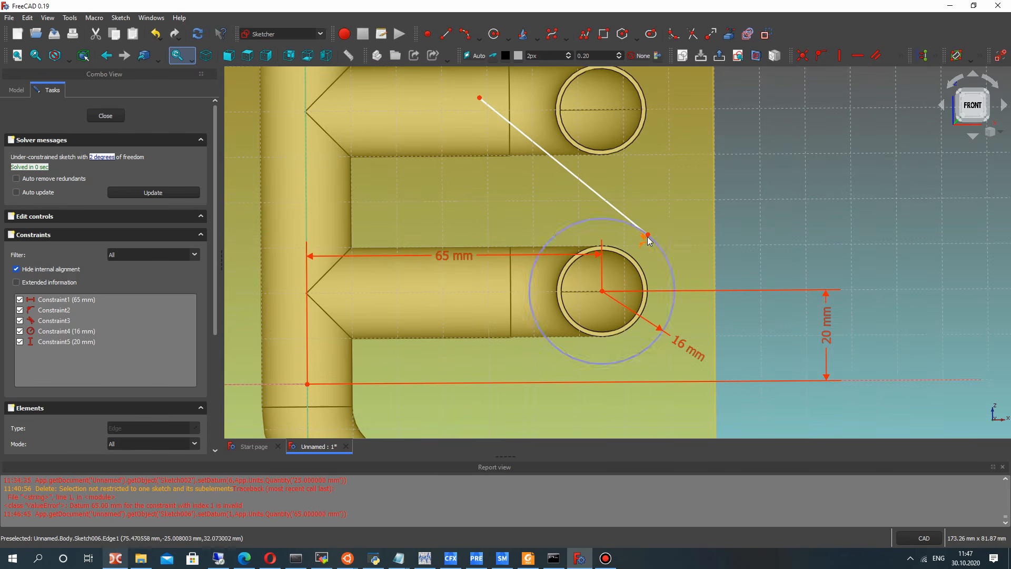
drag(647, 234, 582, 222)
scroll(579, 248, down, 1)
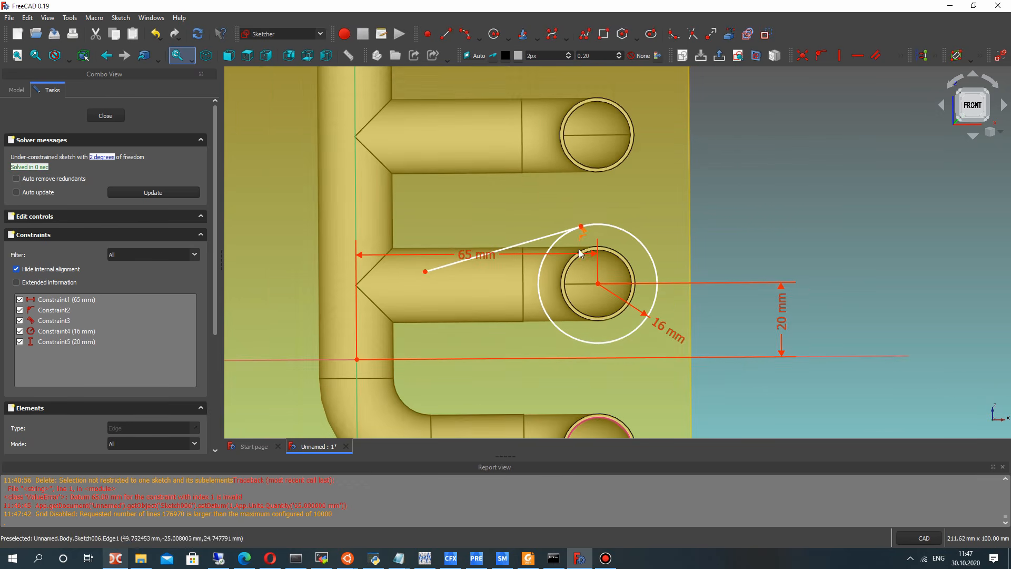
Draw a second line from the circle's lower edge toward the main pipe and make it tangent to the circle
click(445, 34)
click(575, 339)
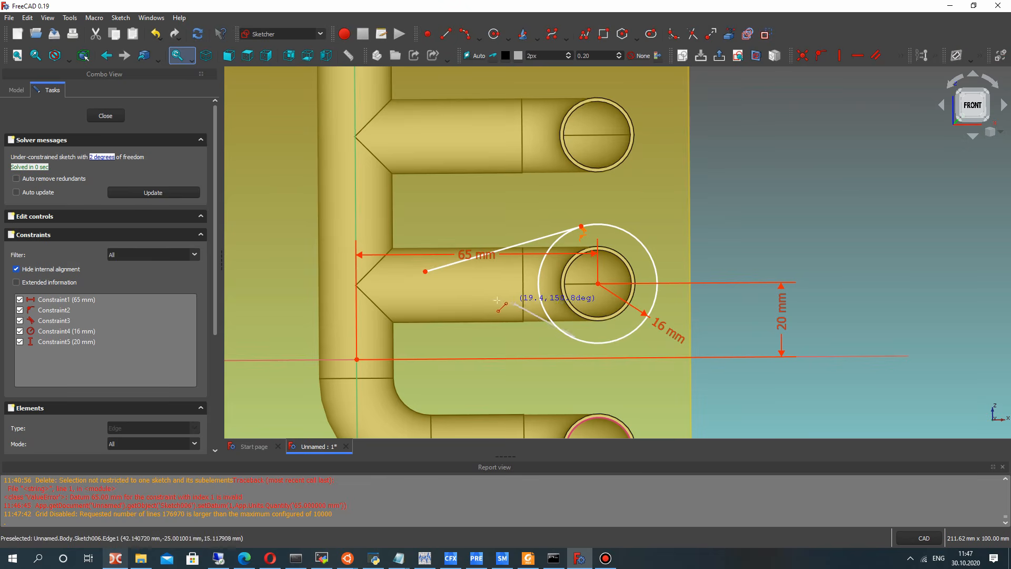
click(456, 292)
drag(456, 299, 474, 321)
click(552, 322)
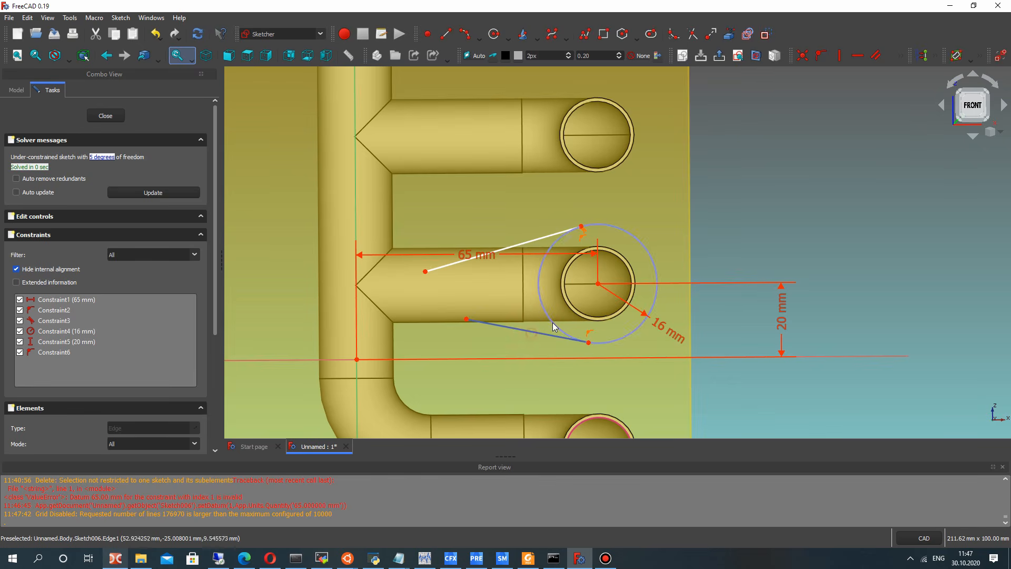
click(900, 58)
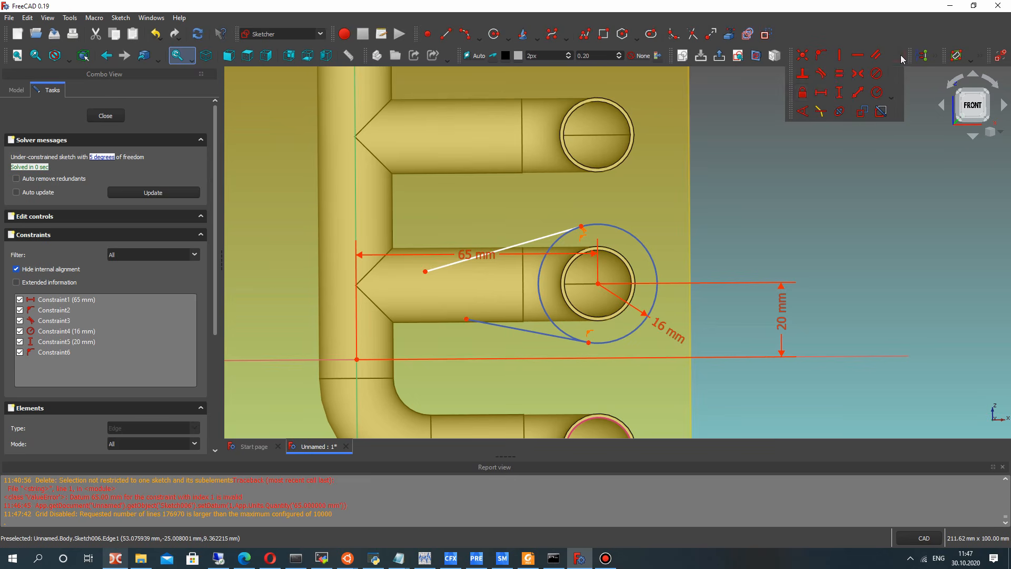
click(824, 75)
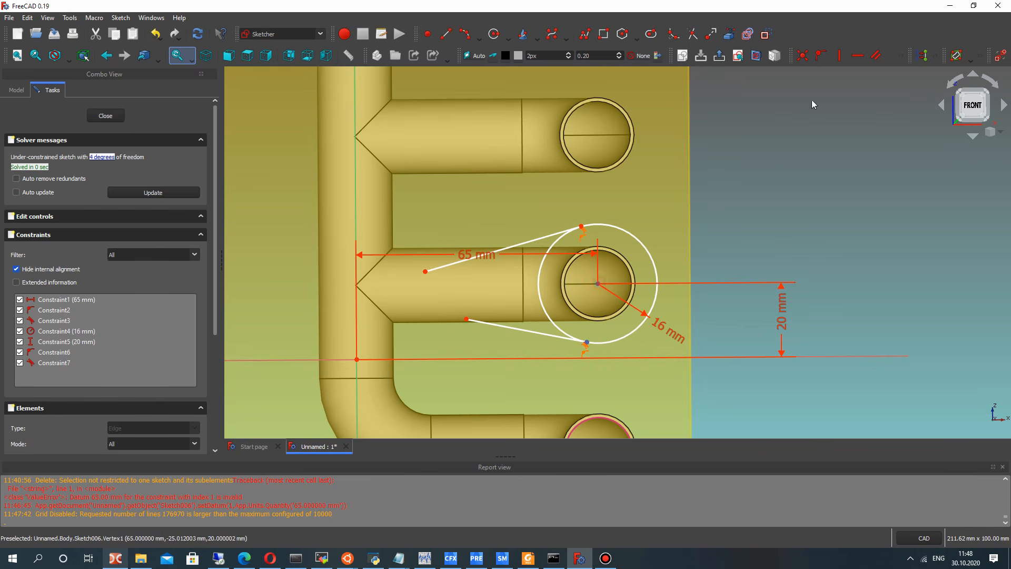
Set the horizontal distance between the lower line's tangent endpoint and the circle's centre to 4 mm
click(900, 55)
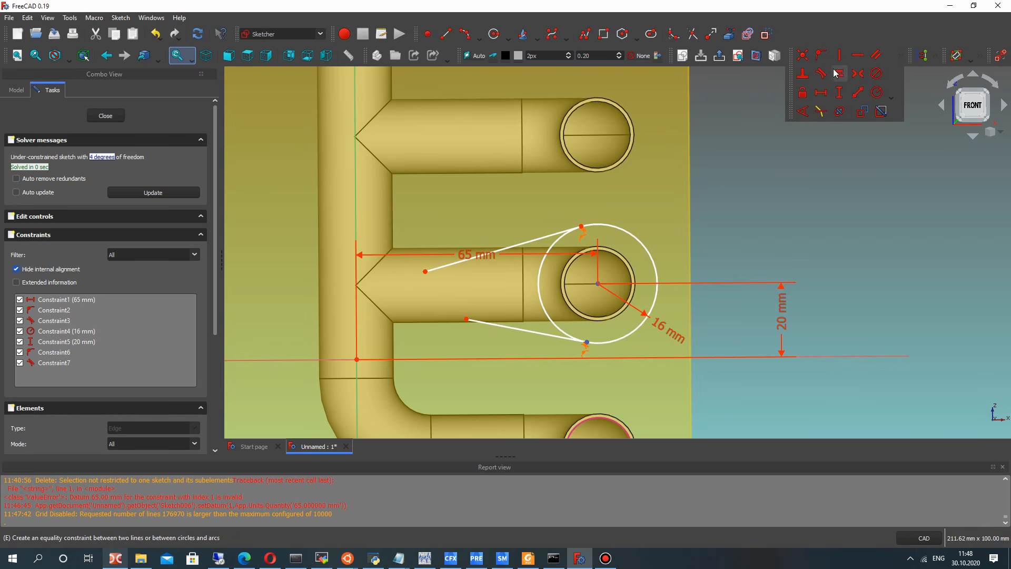
click(821, 93)
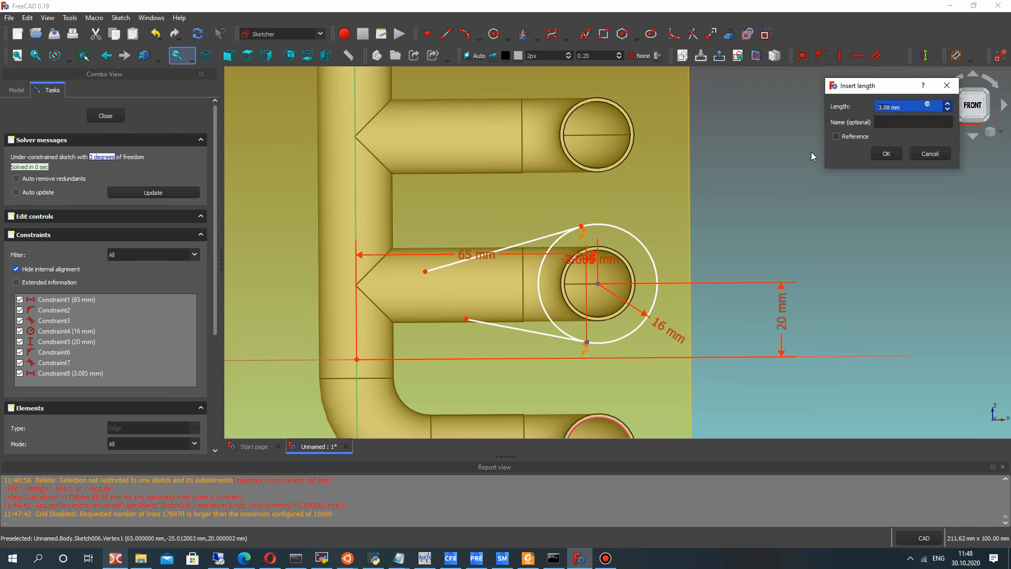
text(4)
key(Return)
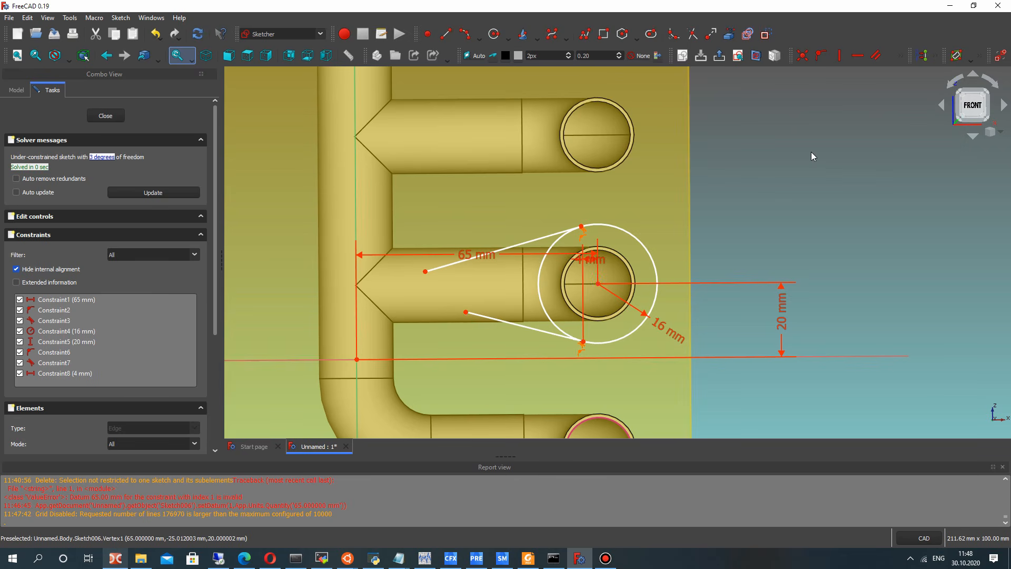
scroll(571, 330, up, 2)
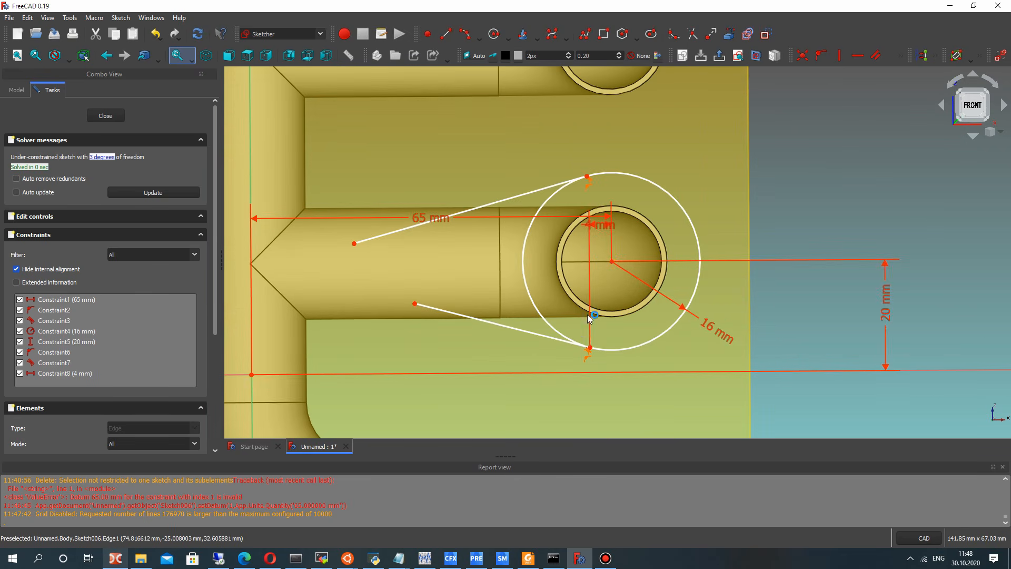
Set the horizontal distance between the lower line's tangent point and the circle's centre to 5 mm
double_click(595, 228)
text(5)
key(Return)
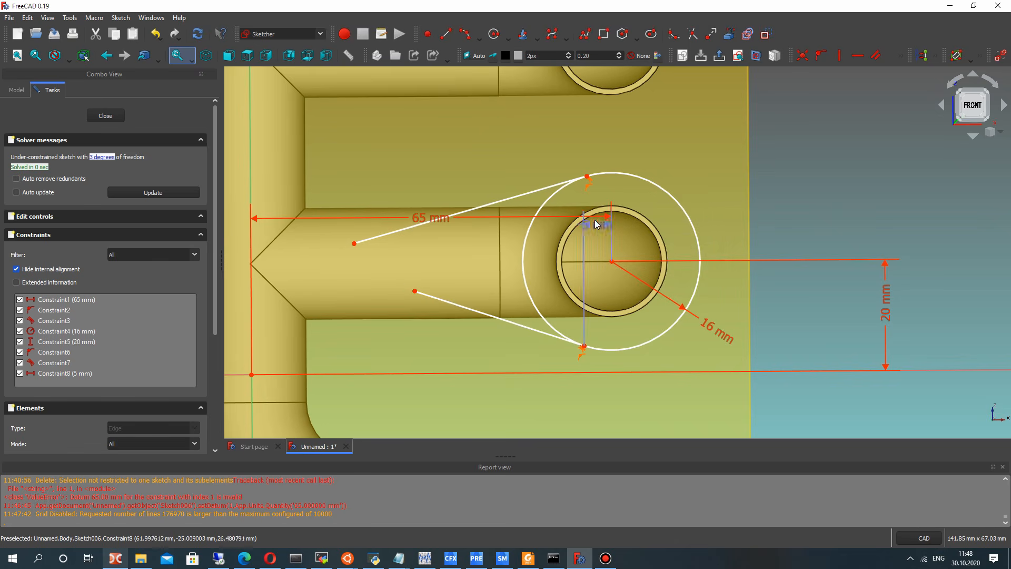
Shorten the upper tangent line and constrain its tangent point 5 mm horizontally from the circle's centre
drag(355, 243, 419, 221)
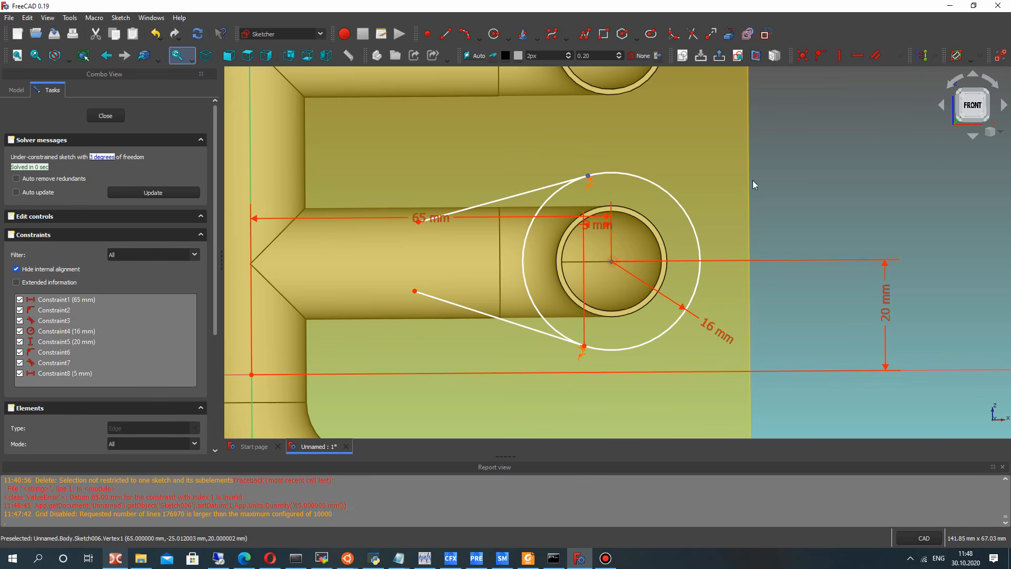
click(898, 55)
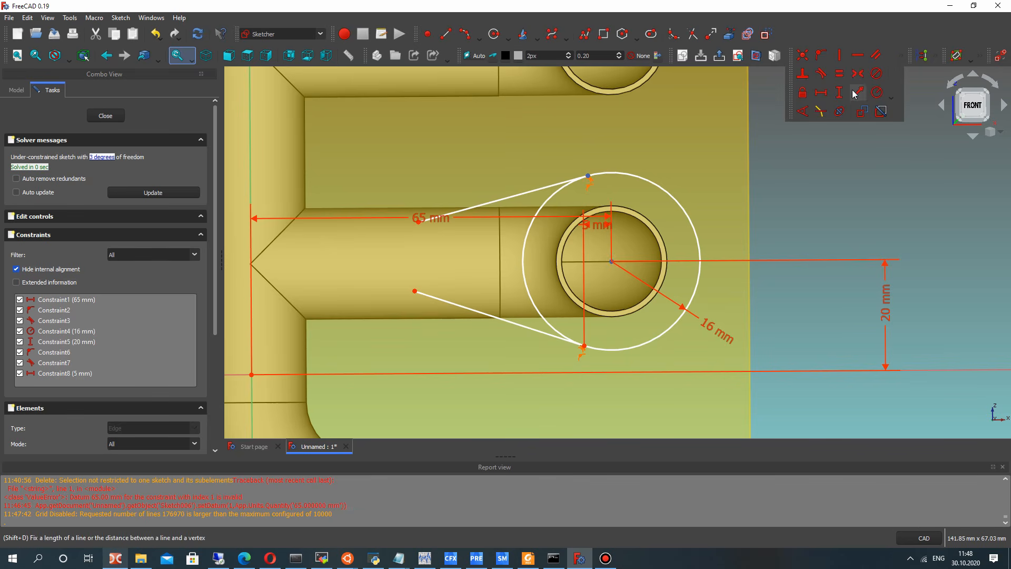
click(821, 92)
text(5)
key(Return)
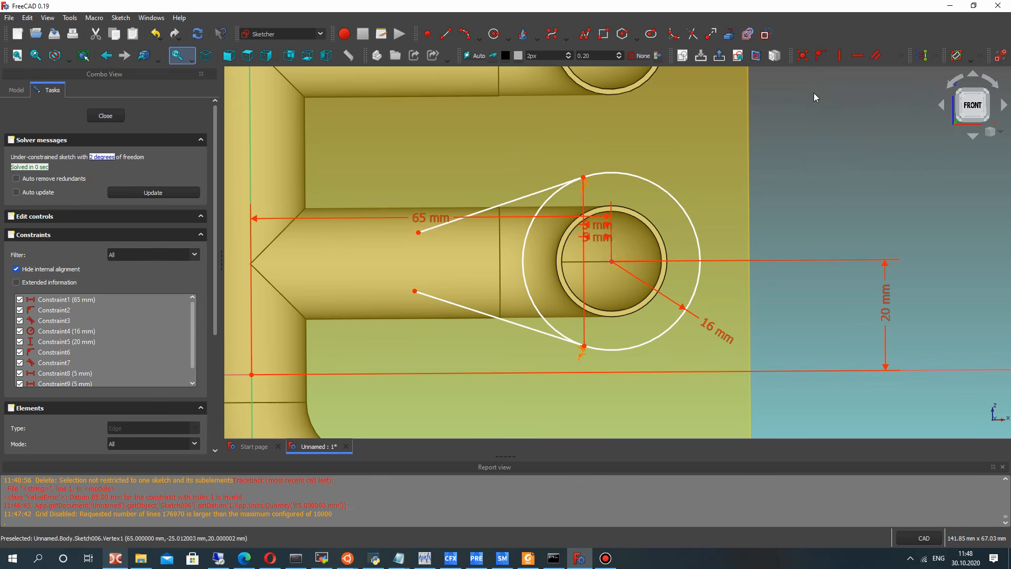
key(Escape)
Make the upper and lower tangent lines equal in length and shorten them by moving the upper line's free end
click(472, 215)
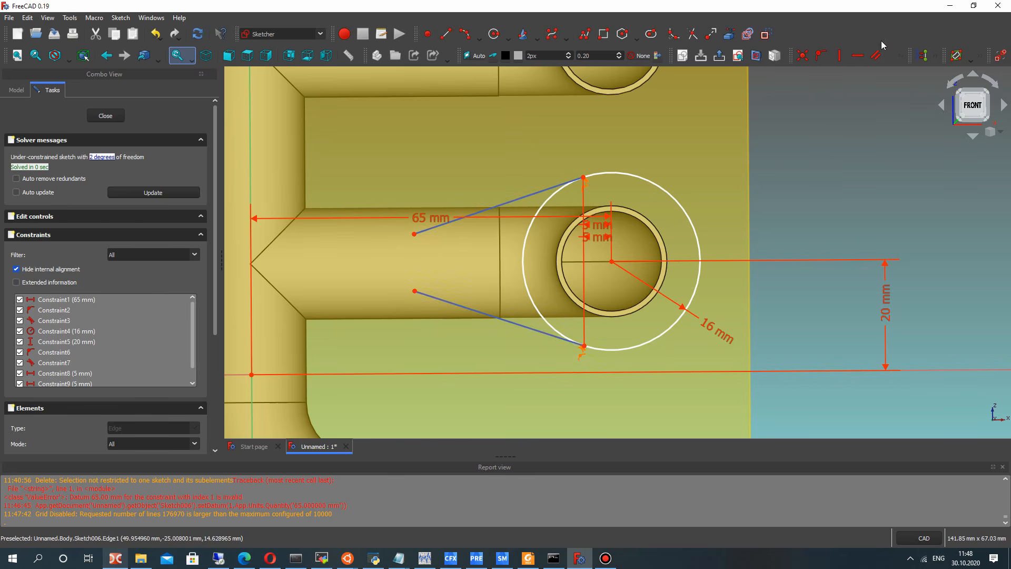
click(902, 59)
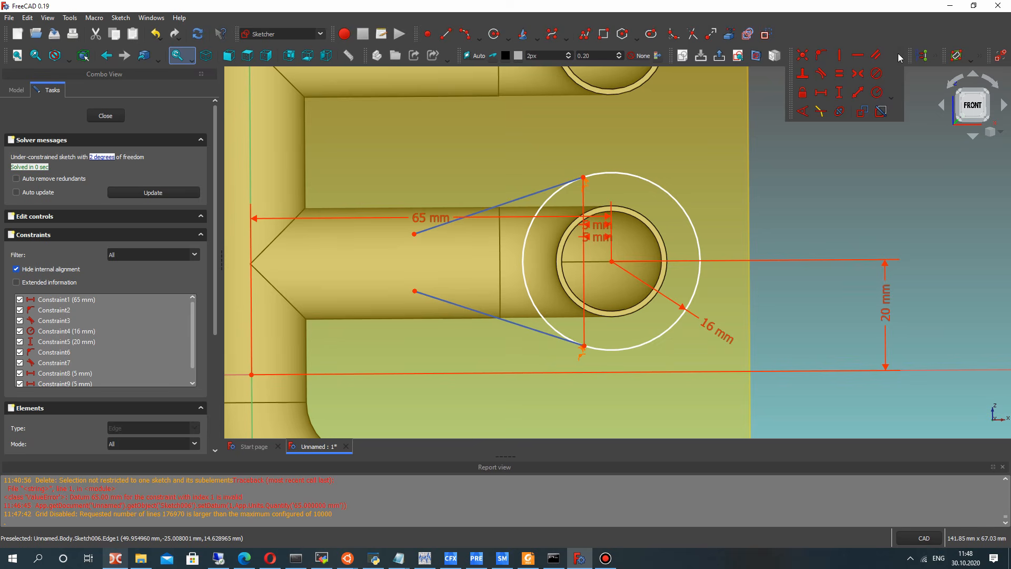
click(854, 75)
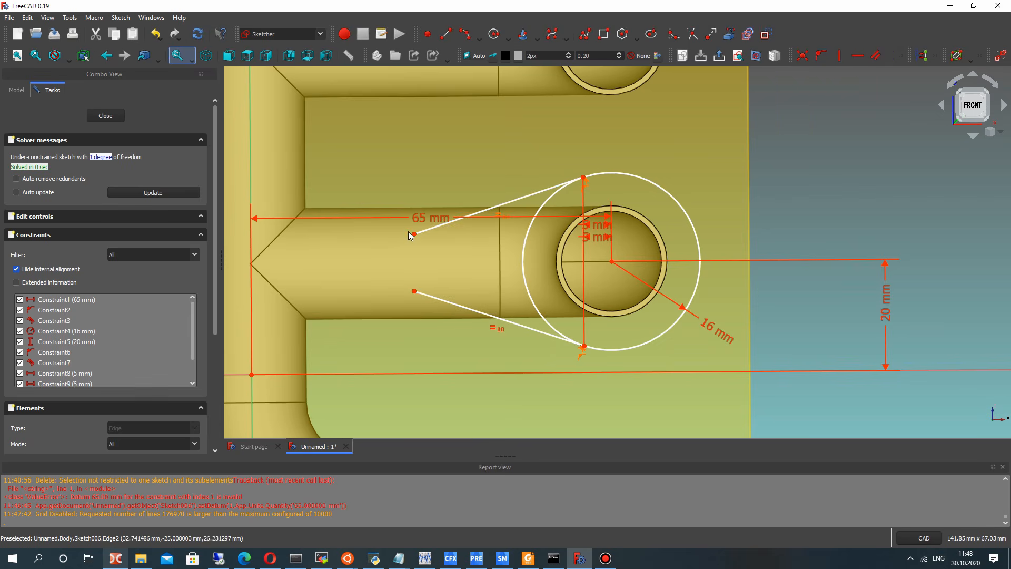
drag(414, 234, 440, 225)
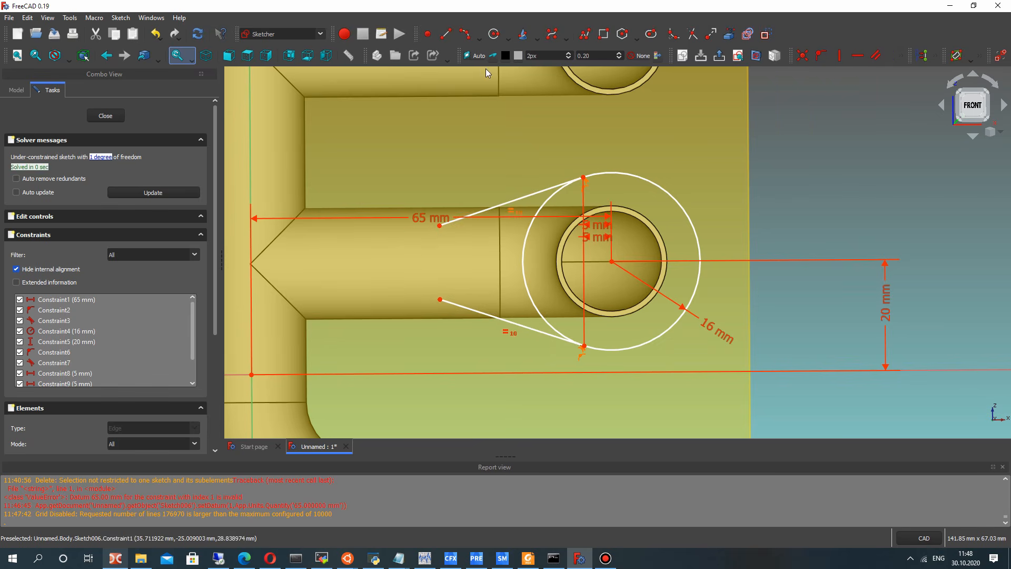
Try to join the free ends of the two tangent lines with a vertical line, and remove that line
click(446, 35)
click(440, 226)
click(440, 299)
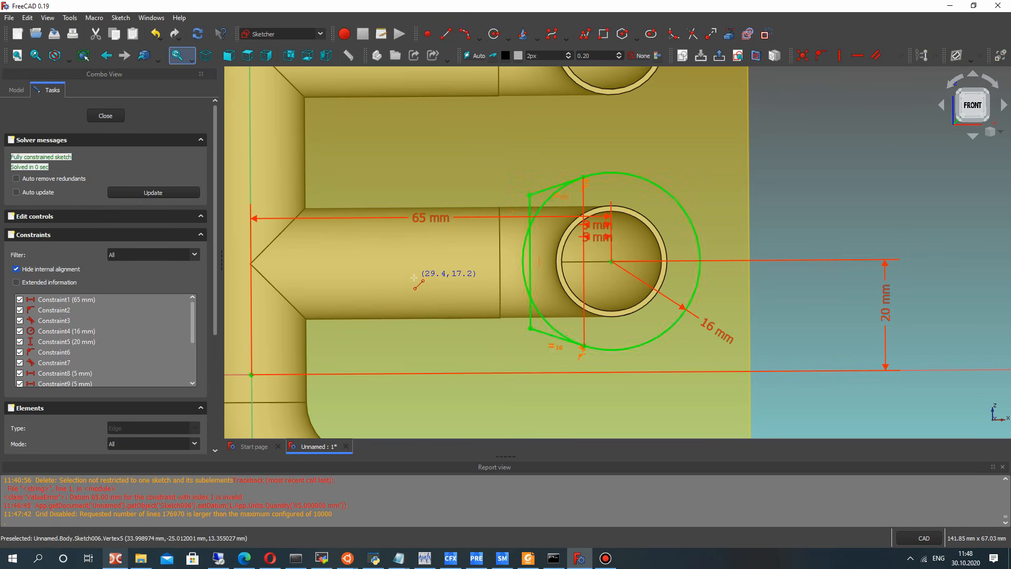
key(ctrl+z)
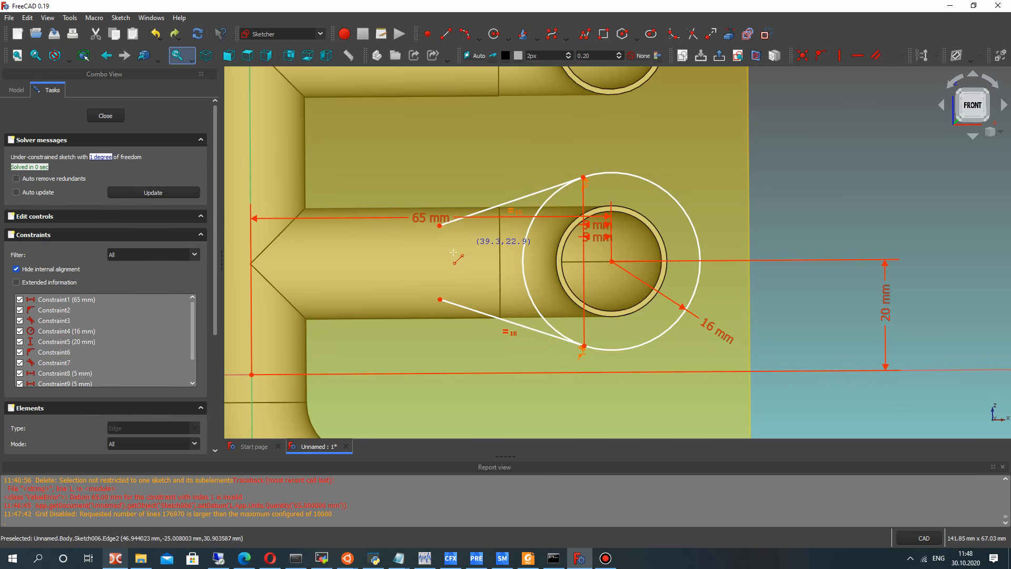
click(440, 226)
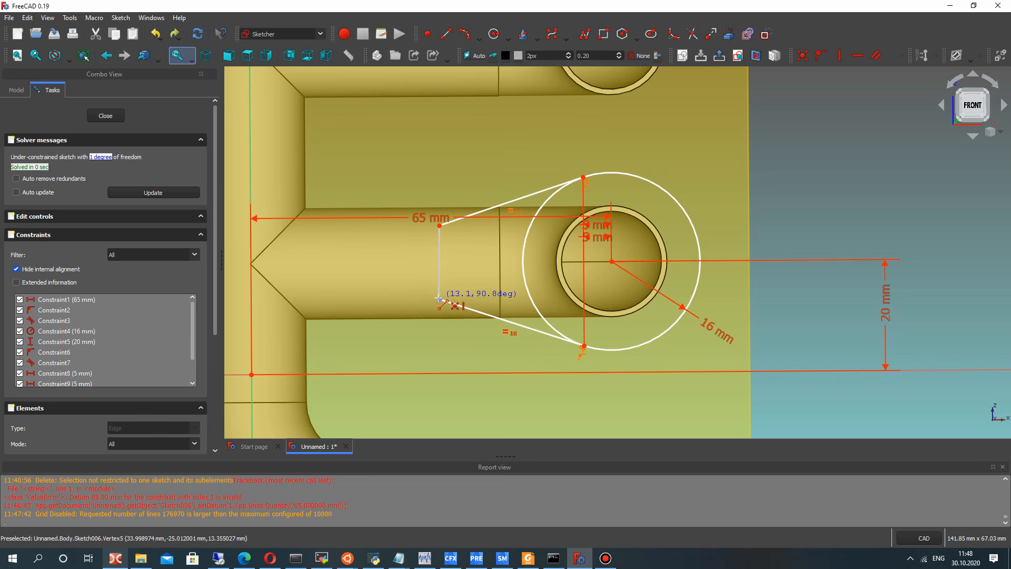
click(439, 299)
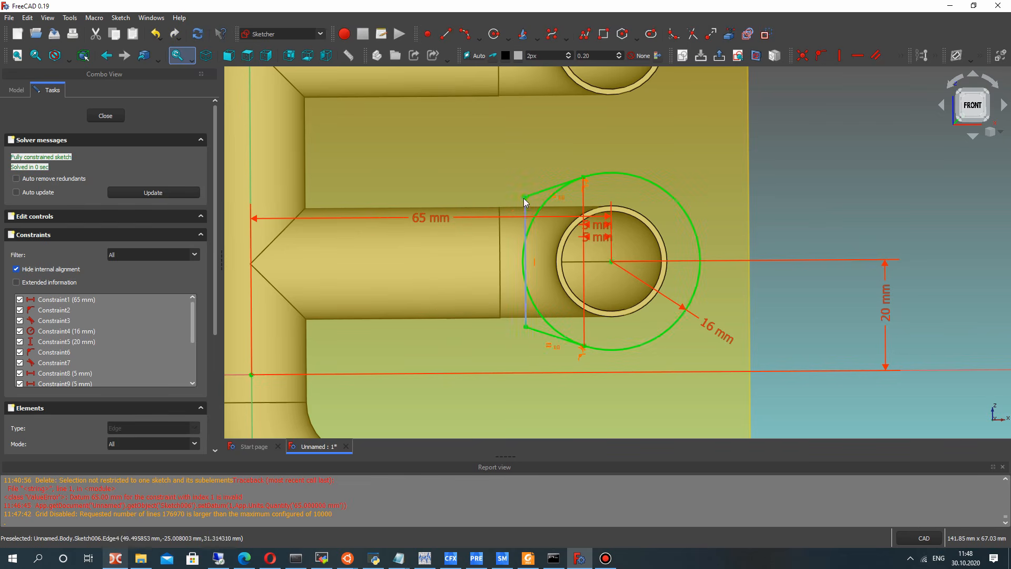
mouse_move(536, 229)
mouse_down()
mouse_move(469, 238)
mouse_move(530, 224)
mouse_up()
key(Delete)
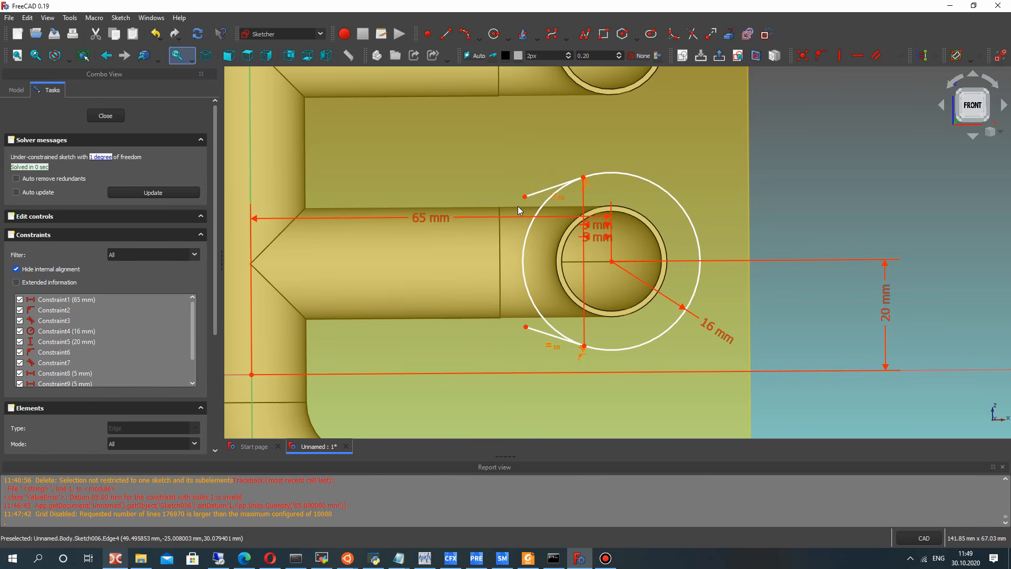
Lengthen the tangent lines toward the main pipe and join their free ends with a three-point arc
drag(526, 197, 454, 229)
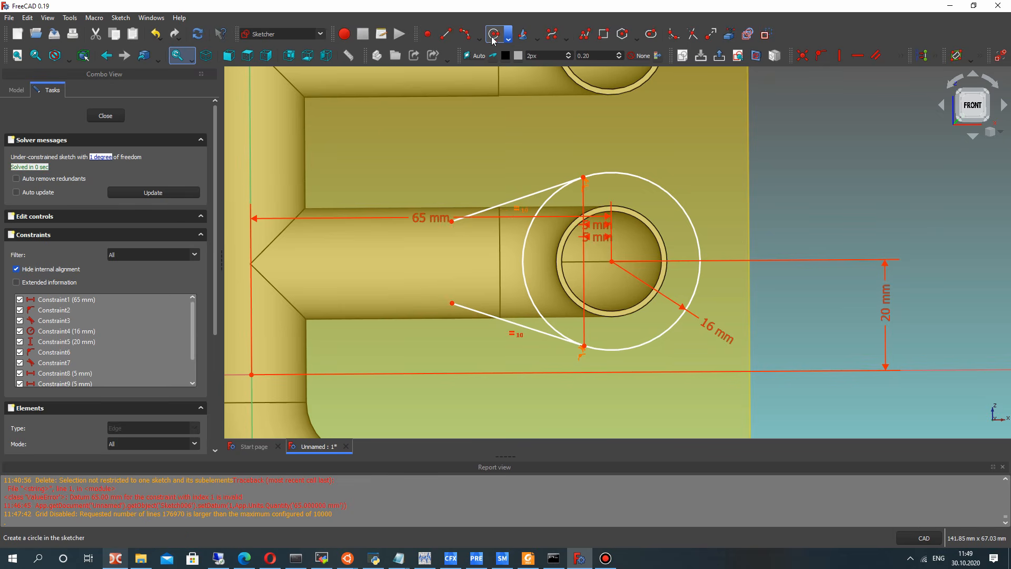
click(509, 36)
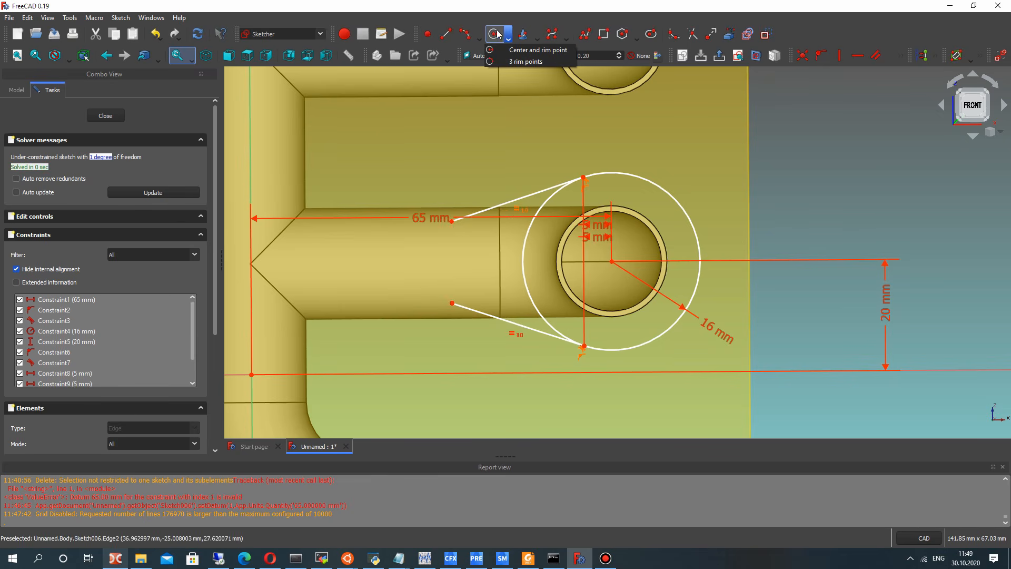
click(461, 34)
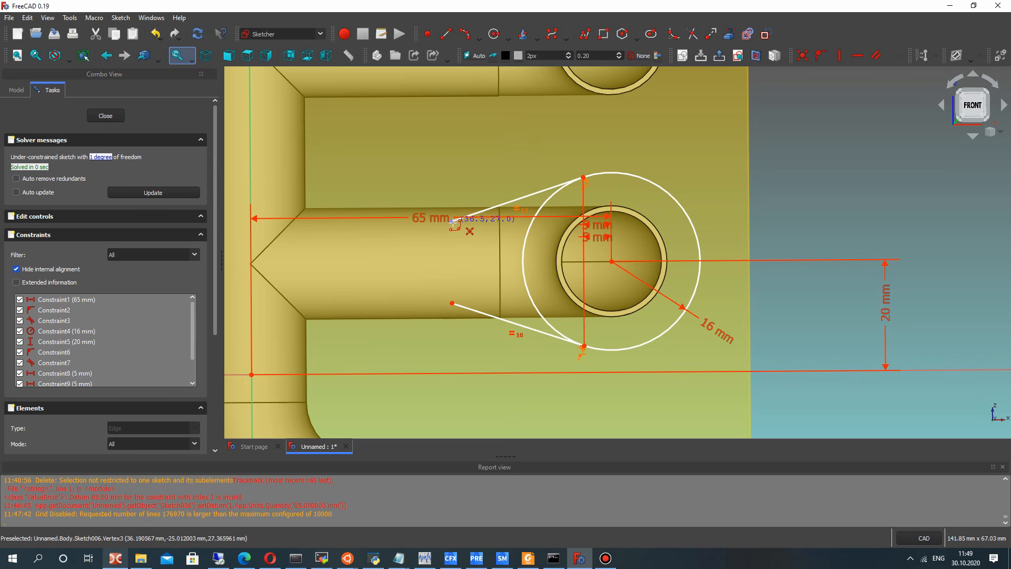
click(452, 221)
click(452, 303)
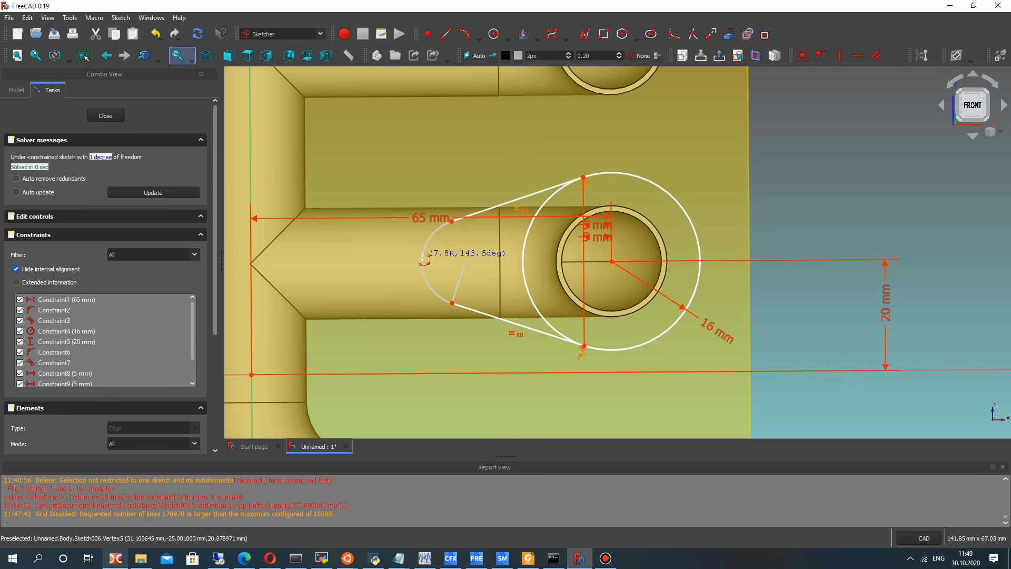
click(429, 256)
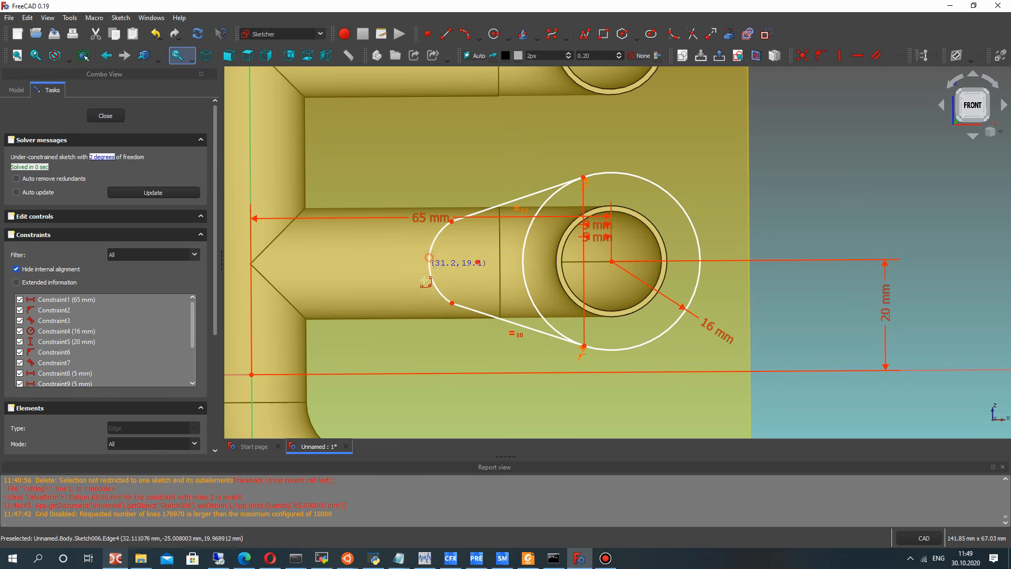
Make the end arc tangent to the upper line
click(445, 240)
click(481, 211)
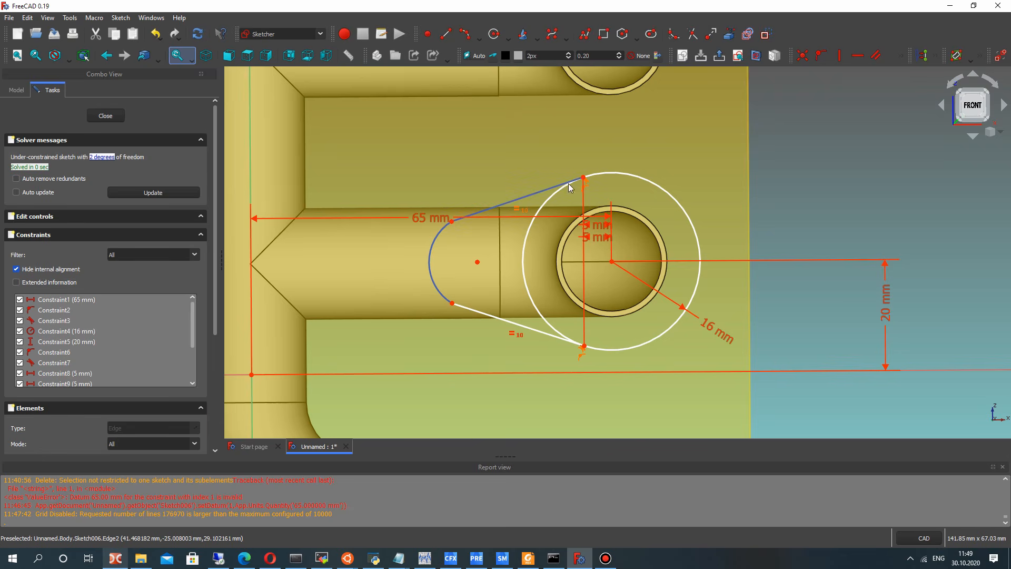
click(902, 55)
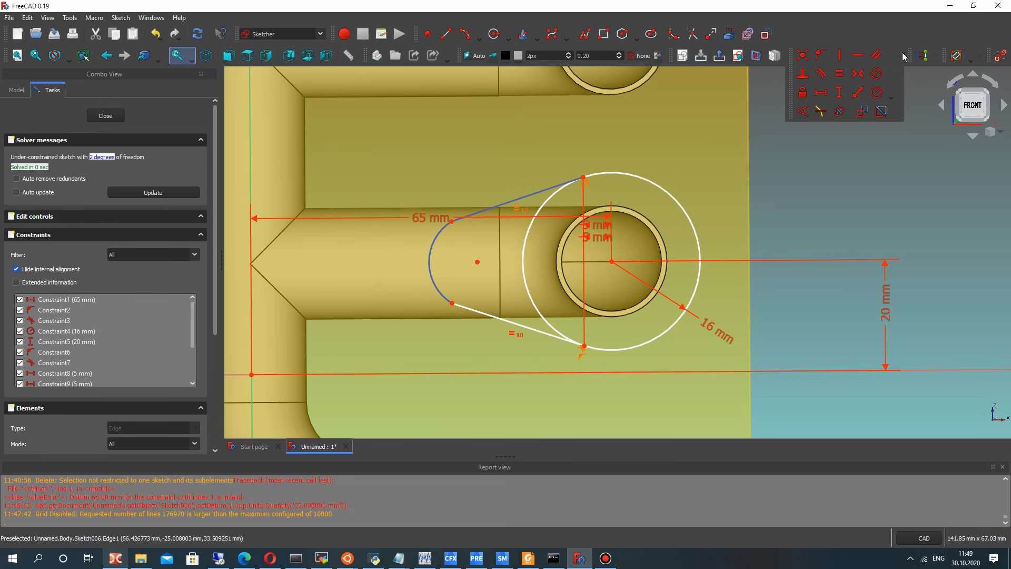
click(821, 73)
click(614, 293)
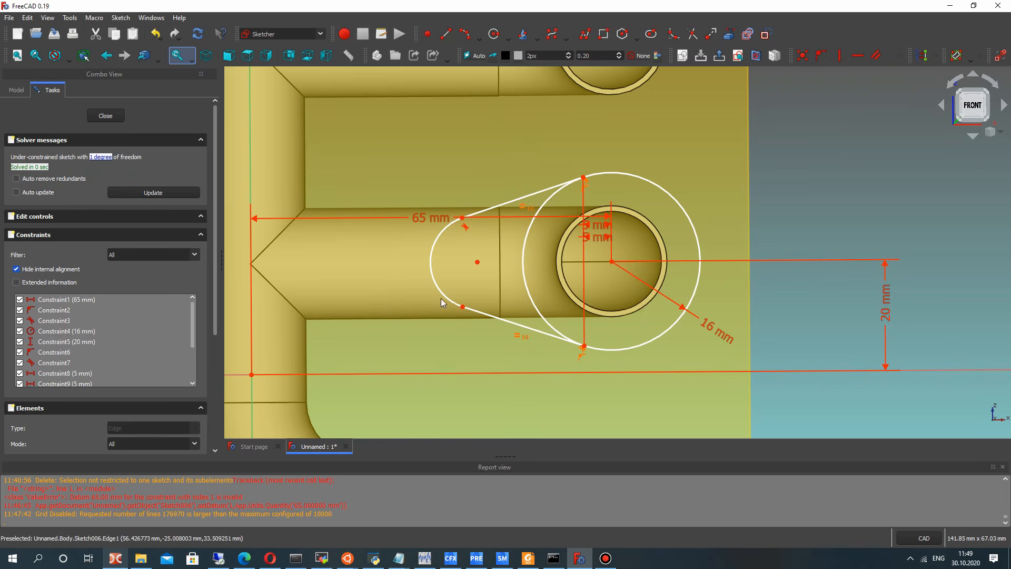
Extend the rounded end further toward the main pipe and set the arc's radius to 7 mm
drag(476, 314, 431, 292)
click(408, 246)
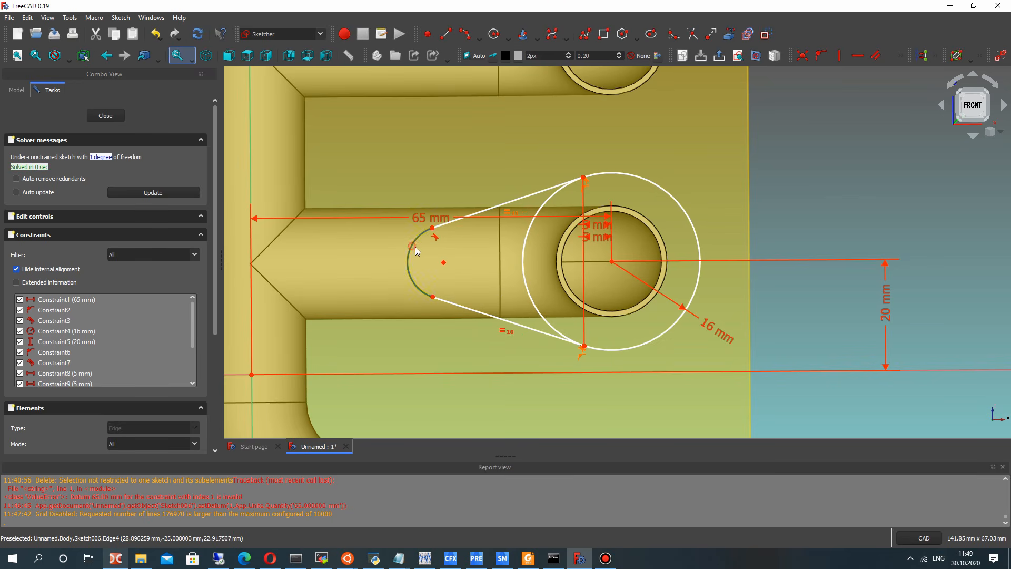
click(904, 57)
click(876, 92)
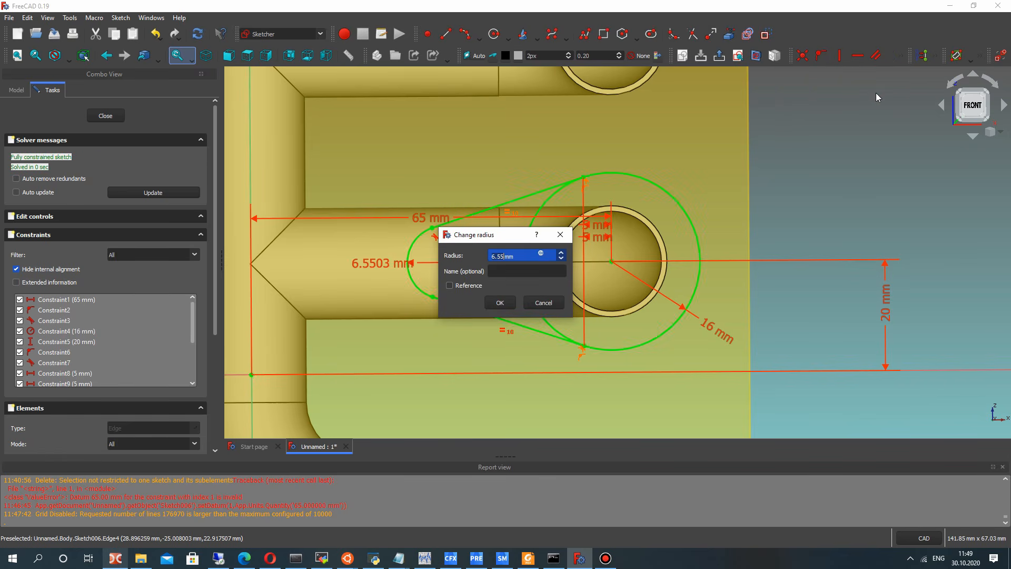
text(7)
key(Return)
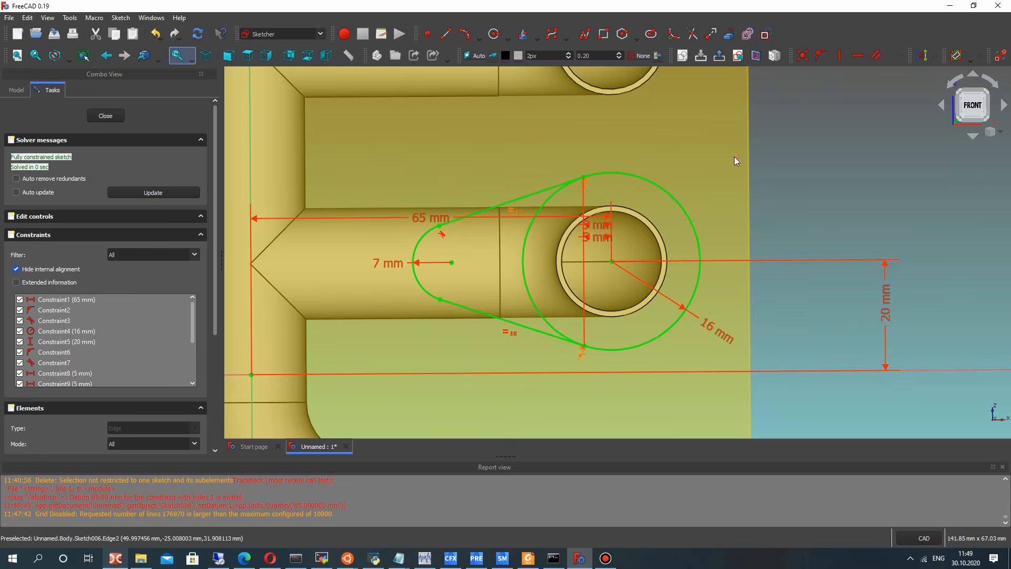
Draw a vertical construction line from the circle's centre up past the circle's upper edge
scroll(734, 156, down, 3)
scroll(684, 201, up, 2)
click(120, 18)
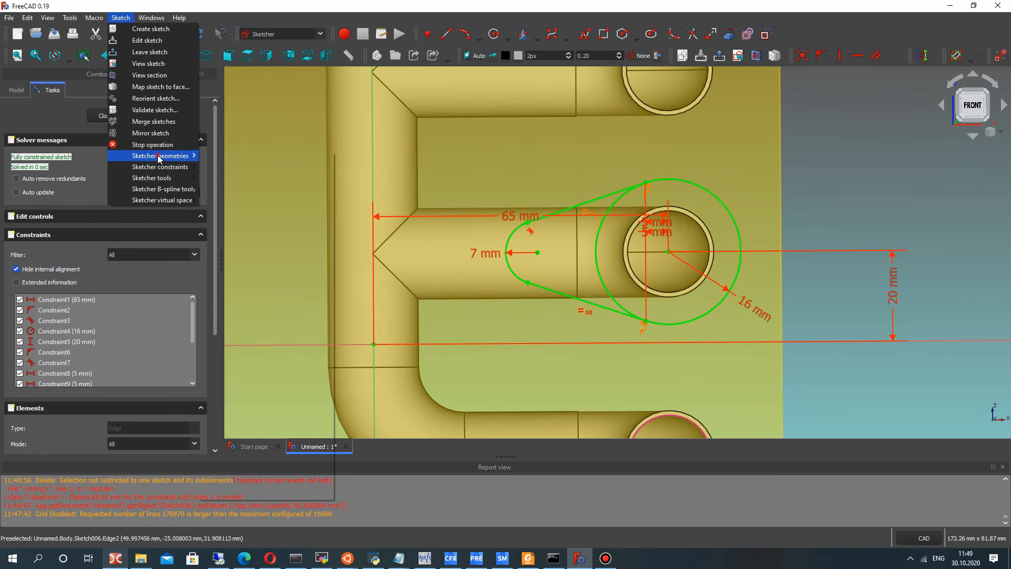
mouse_move(159, 157)
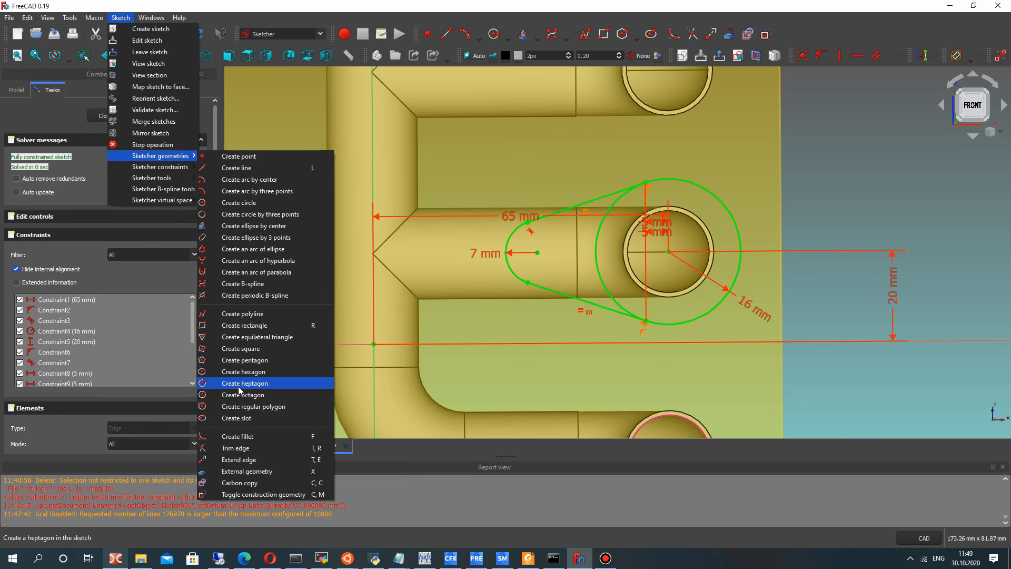
click(243, 495)
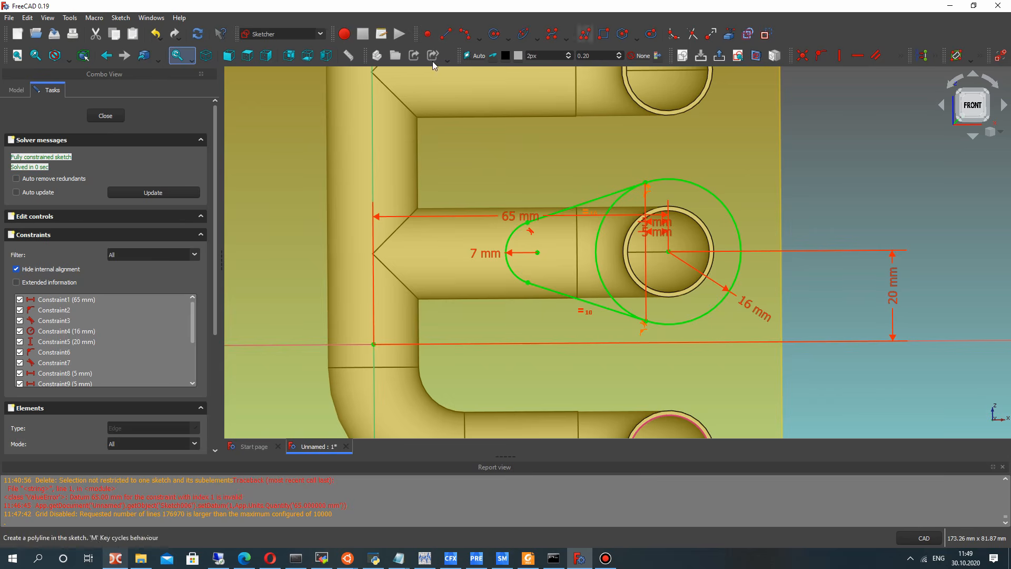
click(668, 252)
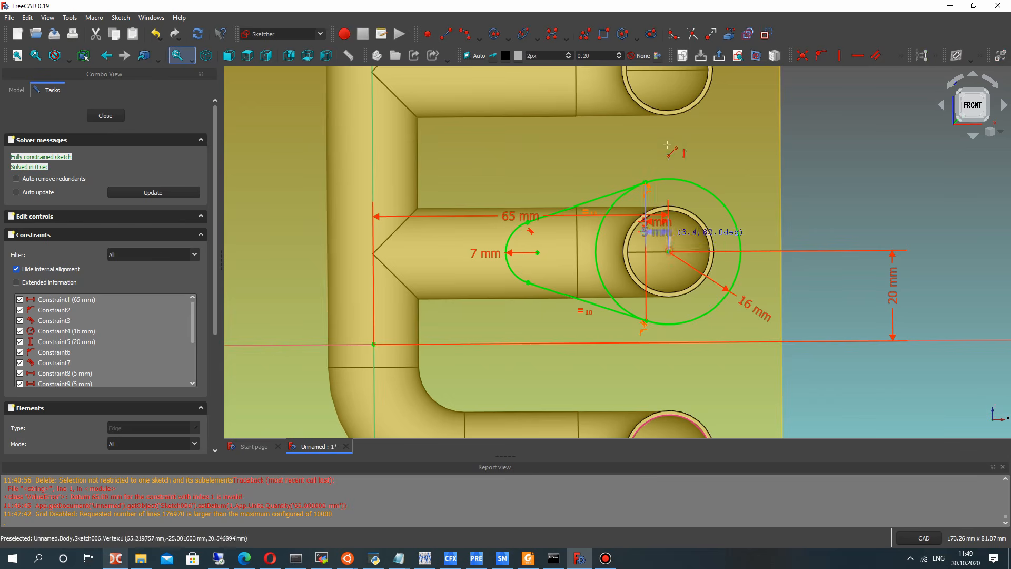
click(668, 133)
scroll(582, 262, down, 2)
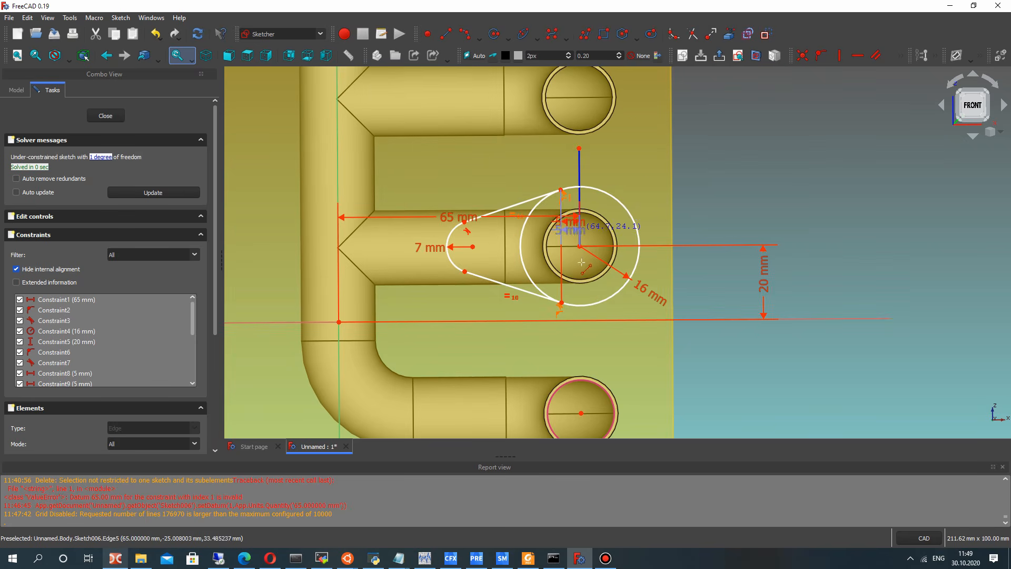
mouse_move(579, 149)
mouse_down()
mouse_move(590, 147)
mouse_move(590, 159)
mouse_up()
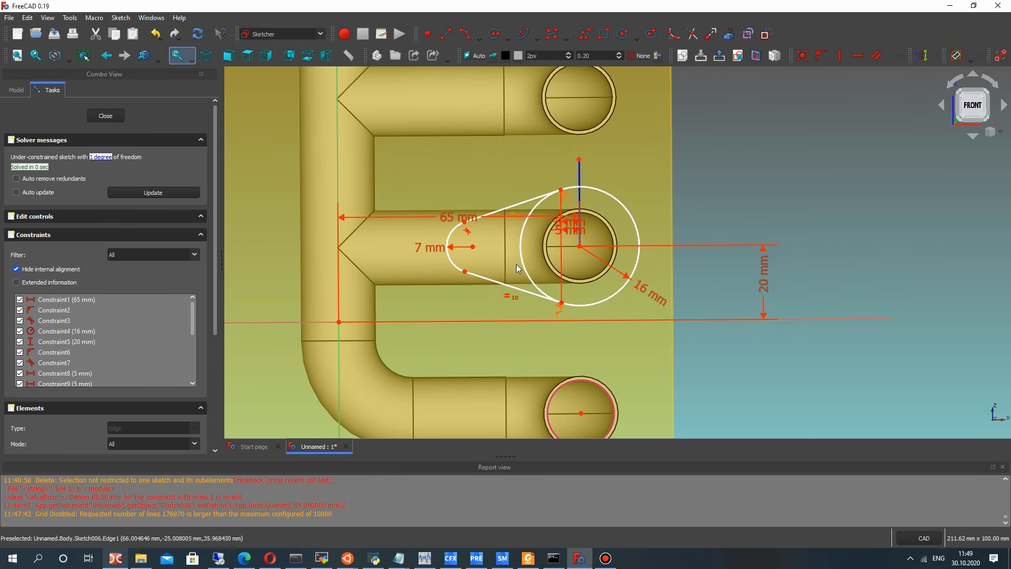
Mirror the two tangent lines and the end arc about the vertical construction line with the Symmetry tool
click(121, 17)
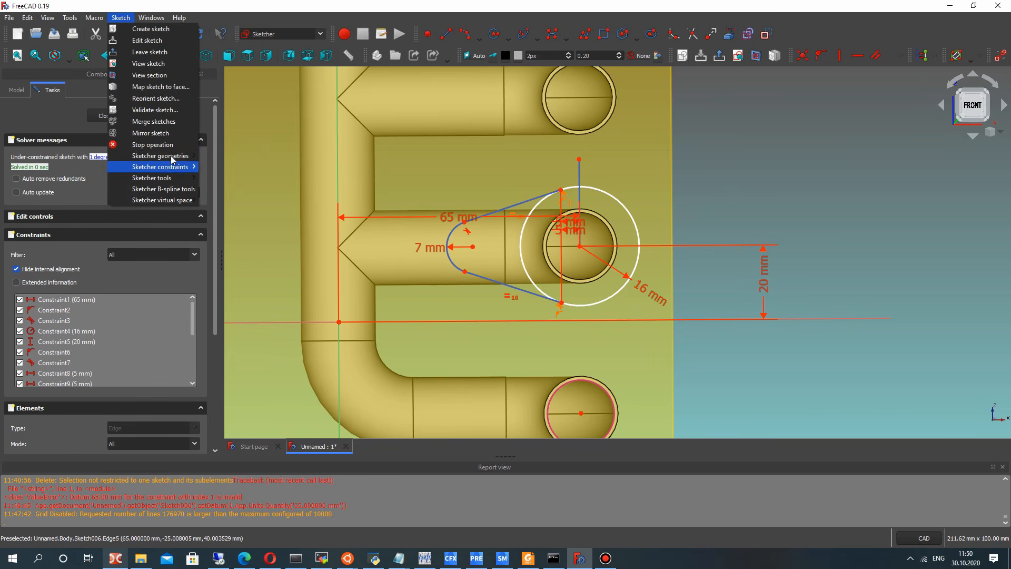
mouse_move(172, 157)
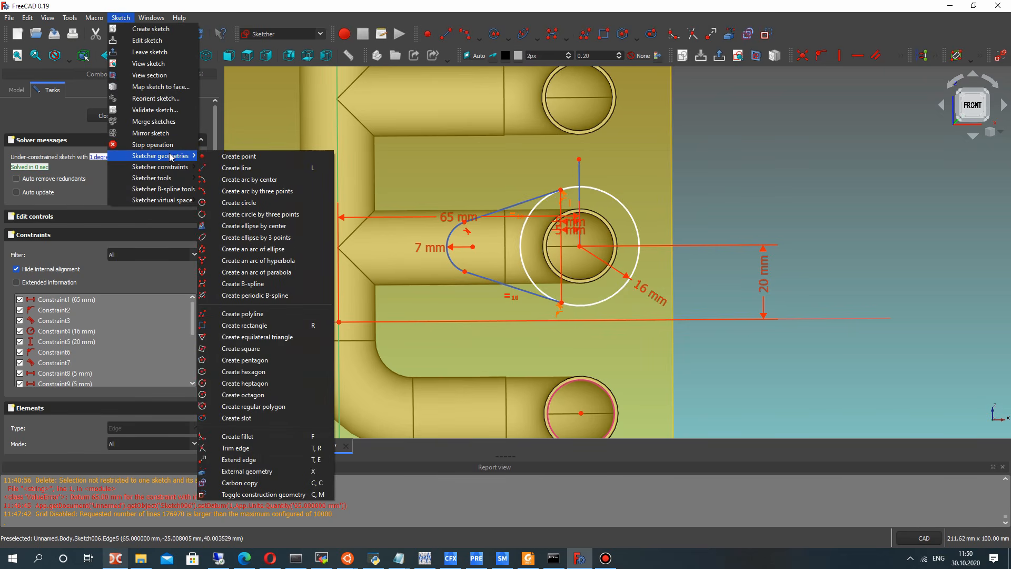
mouse_move(171, 178)
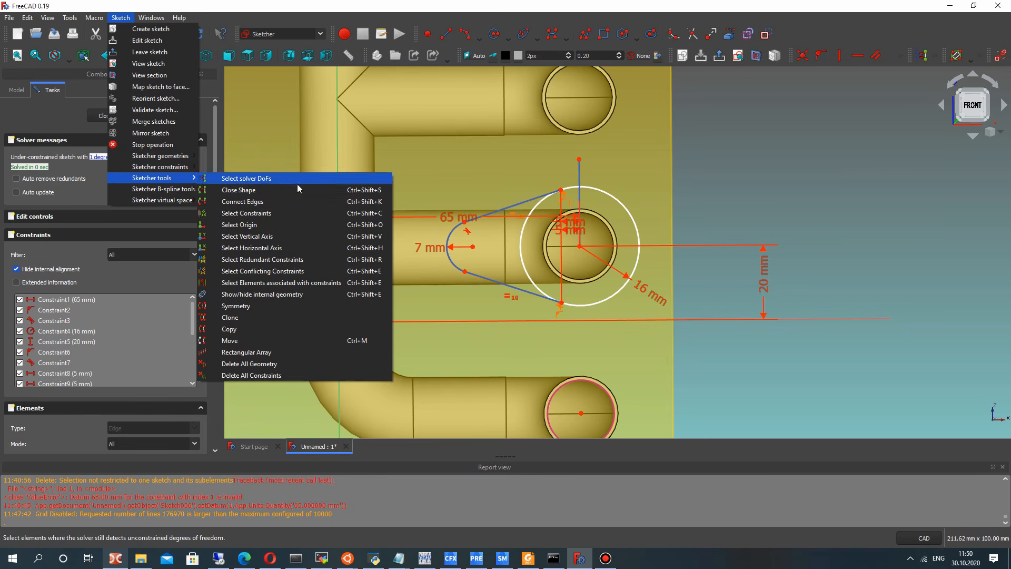
click(238, 306)
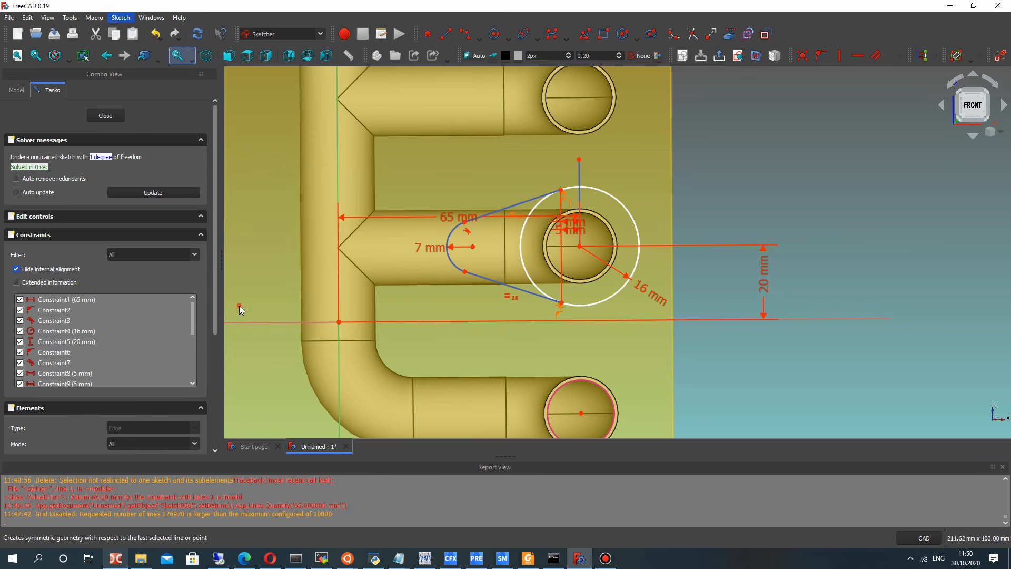
click(582, 201)
scroll(614, 277, up, 3)
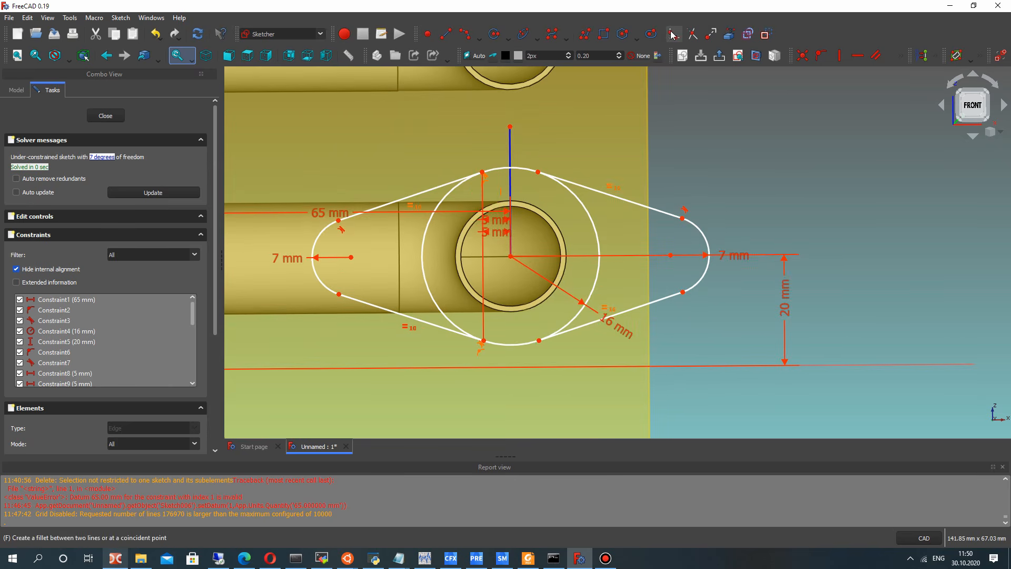
Trim away the two side arcs of the 16 mm circle inside the flange outline
click(692, 34)
click(593, 228)
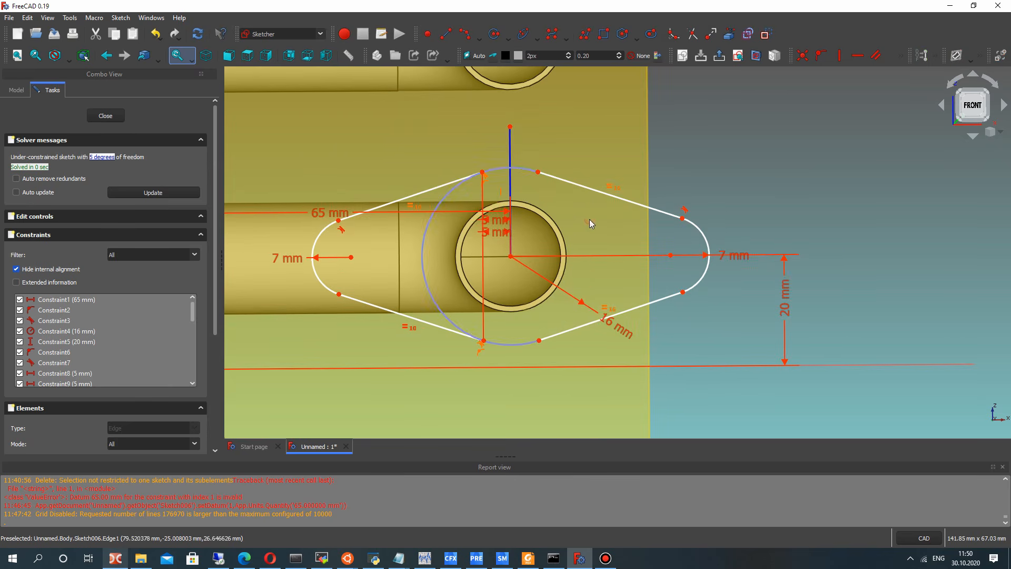
click(441, 217)
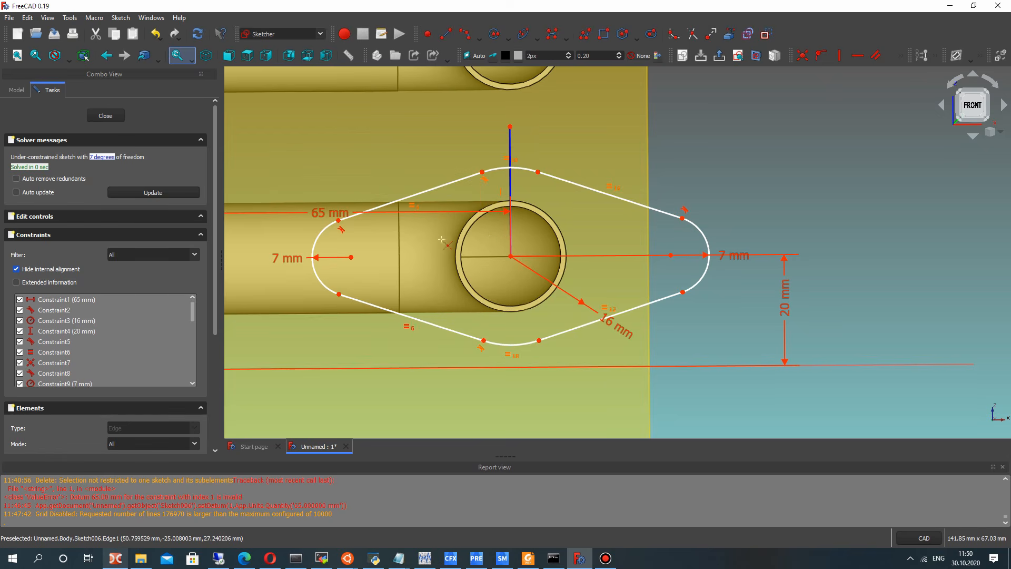
scroll(481, 280, down, 4)
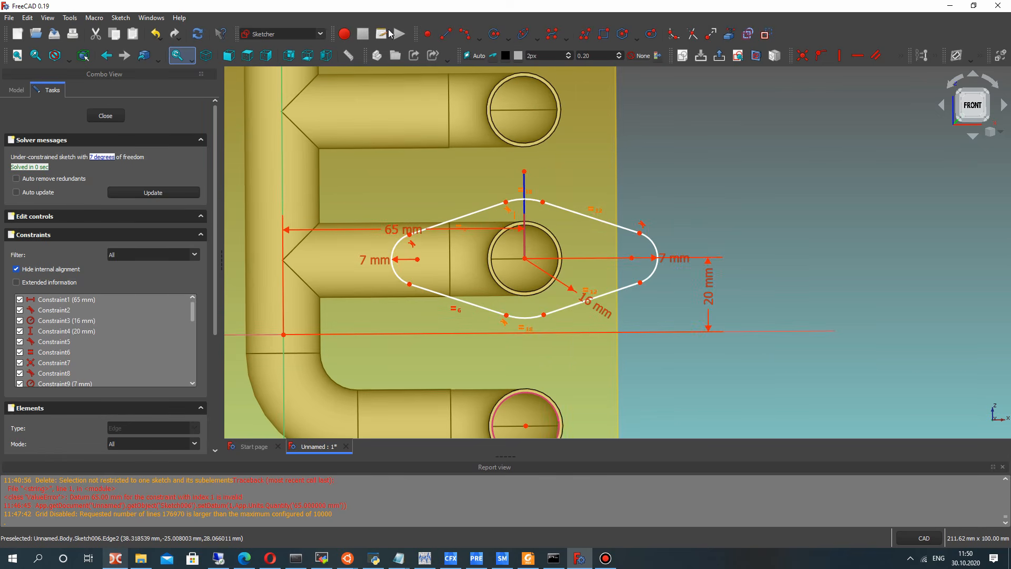
Draw a bolt-hole circle centred on each ear's arc centre, with radii of about 3.7 mm and 3.3 mm
click(120, 18)
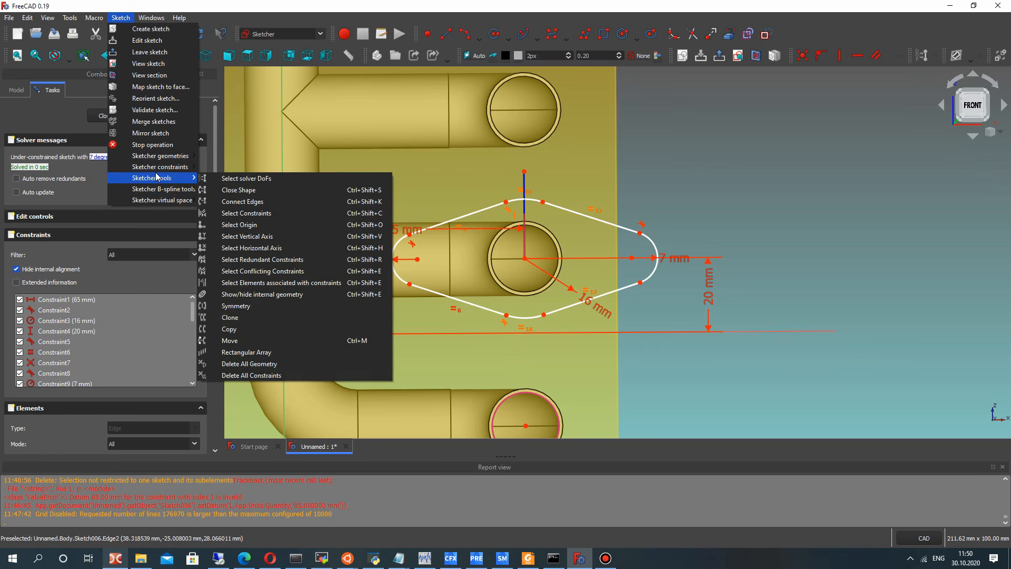
mouse_move(164, 156)
click(252, 494)
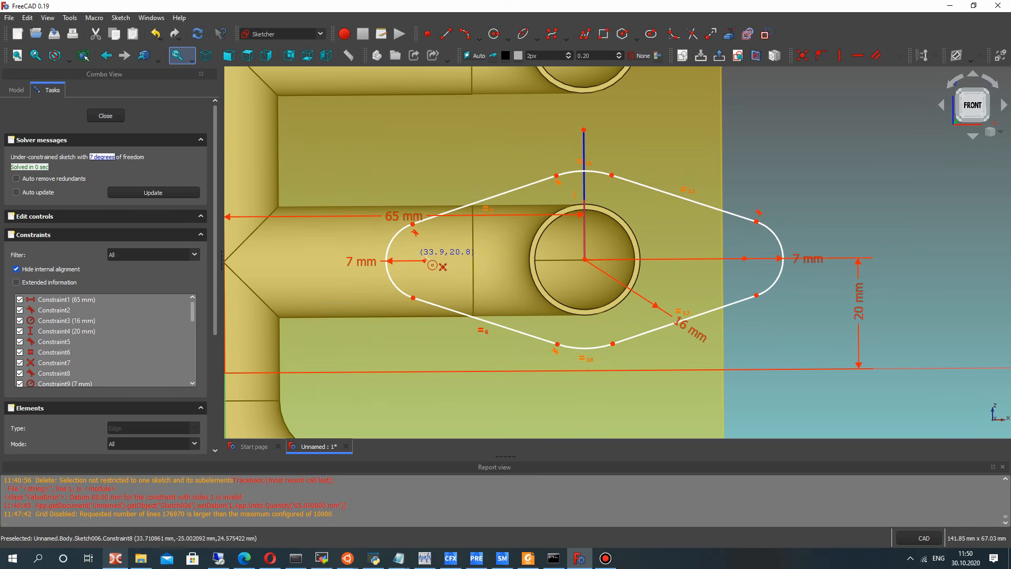
scroll(423, 258, up, 2)
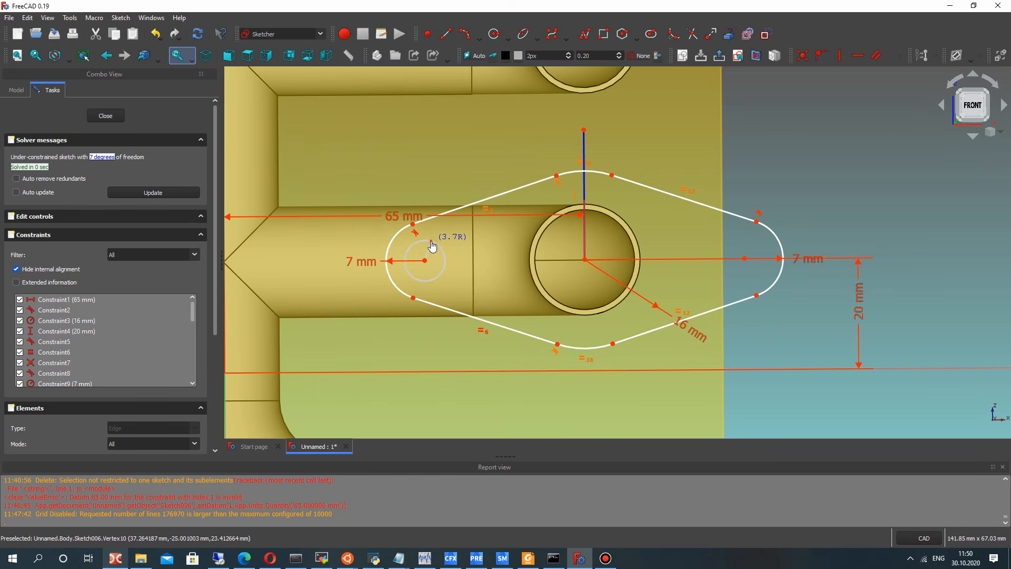
click(431, 241)
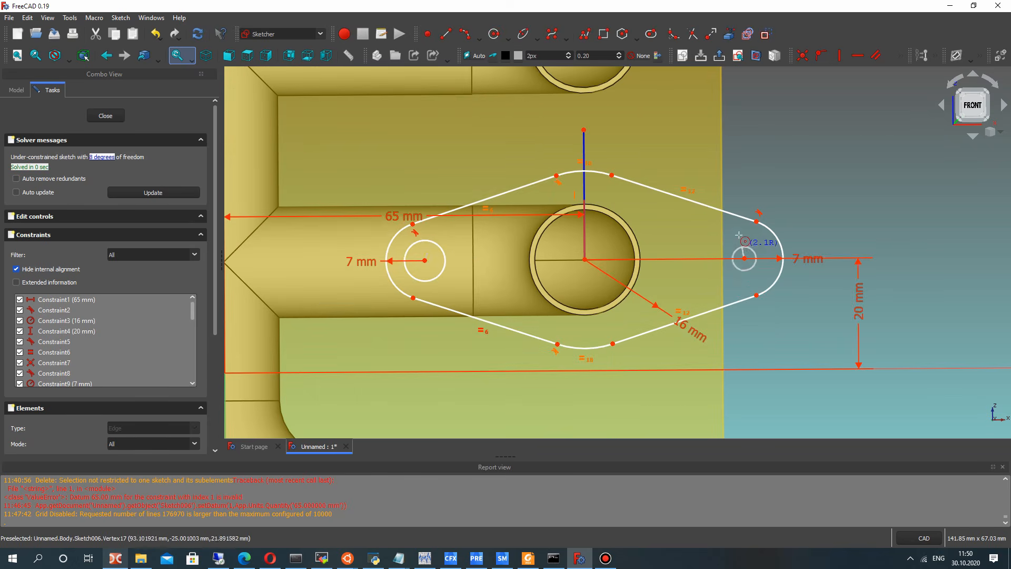
click(740, 241)
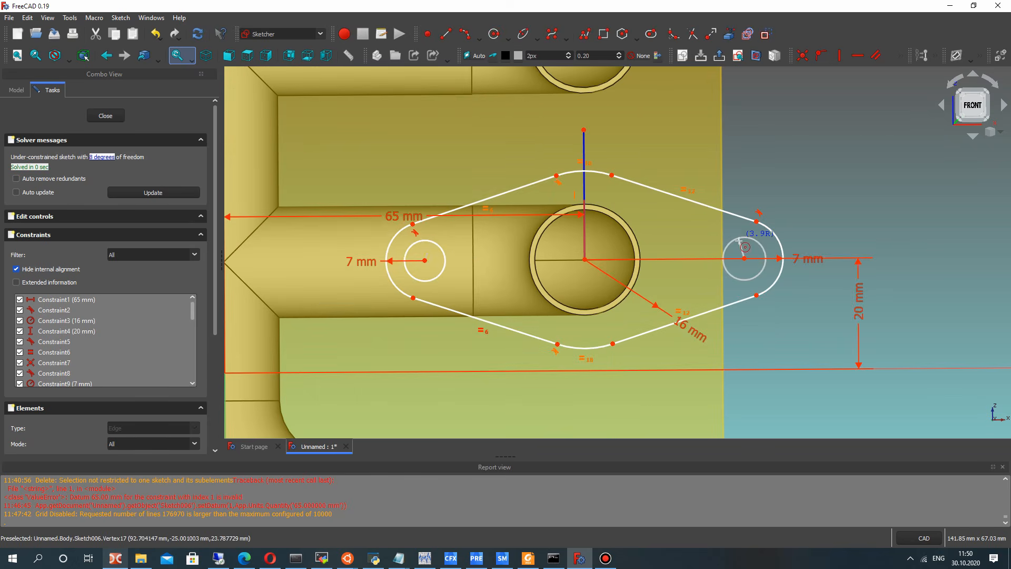
Add a 4 mm radius constraint to each of the two bolt-hole circles
click(437, 243)
click(899, 60)
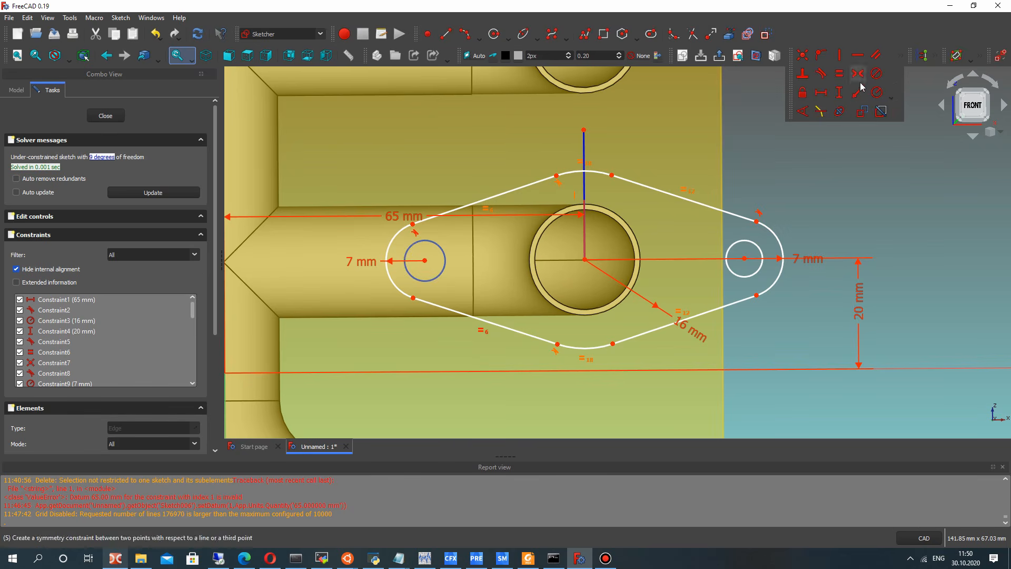
click(879, 87)
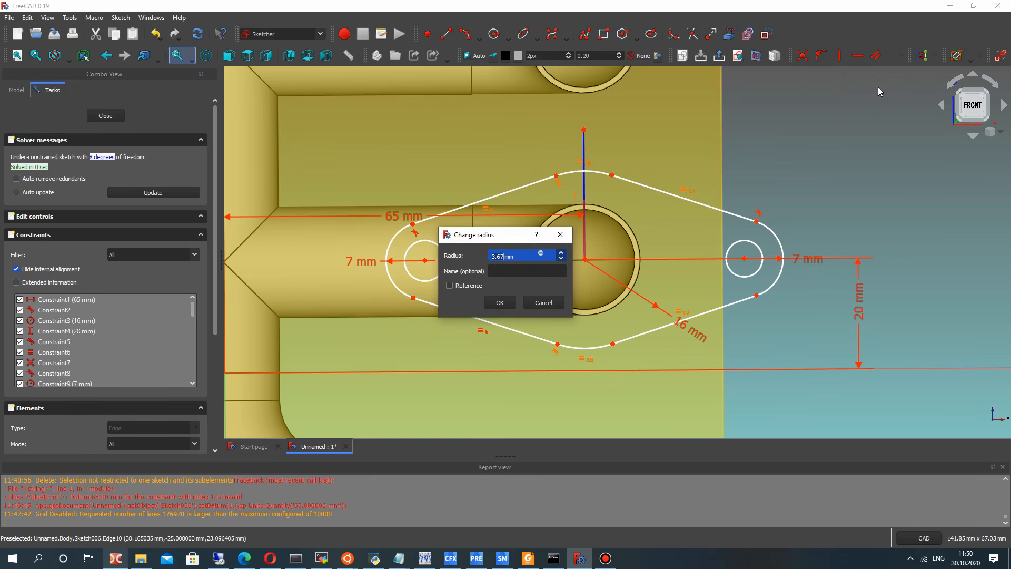
text(4)
key(Return)
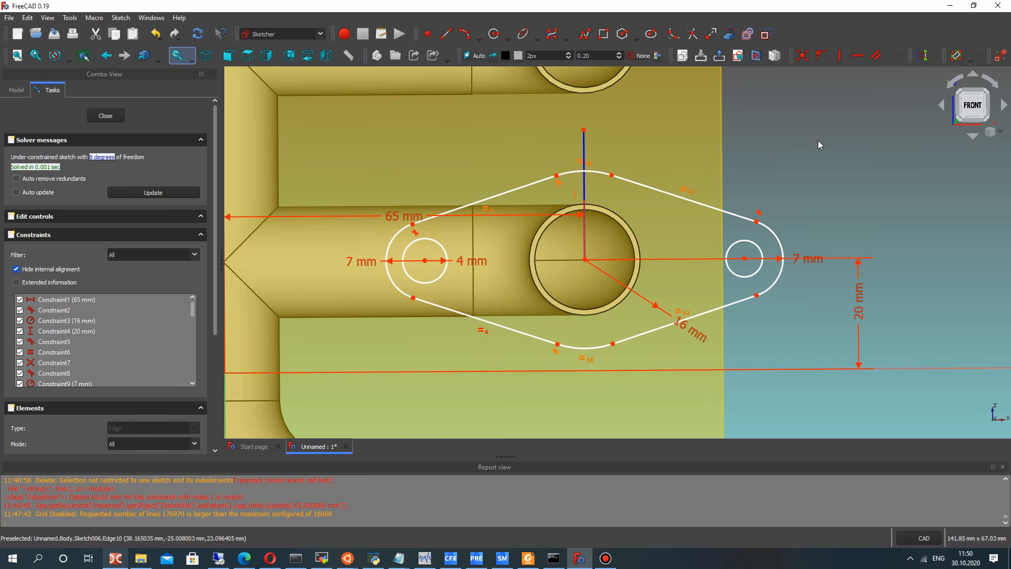
click(897, 55)
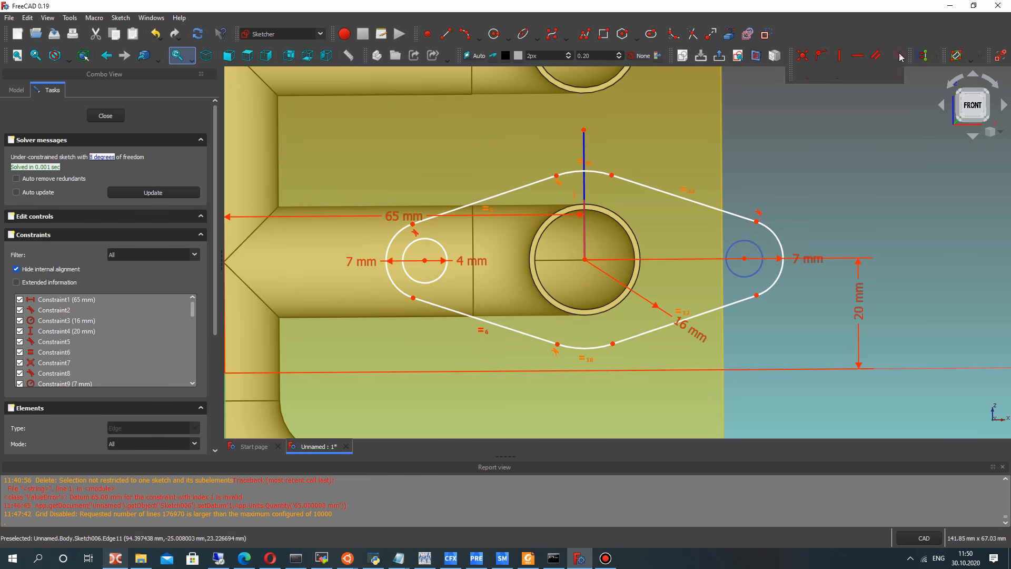
click(878, 94)
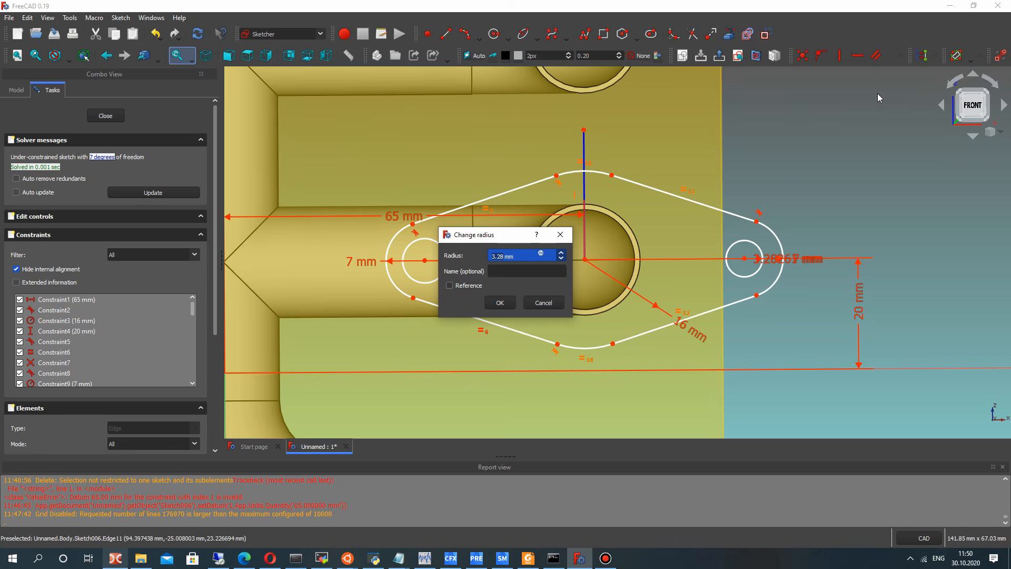
text(4)
key(Return)
Change the radius of both bolt-hole circles to 3 mm
scroll(661, 214, down, 3)
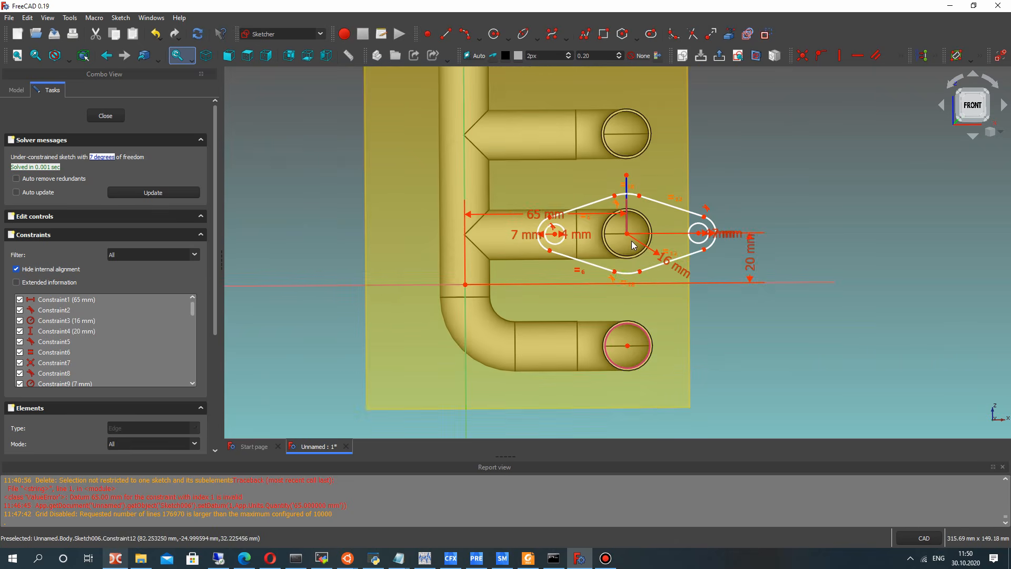
scroll(573, 237, up, 4)
double_click(571, 228)
text(3)
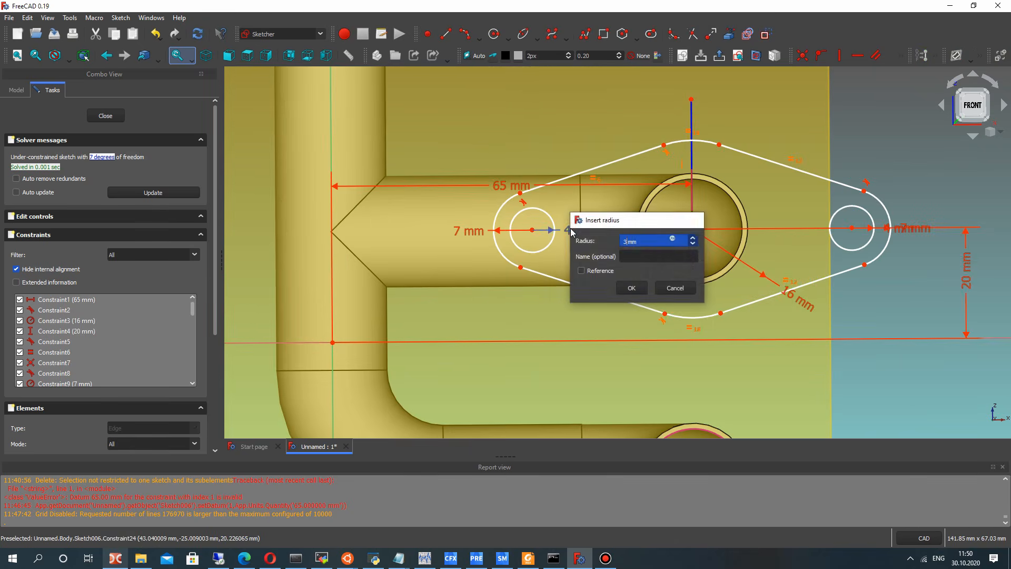
key(Return)
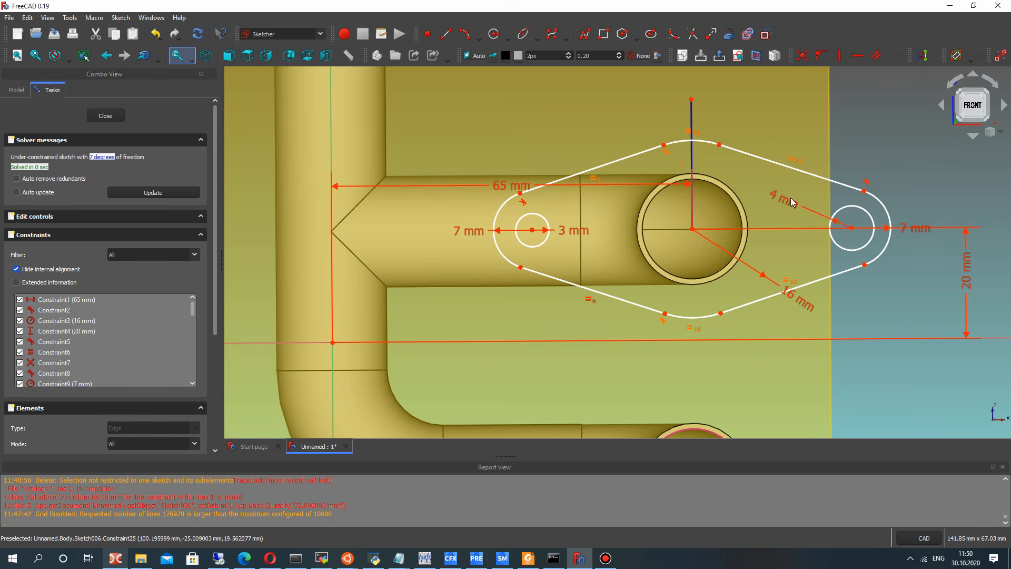
double_click(791, 202)
text(3)
key(Return)
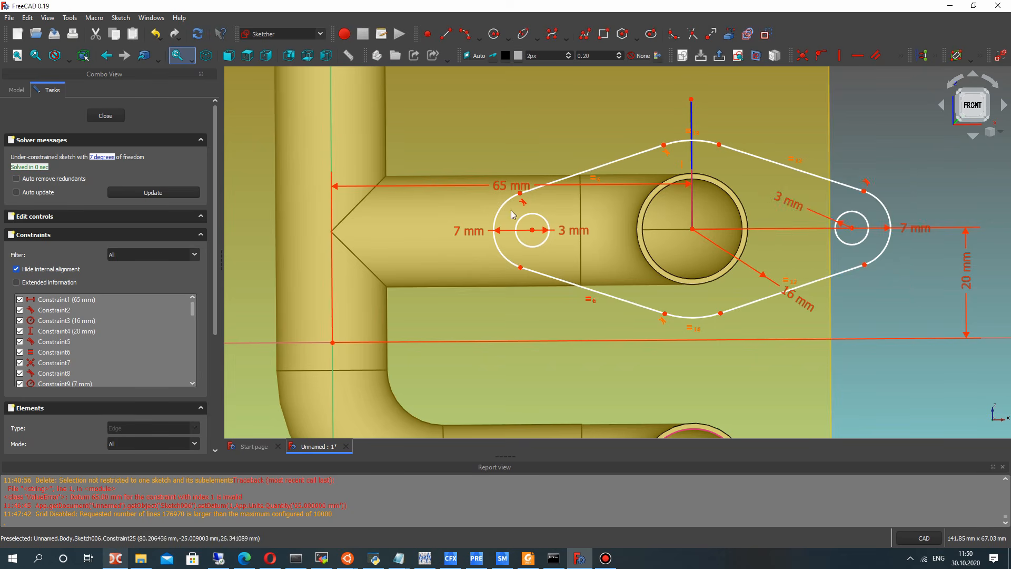
scroll(512, 214, down, 3)
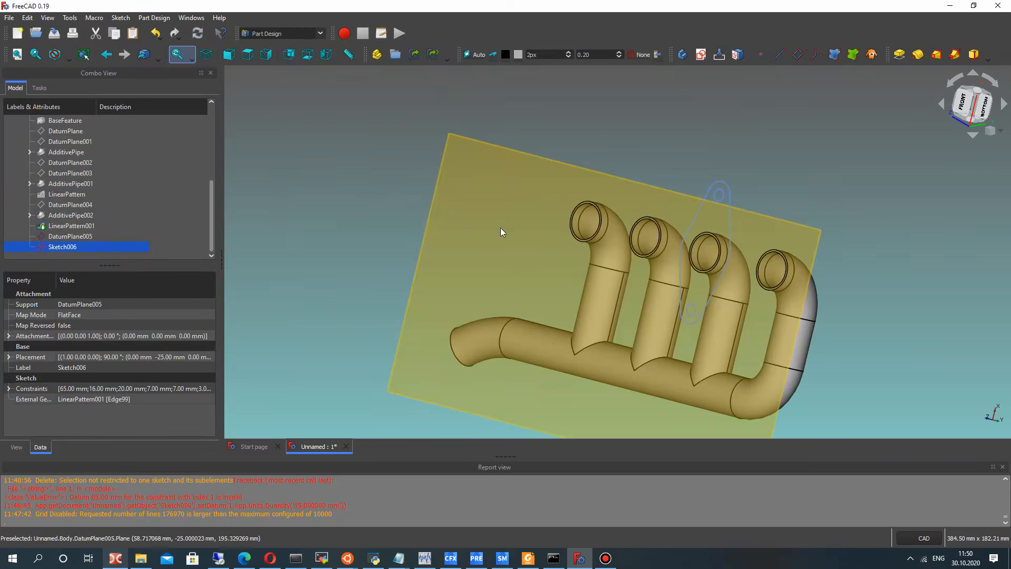
mouse_move(703, 233)
middle_down()
mouse_move(543, 221)
mouse_move(442, 228)
mouse_move(658, 237)
mouse_move(646, 225)
middle_up()
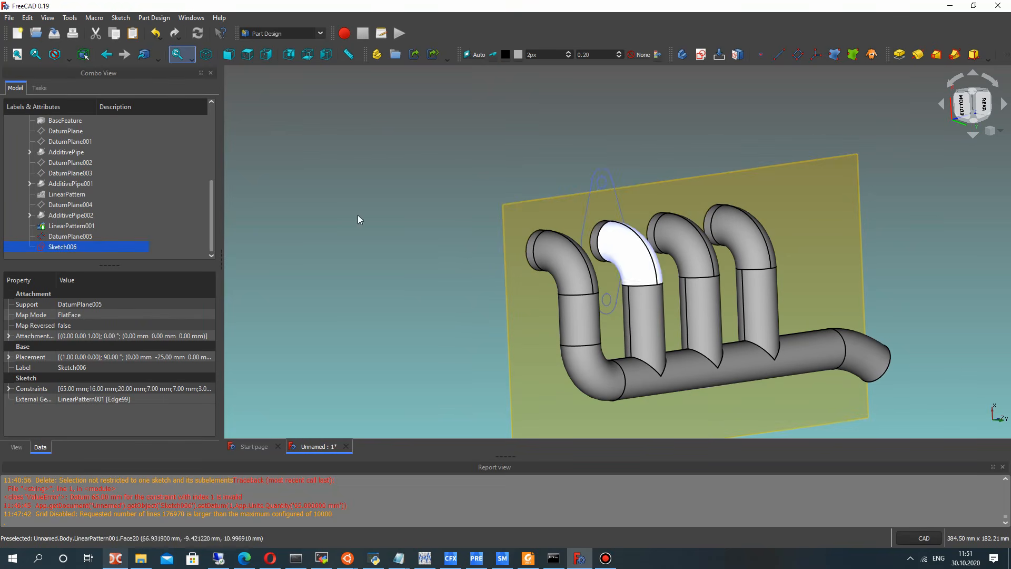
click(899, 54)
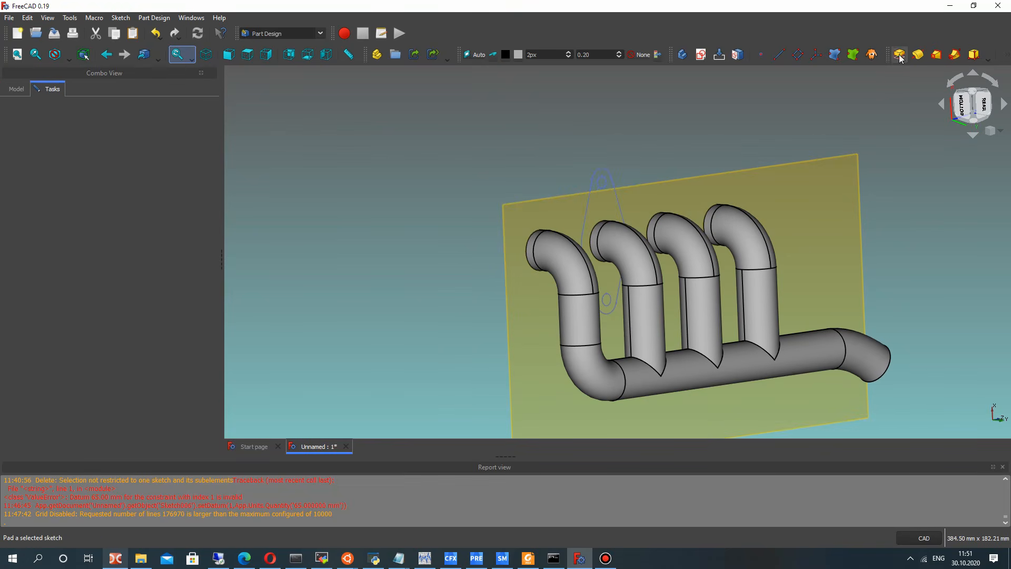
middle_drag(630, 165, 848, 198)
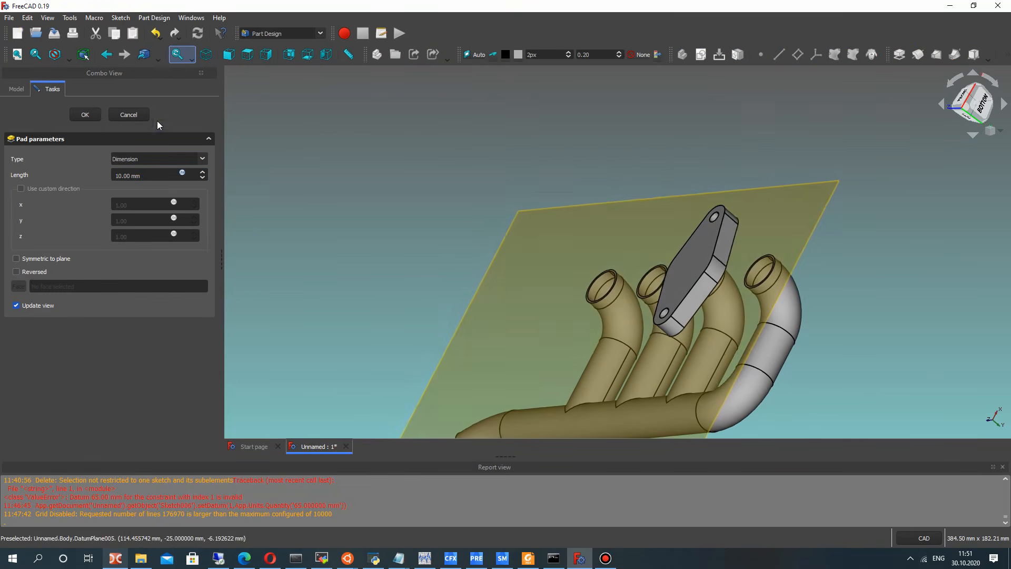
click(124, 116)
Reopen the flange sketch and draw a circle of about 8.5 mm radius centred on the branch opening
right_click(57, 246)
click(89, 253)
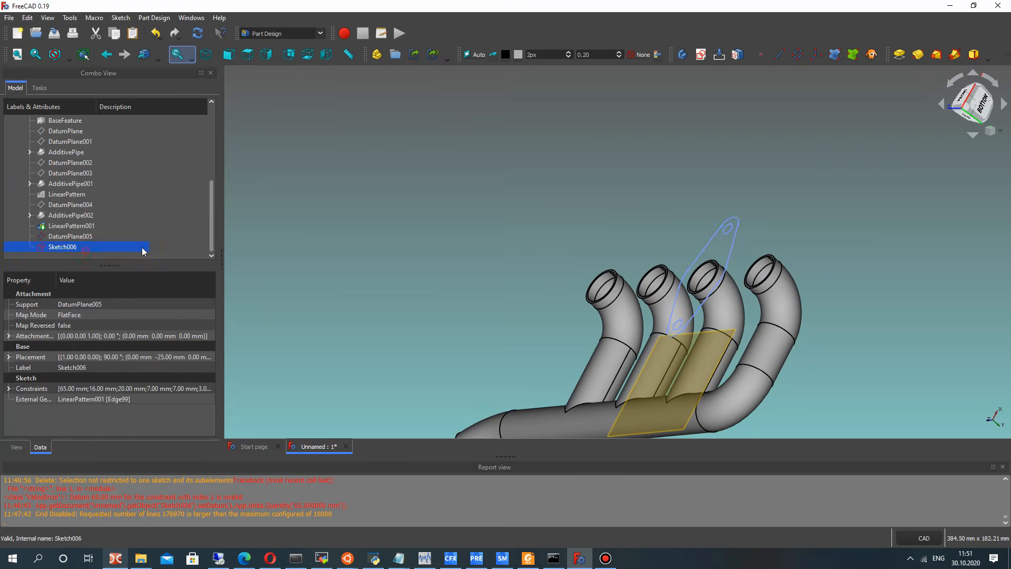
scroll(605, 295, up, 8)
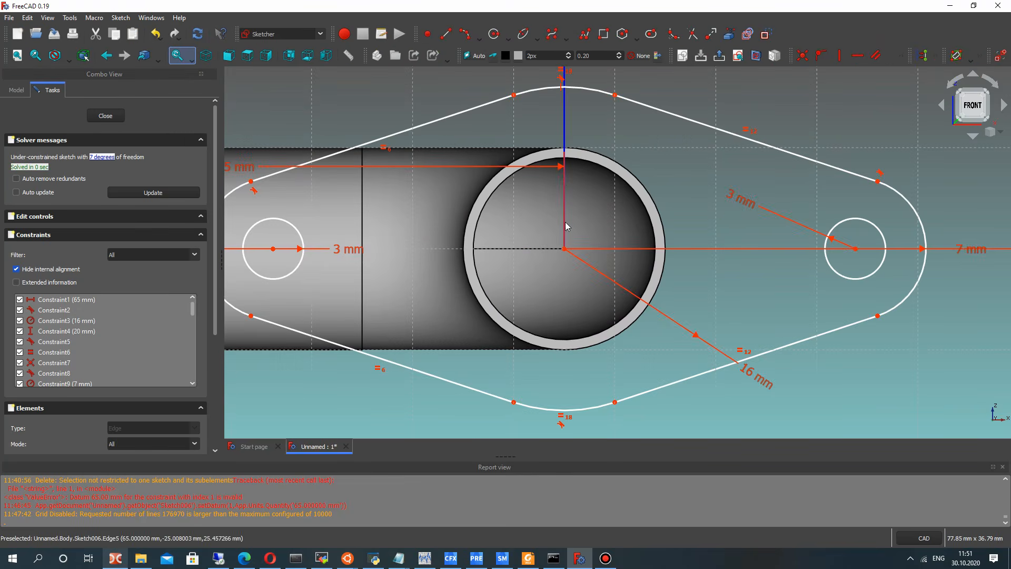
click(494, 34)
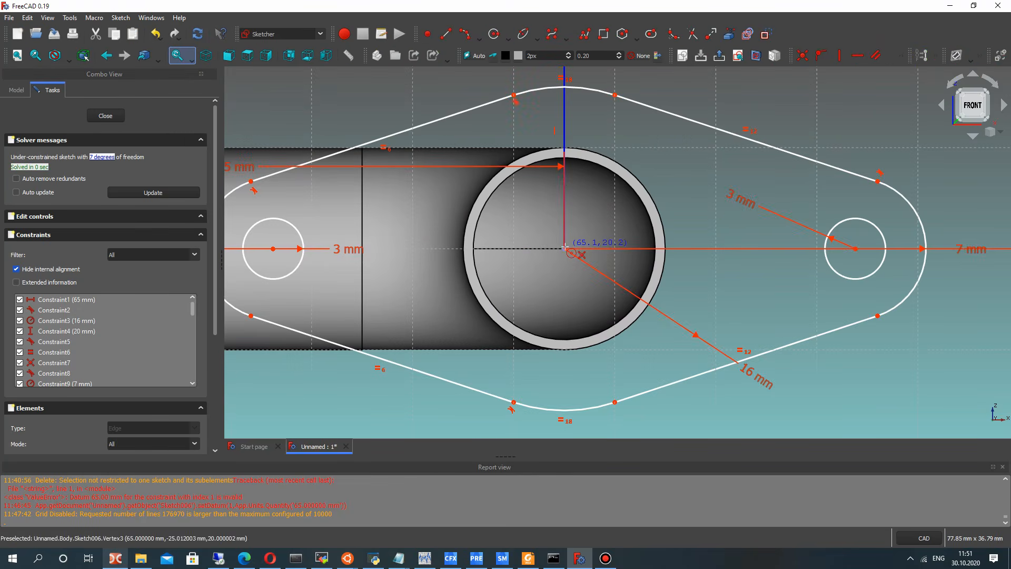
click(564, 249)
click(635, 200)
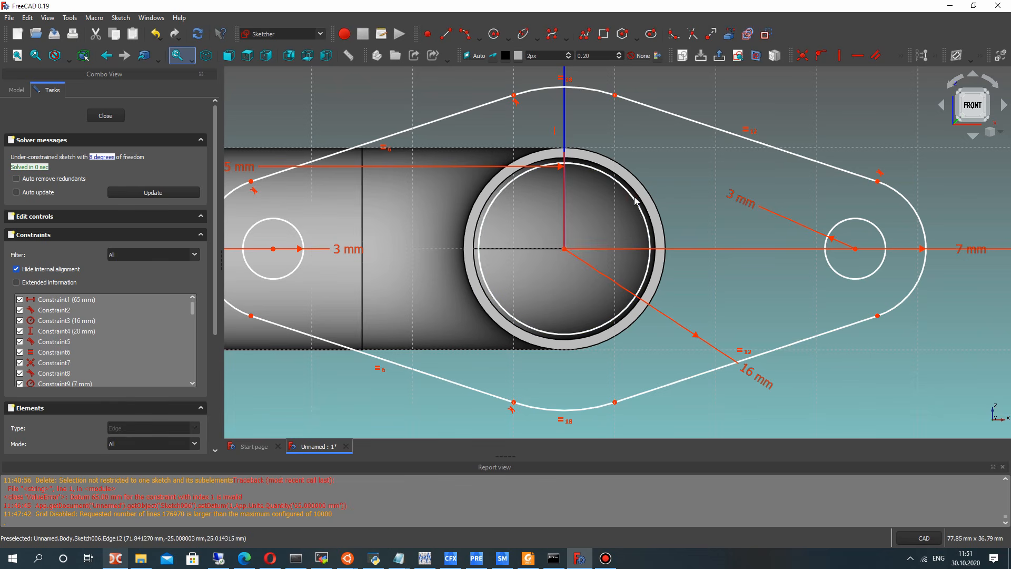
Constrain the central circle's radius to 9 mm and close the sketch
click(635, 202)
click(899, 56)
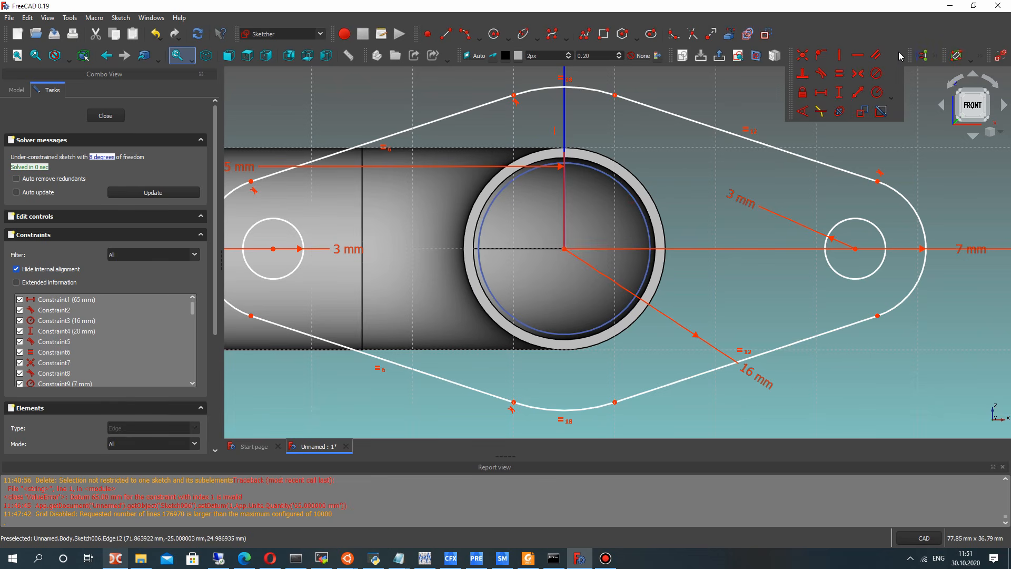
click(876, 92)
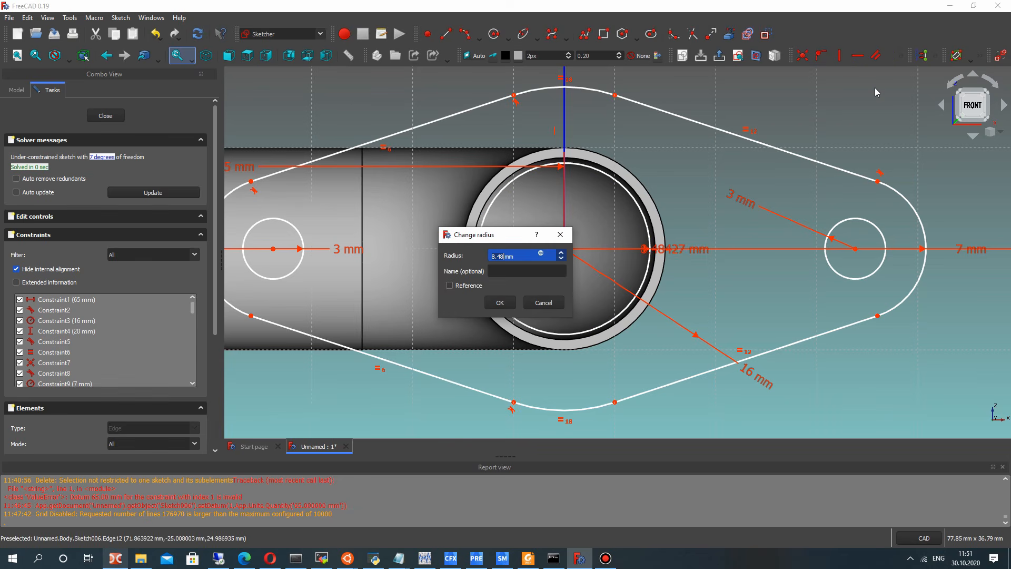
text(9)
key(Return)
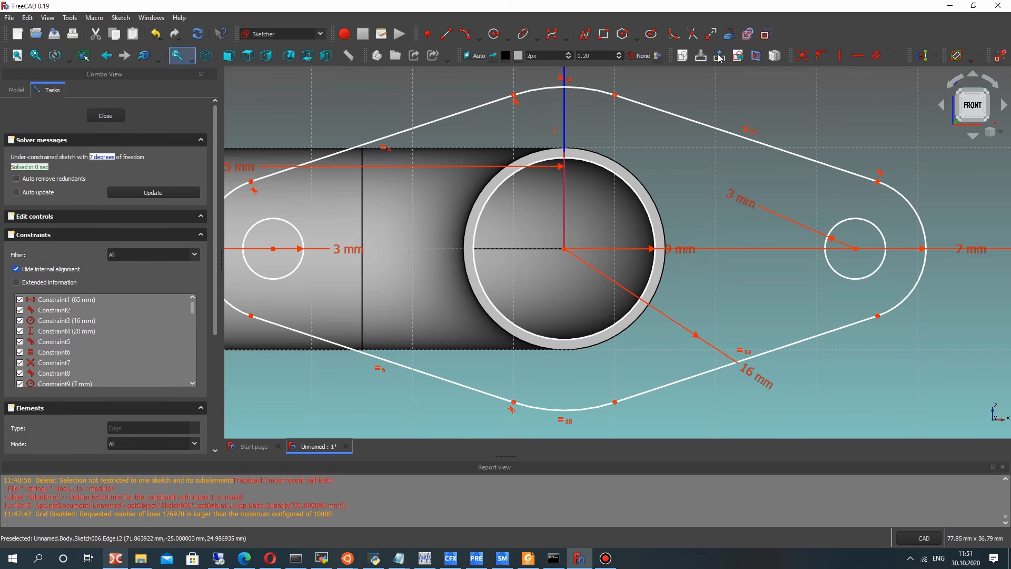
click(107, 115)
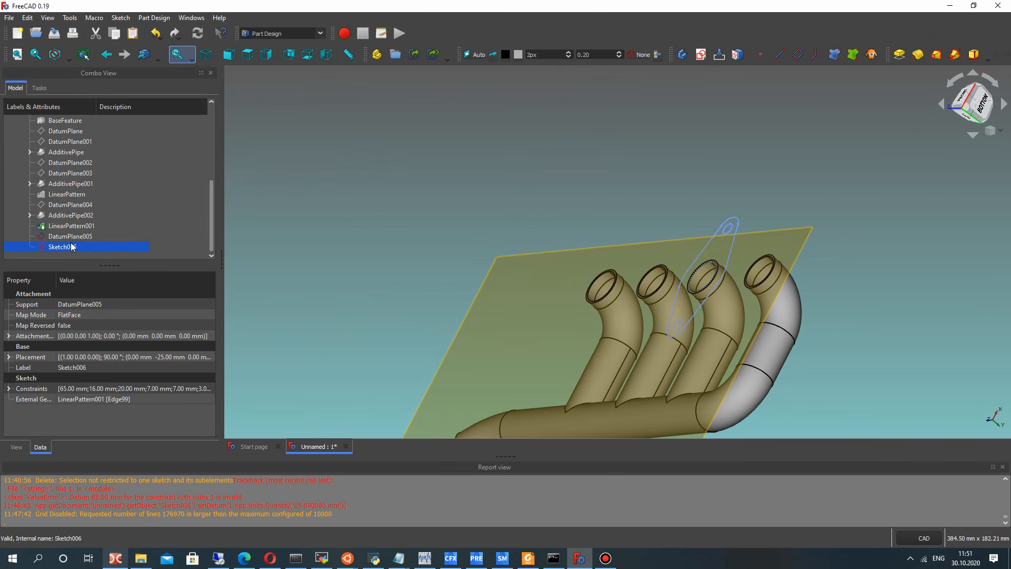
Pad the flange sketch to a length of 2 mm
mouse_move(745, 270)
middle_down()
mouse_move(611, 244)
mouse_move(569, 251)
middle_up()
middle_drag(688, 323, 664, 329)
scroll(620, 275, up, 3)
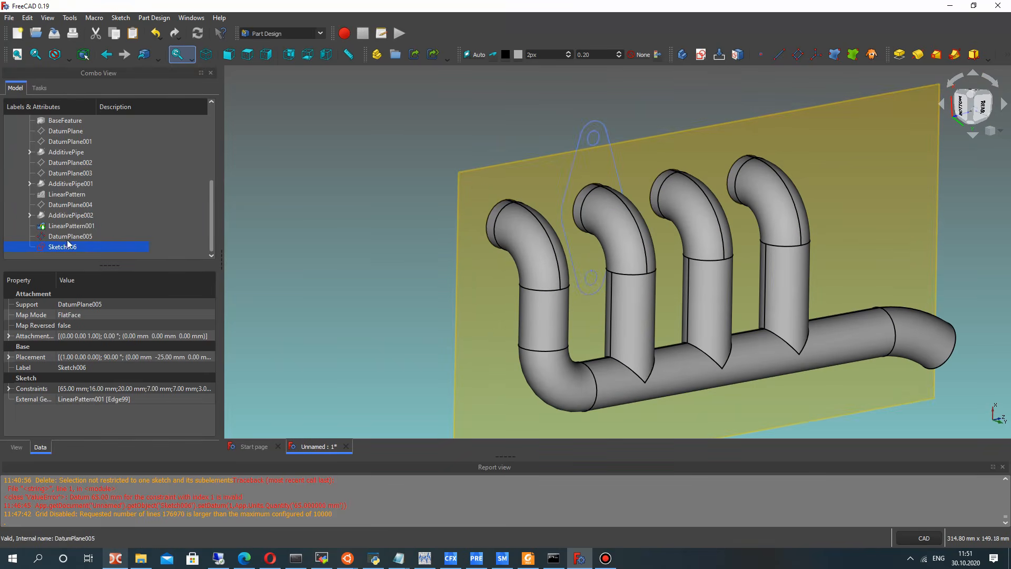
click(899, 54)
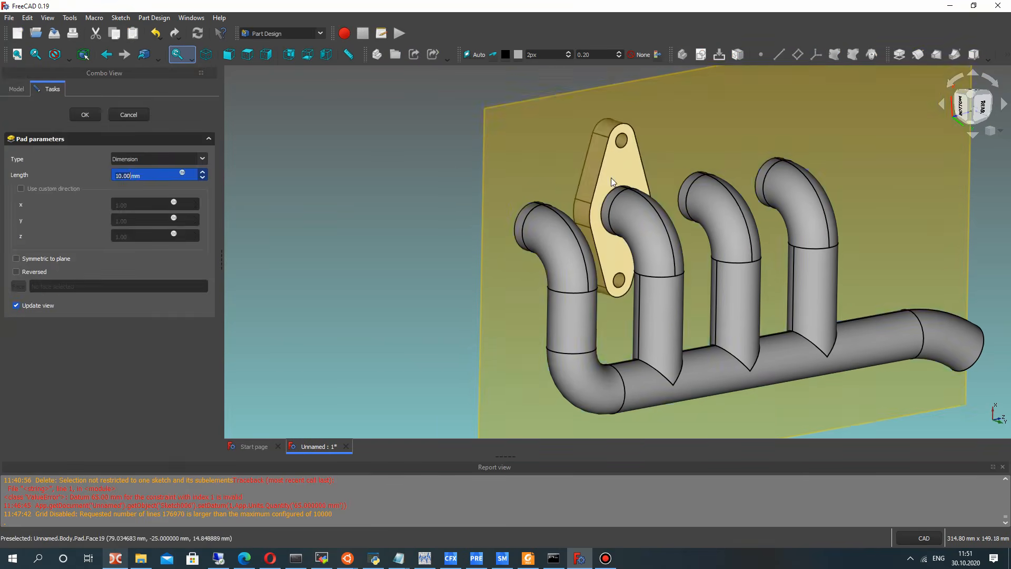
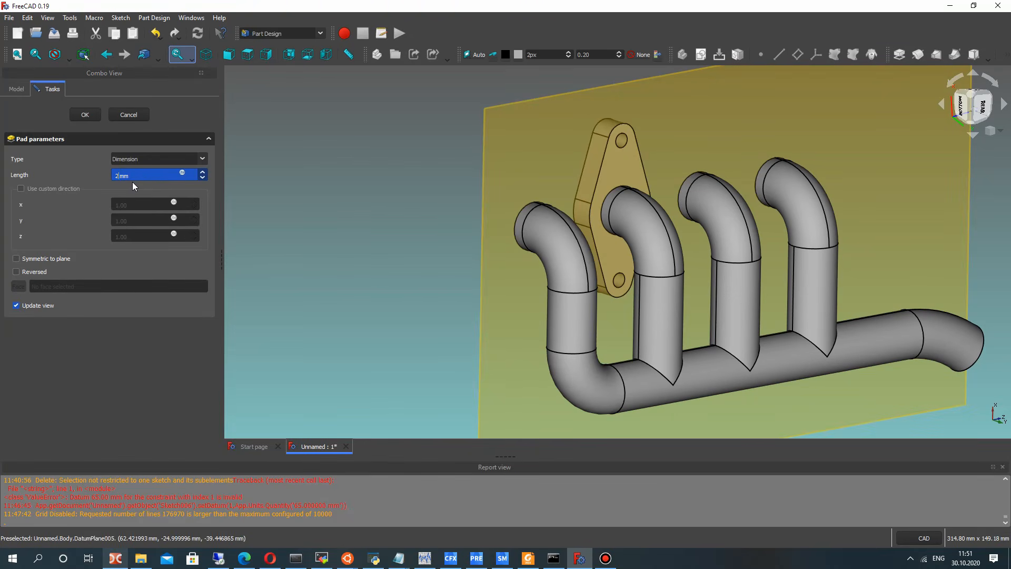
key(Return)
Hide the datum plane that supports the flange sketch
middle_drag(739, 239, 723, 235)
click(56, 239)
key(space)
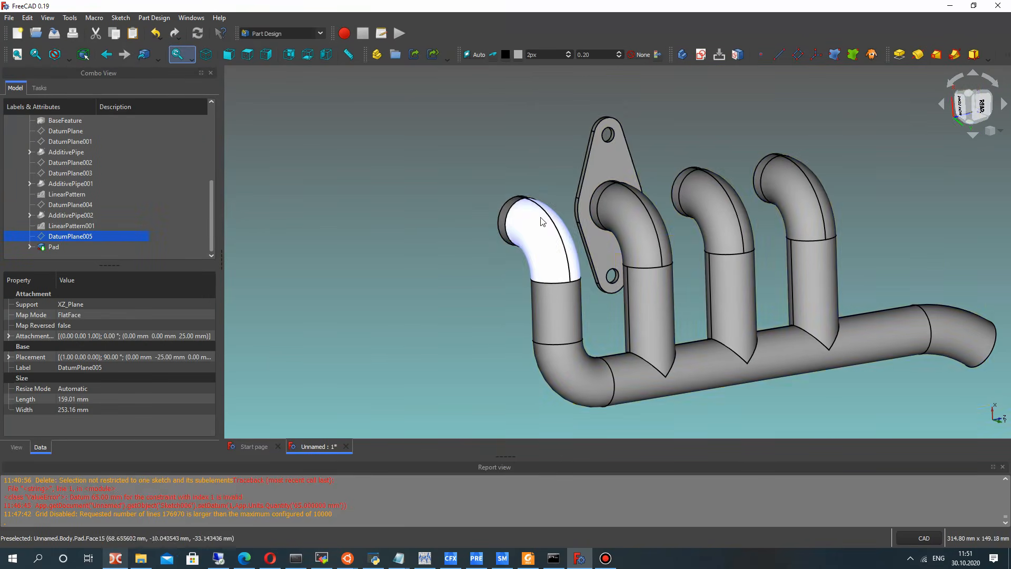
scroll(548, 221, down, 2)
middle_drag(639, 260, 555, 257)
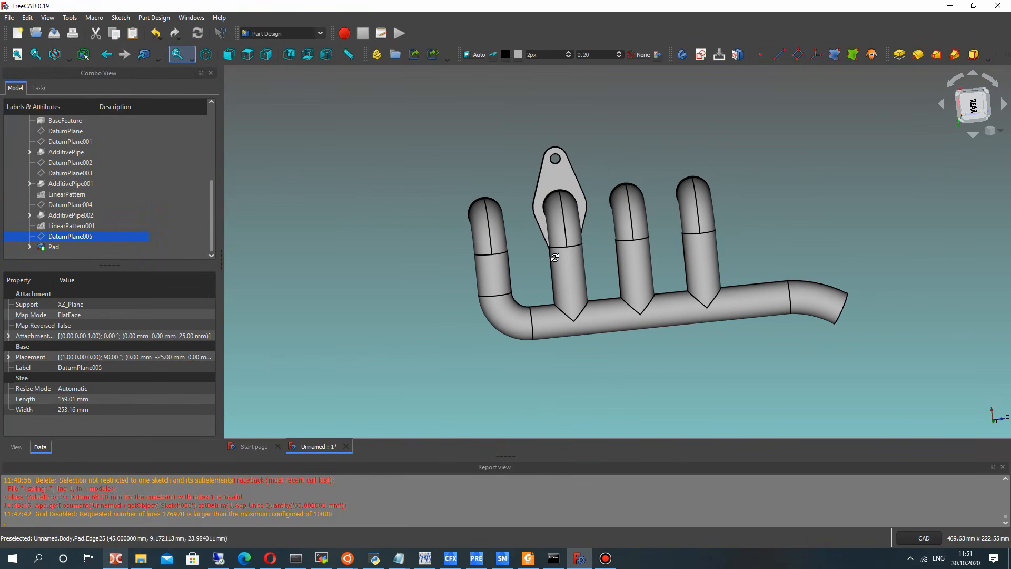
scroll(632, 231, up, 5)
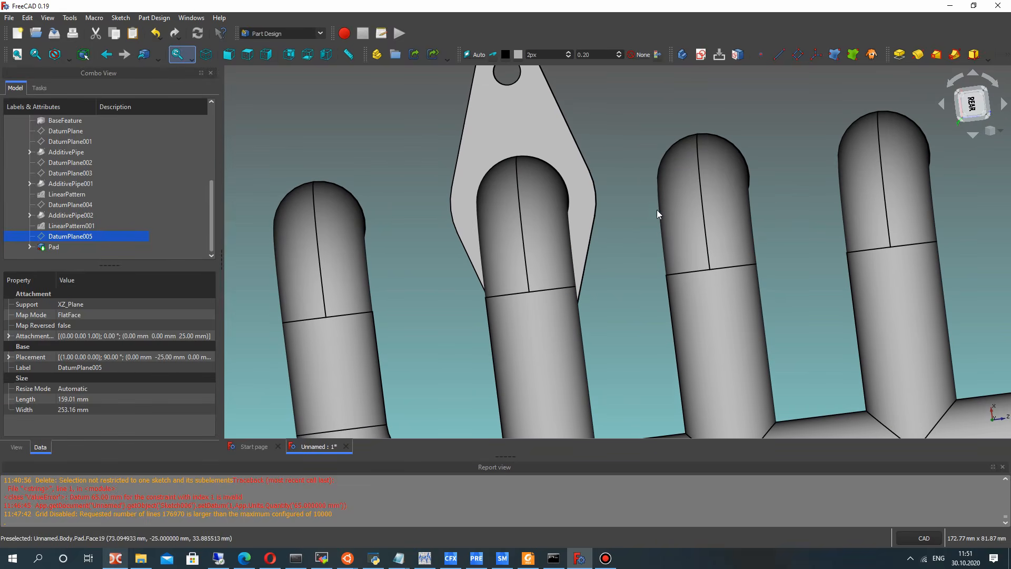
Reopen the flange pad's sketch, examine its dimensions and constraints, and close it
scroll(611, 179, down, 5)
middle_drag(641, 228, 636, 190)
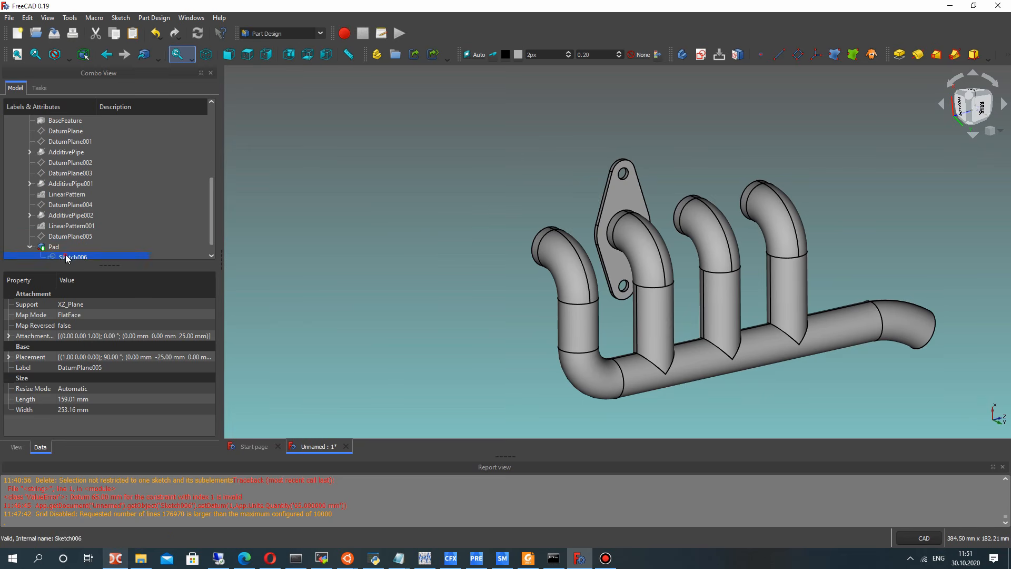
click(66, 257)
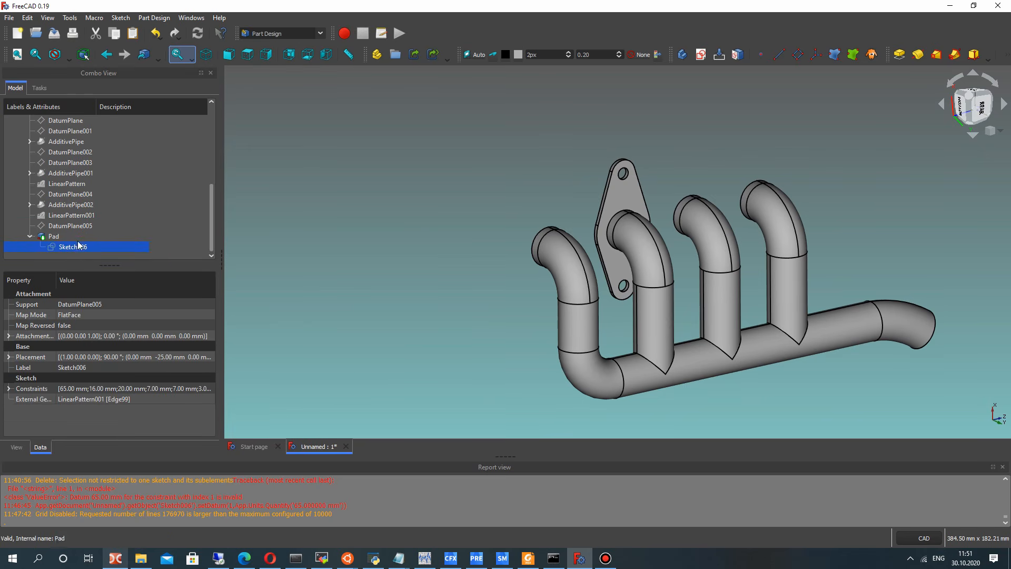
right_click(77, 245)
click(109, 252)
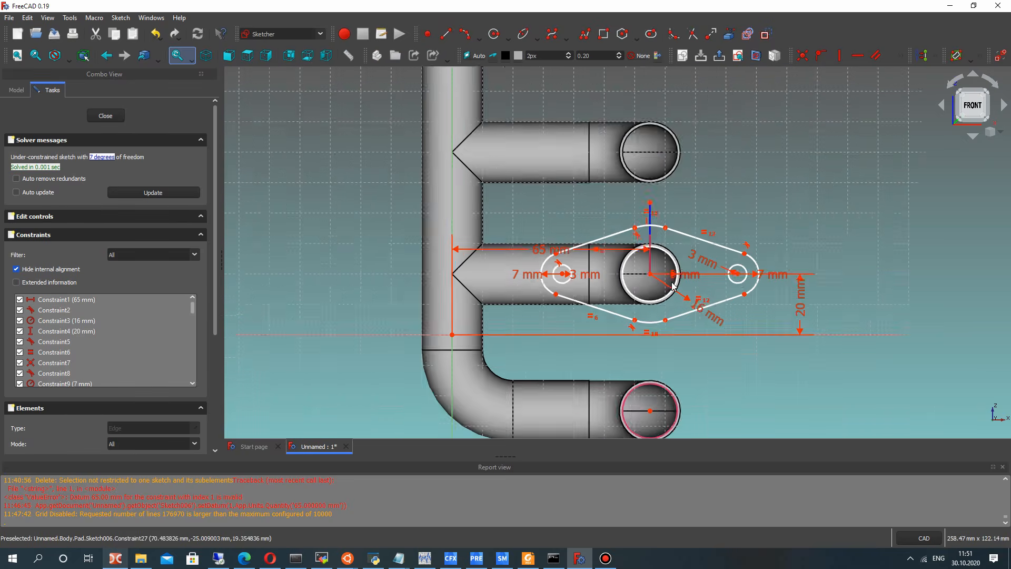
scroll(673, 286, up, 2)
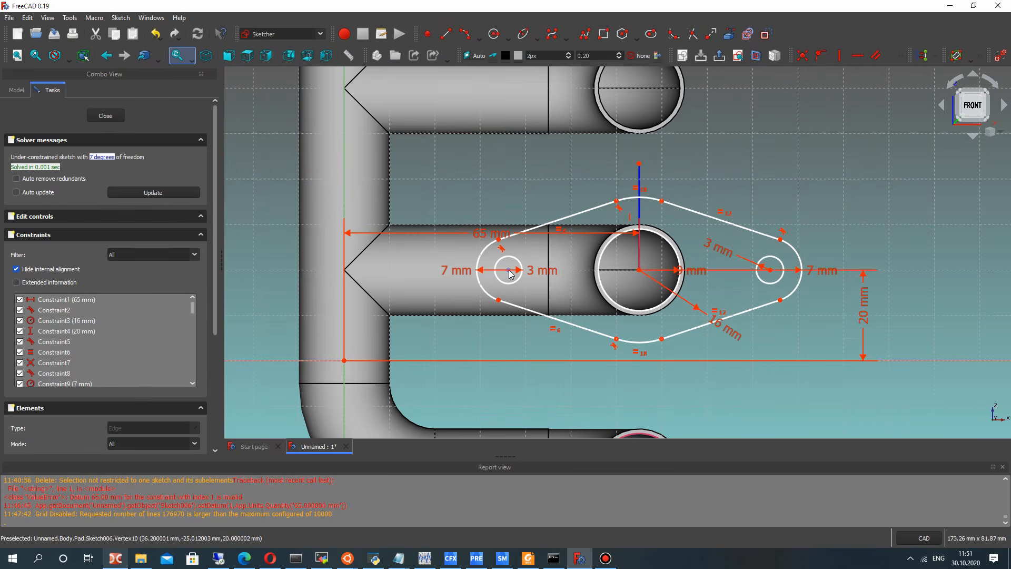
scroll(874, 295, up, 2)
scroll(806, 285, down, 2)
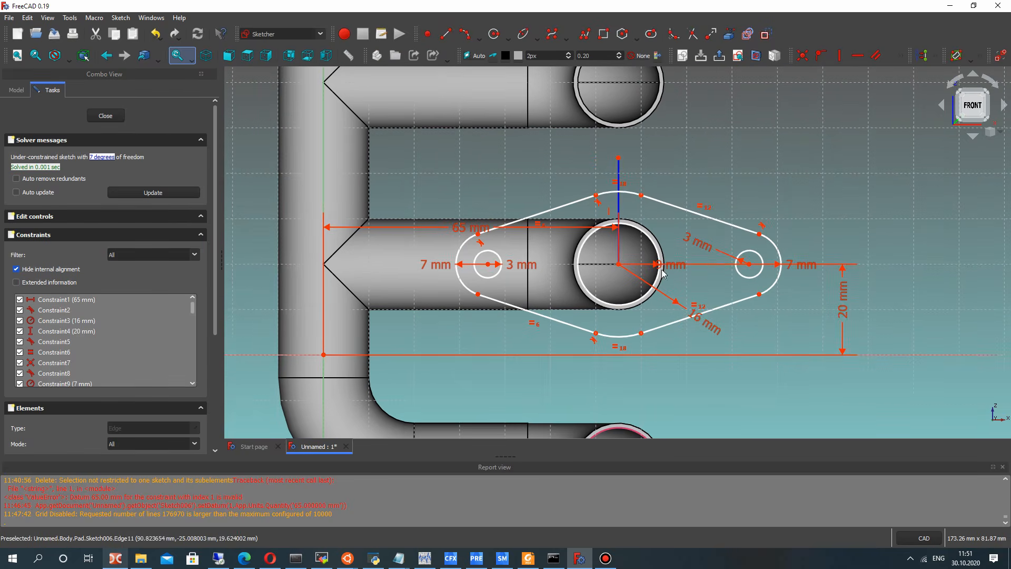
drag(759, 294, 737, 300)
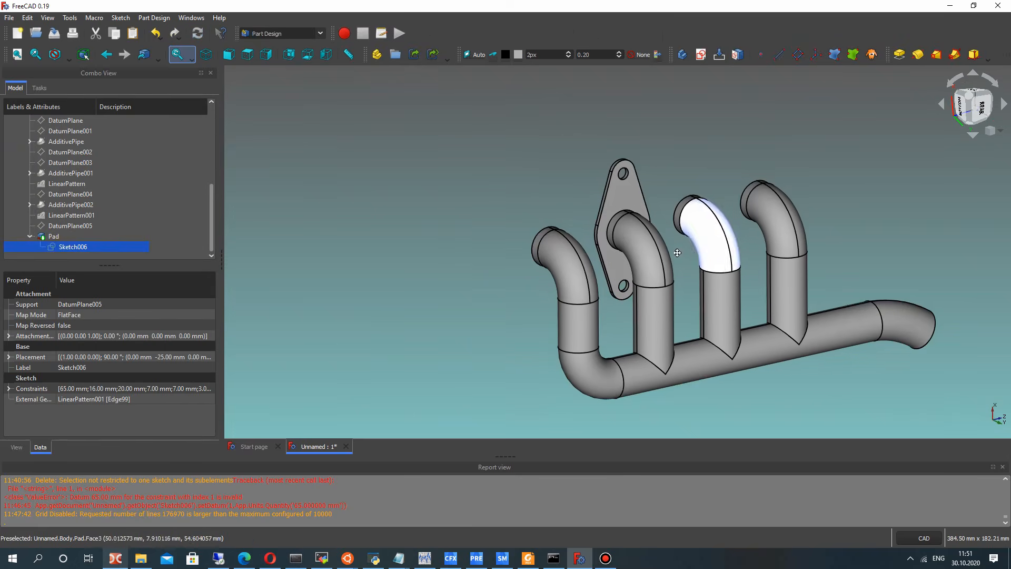
Start a linear pattern of the flange pad along the base Z axis
middle_drag(709, 233, 651, 215)
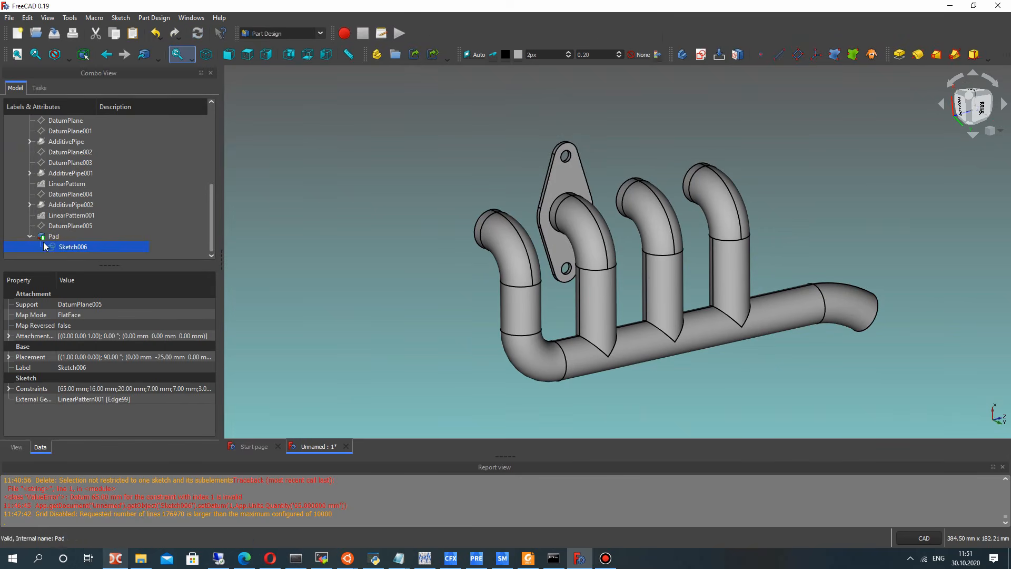
click(54, 239)
click(392, 153)
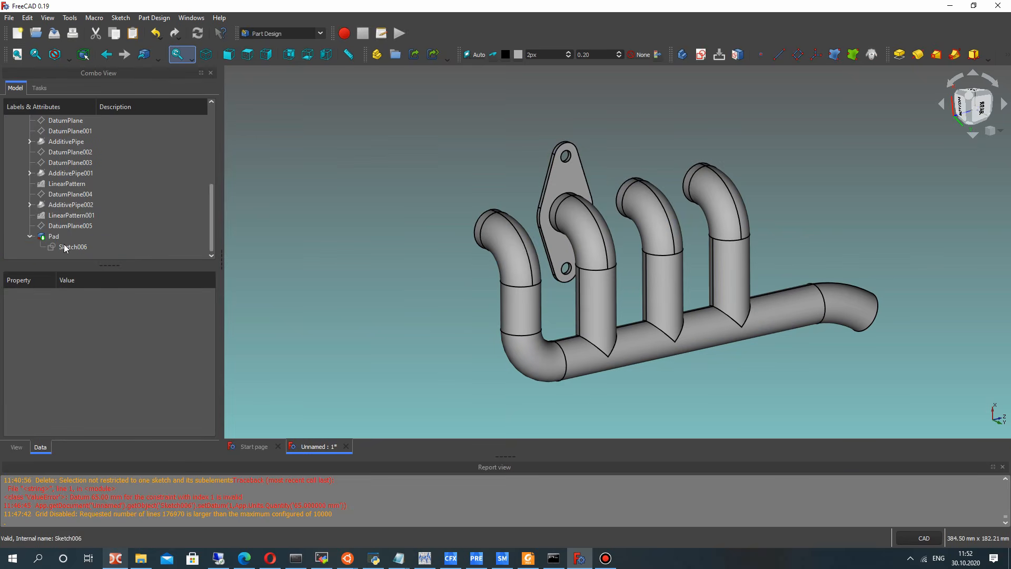
middle_drag(569, 214, 690, 319)
click(53, 237)
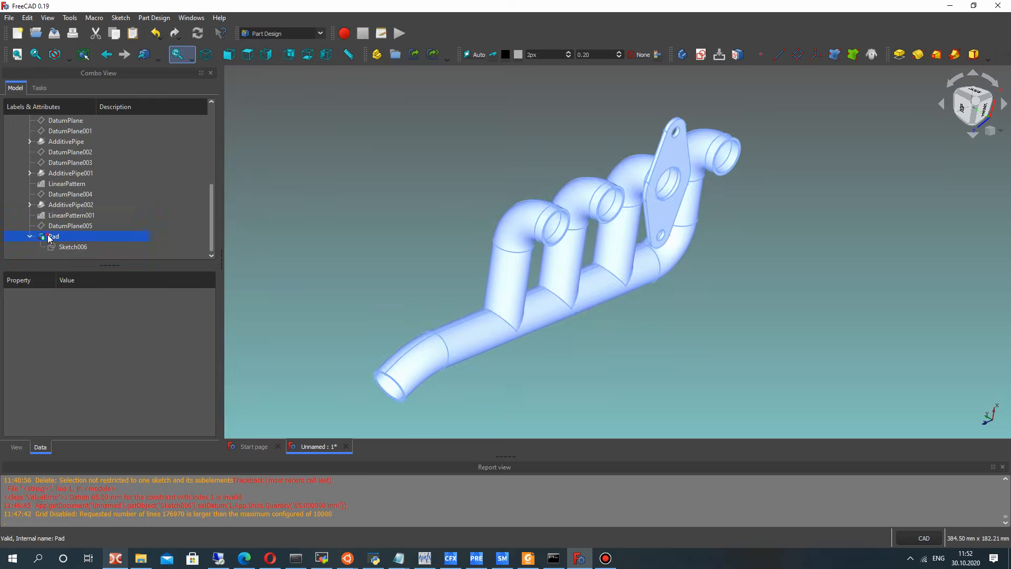
click(278, 192)
click(52, 238)
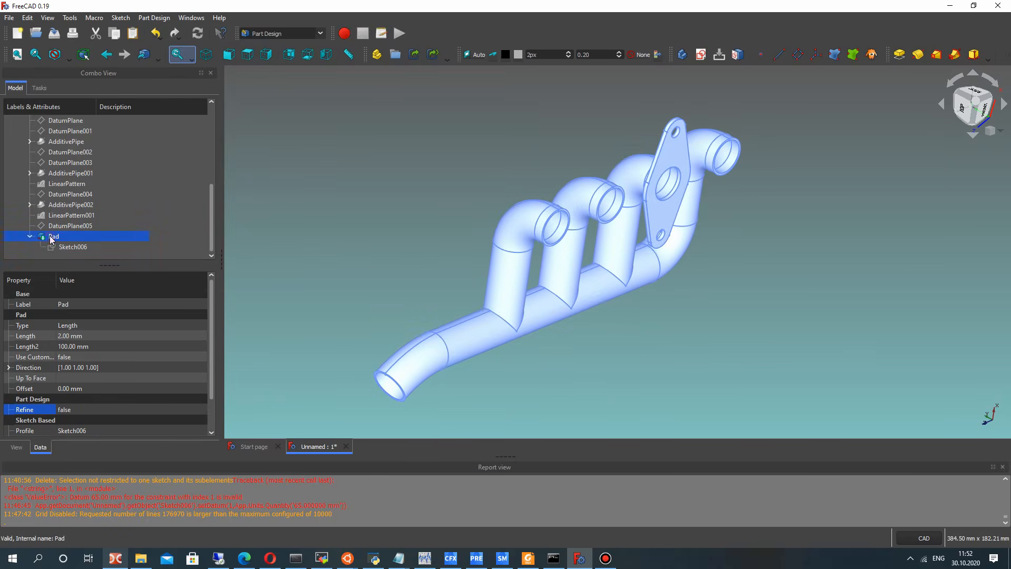
click(29, 237)
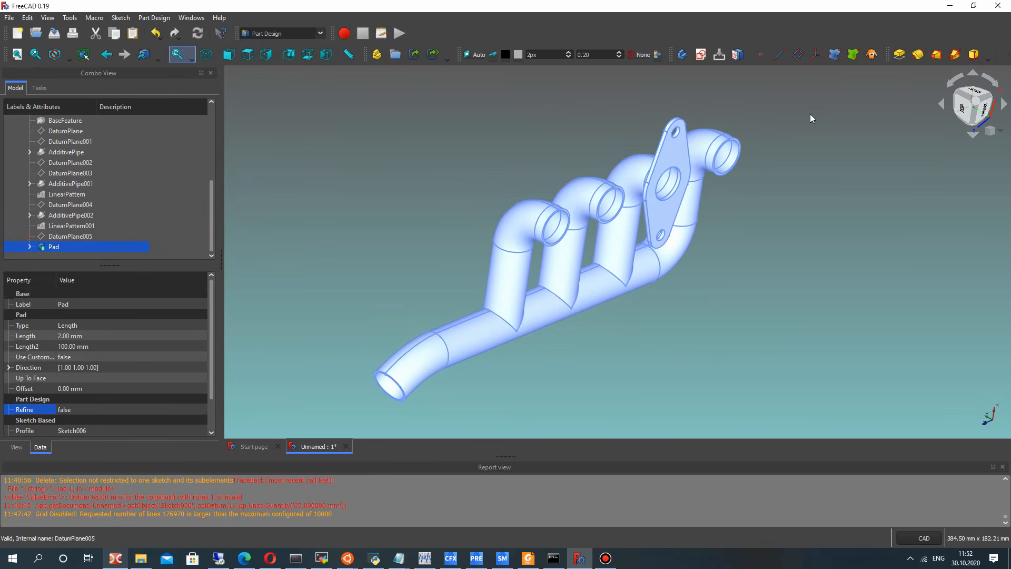
click(1007, 57)
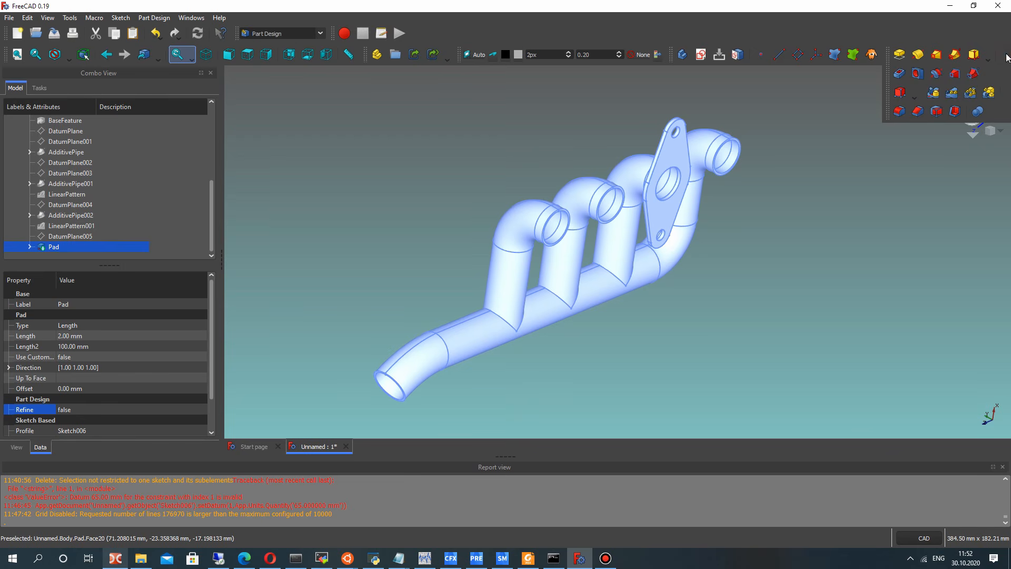
click(950, 93)
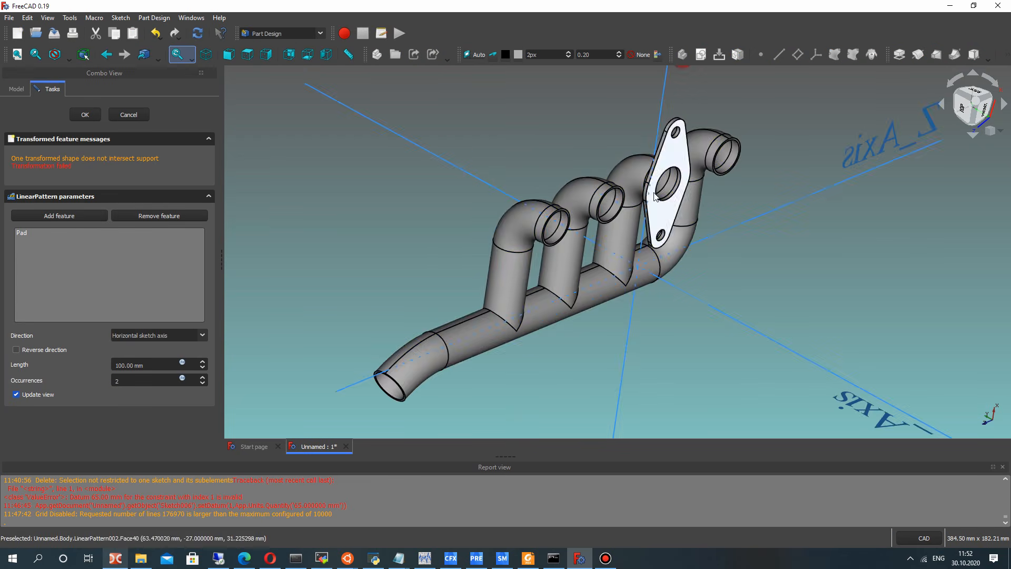
click(156, 336)
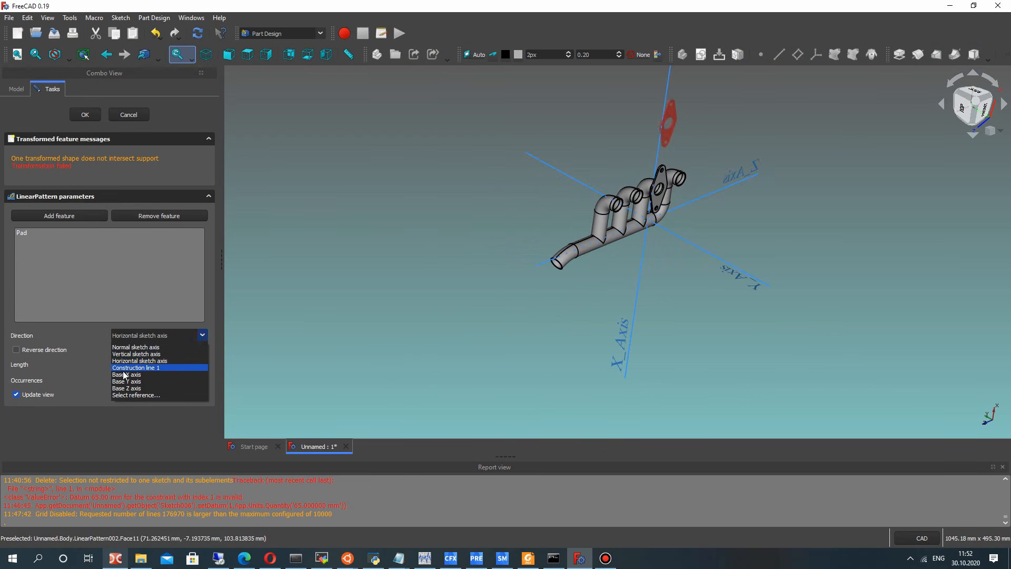
click(129, 389)
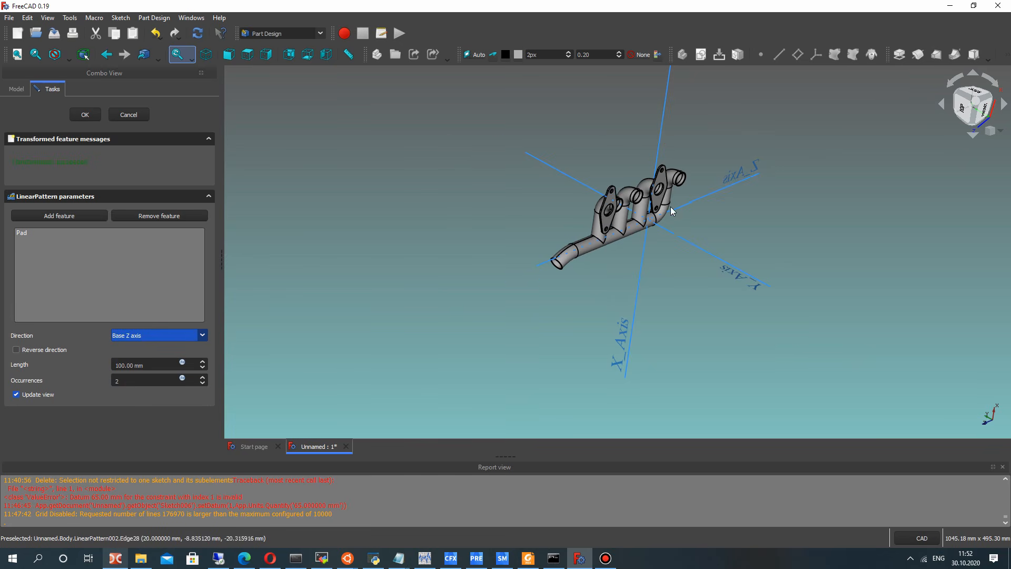
Set the flange pattern to 3 occurrences over a length of 80 mm and accept it
scroll(614, 216, up, 3)
drag(125, 381, 94, 363)
text(3)
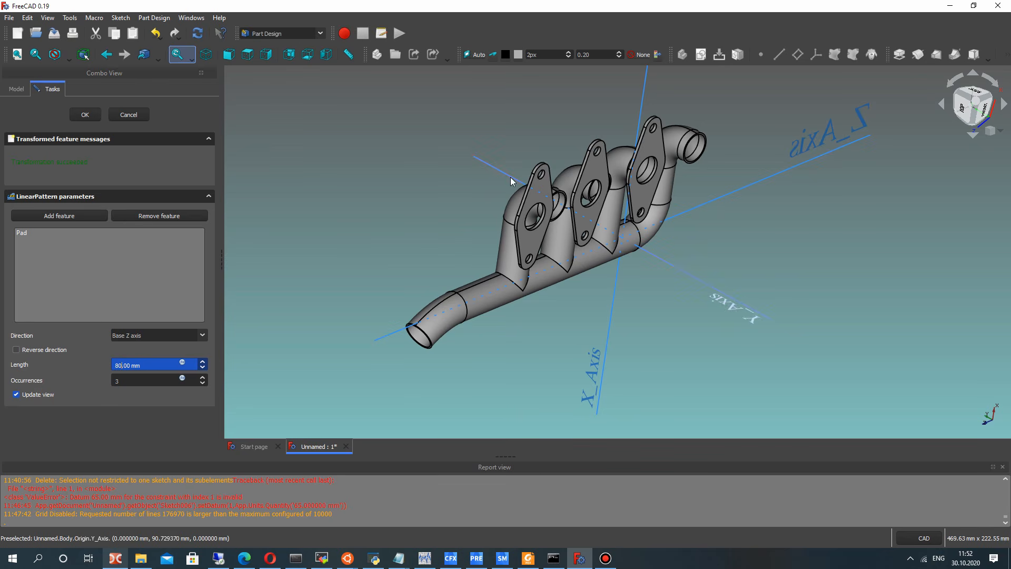
click(404, 245)
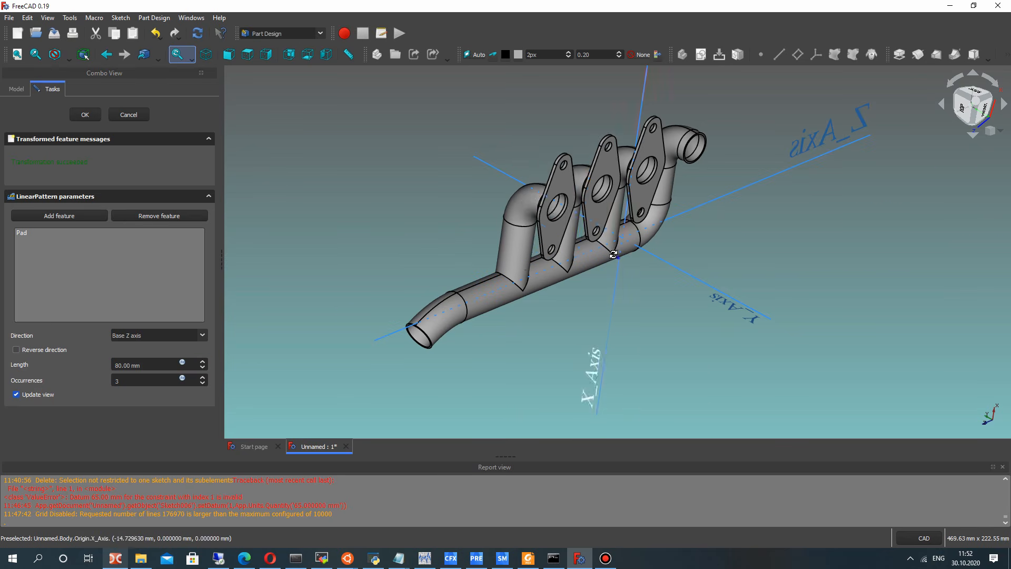
middle_drag(592, 365, 481, 284)
click(85, 114)
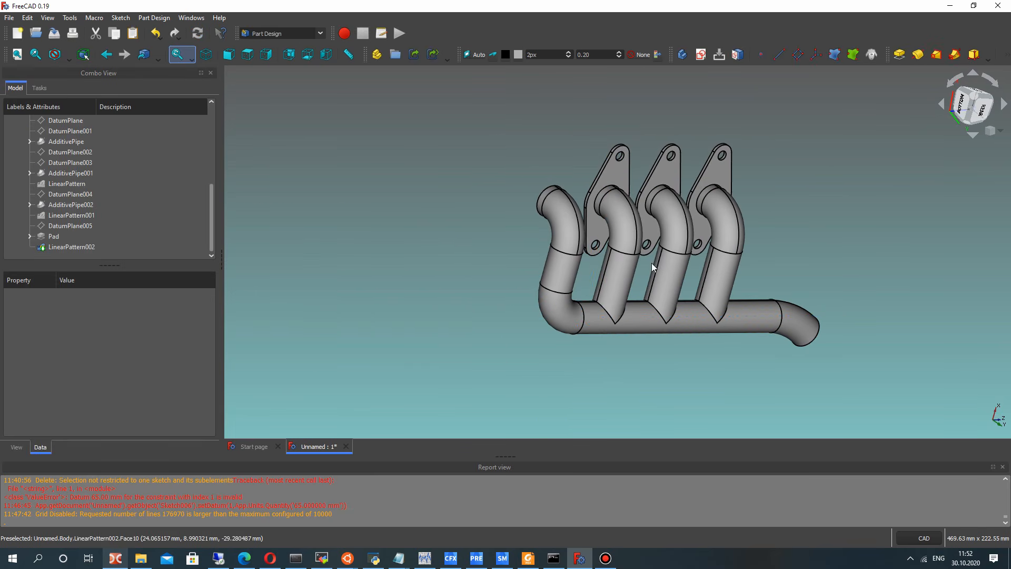
middle_drag(781, 190, 801, 244)
middle_drag(515, 255, 584, 255)
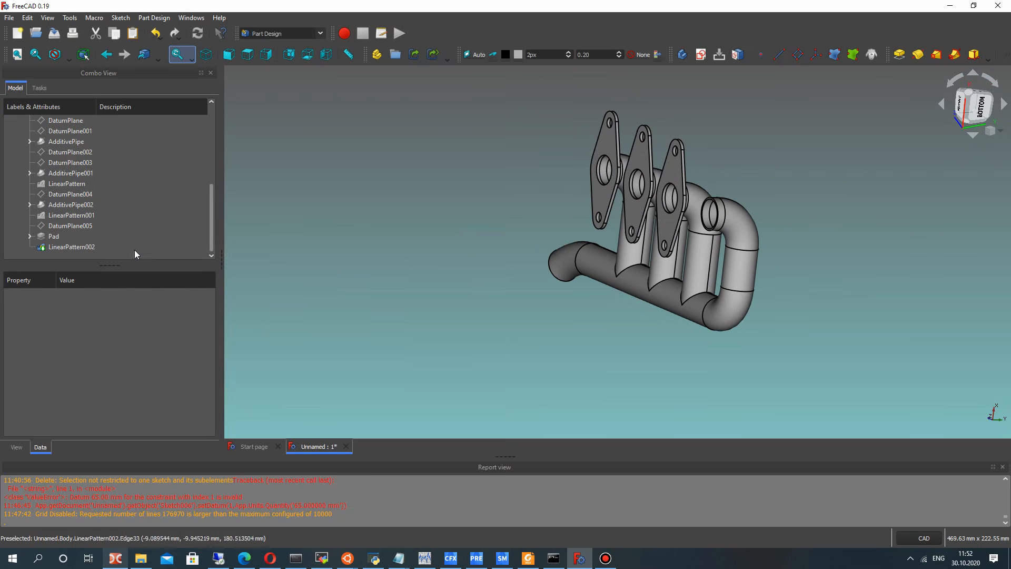
click(71, 247)
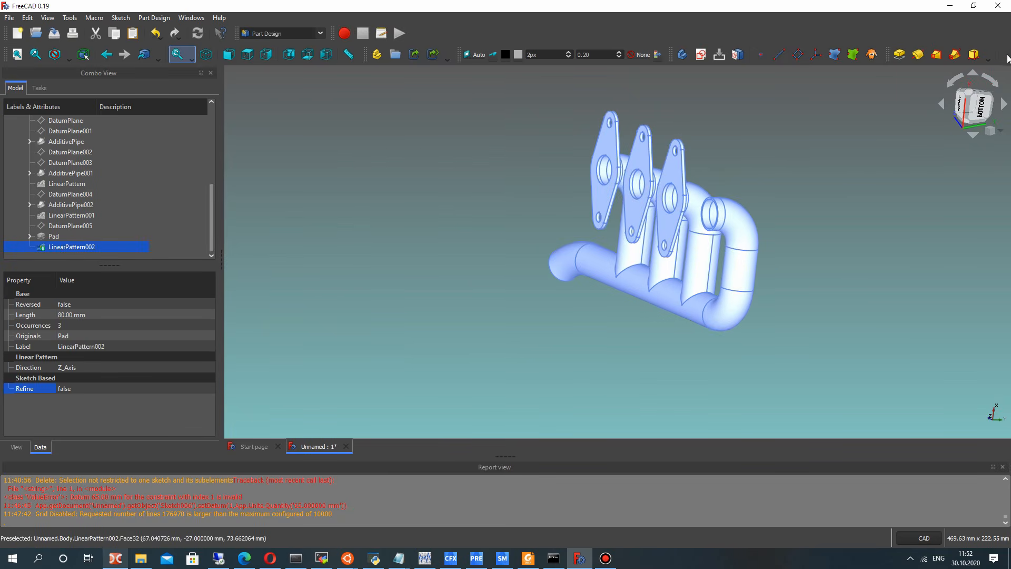
click(987, 54)
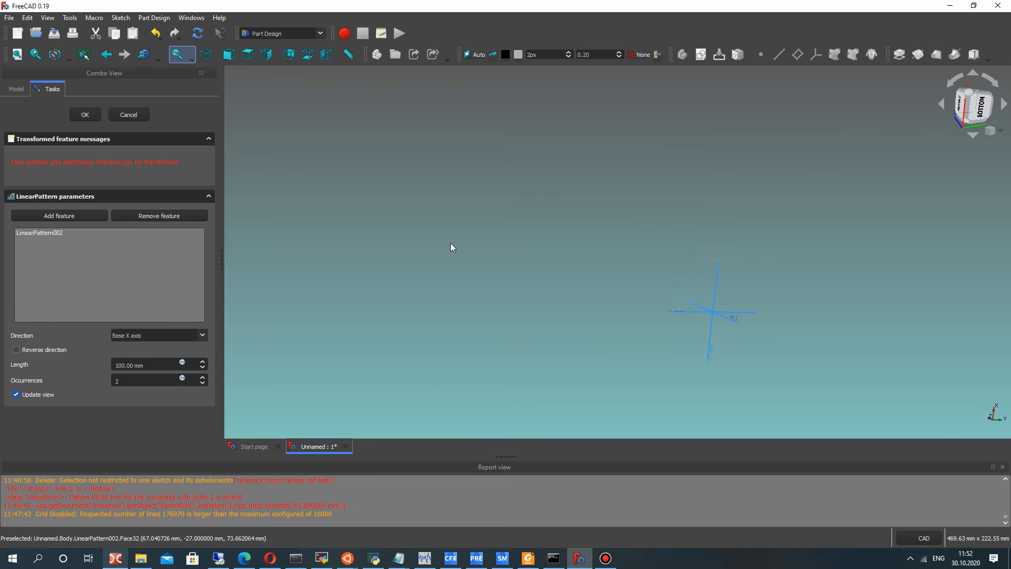
click(129, 115)
click(53, 237)
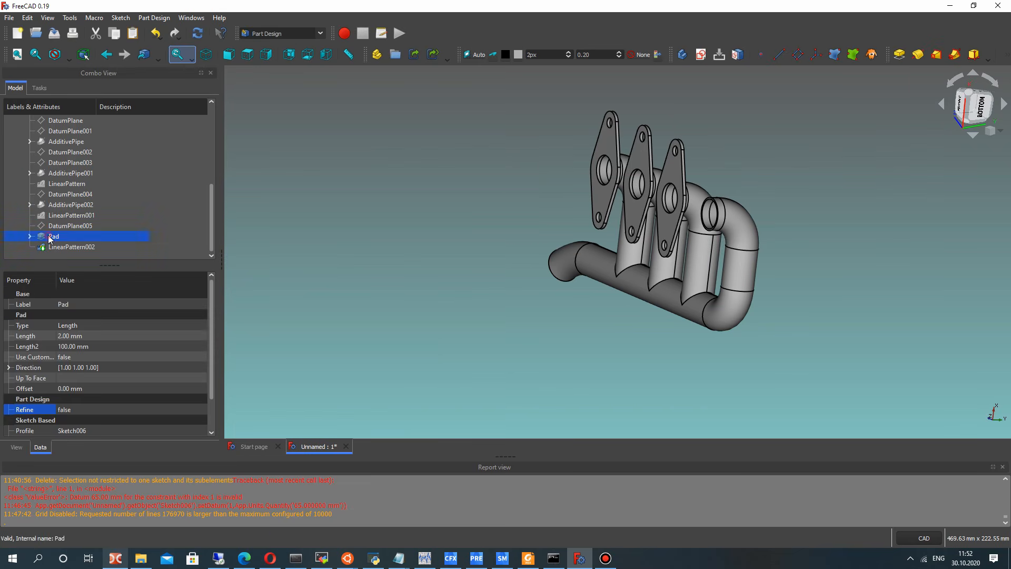
key(space)
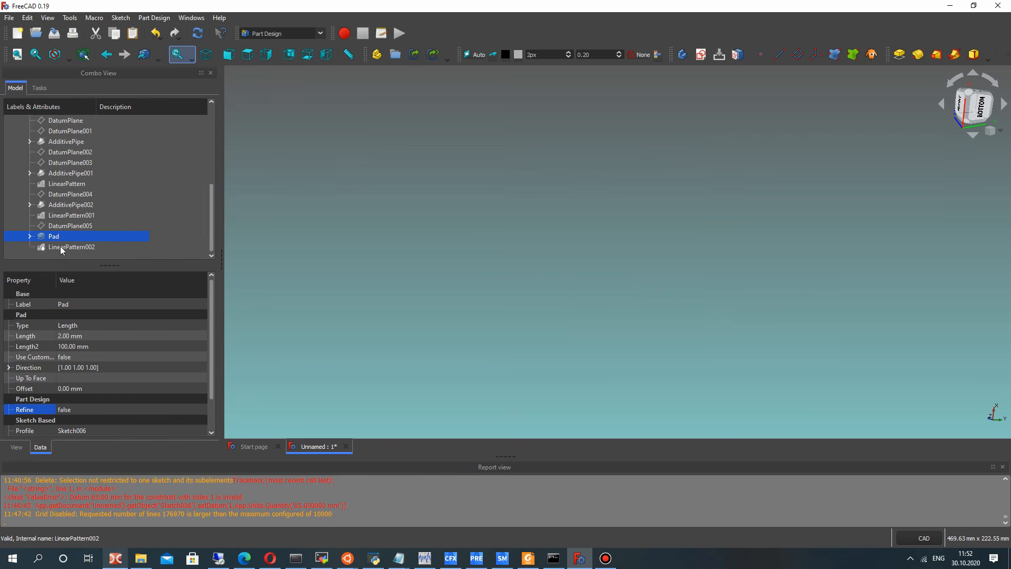
click(58, 246)
key(space)
Begin a second linear pattern of the original flange pad, directed along the base Z axis
click(65, 238)
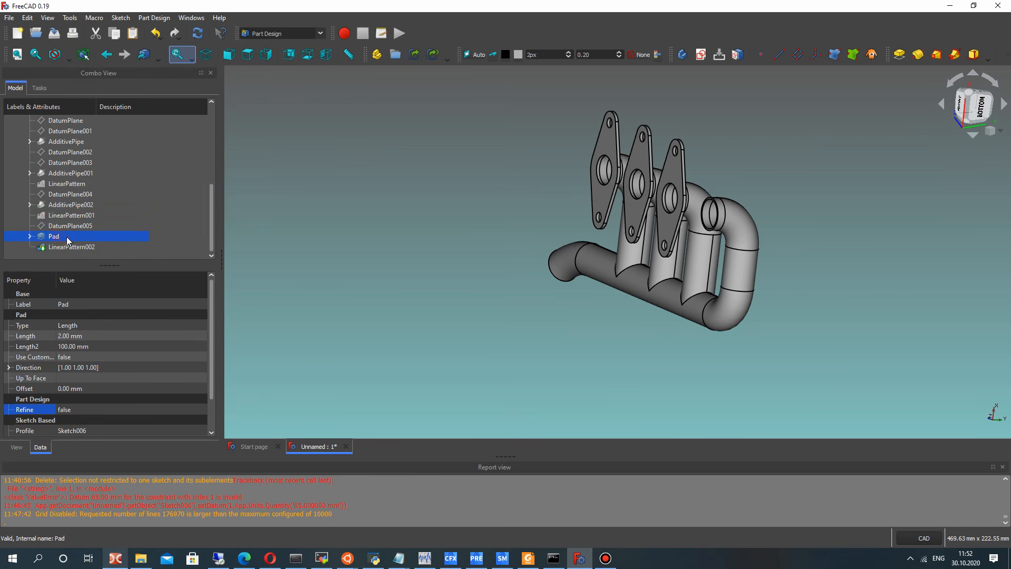
click(1008, 54)
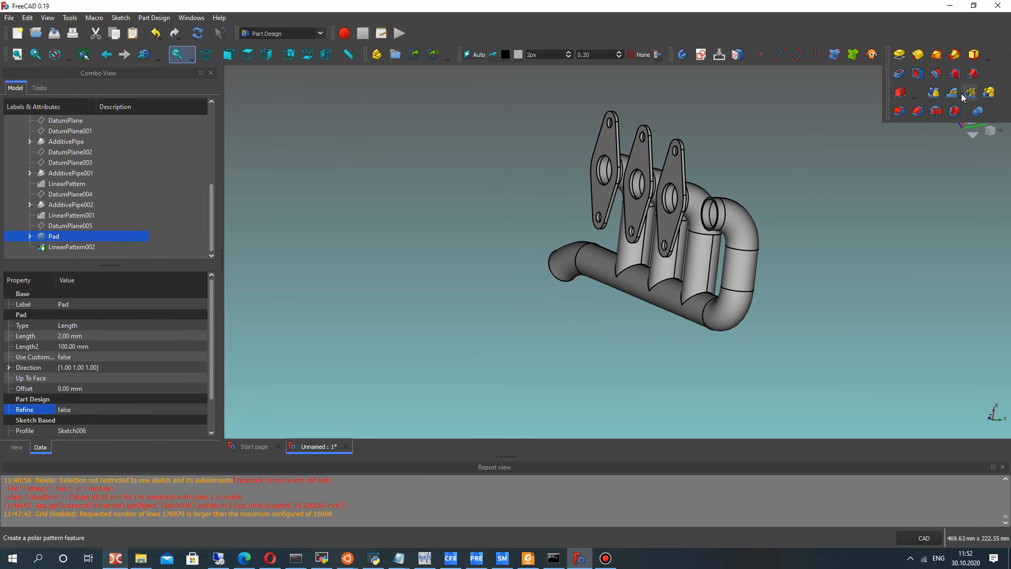
click(952, 92)
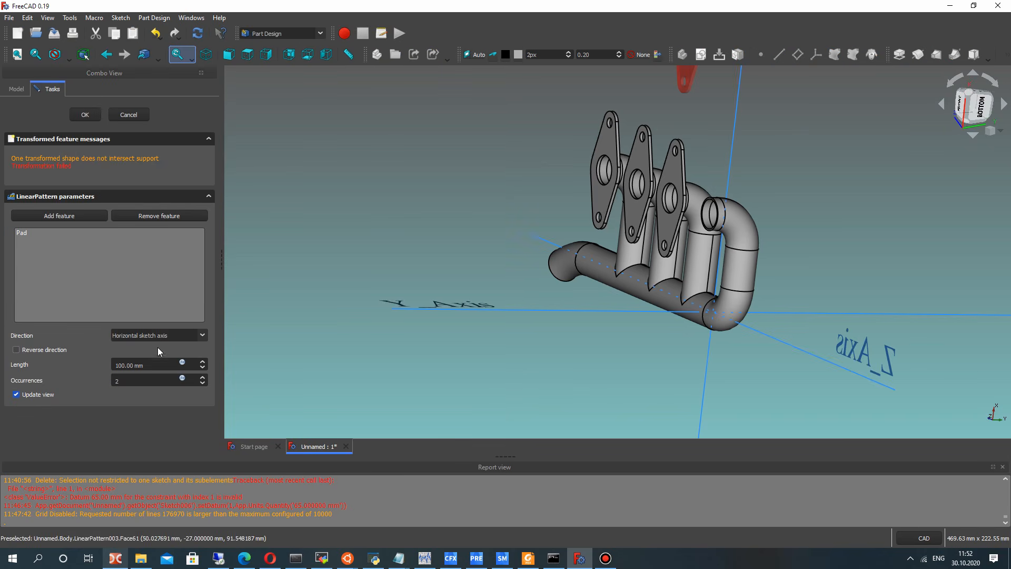
click(202, 335)
click(158, 389)
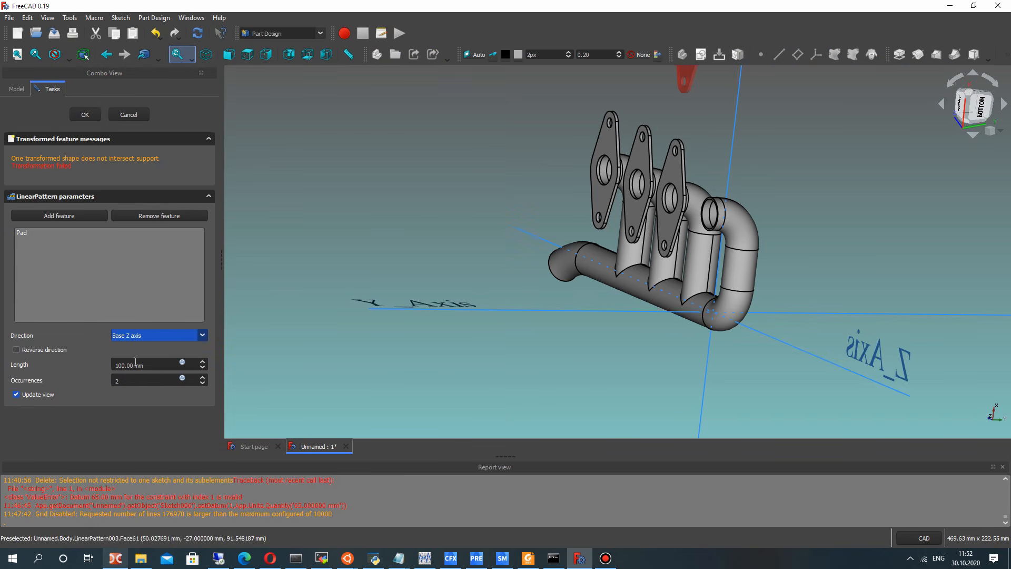
Reverse the second flange pattern's direction, set its length to 45 mm and accept it
click(125, 365)
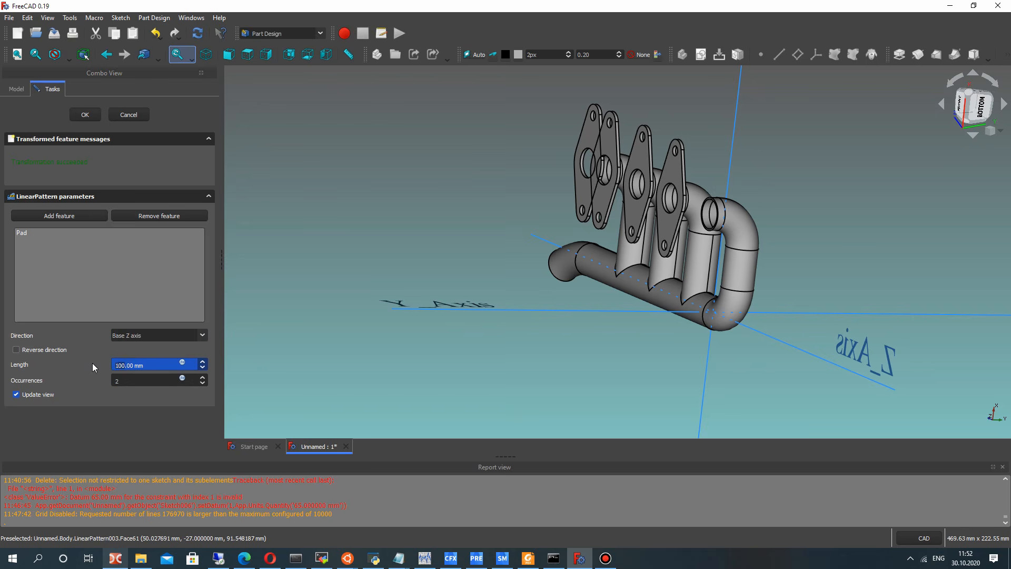
click(117, 380)
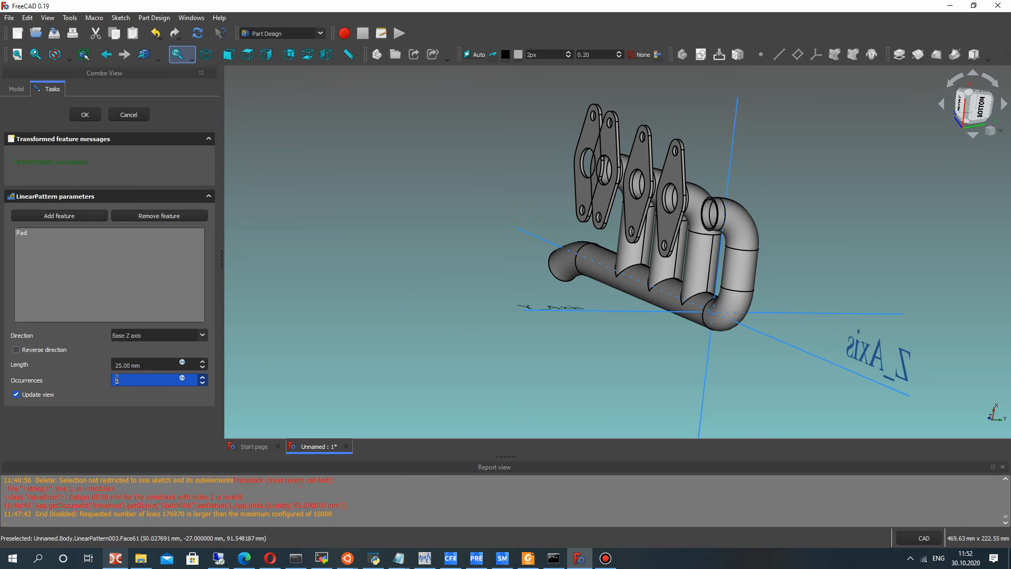
click(16, 350)
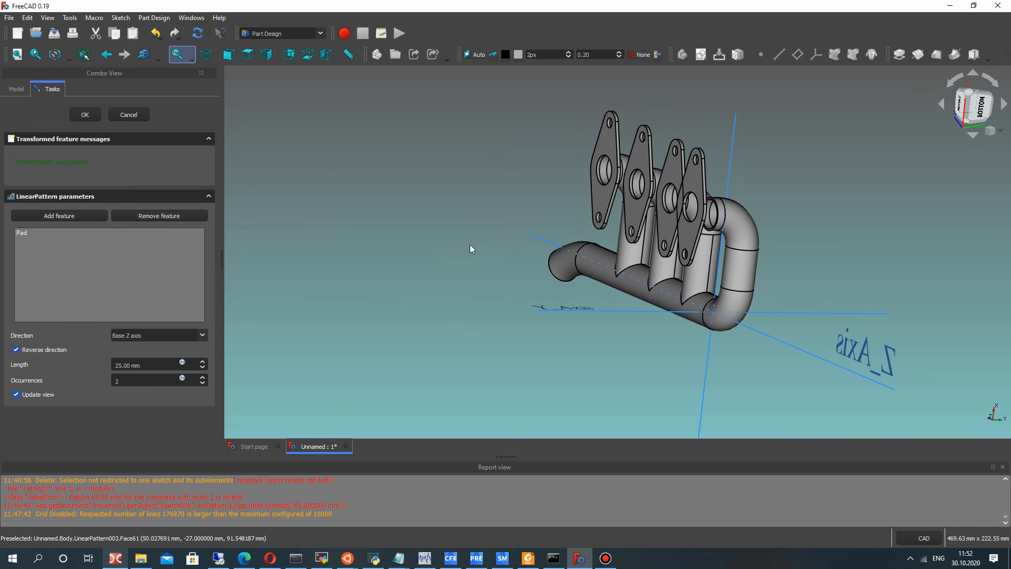
click(119, 364)
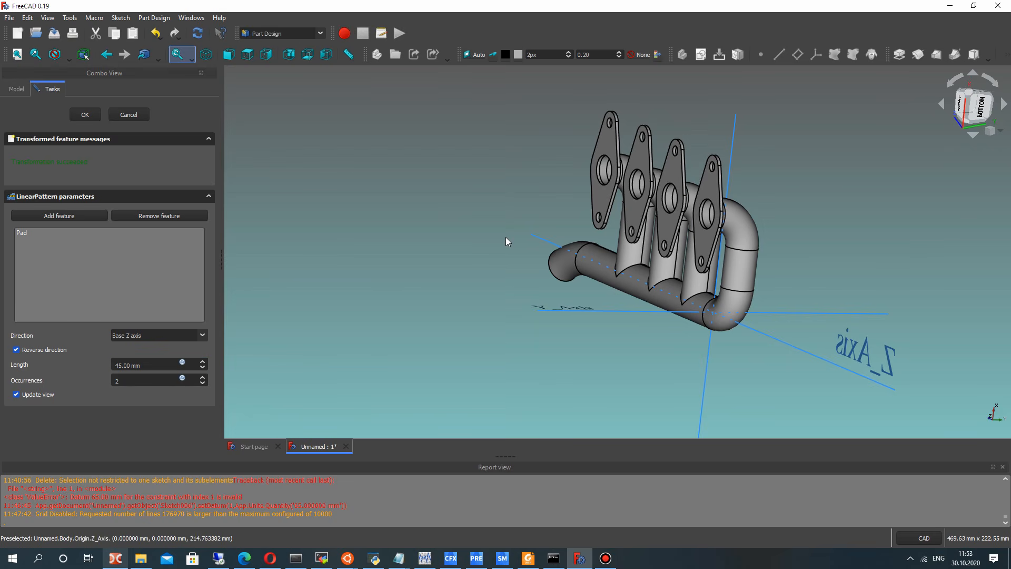
middle_drag(514, 252, 294, 296)
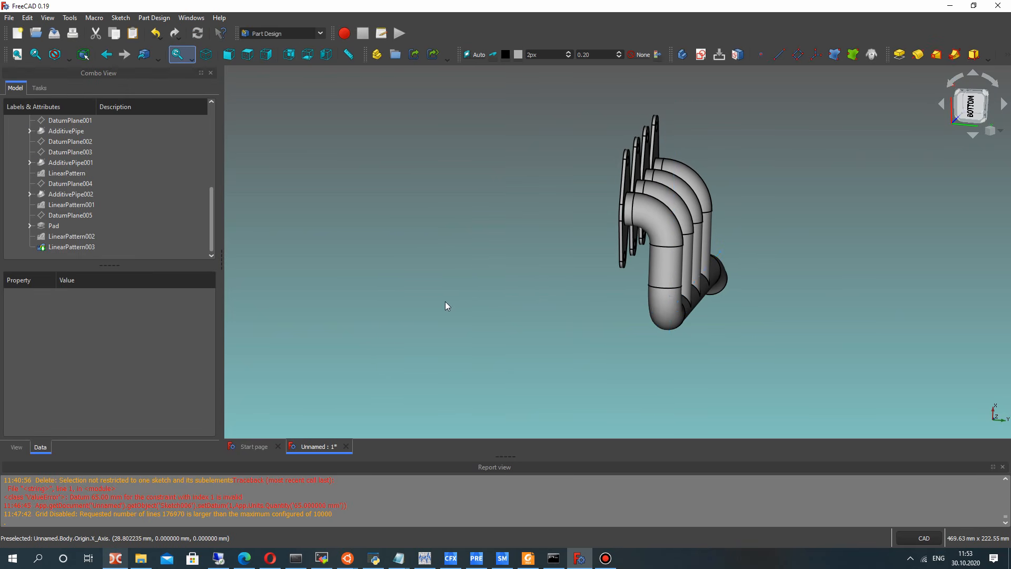
Set the Refine property of the second flange pattern to true
middle_drag(445, 305, 603, 298)
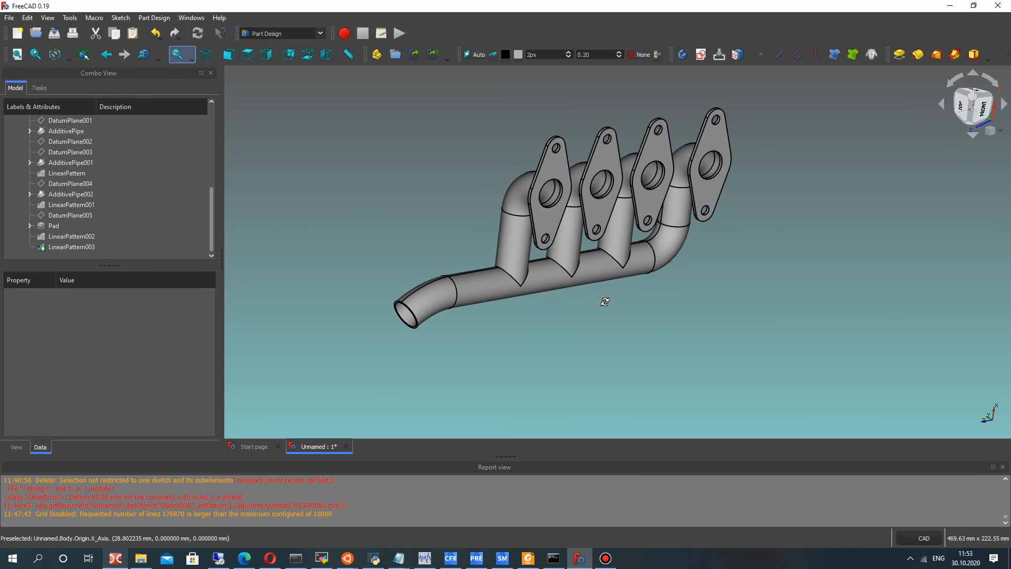
click(85, 247)
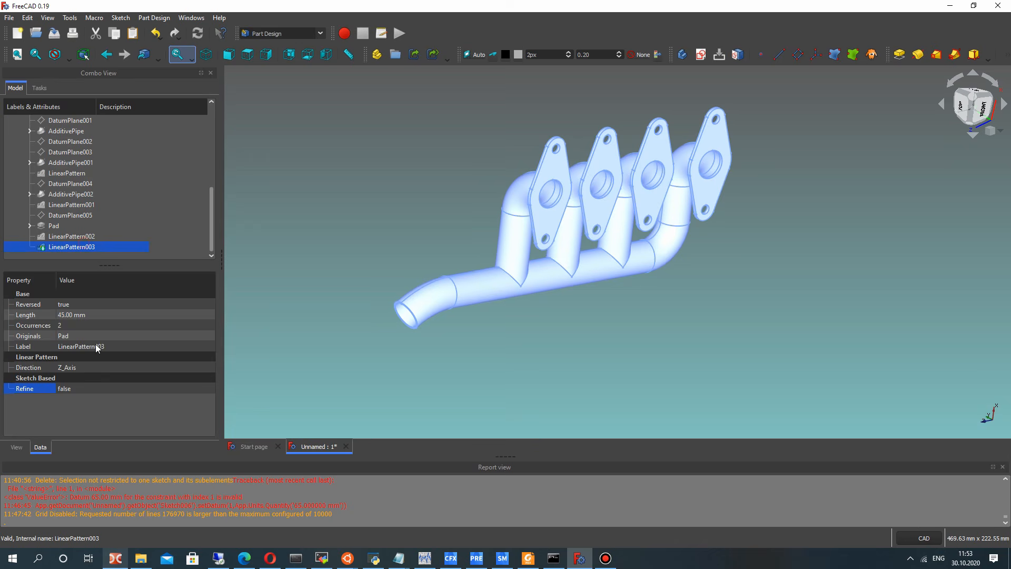
click(69, 396)
click(69, 409)
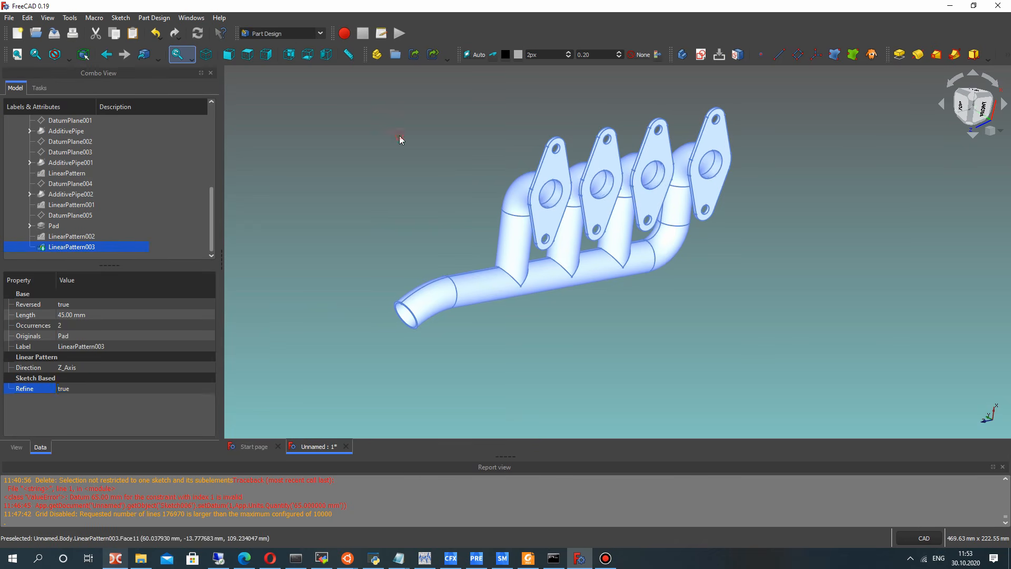
click(399, 139)
scroll(437, 291, up, 5)
middle_drag(437, 292, 502, 287)
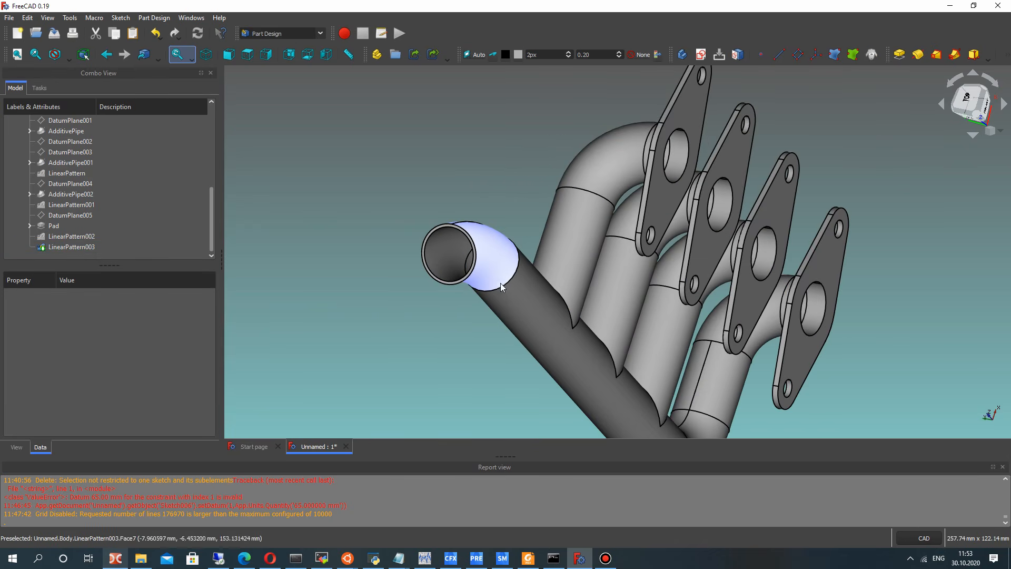
scroll(454, 194, down, 4)
middle_drag(545, 184, 495, 208)
scroll(400, 221, up, 4)
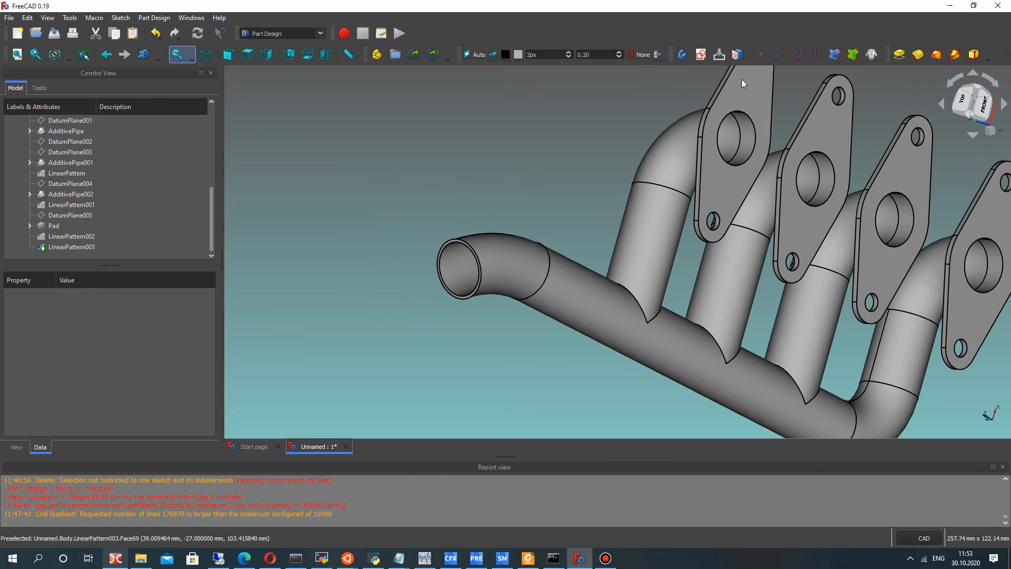
click(798, 55)
scroll(466, 257, up, 4)
scroll(466, 257, down, 4)
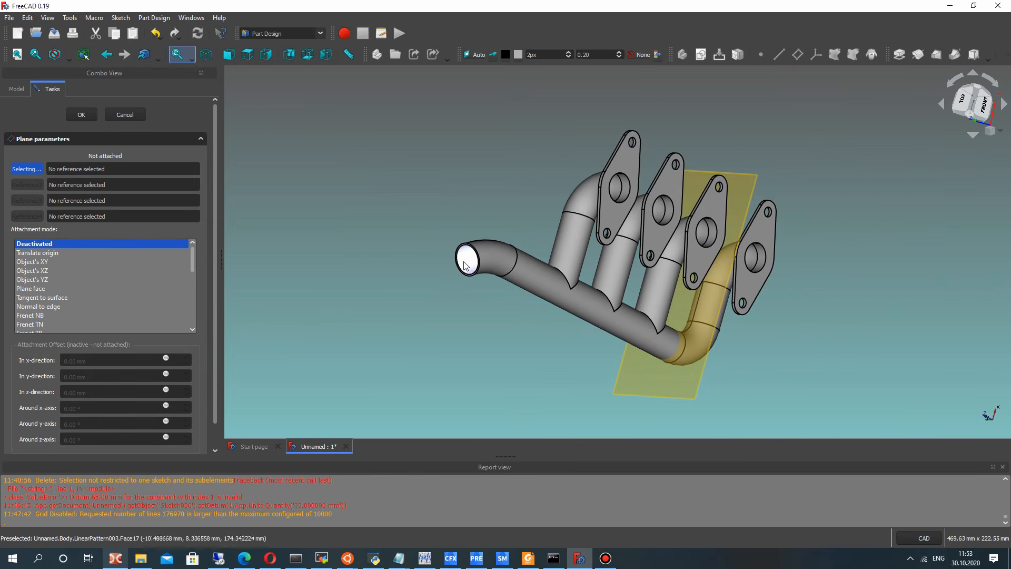
scroll(468, 231, up, 4)
scroll(454, 238, up, 3)
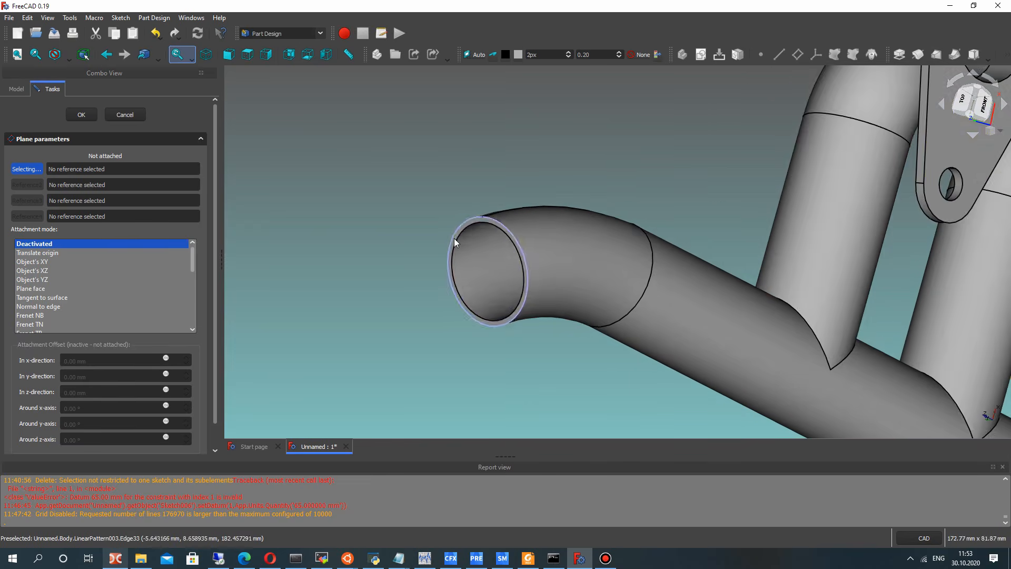
scroll(474, 223, up, 2)
click(474, 221)
scroll(478, 219, down, 5)
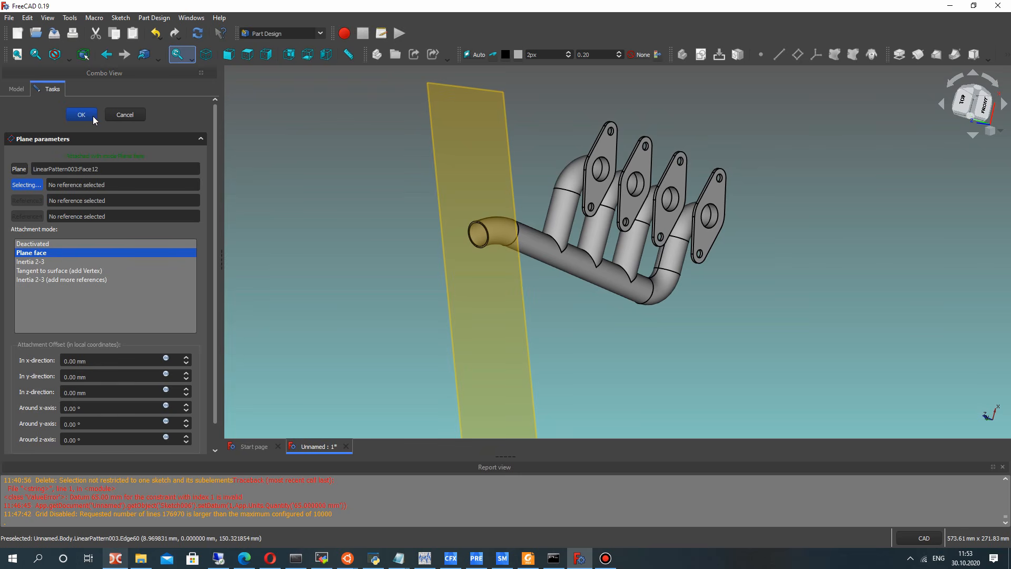
click(129, 116)
scroll(486, 230, up, 4)
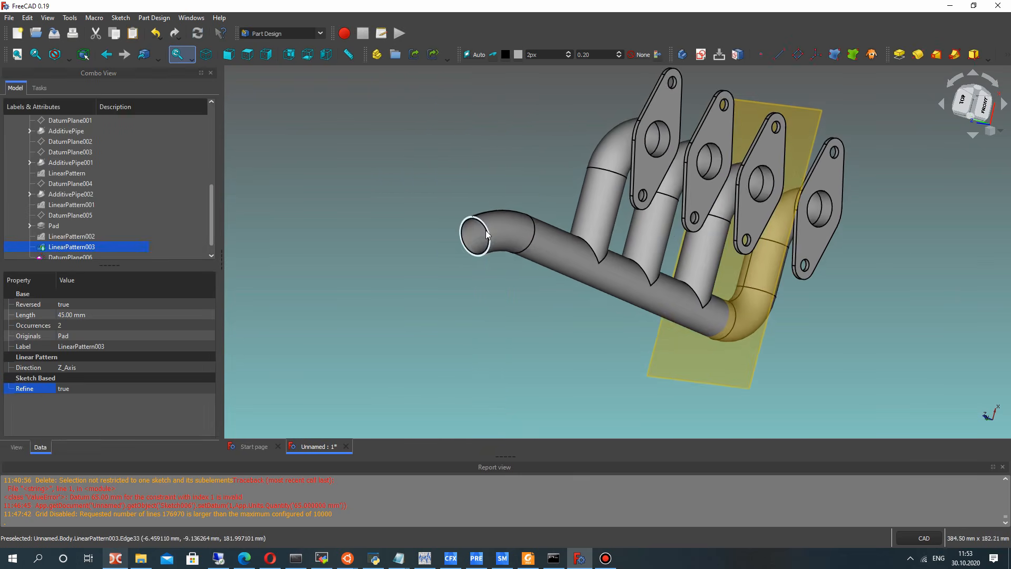
scroll(398, 131, up, 2)
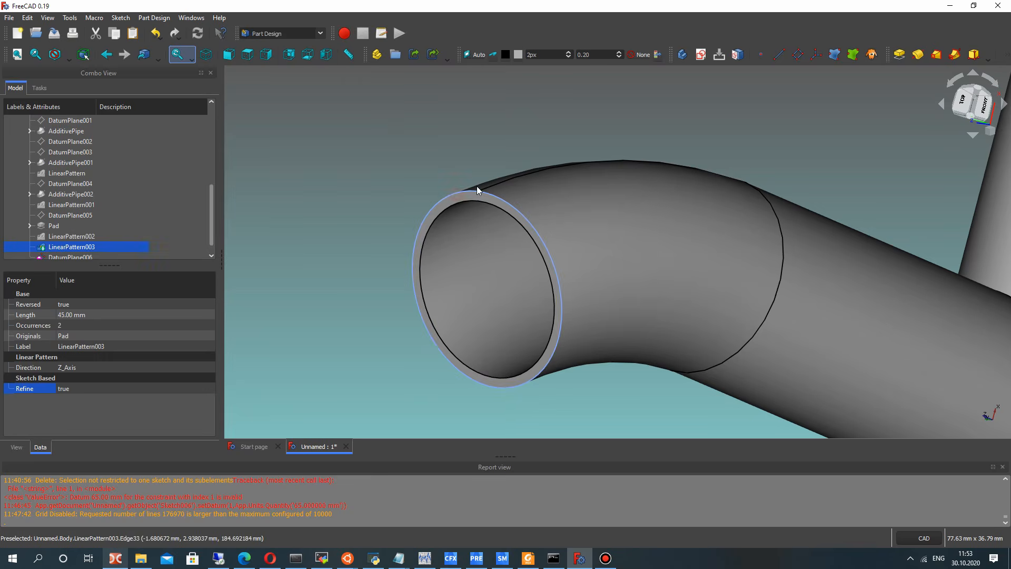
click(701, 55)
scroll(593, 175, down, 6)
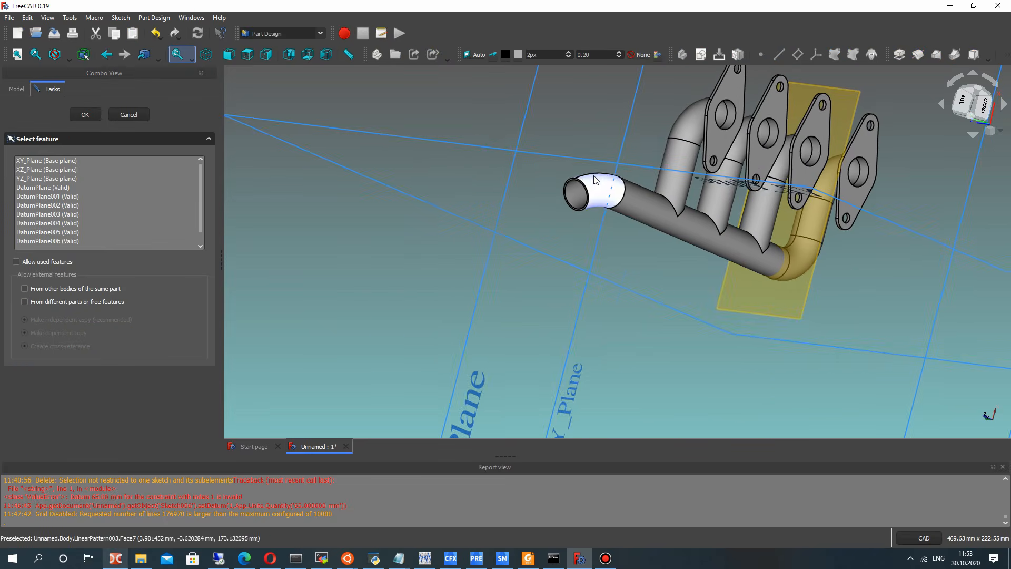
scroll(580, 185, up, 3)
scroll(576, 187, up, 7)
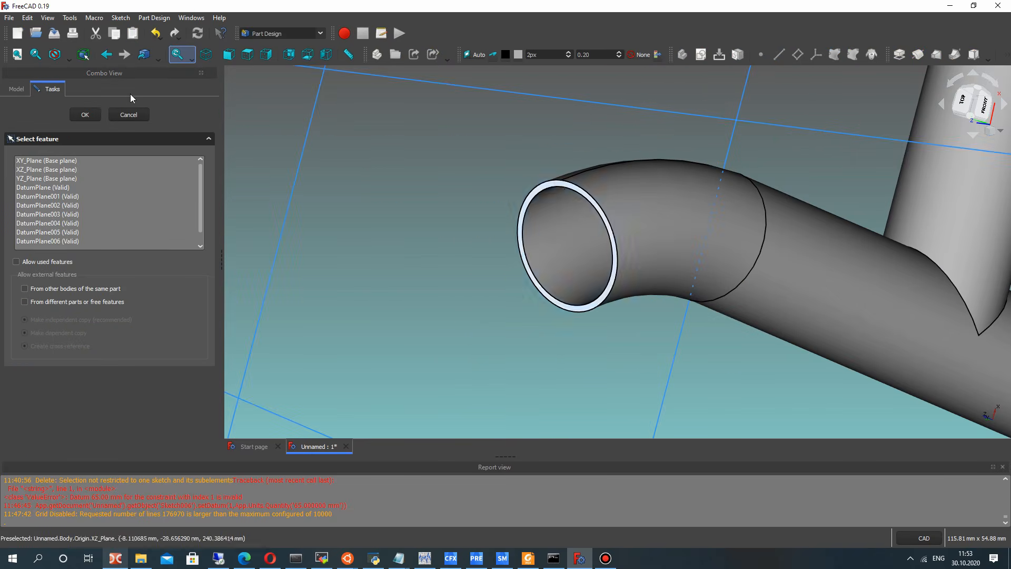
click(121, 113)
Start a sketch on the main pipe's open end face and project its inner and outer circular edges as external geometry
scroll(561, 185, up, 4)
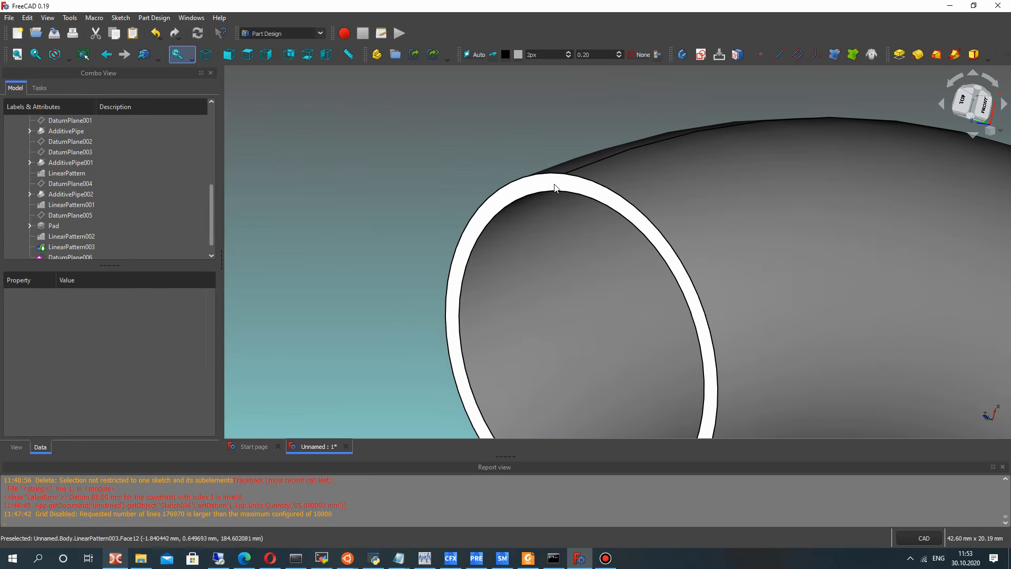
click(554, 181)
click(700, 58)
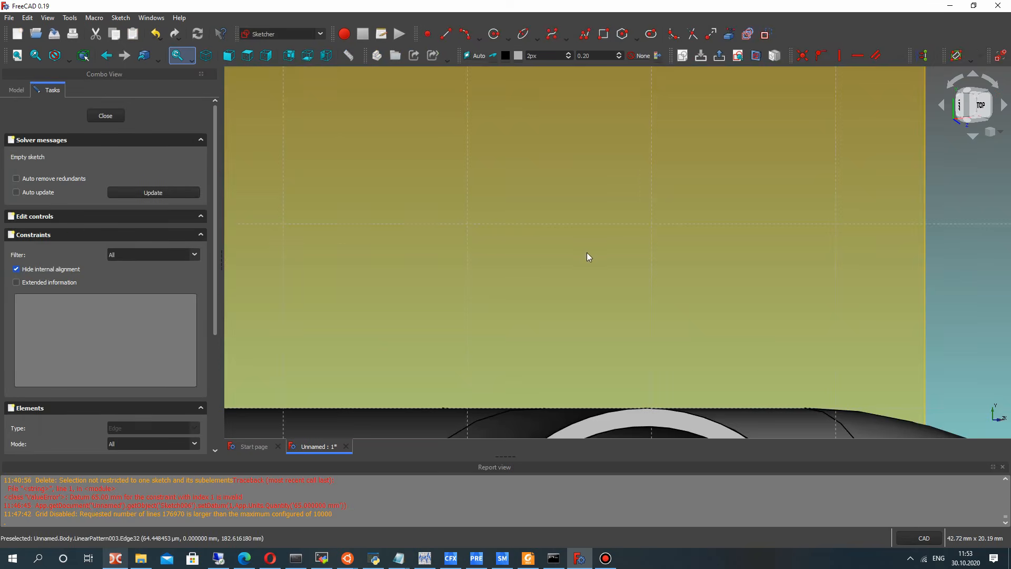
middle_drag(592, 280, 493, 264)
scroll(604, 280, up, 5)
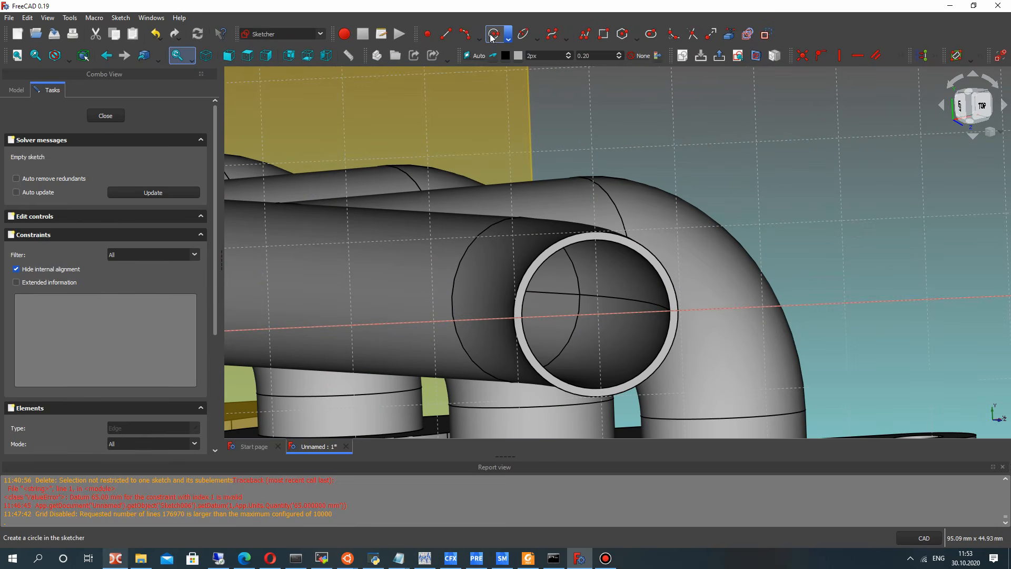
click(730, 34)
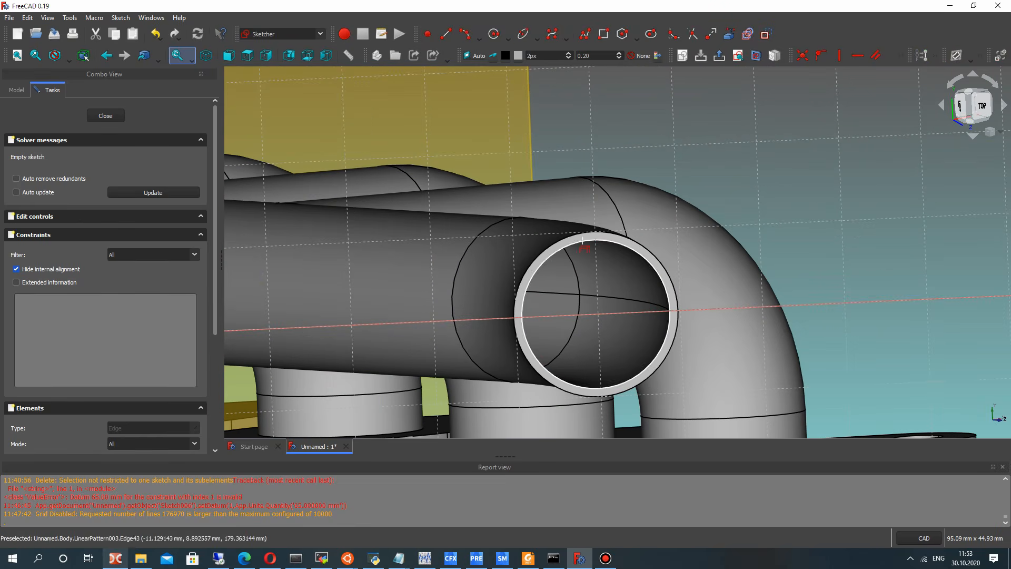
click(583, 241)
click(583, 235)
Sketch a circle of about 17.5 mm radius concentric with the pipe opening as the flange outline
click(494, 34)
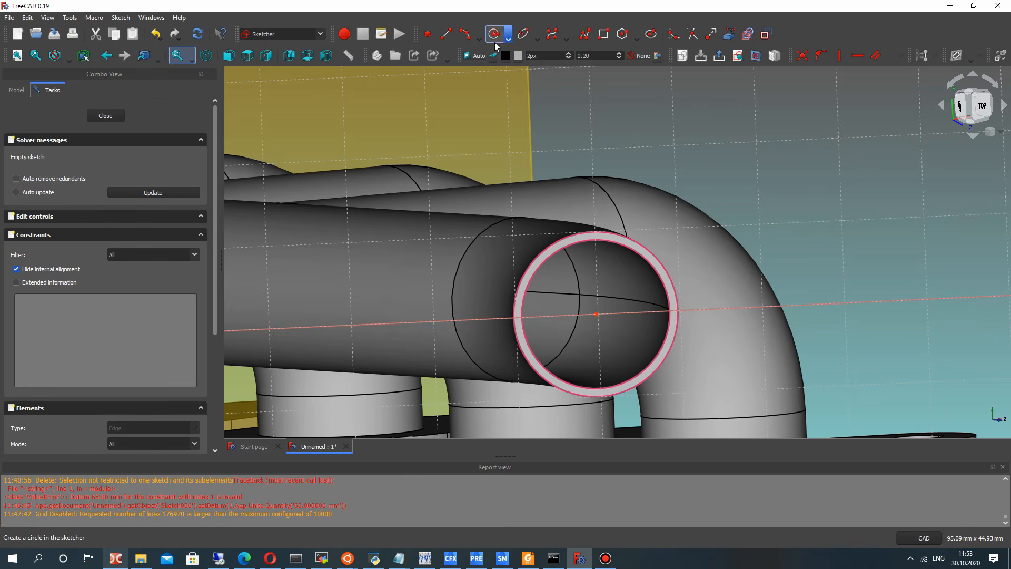
scroll(545, 285, down, 4)
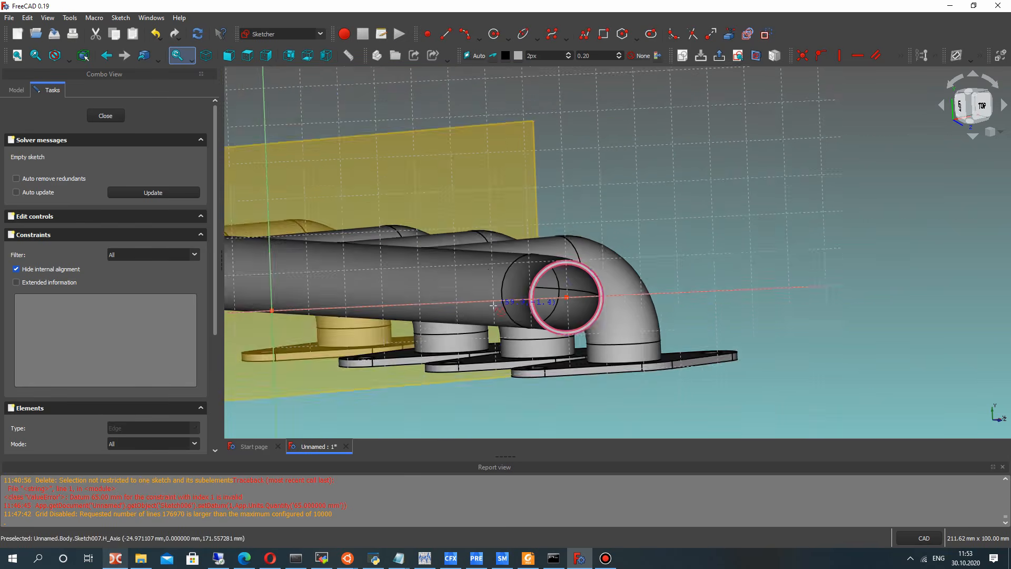
middle_drag(546, 284, 530, 309)
scroll(531, 309, up, 3)
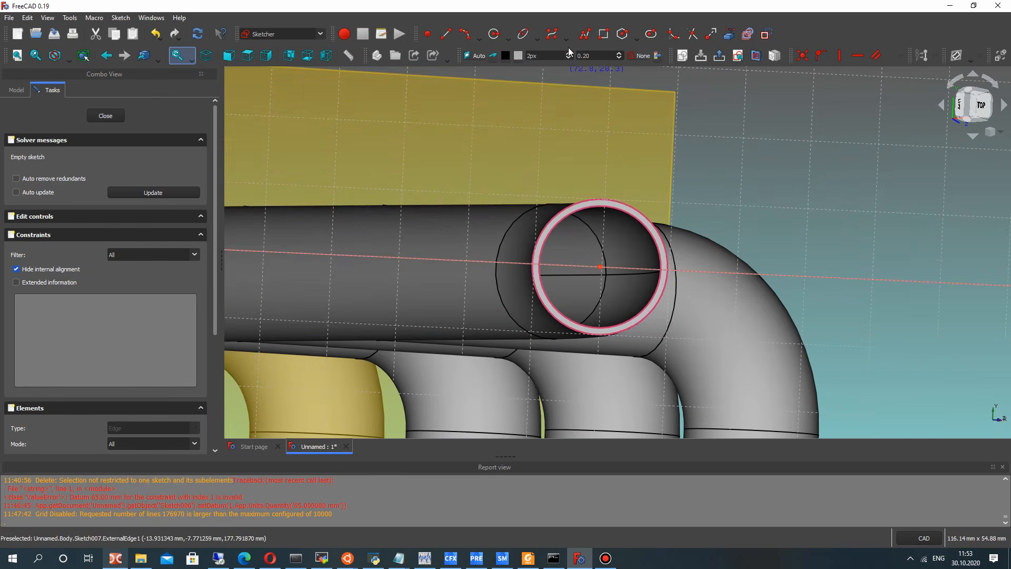
click(601, 266)
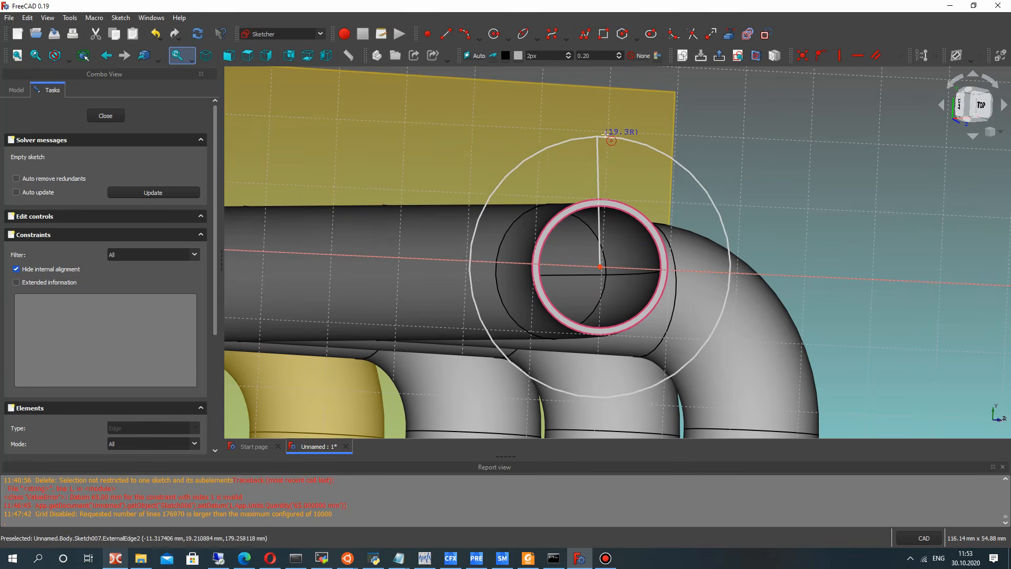
click(607, 149)
scroll(613, 210, down, 1)
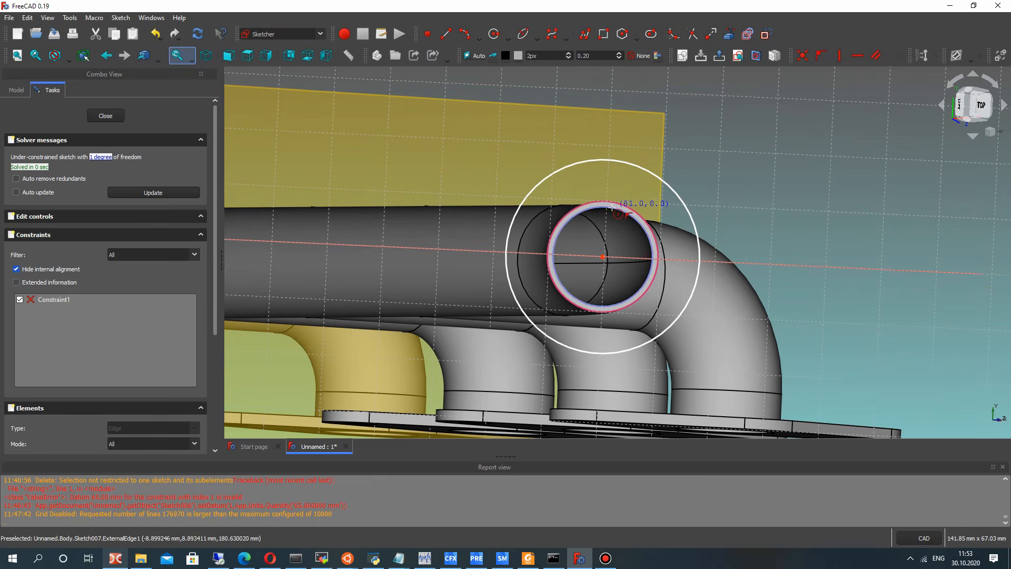
right_click(596, 186)
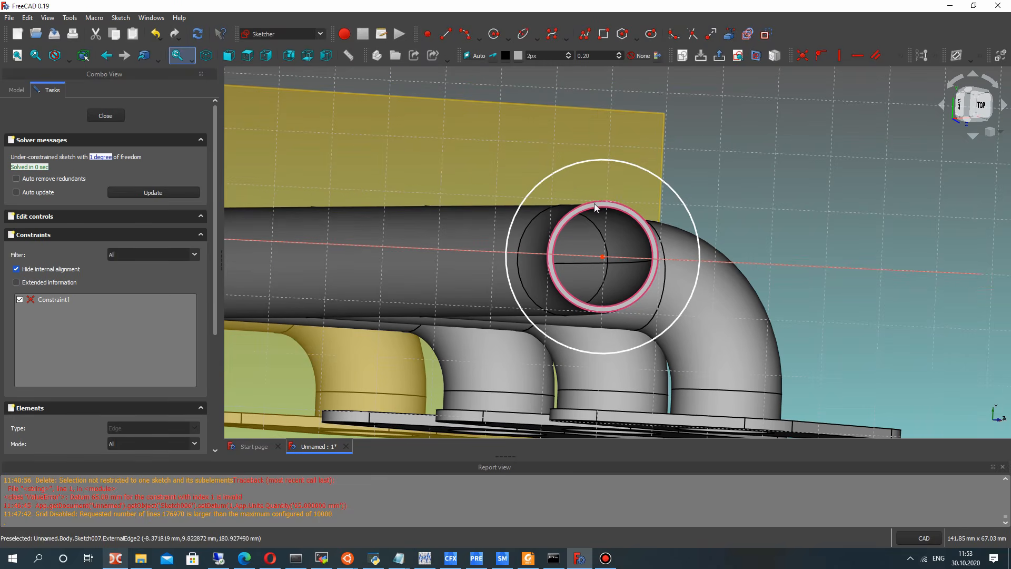
Add a concentric circle coinciding with the projected inner edge of the pipe and close the sketch
click(498, 36)
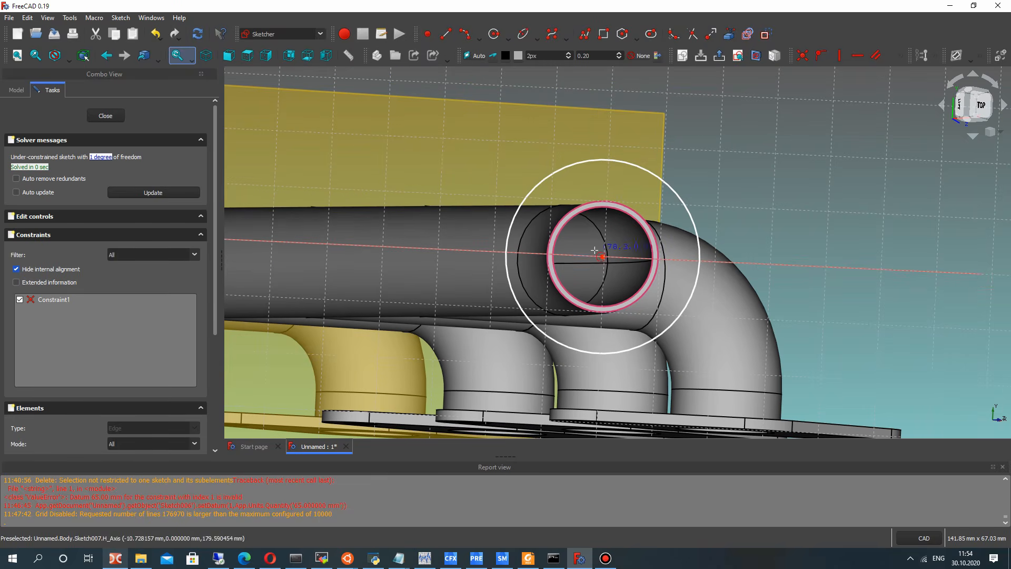
click(606, 203)
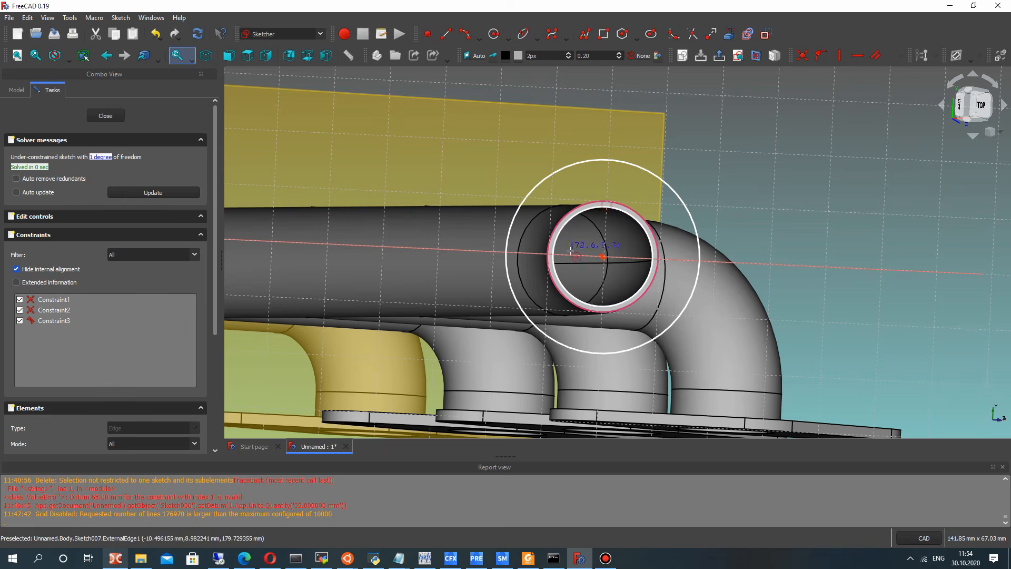
scroll(601, 244, down, 1)
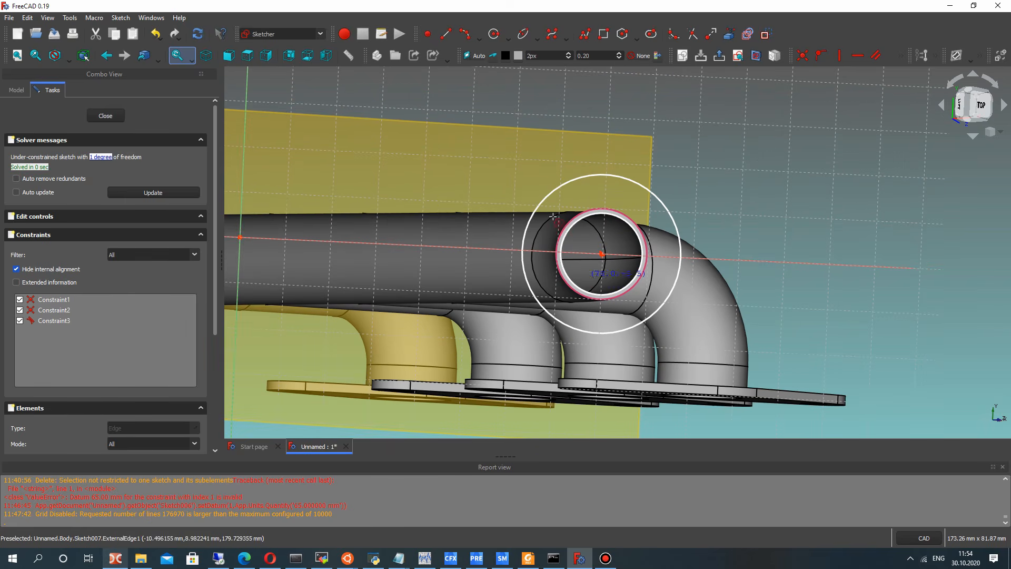
scroll(589, 196, up, 1)
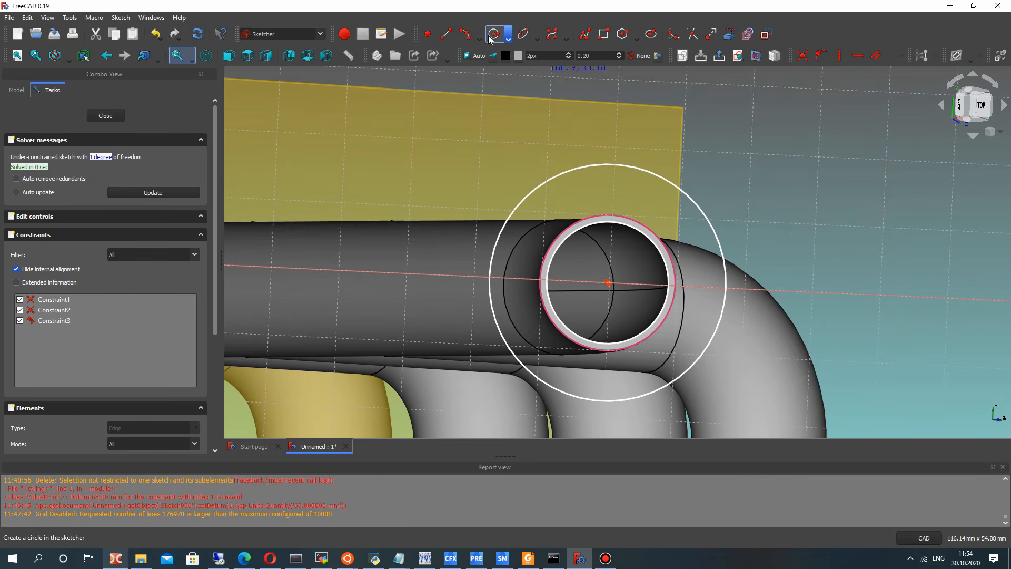
click(109, 116)
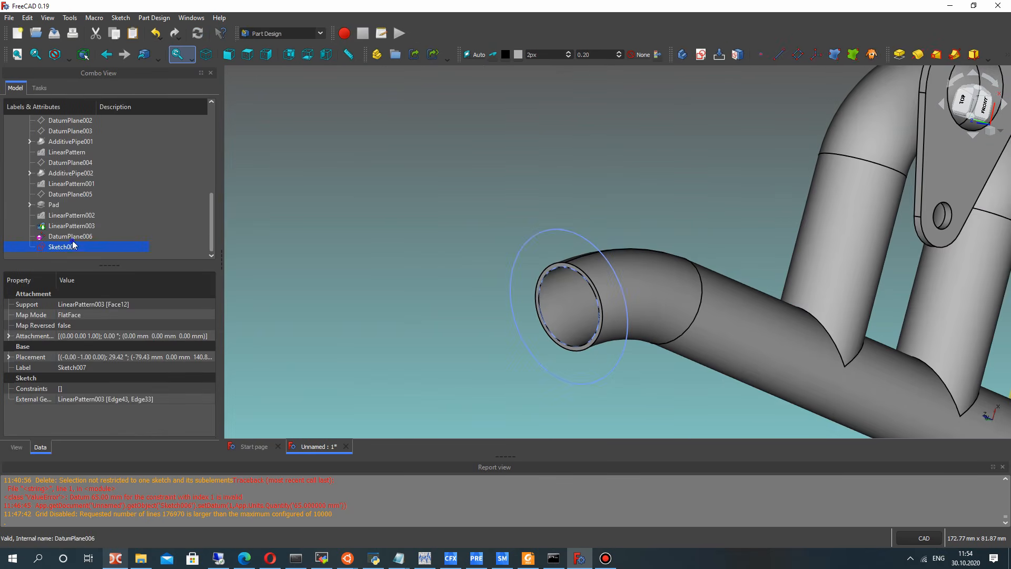
Delete the unattached datum plane left just above the new sketch in the model tree
right_click(73, 244)
click(100, 246)
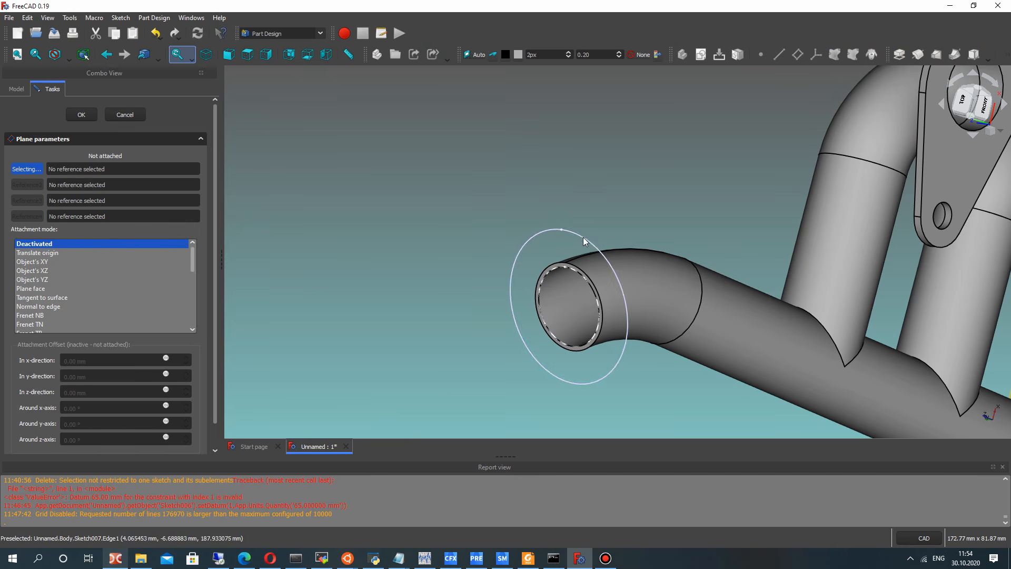
click(124, 115)
right_click(68, 236)
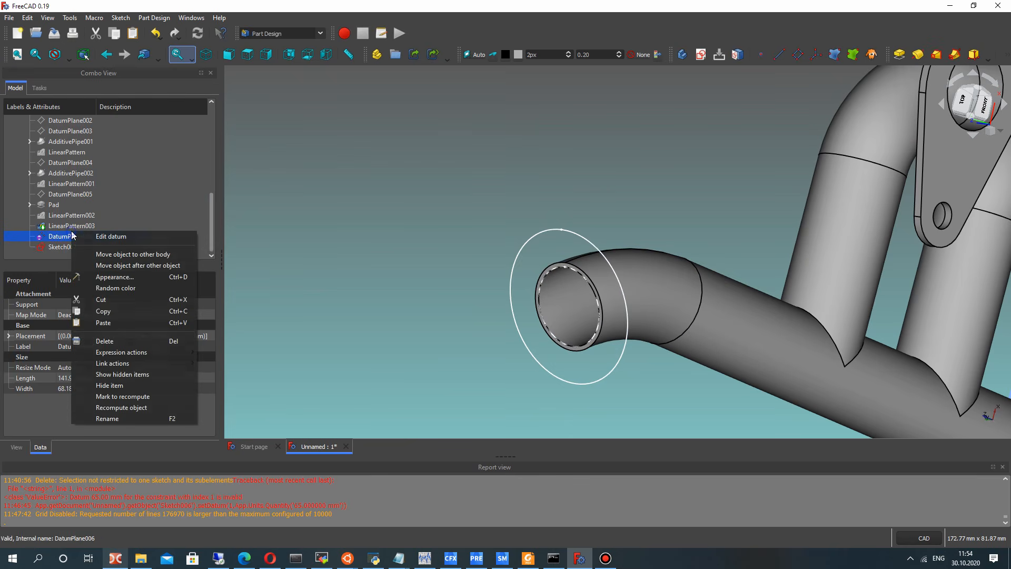
click(108, 341)
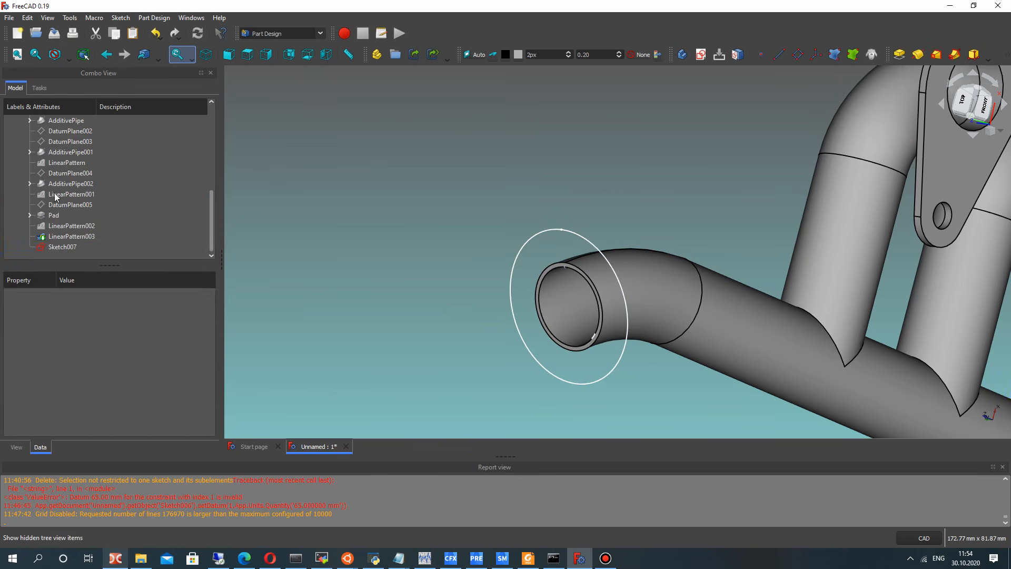
Reopen the outlet flange sketch and constrain the outer circle's radius to 16 mm
click(79, 247)
right_click(97, 248)
click(99, 252)
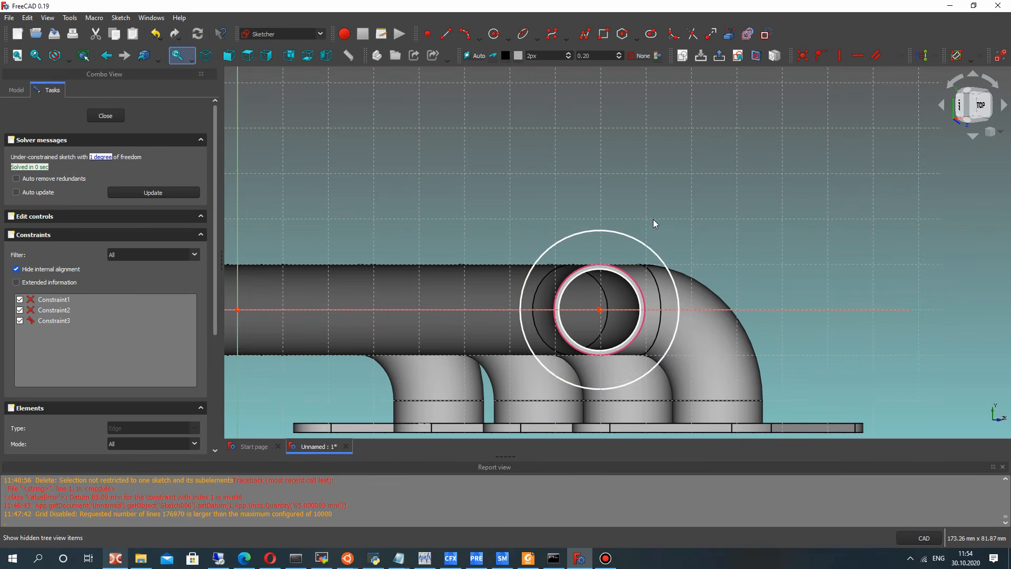
click(630, 238)
click(899, 56)
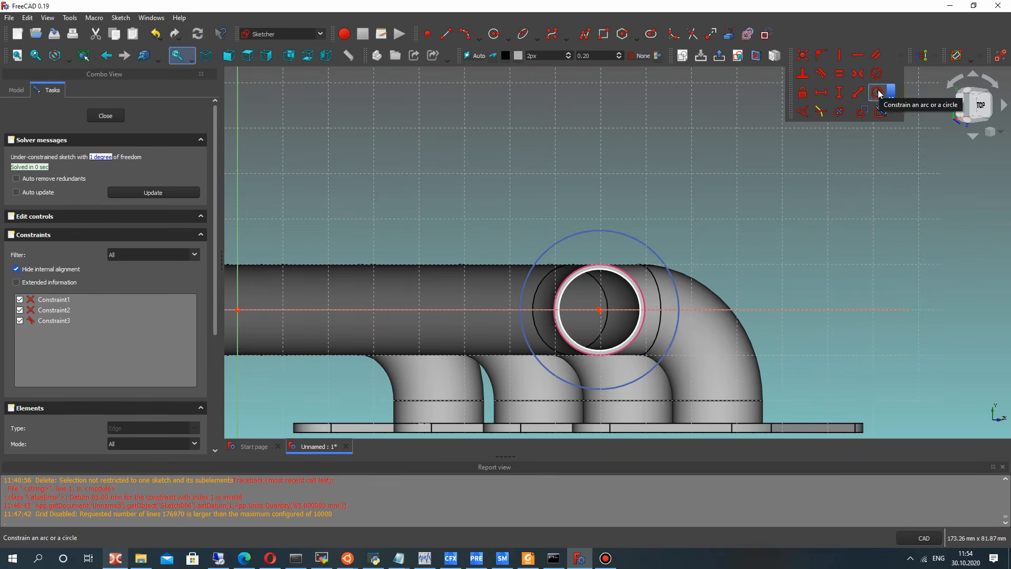
click(877, 92)
text(16)
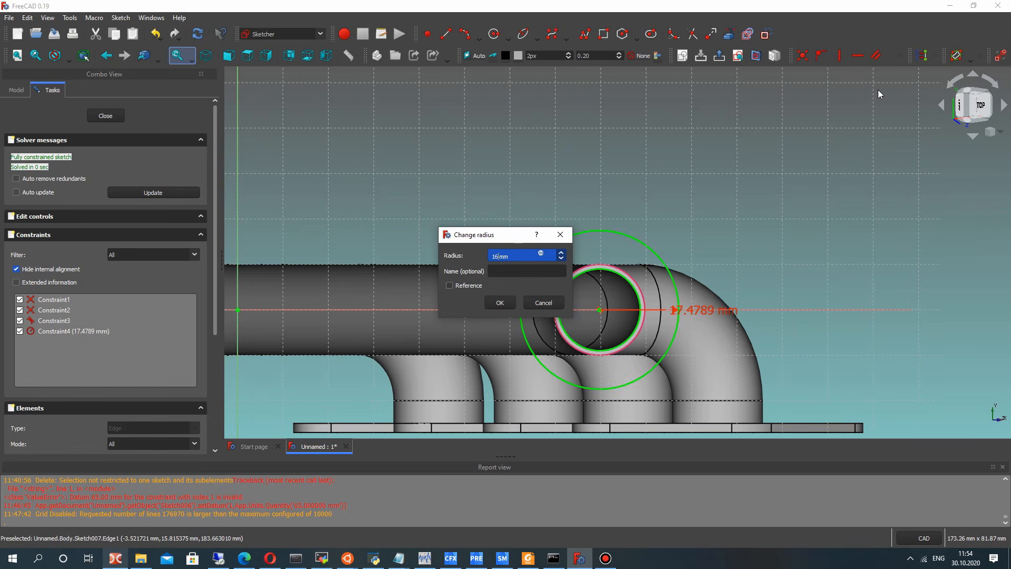
key(Return)
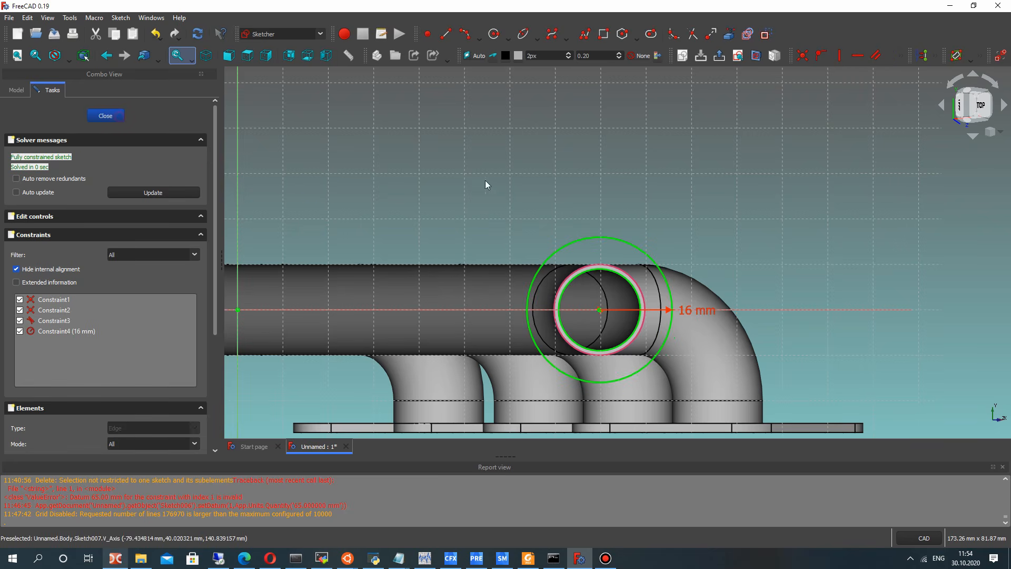
Pad the ring sketch outward by a dimension to form a round flange on the main pipe's end
scroll(617, 211, down, 4)
middle_drag(596, 206, 582, 235)
scroll(551, 236, up, 6)
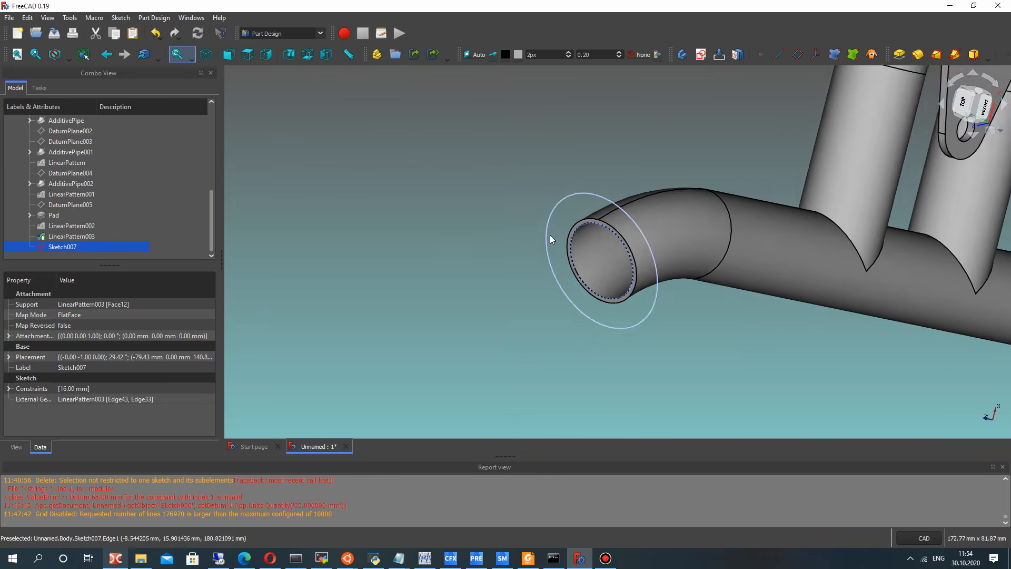
scroll(550, 239, up, 2)
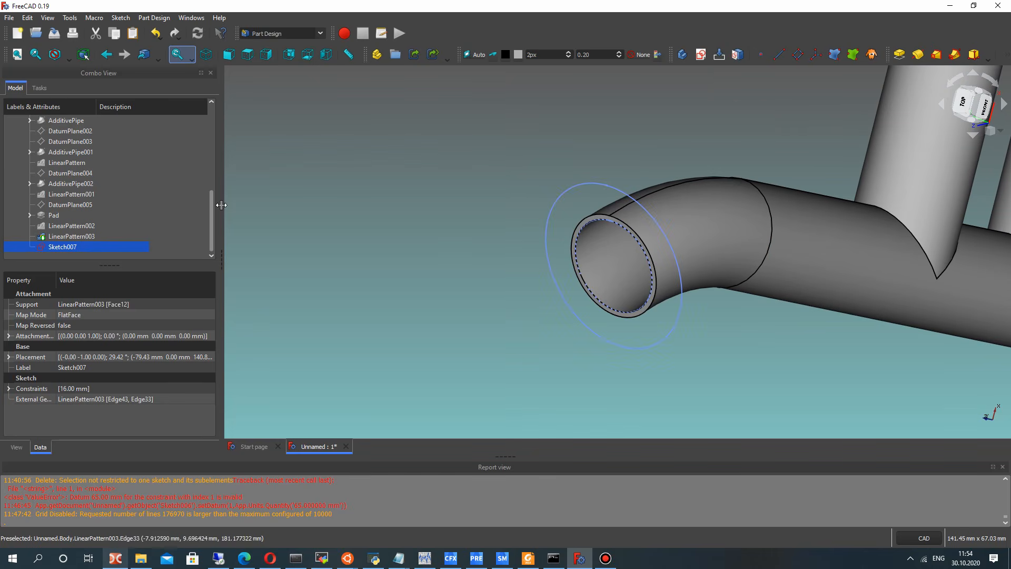
click(899, 54)
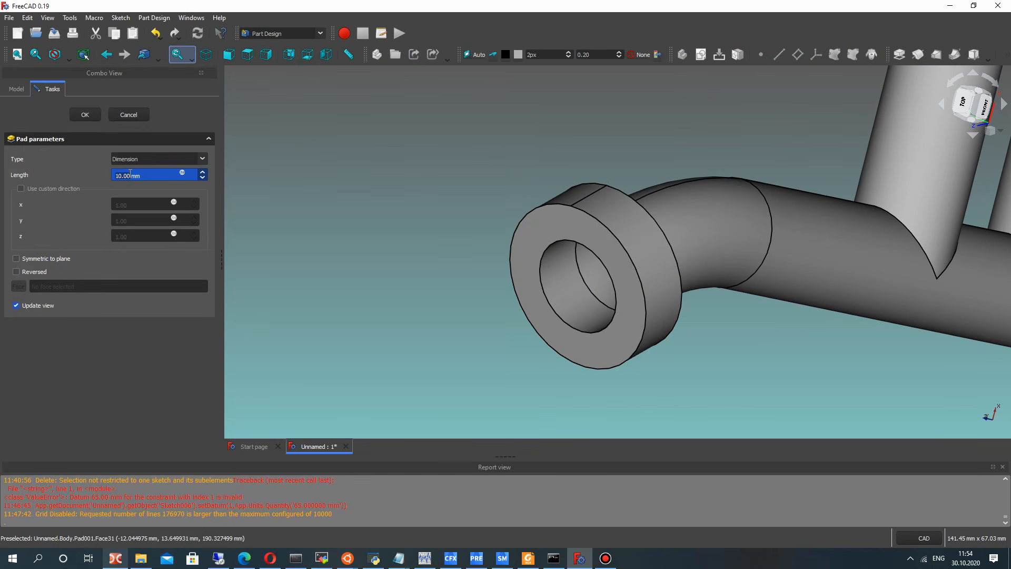
key(Return)
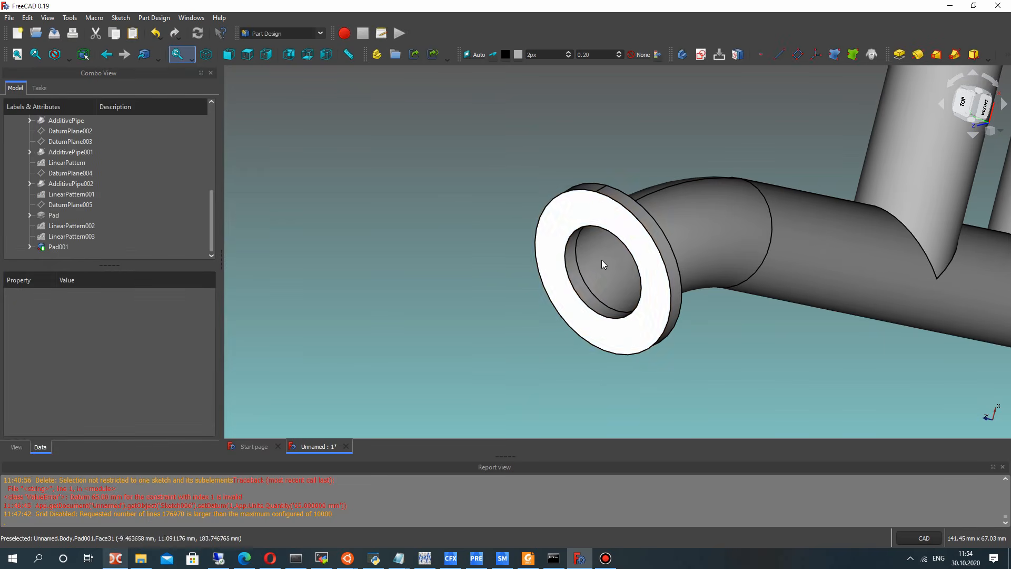
Start a new sketch on the pipe-side face of the round outlet flange
scroll(691, 253, down, 5)
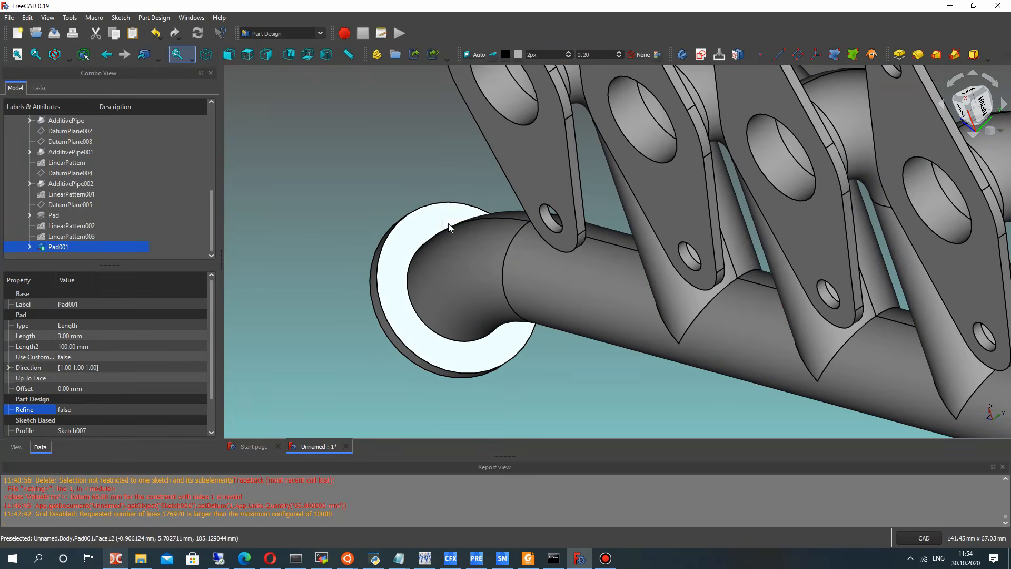
right_click(420, 225)
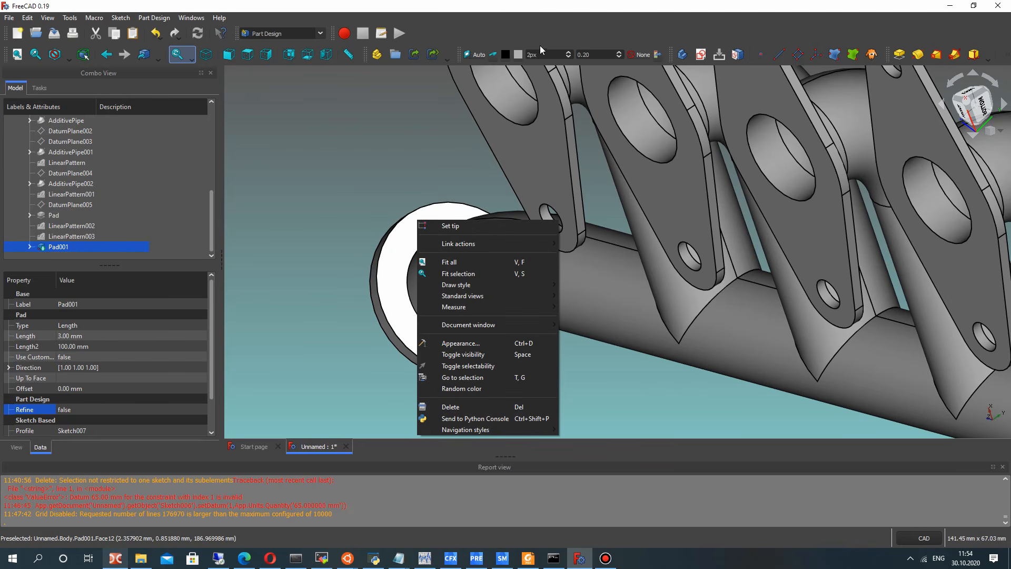
click(699, 55)
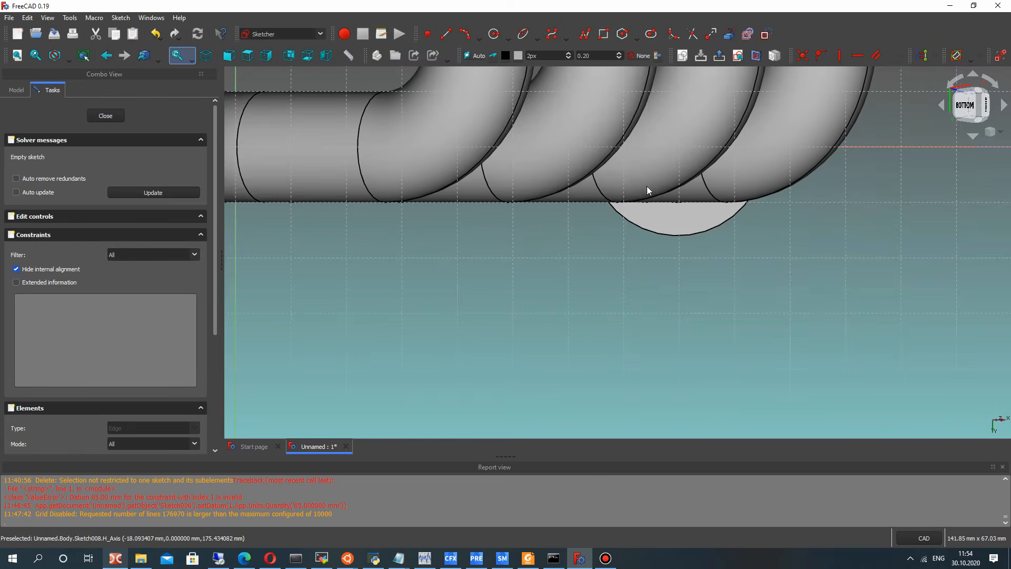
Project the circular edge of the outlet flange's opening into the sketch as external geometry
mouse_move(654, 207)
middle_down()
mouse_move(542, 257)
mouse_move(551, 296)
mouse_move(576, 271)
mouse_move(557, 343)
mouse_move(554, 230)
middle_up()
click(16, 90)
scroll(569, 289, up, 1)
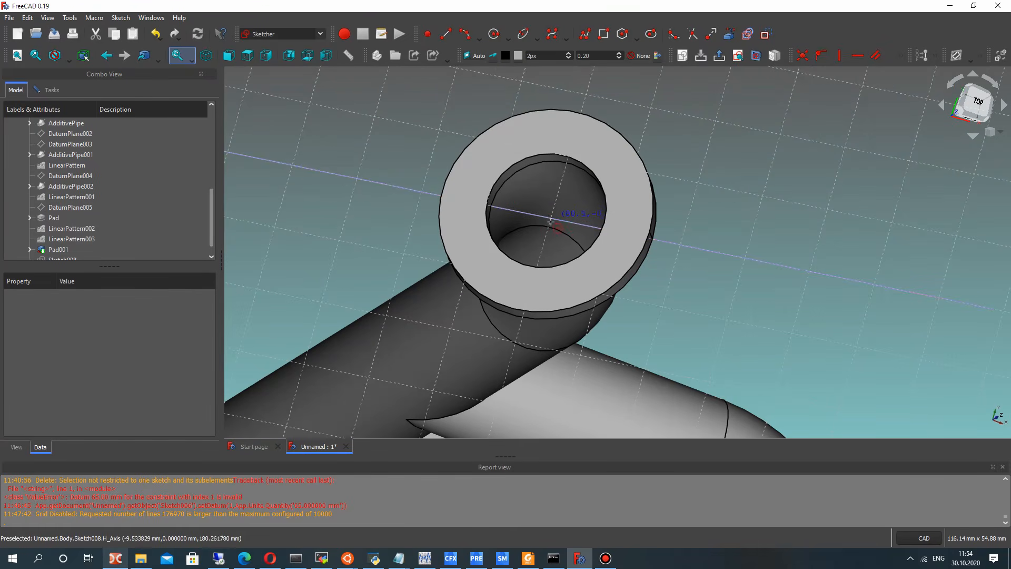
scroll(551, 217, down, 5)
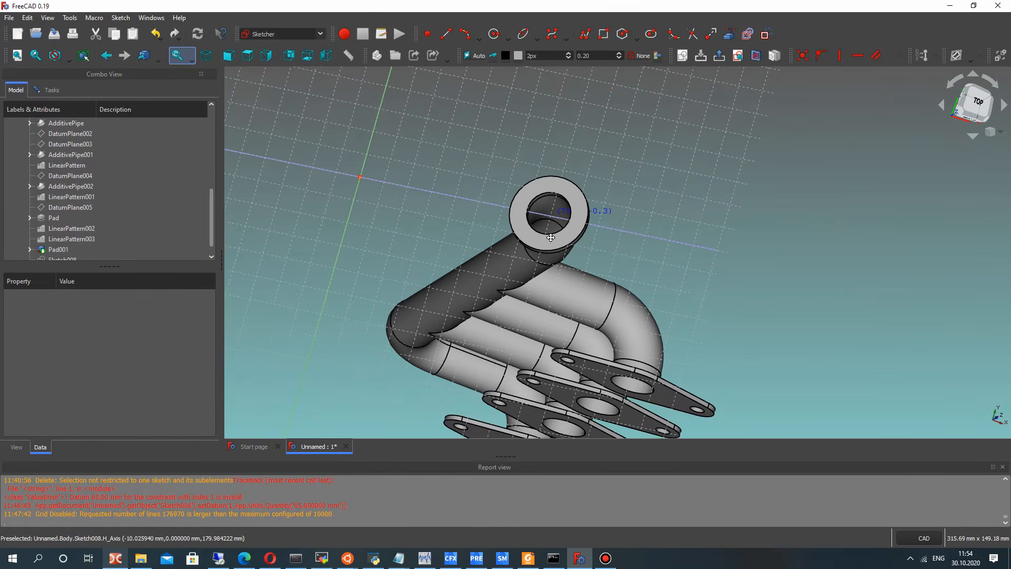
scroll(550, 238, up, 2)
scroll(551, 237, up, 3)
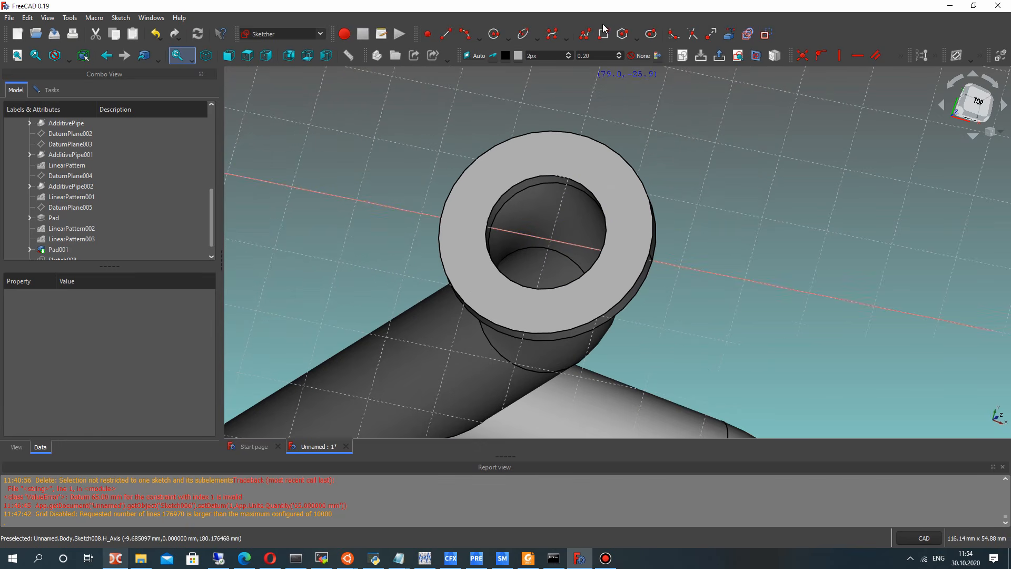
click(494, 34)
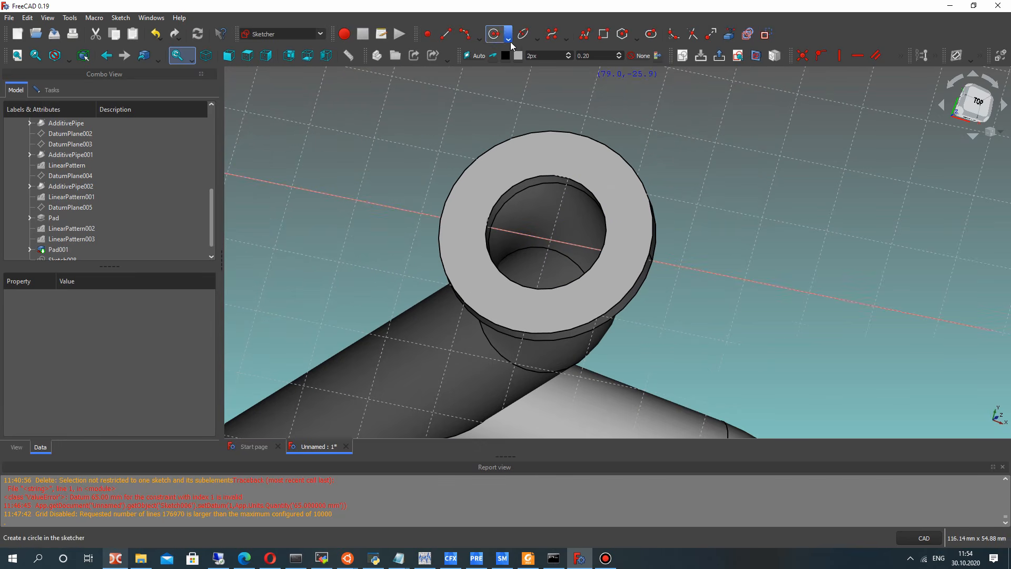
click(561, 177)
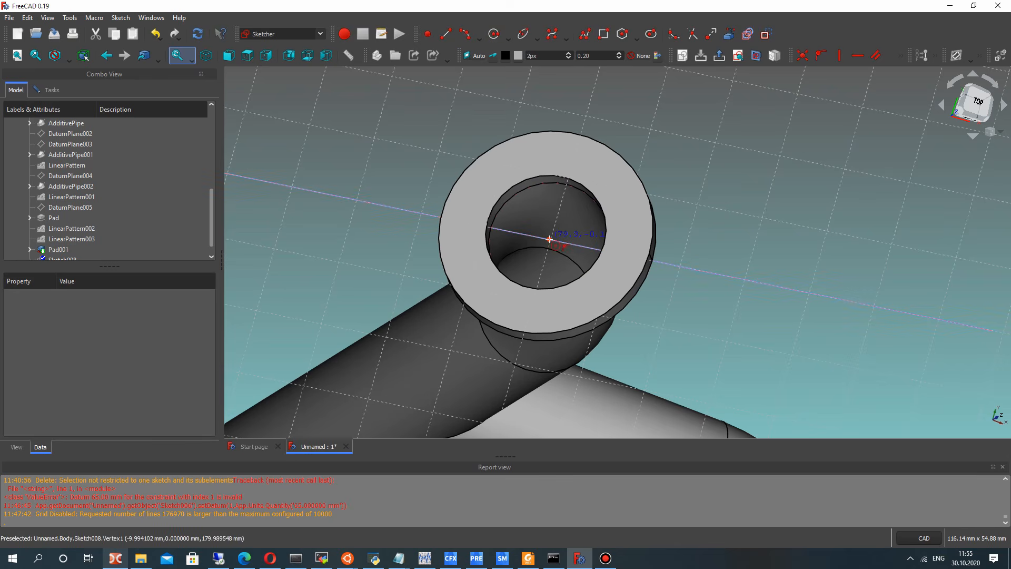
Draw a guide circle of about 13 mm radius on the flange face, centred on the projected edge's centre
click(549, 238)
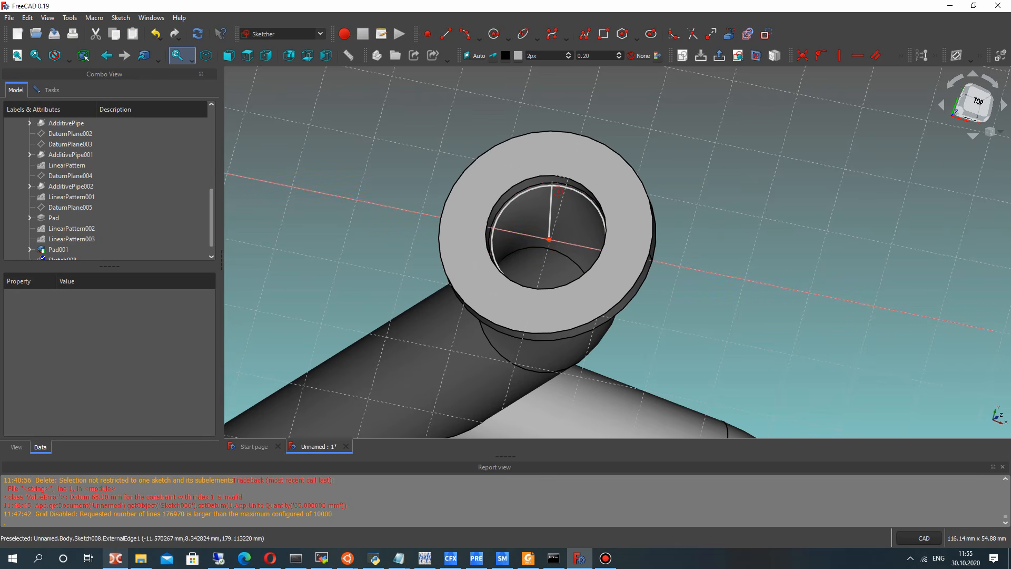
click(560, 165)
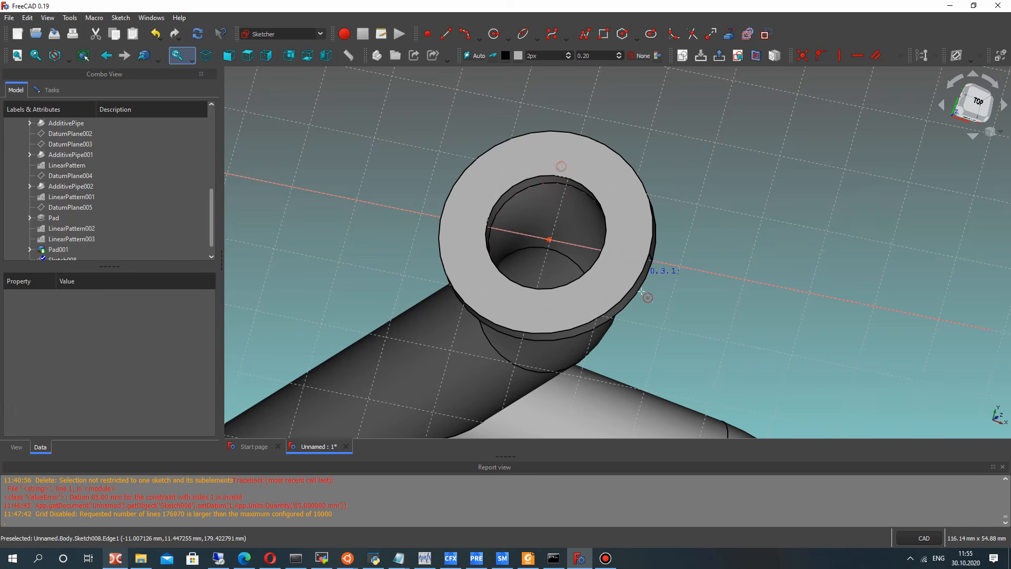
middle_drag(641, 289, 425, 172)
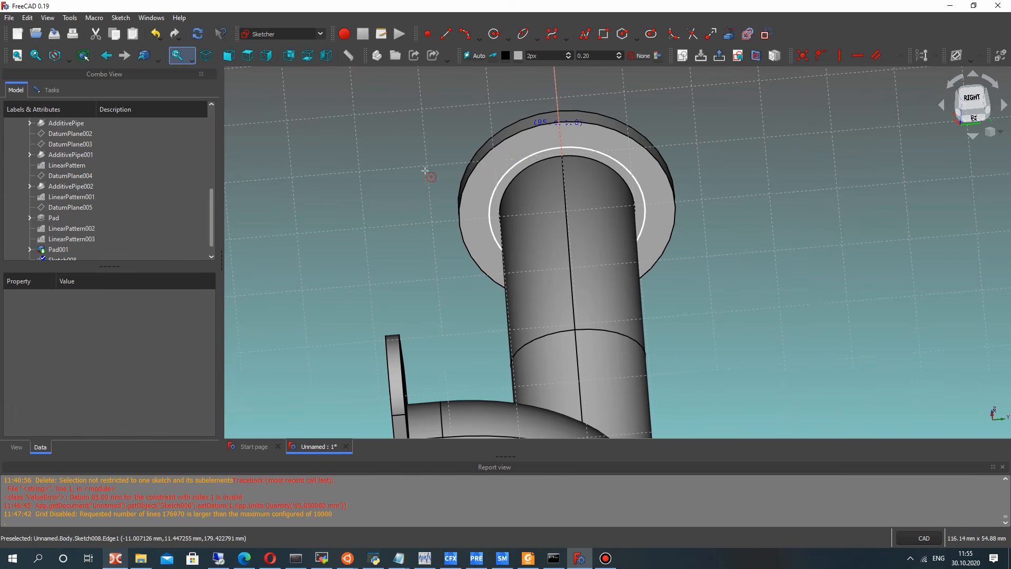
click(503, 168)
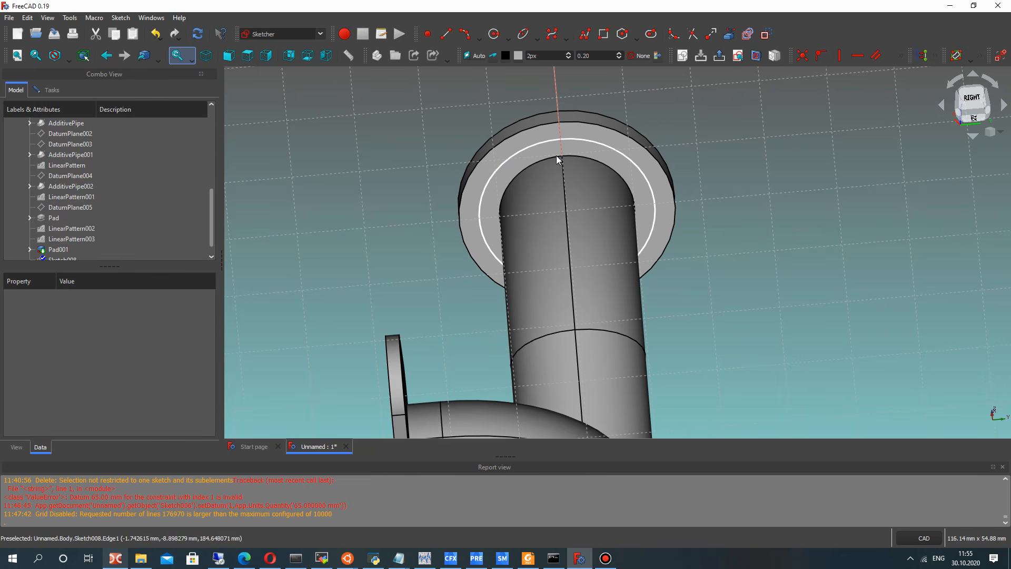
key(Escape)
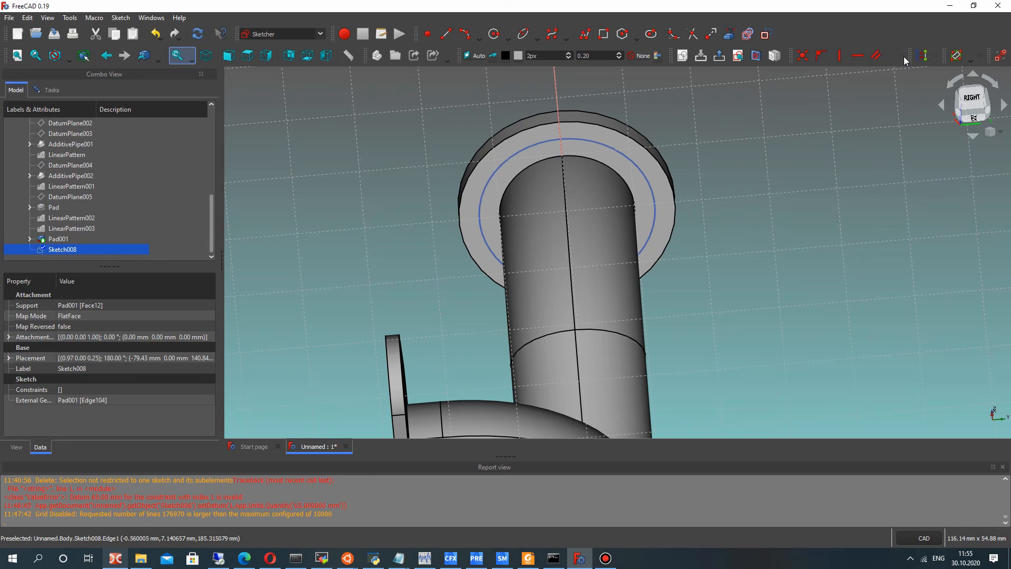
Constrain the guide circle's radius to 13 mm and place its dimension clear of the flange
click(905, 60)
click(875, 93)
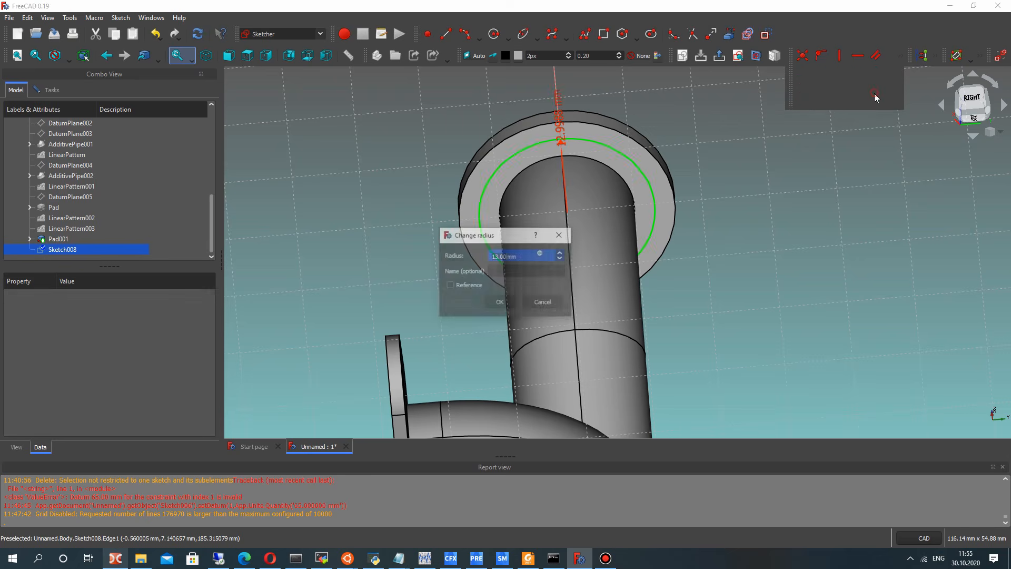
text(13)
key(Return)
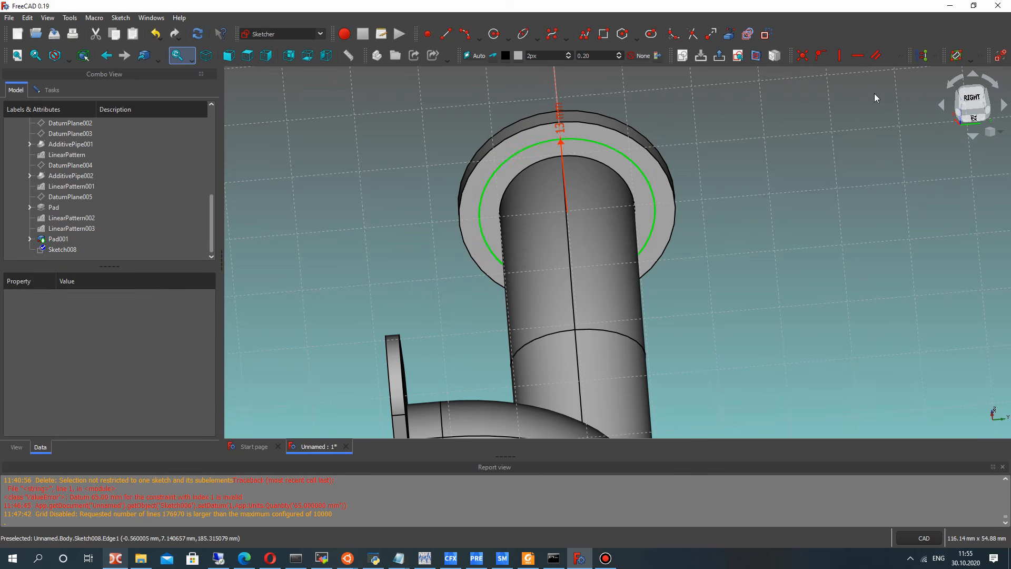
drag(561, 115, 739, 142)
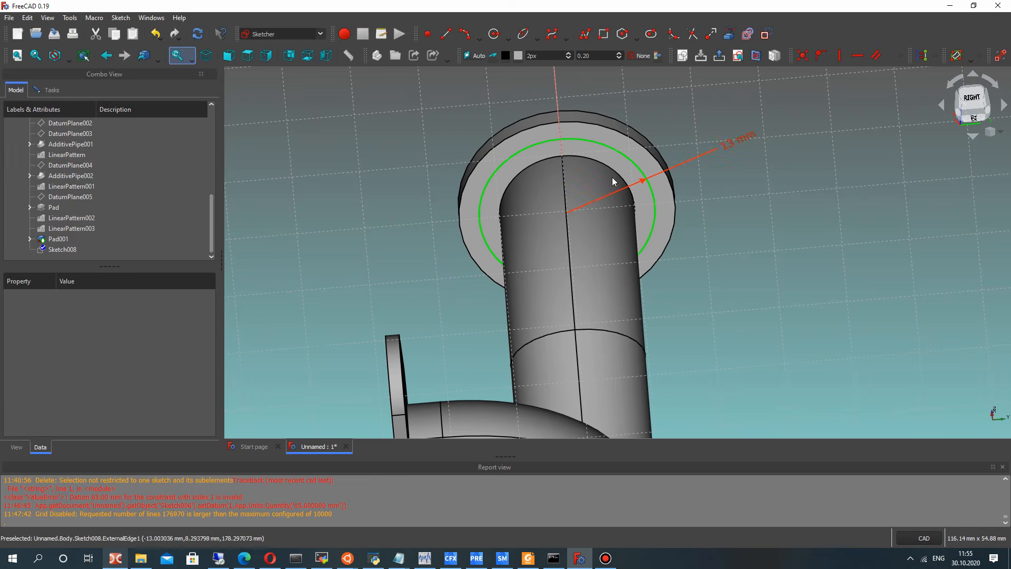
Draw a small bolt-hole circle centred on the guide circle near the horizontal axis and constrain its centre onto that axis
middle_drag(612, 177, 463, 112)
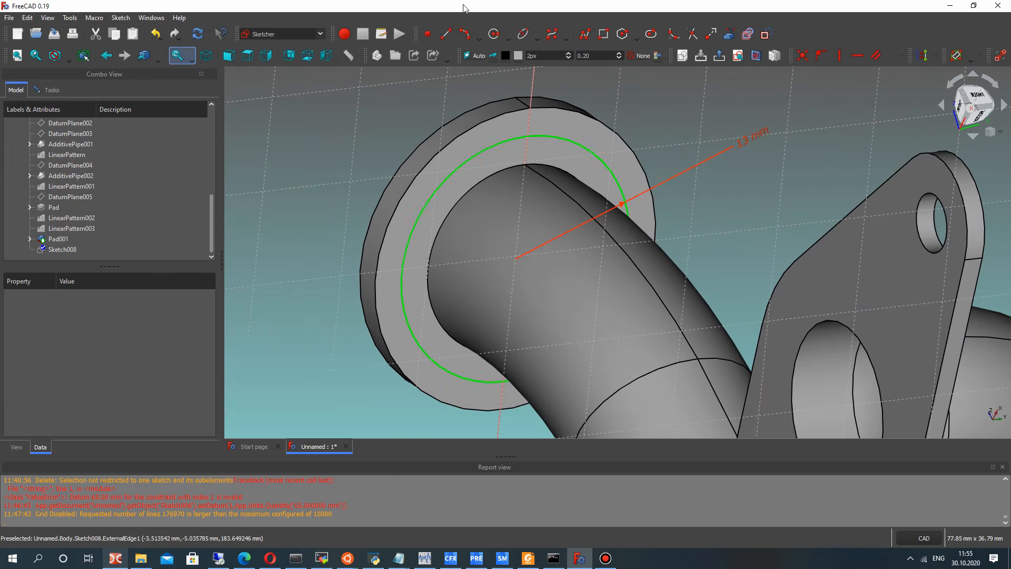
click(494, 35)
middle_drag(543, 182, 619, 186)
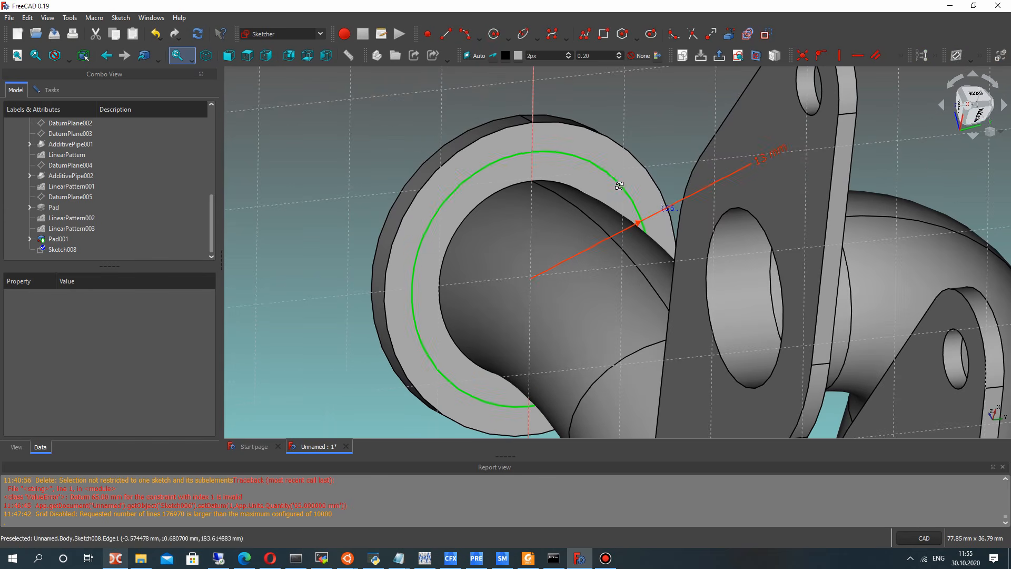
click(532, 152)
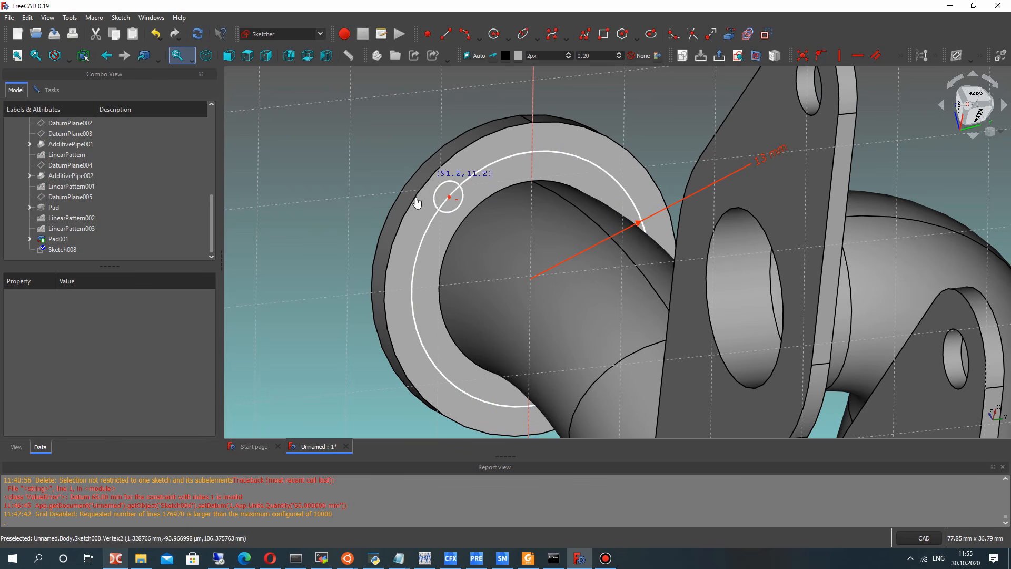
drag(552, 149, 551, 150)
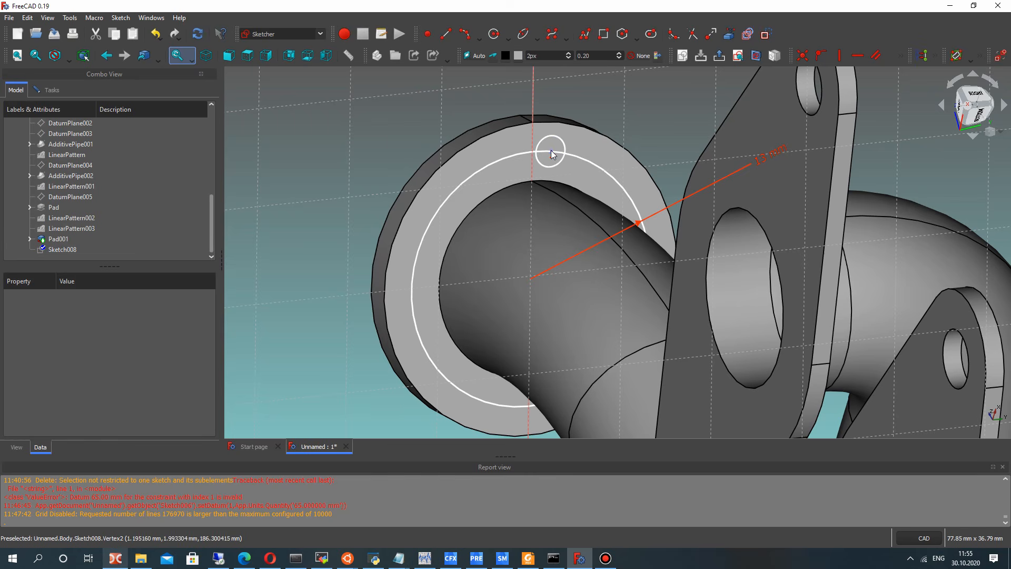
click(551, 150)
click(531, 98)
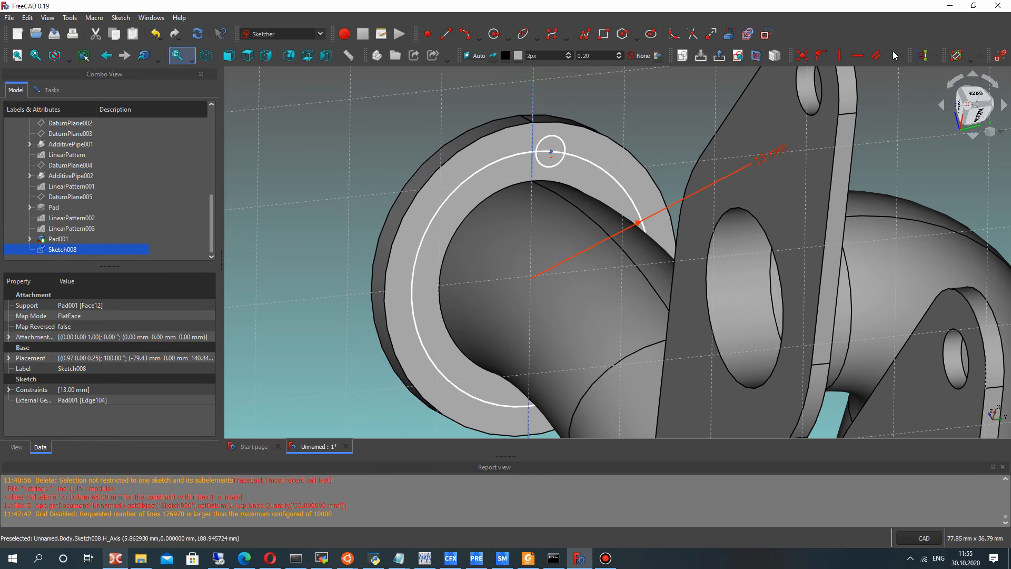
click(821, 55)
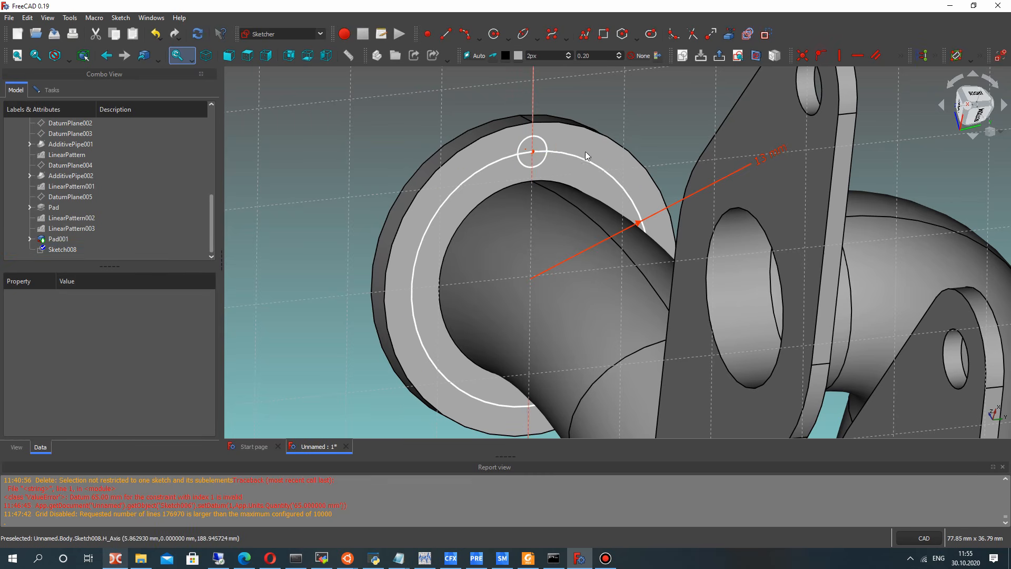
Delete the large guide circle from the flange sketch
click(628, 191)
key(Delete)
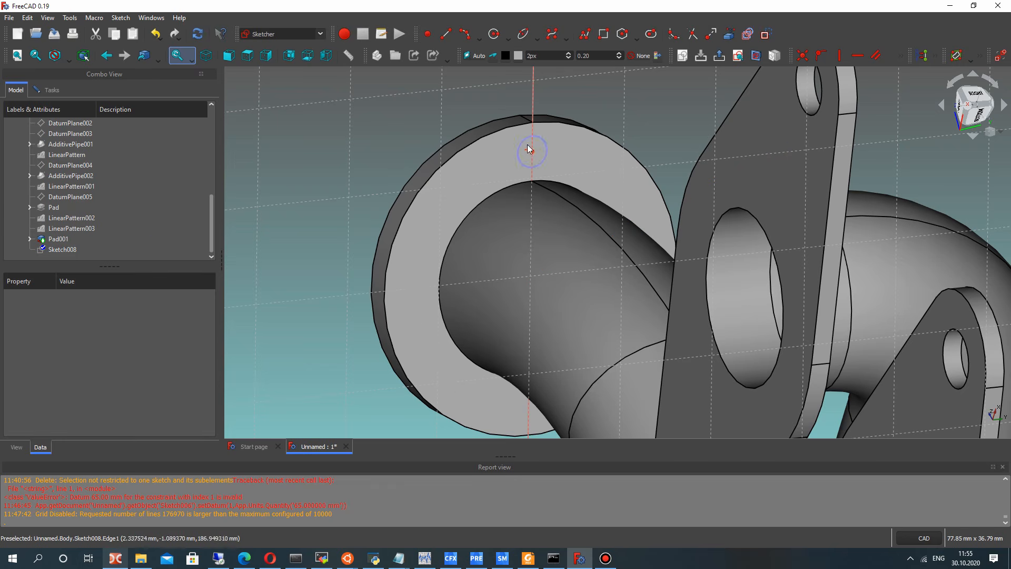
click(532, 151)
middle_drag(495, 240, 782, 252)
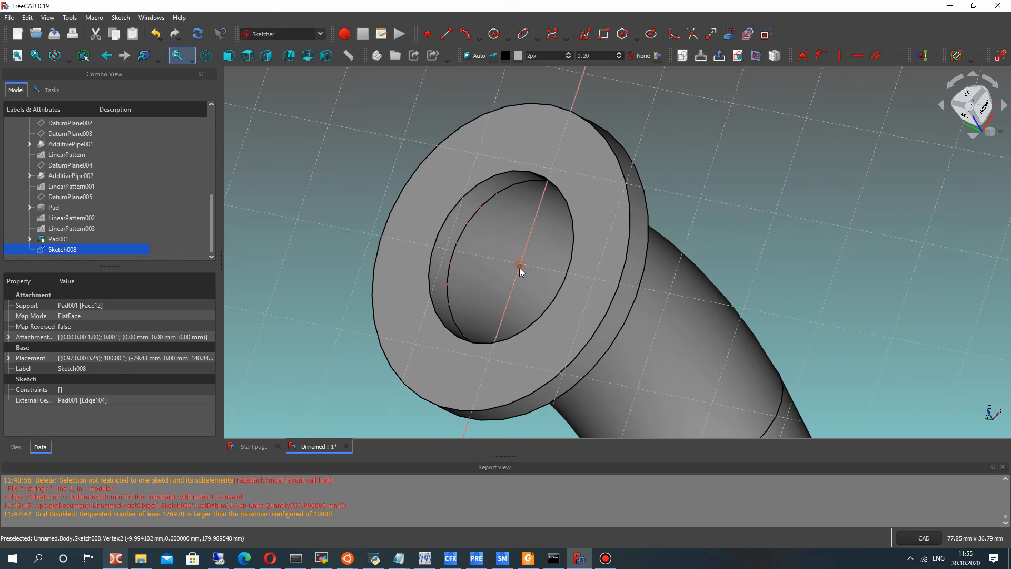
middle_drag(690, 246, 437, 234)
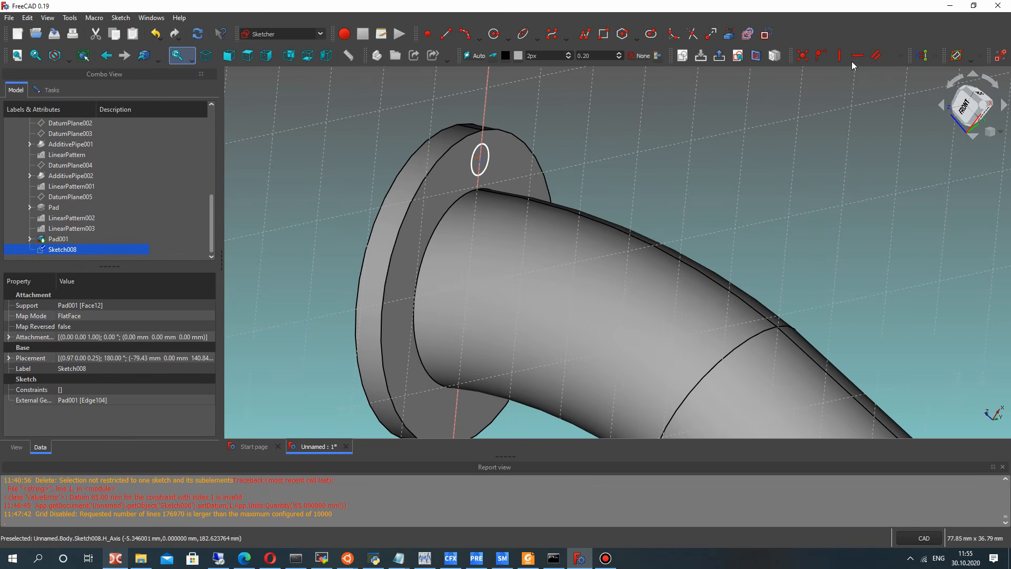
click(900, 55)
click(836, 93)
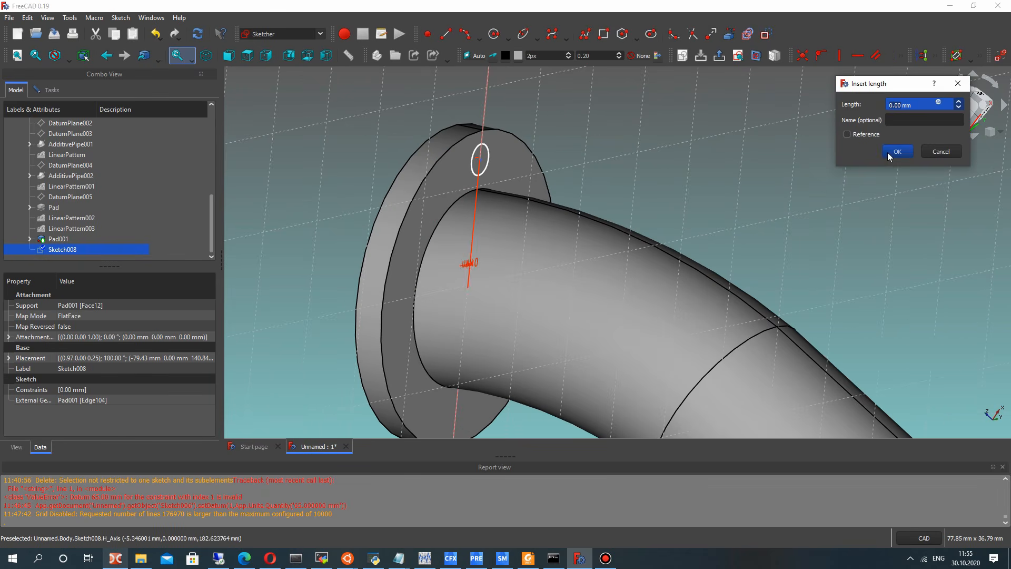
click(941, 152)
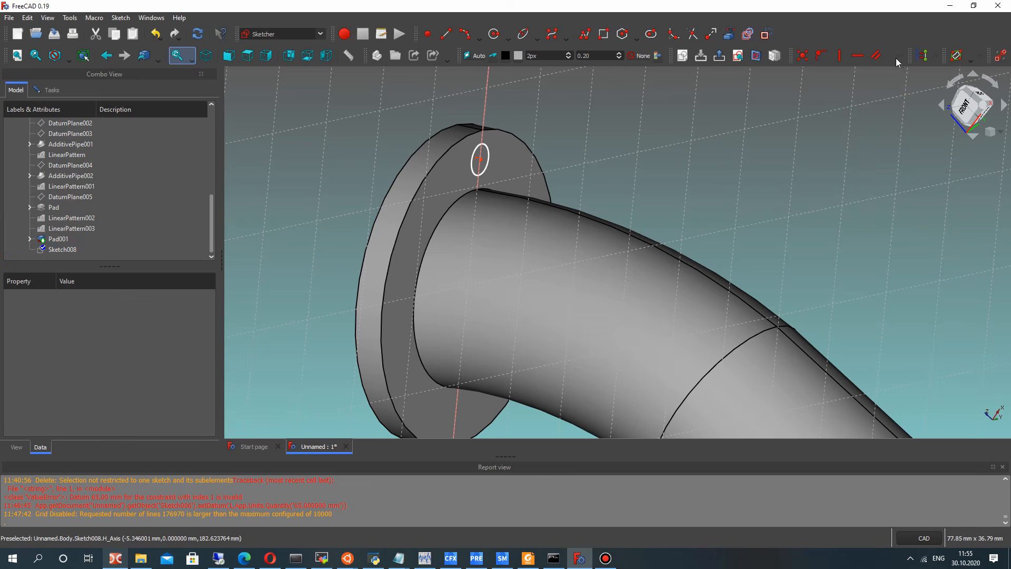
Constrain the horizontal distance between the bolt-hole centre and the flange's centre point to 13 mm
click(899, 58)
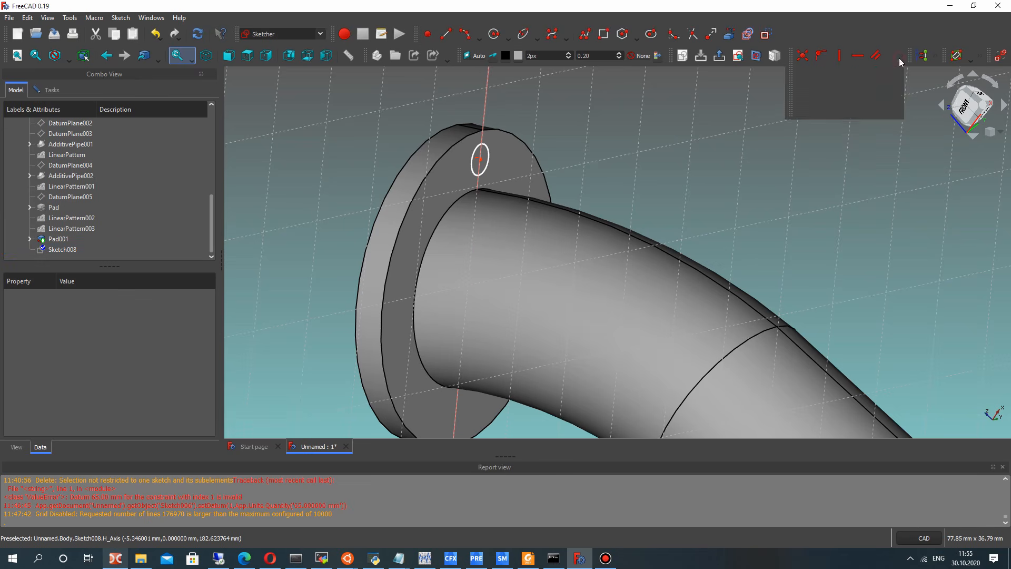
click(480, 160)
middle_drag(587, 188, 508, 207)
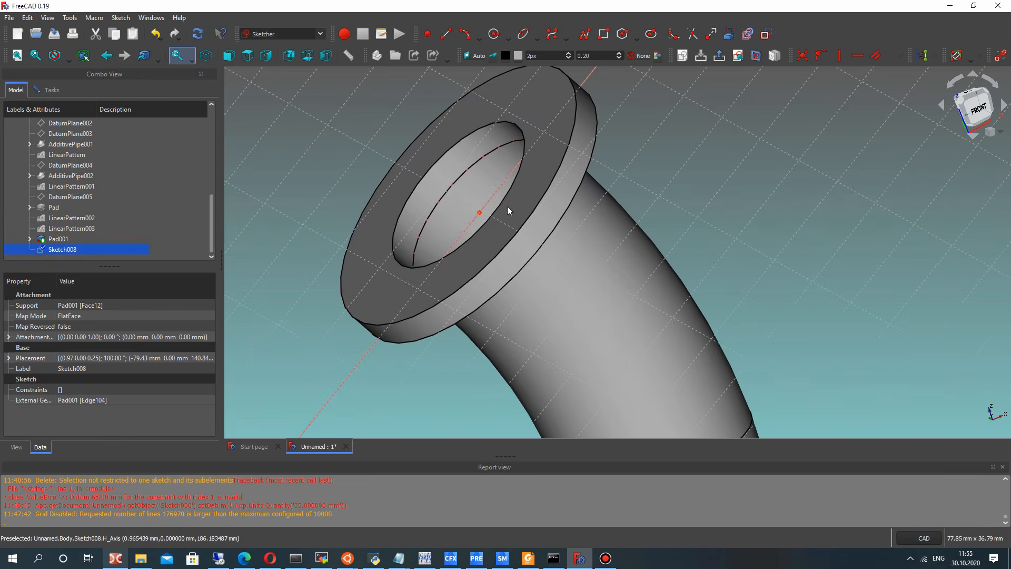
click(480, 213)
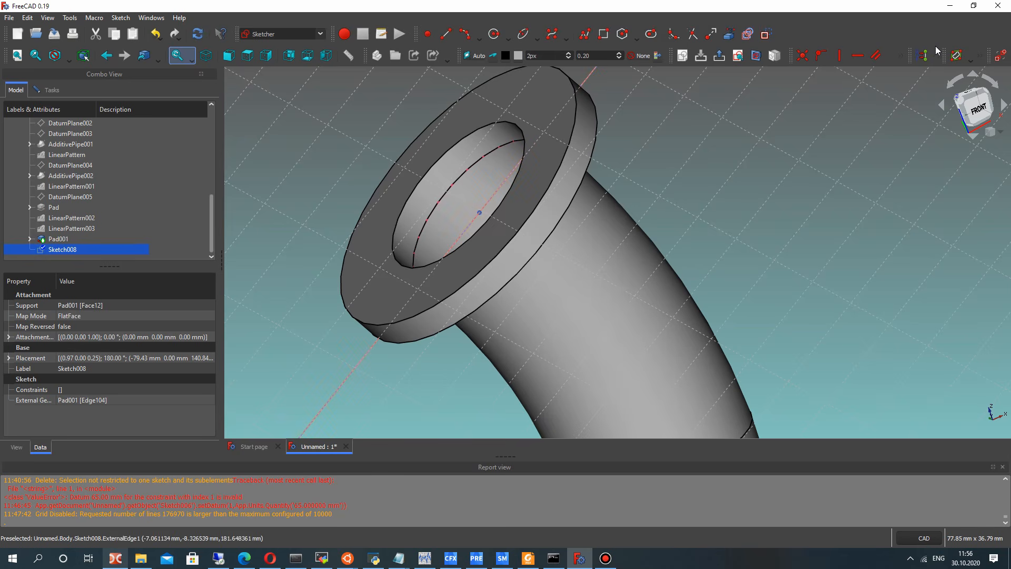
click(899, 54)
click(808, 105)
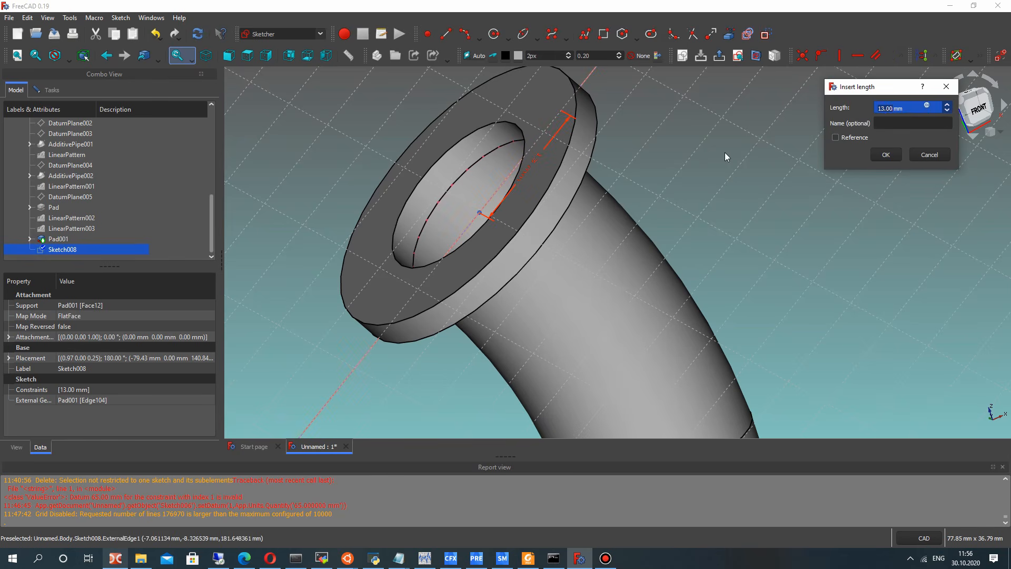
click(886, 154)
middle_drag(669, 185, 460, 191)
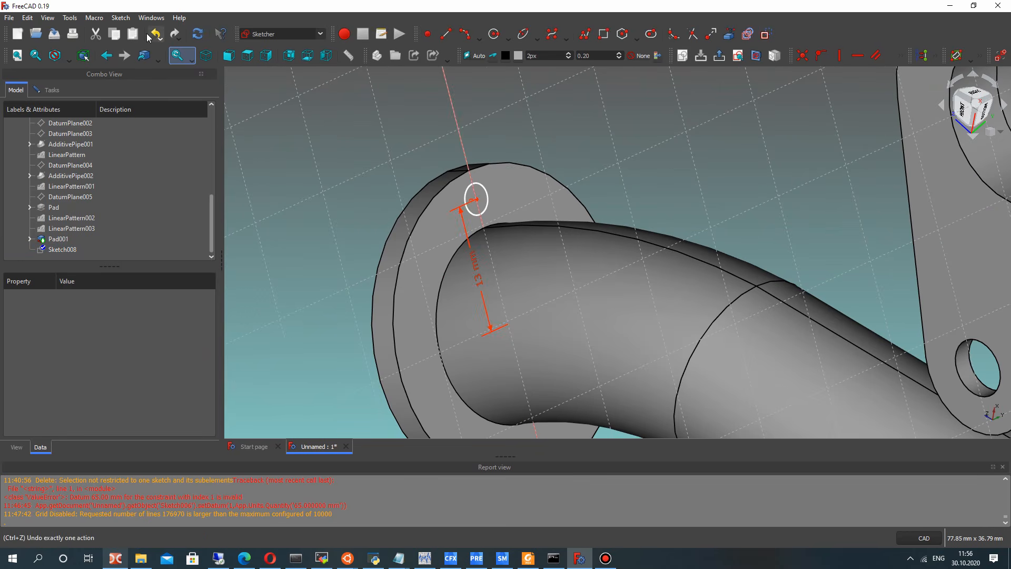
Close the bolt-hole sketch and return to the solid model
click(276, 35)
click(276, 34)
click(48, 88)
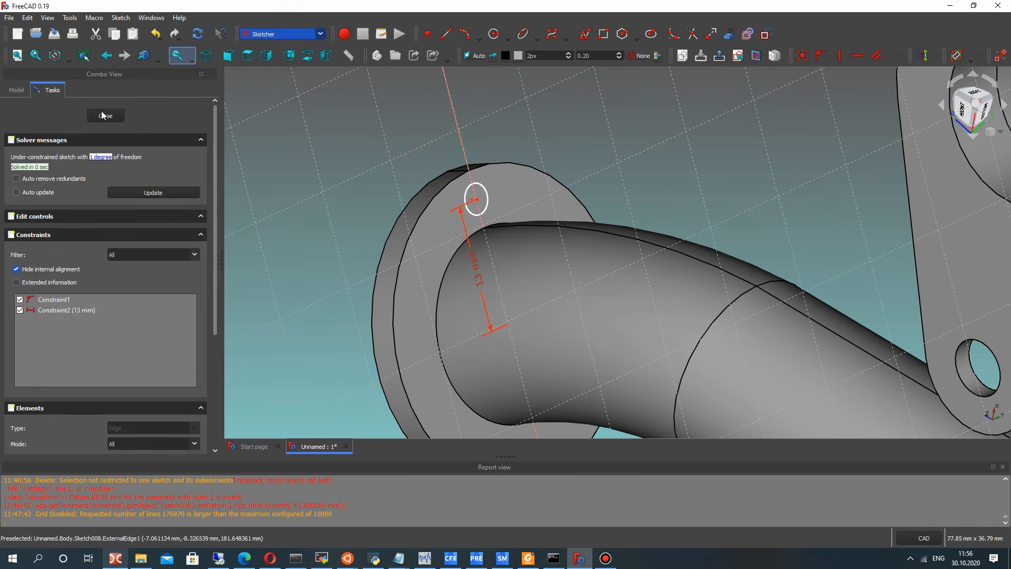
click(103, 111)
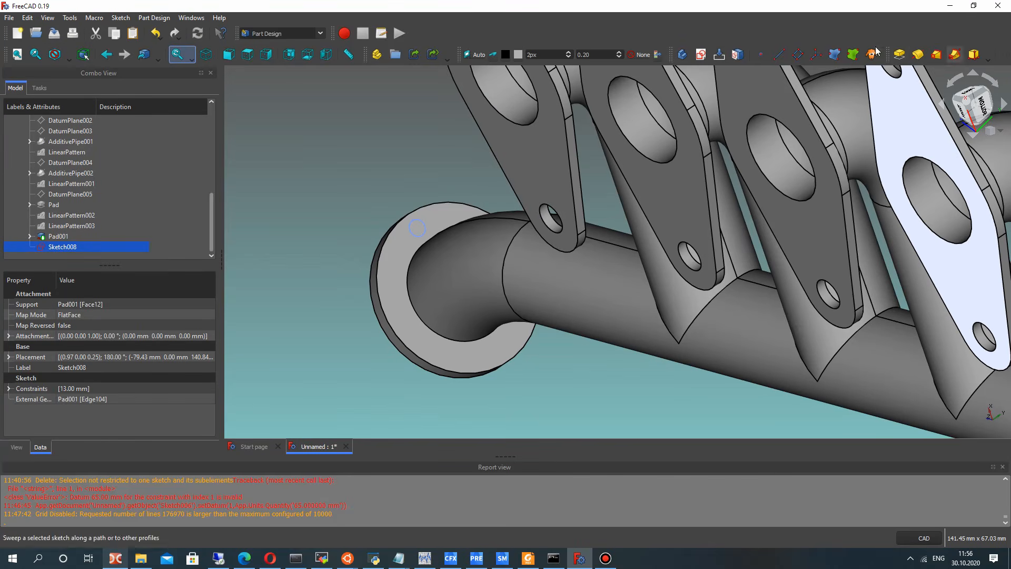
Cut the bolt-hole sketch 5 mm deep through the outlet flange as a Pocket
click(991, 57)
click(991, 56)
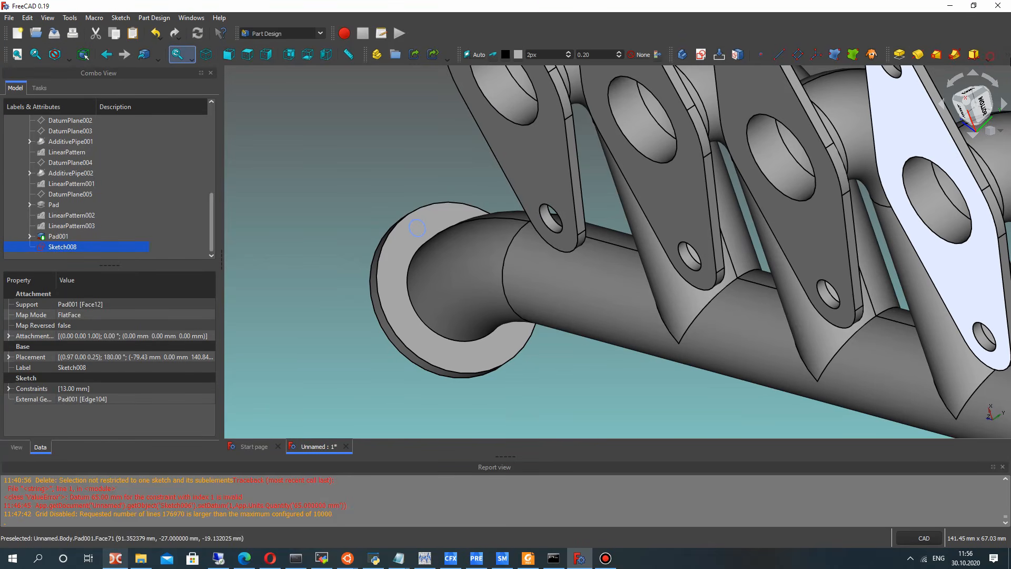
click(1007, 56)
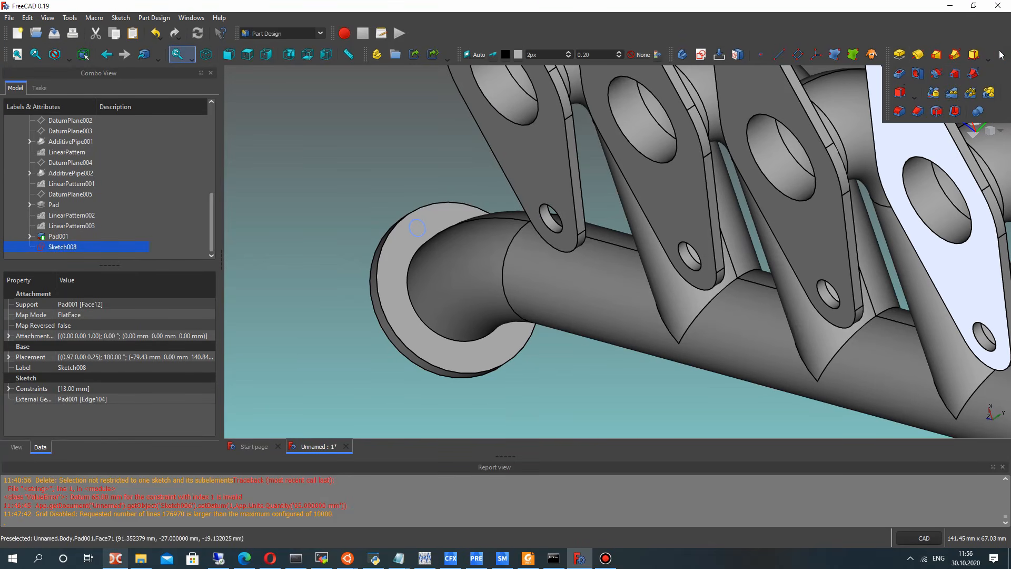
click(887, 80)
middle_drag(535, 142, 736, 300)
scroll(524, 154, down, 2)
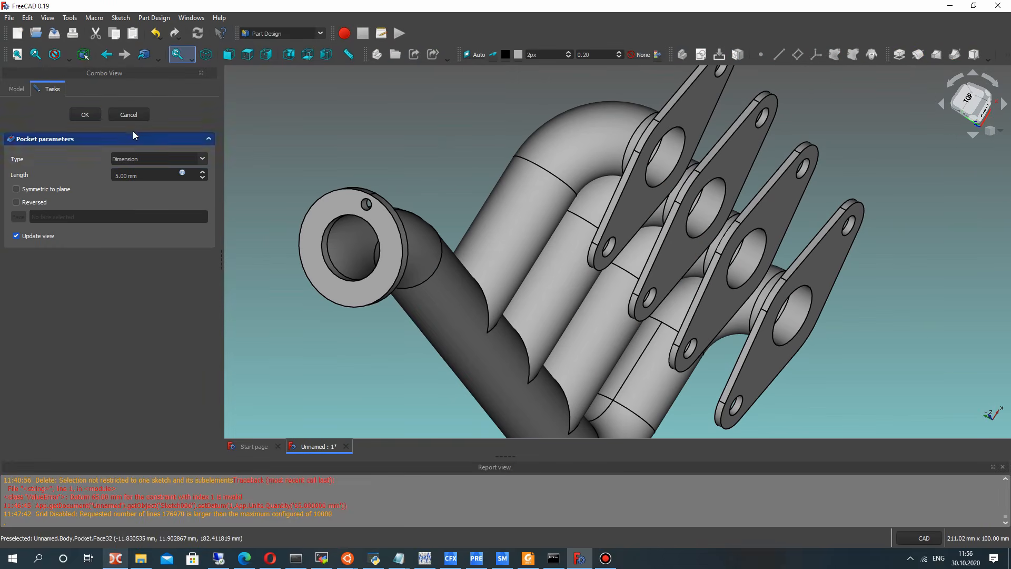
click(84, 114)
click(70, 248)
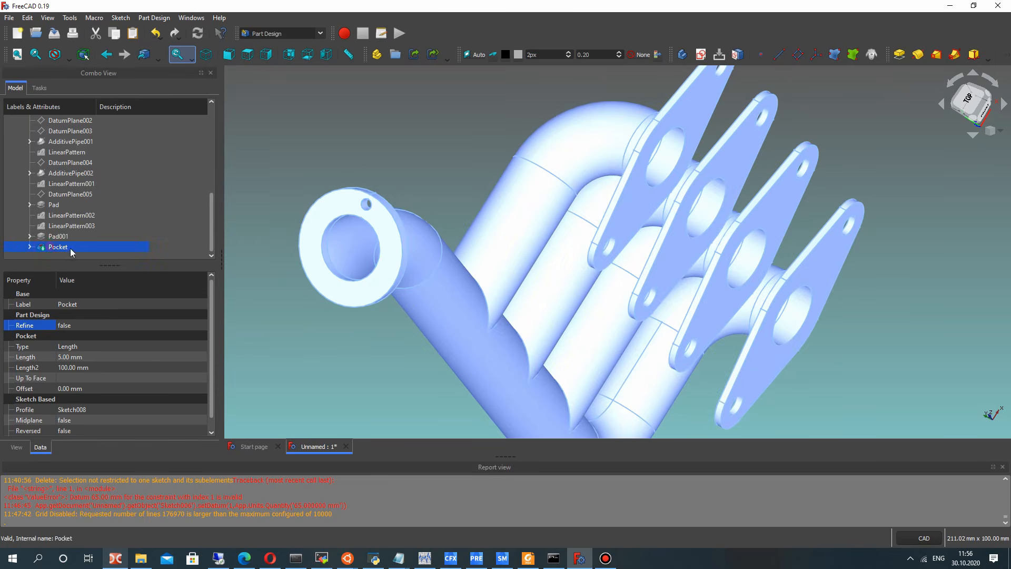
click(1007, 54)
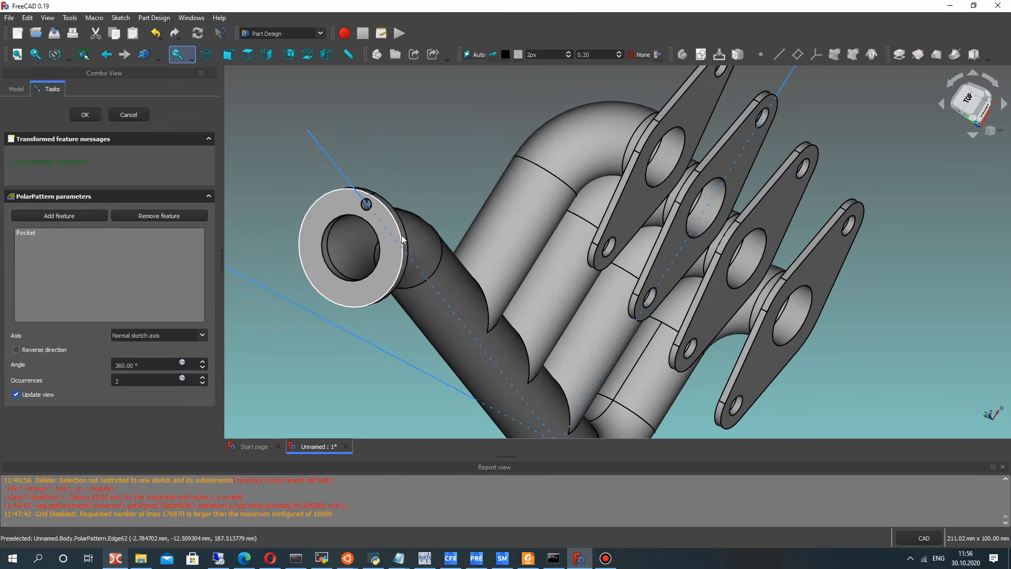
scroll(408, 235, down, 4)
middle_drag(543, 221, 353, 290)
scroll(347, 292, up, 2)
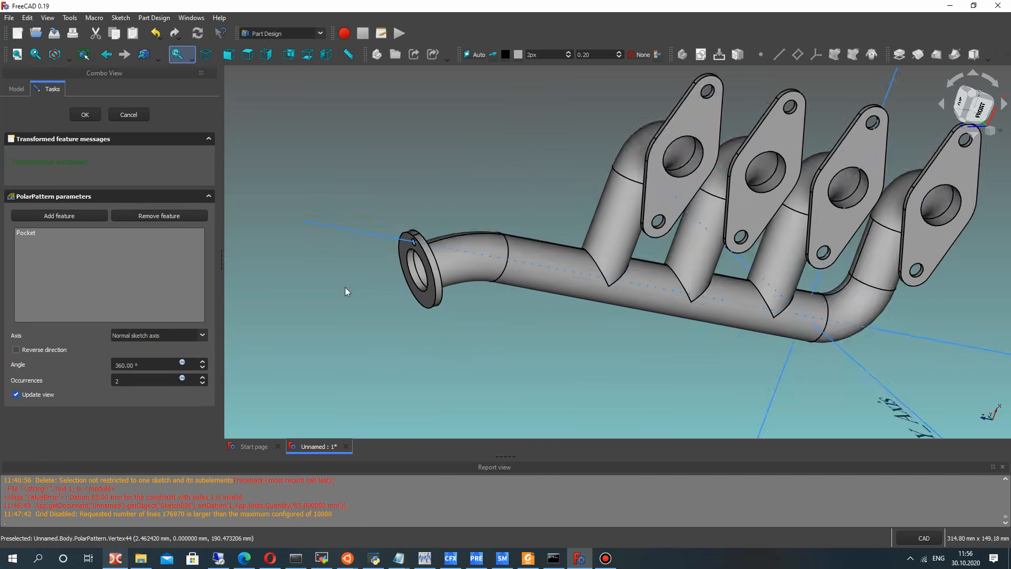
scroll(345, 292, up, 2)
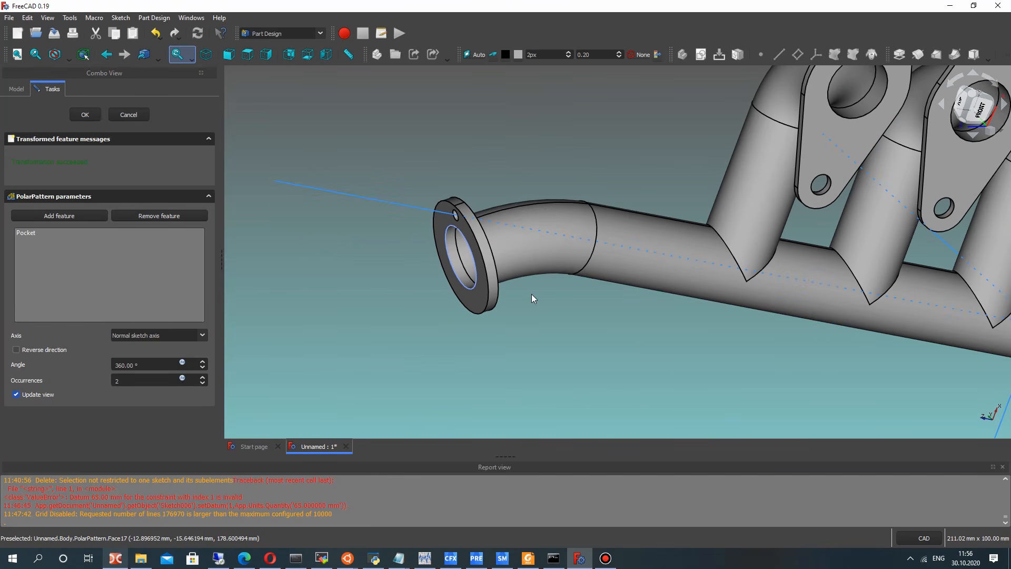
middle_drag(533, 298, 580, 265)
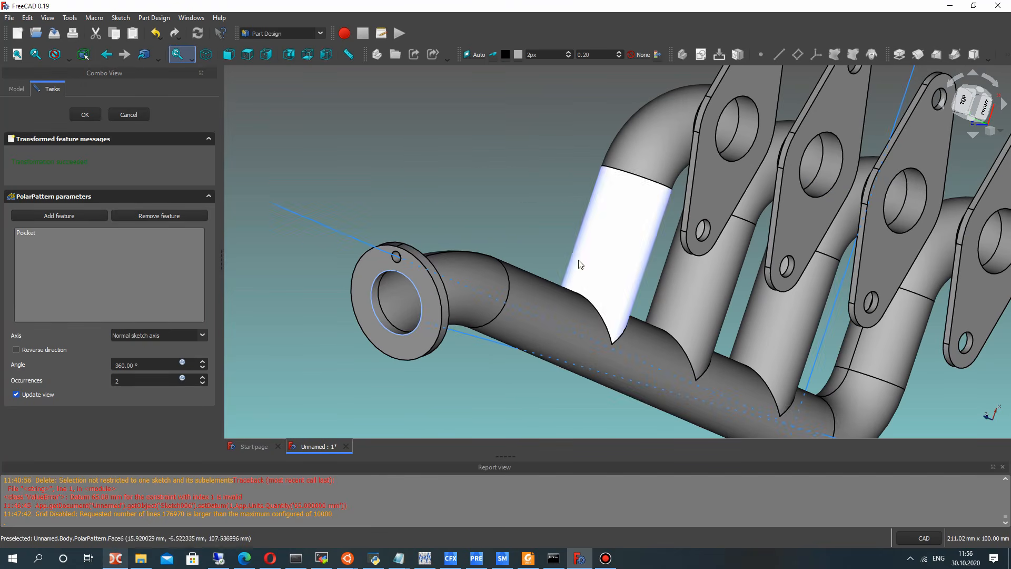
click(133, 341)
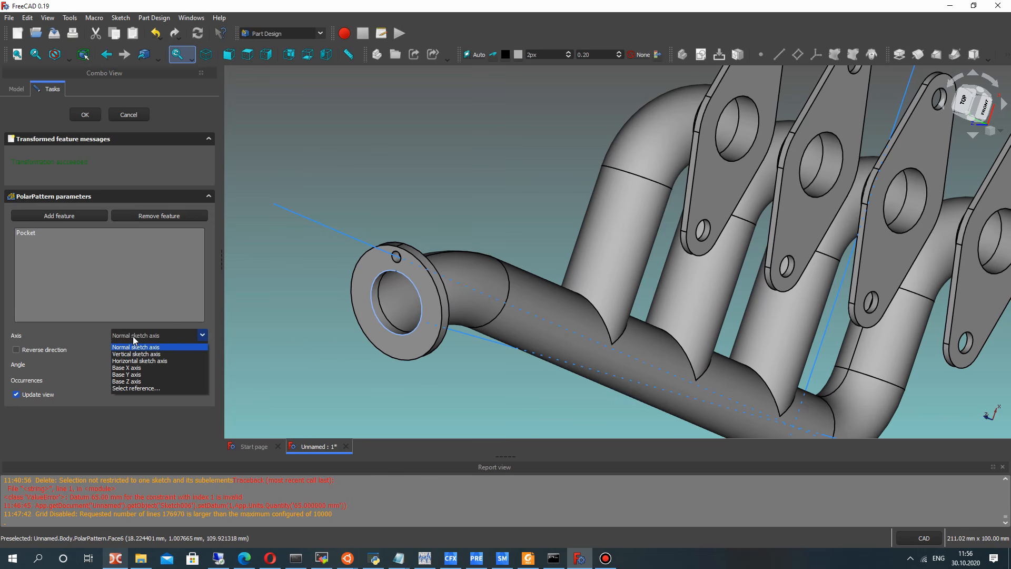
click(133, 388)
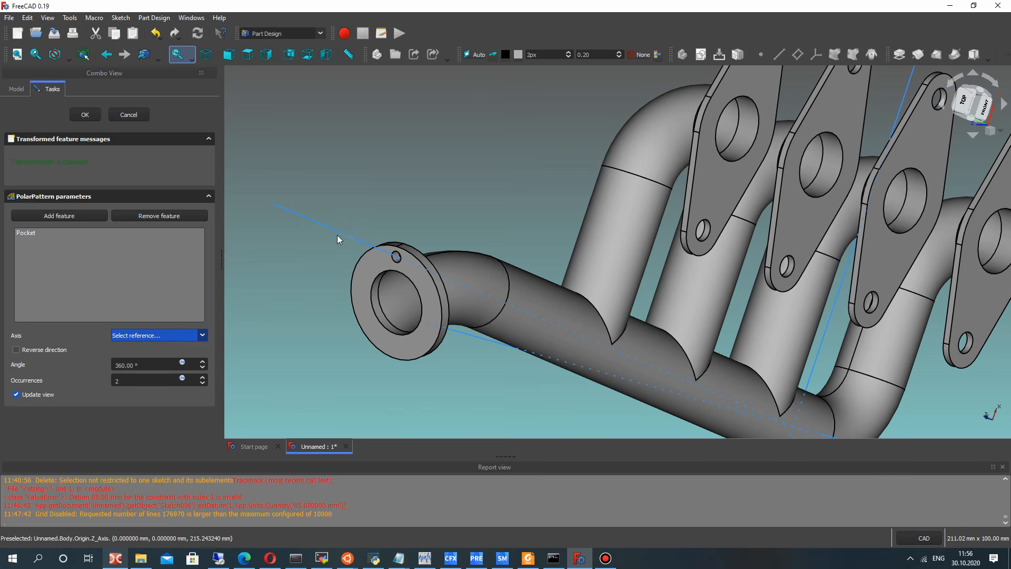
middle_drag(442, 318, 373, 315)
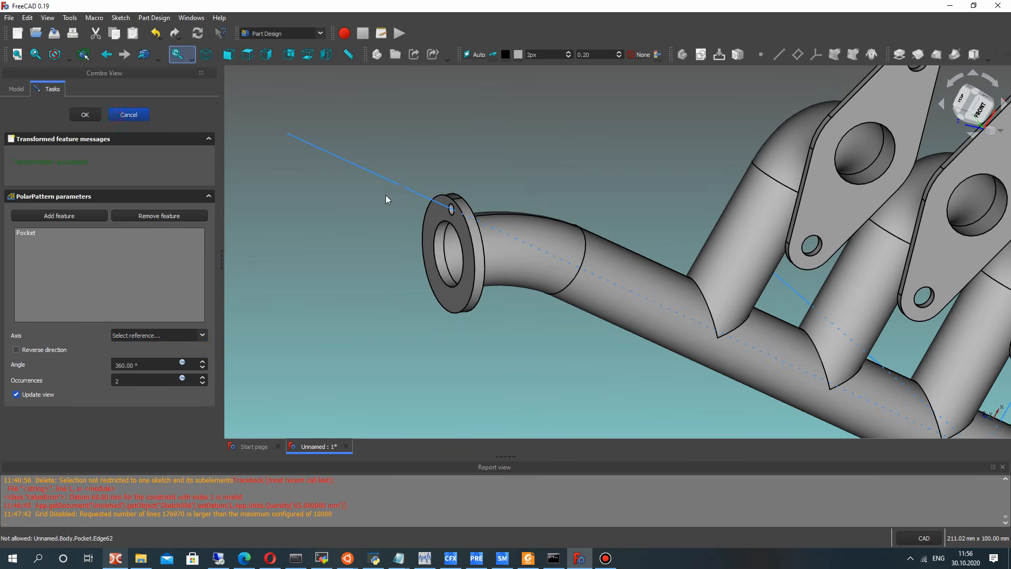
Create a datum line through the outlet flange's centre, attached to the circular edge of its bore as the axis of curvature
click(780, 54)
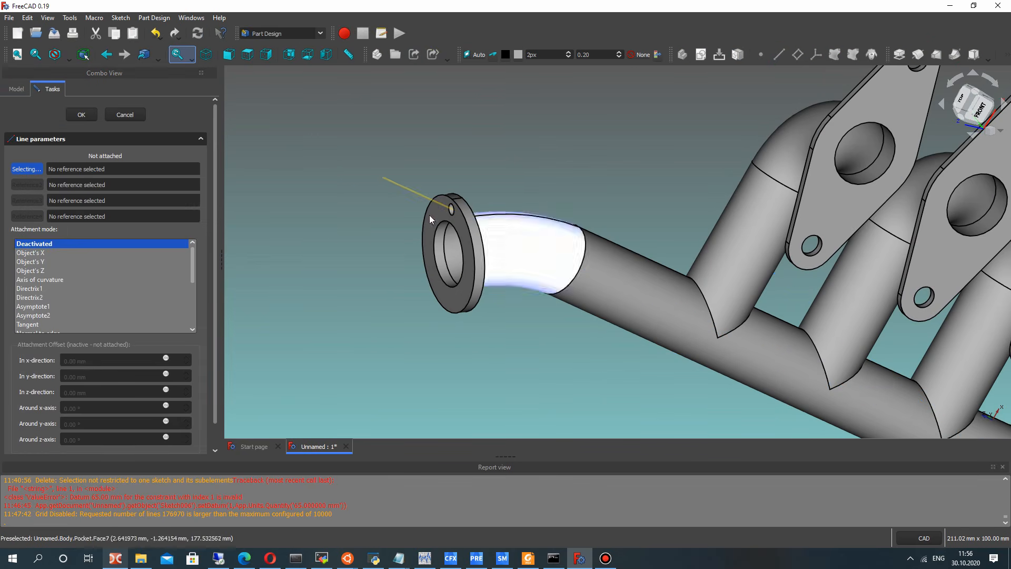
scroll(414, 220, up, 2)
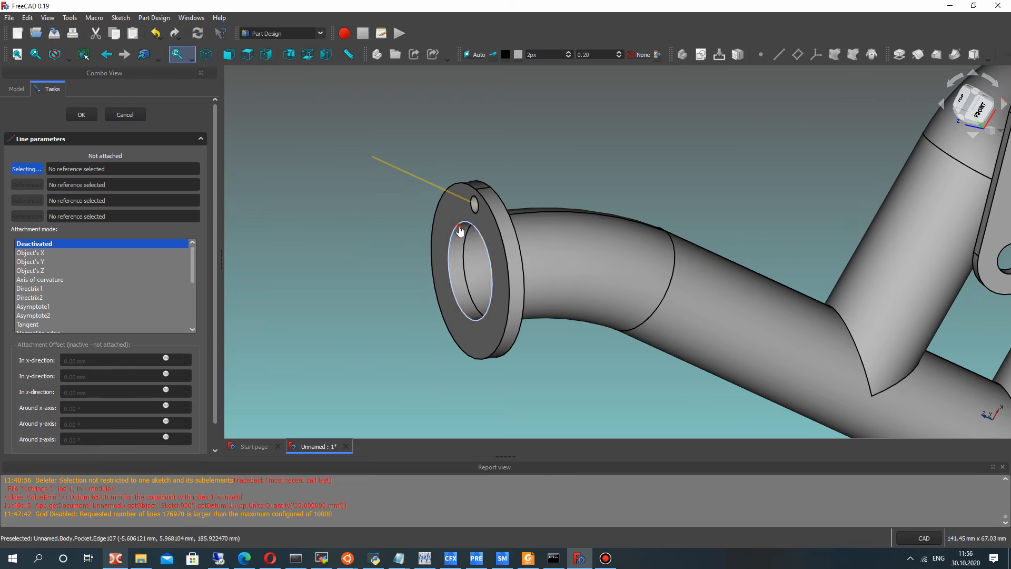
click(465, 245)
click(81, 115)
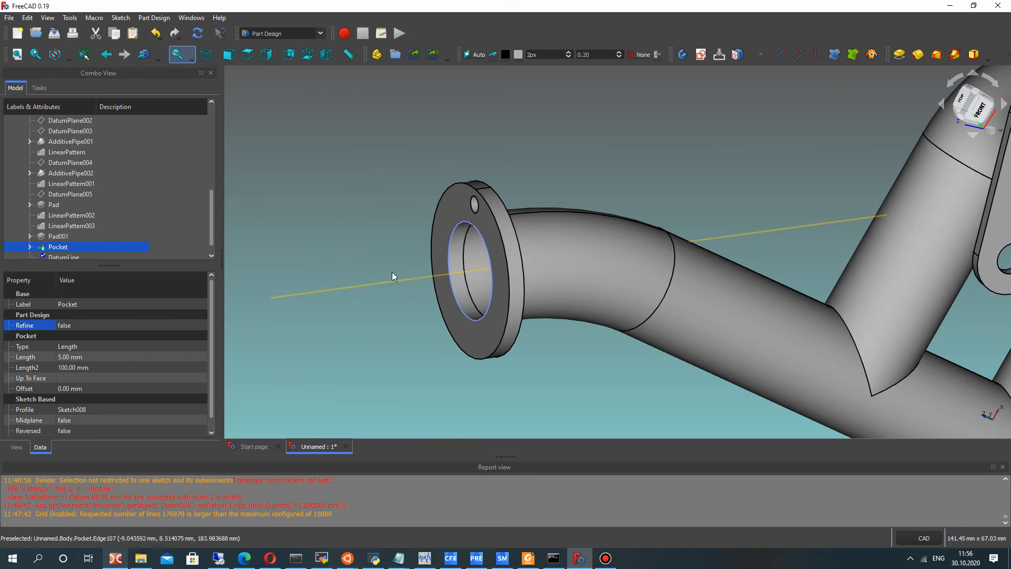
click(622, 190)
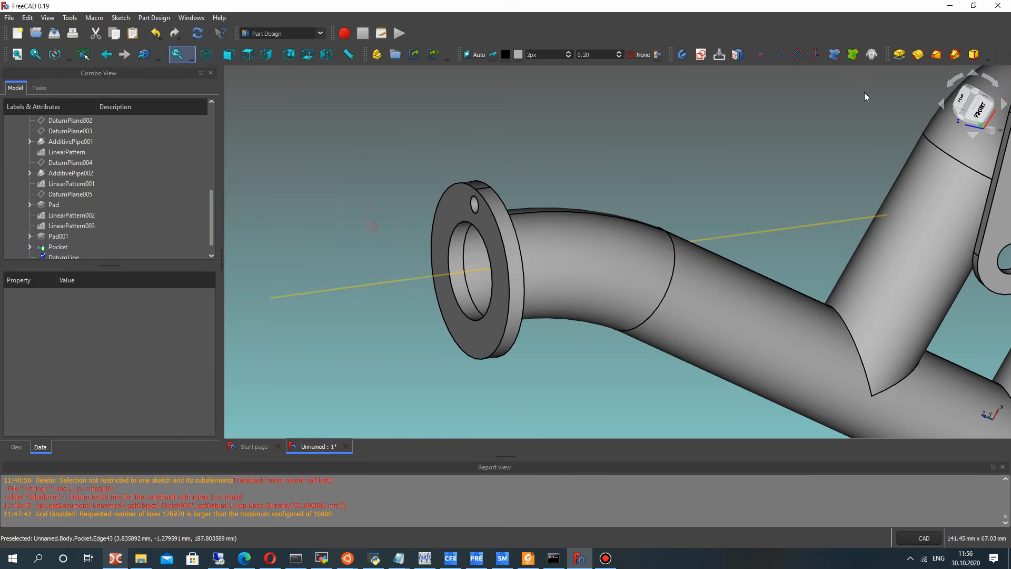
click(988, 59)
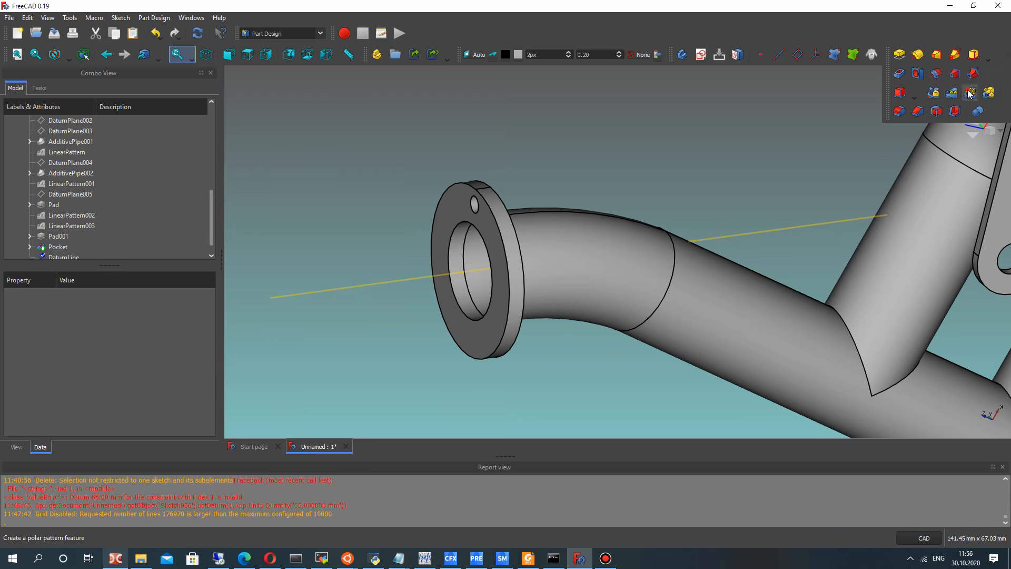
click(970, 93)
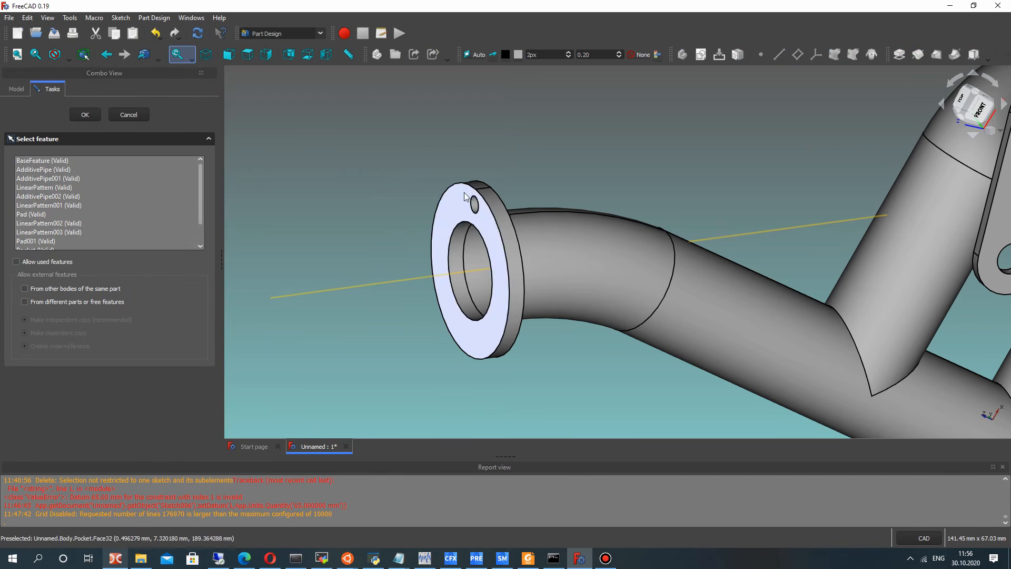
click(128, 114)
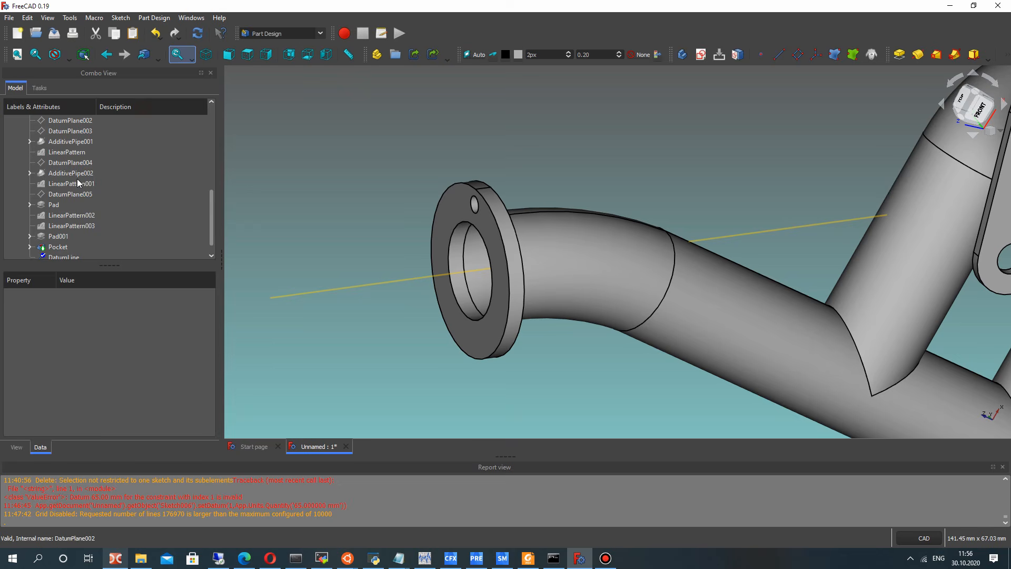
Polar-pattern the bolt-hole pocket around the datum line with 8 occurrences on the outlet flange
click(57, 246)
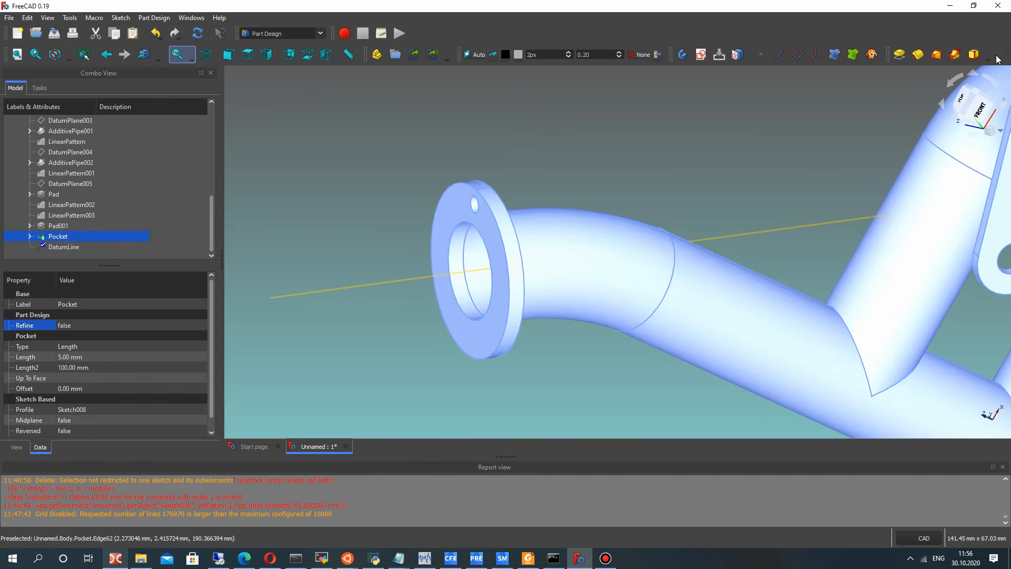
click(997, 58)
click(969, 93)
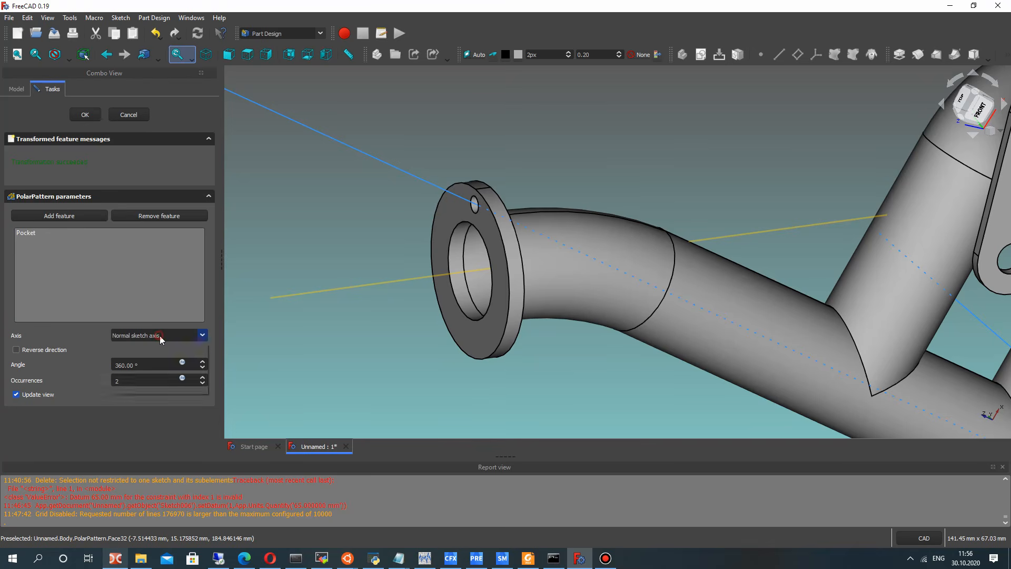
click(159, 336)
click(135, 384)
click(326, 293)
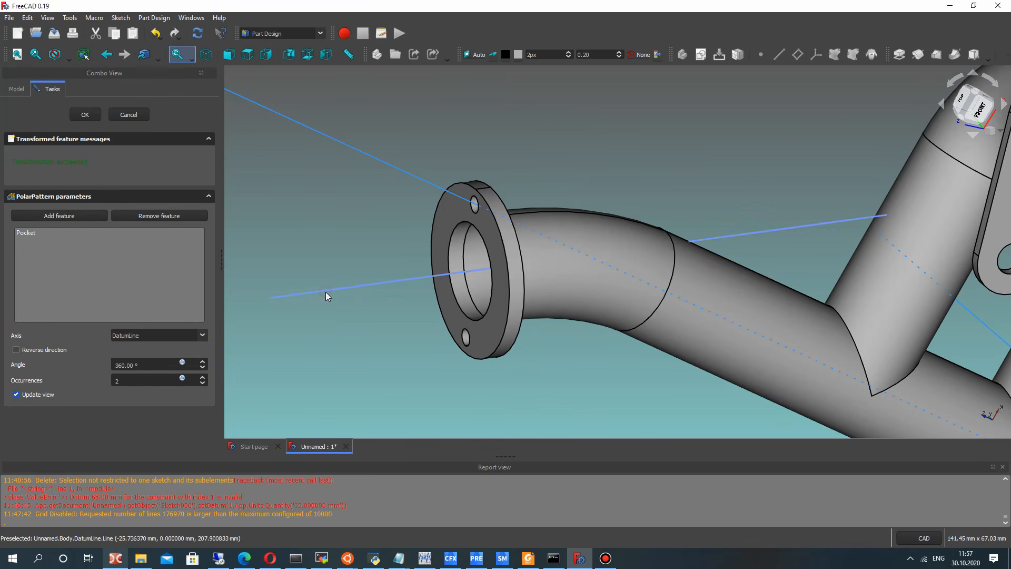
double_click(118, 380)
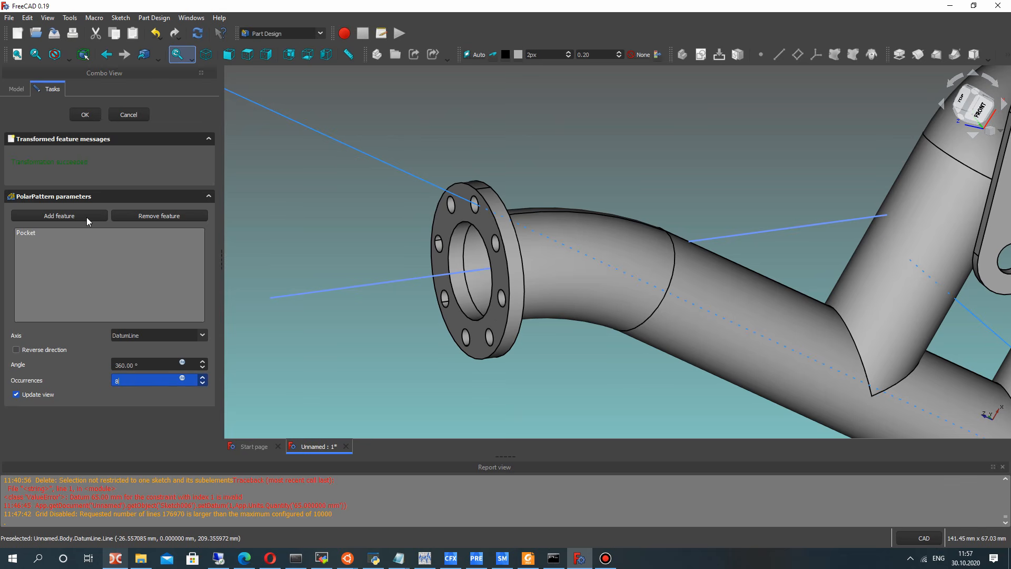
middle_drag(315, 276, 451, 278)
scroll(452, 278, down, 3)
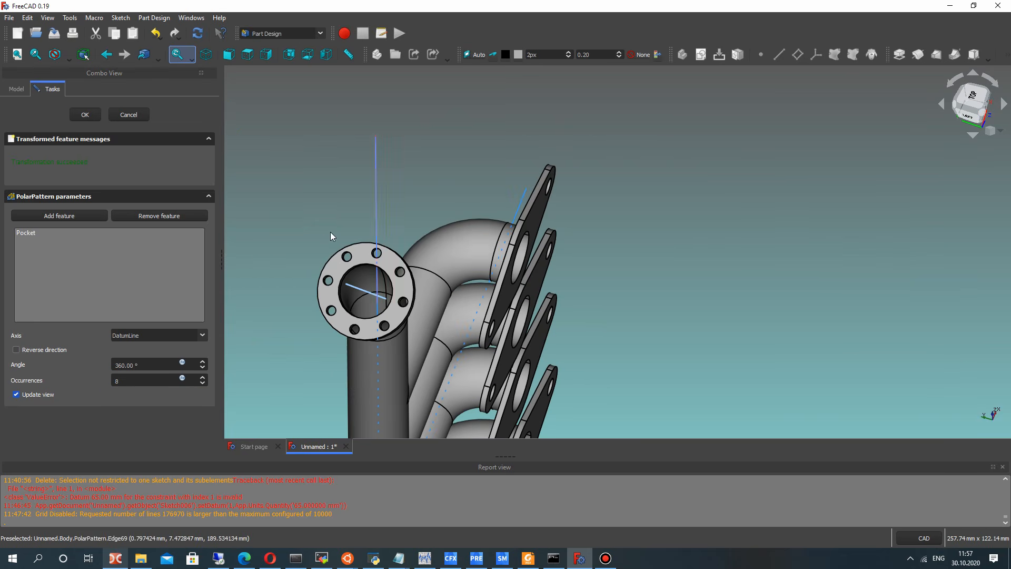
click(85, 115)
Hide the datum line running through the outlet flange
middle_drag(393, 175, 327, 237)
key(space)
scroll(453, 266, down, 5)
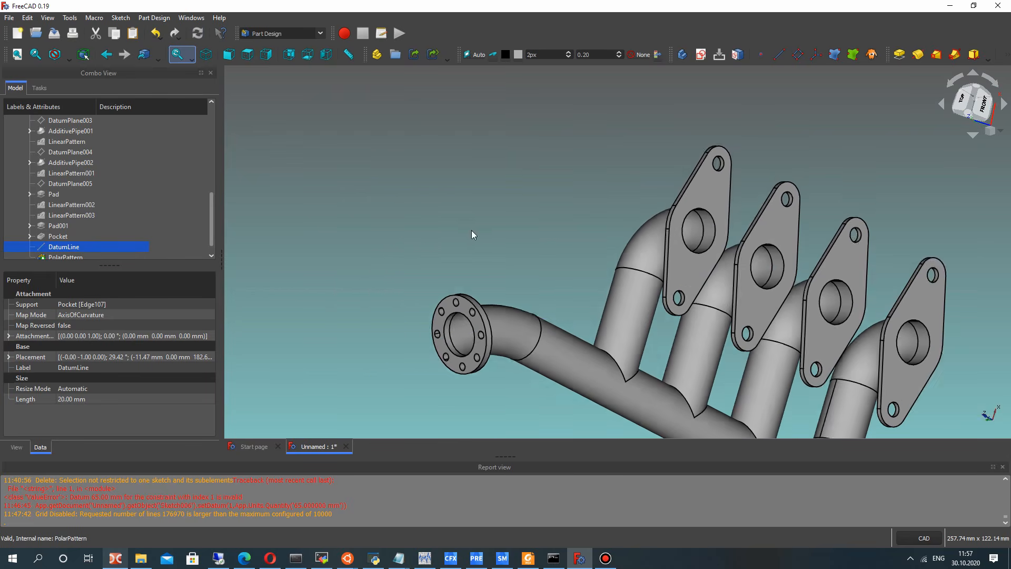
middle_drag(442, 258, 520, 323)
scroll(519, 322, up, 2)
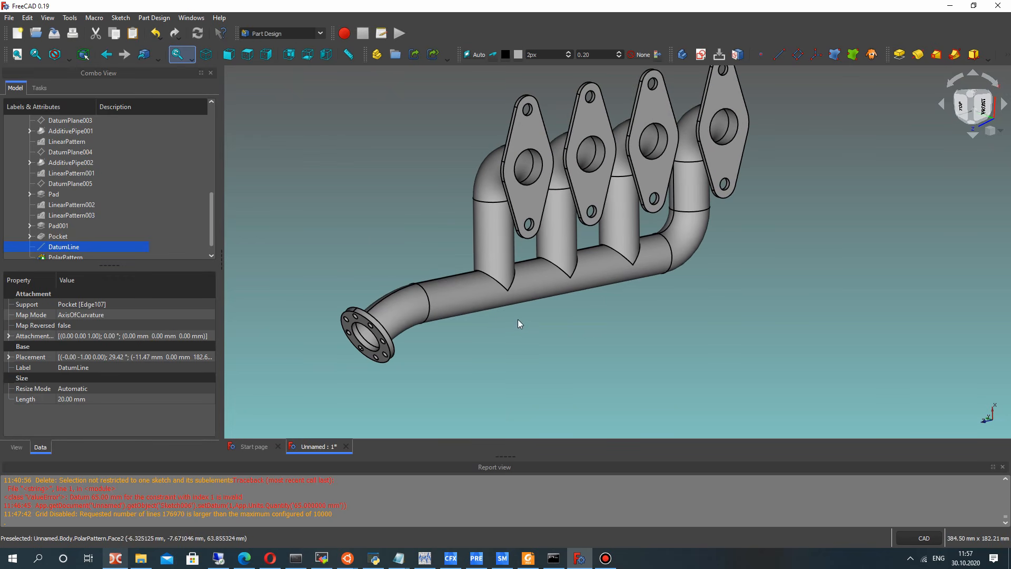
scroll(86, 238, down, 1)
Set the polar pattern's Refine property to true
click(66, 247)
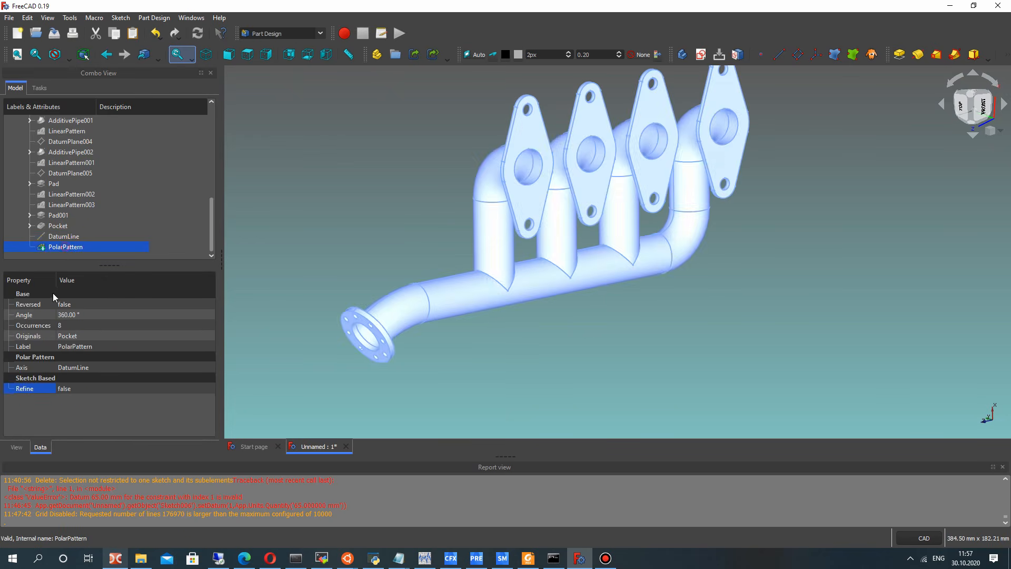
click(74, 388)
click(73, 389)
click(68, 407)
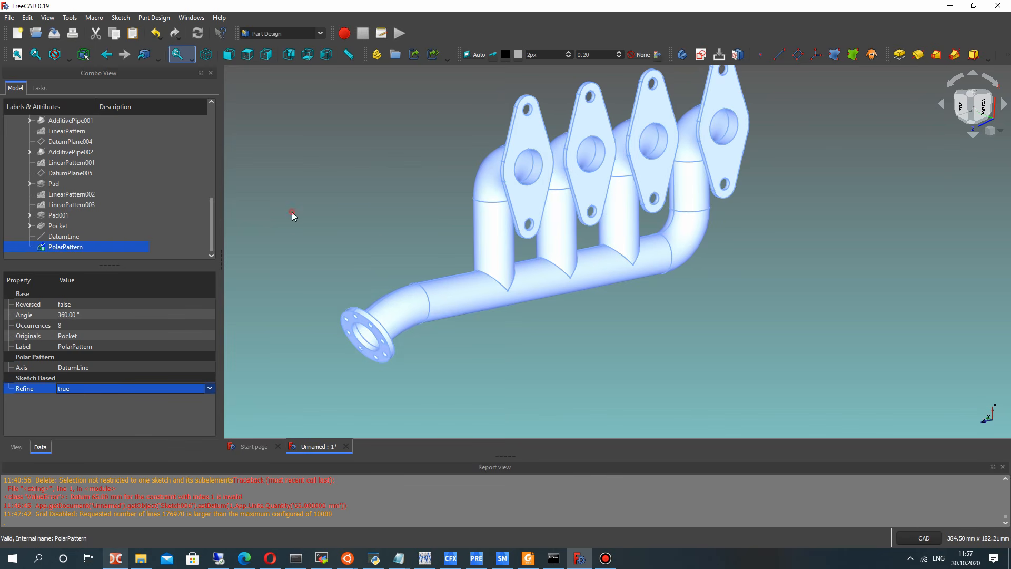
click(388, 251)
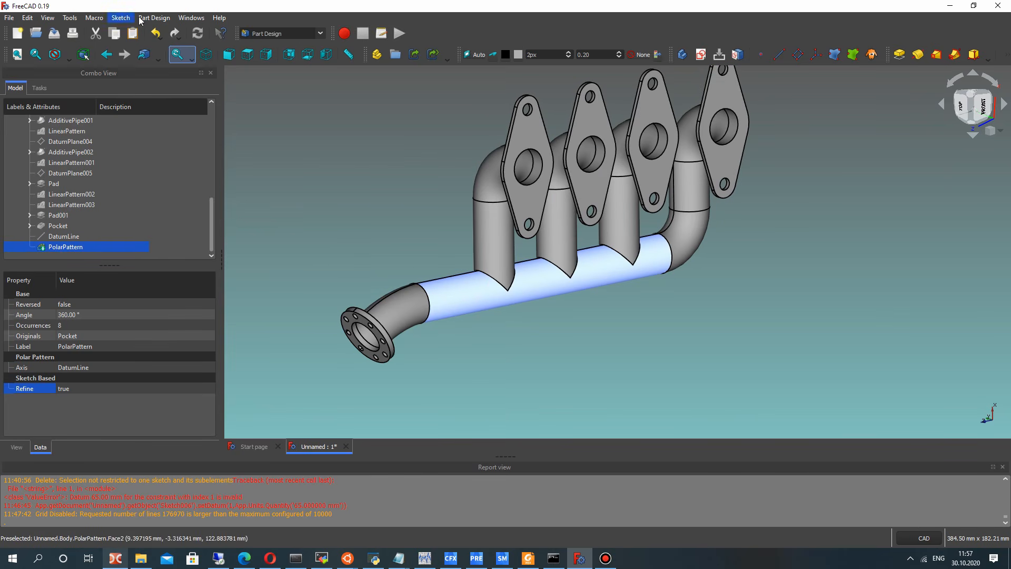
Change the finished manifold's display material to Chrome in its appearance settings
click(70, 19)
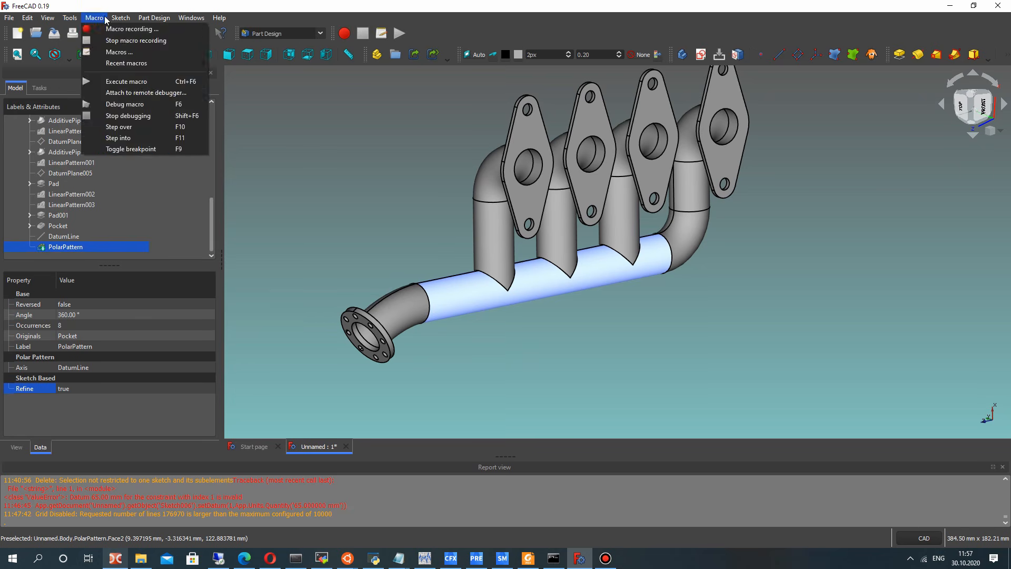
mouse_move(104, 18)
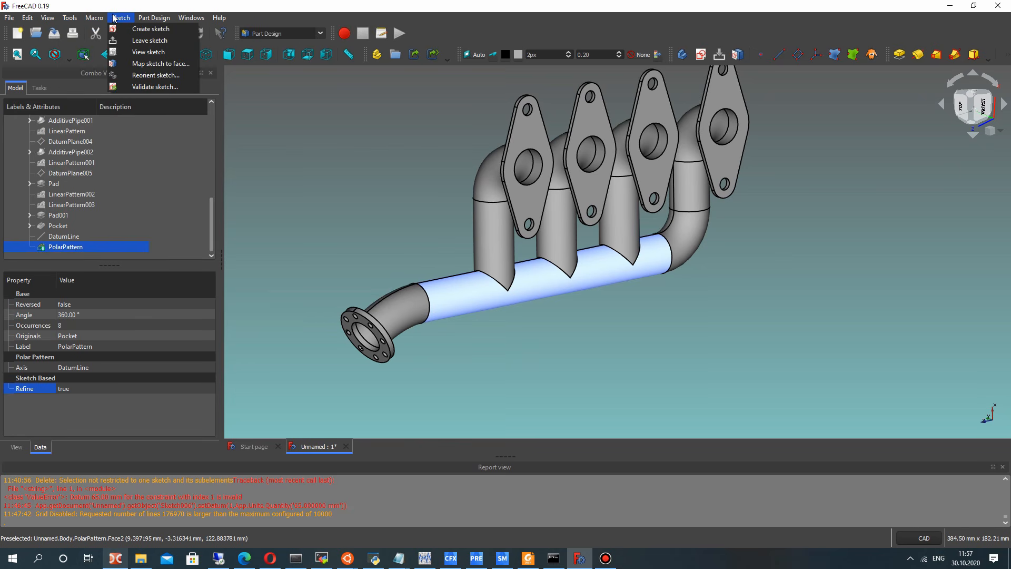
mouse_move(51, 20)
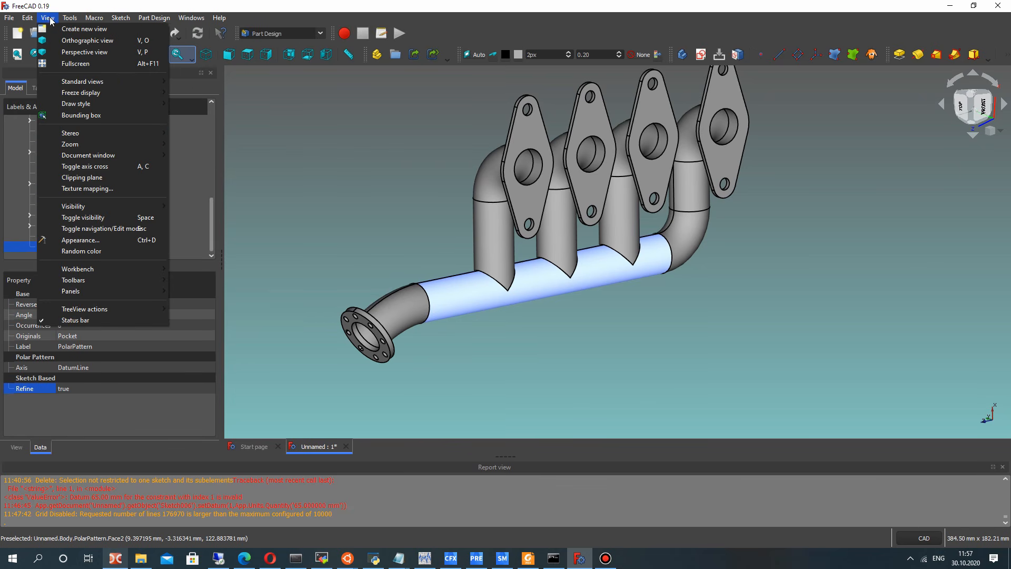
click(79, 240)
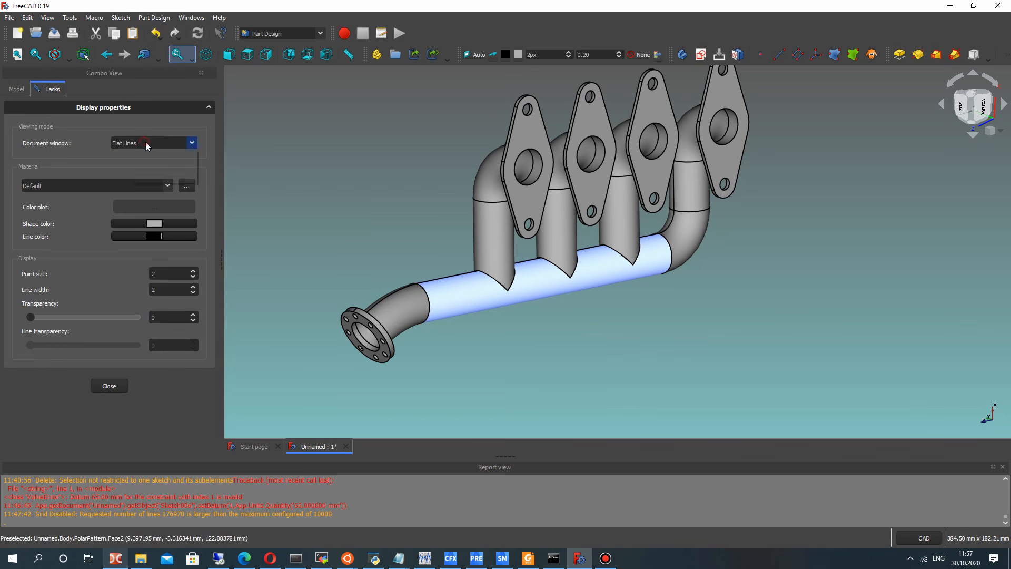
click(105, 185)
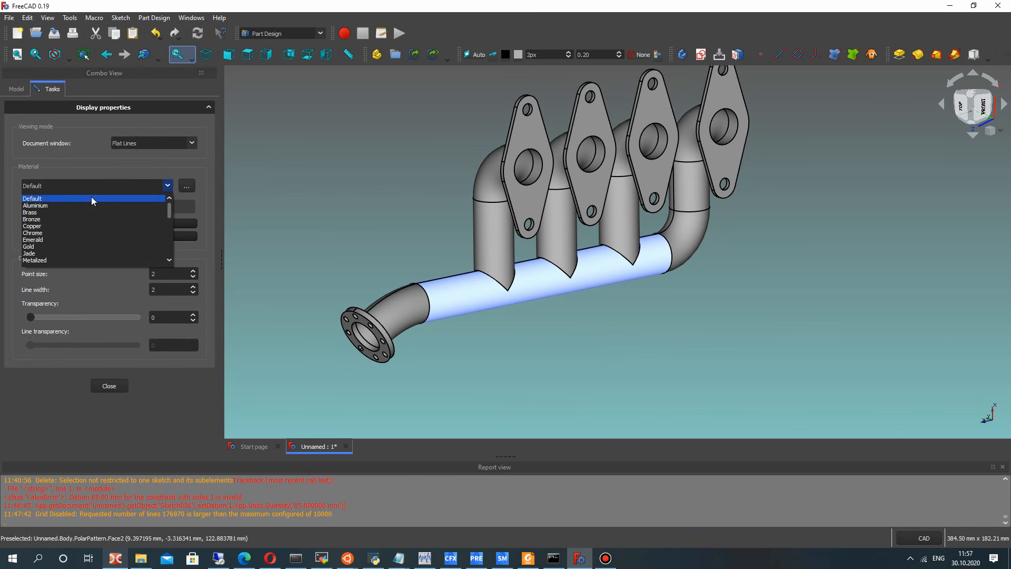
scroll(47, 216, down, 1)
click(41, 212)
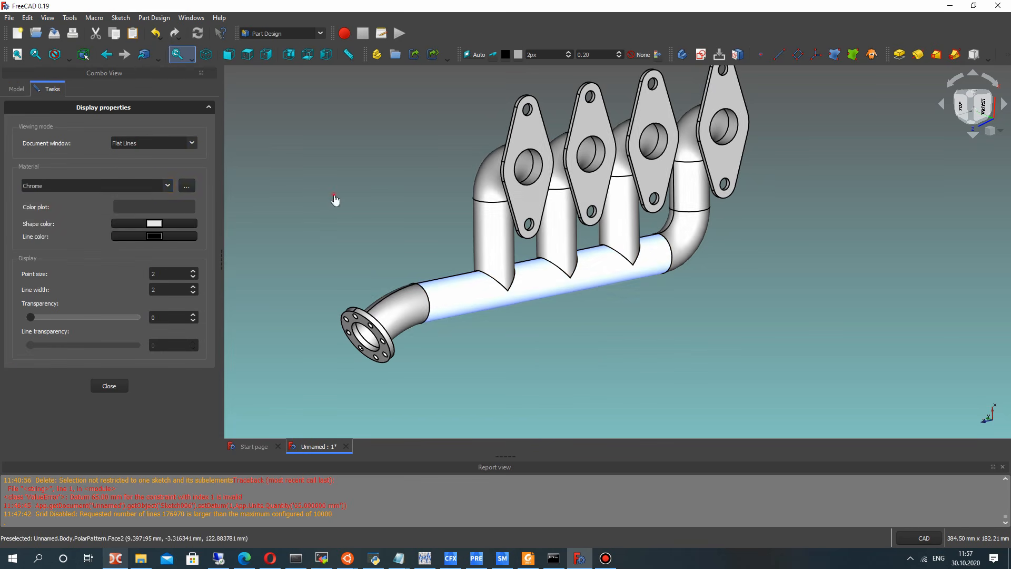
click(300, 211)
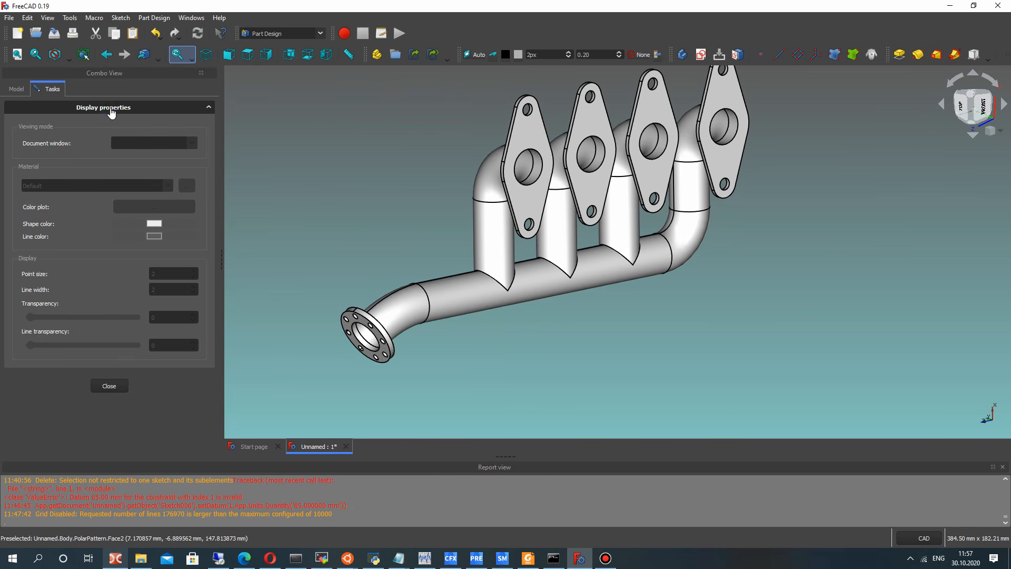
click(109, 386)
mouse_move(474, 316)
middle_down()
mouse_move(671, 264)
mouse_move(424, 253)
mouse_move(571, 287)
mouse_move(569, 362)
middle_up()
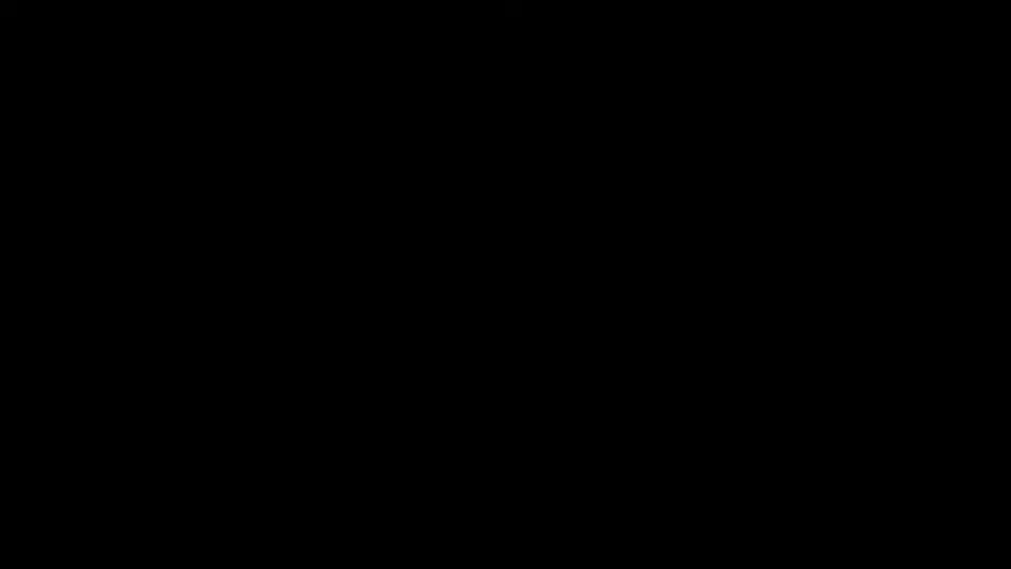